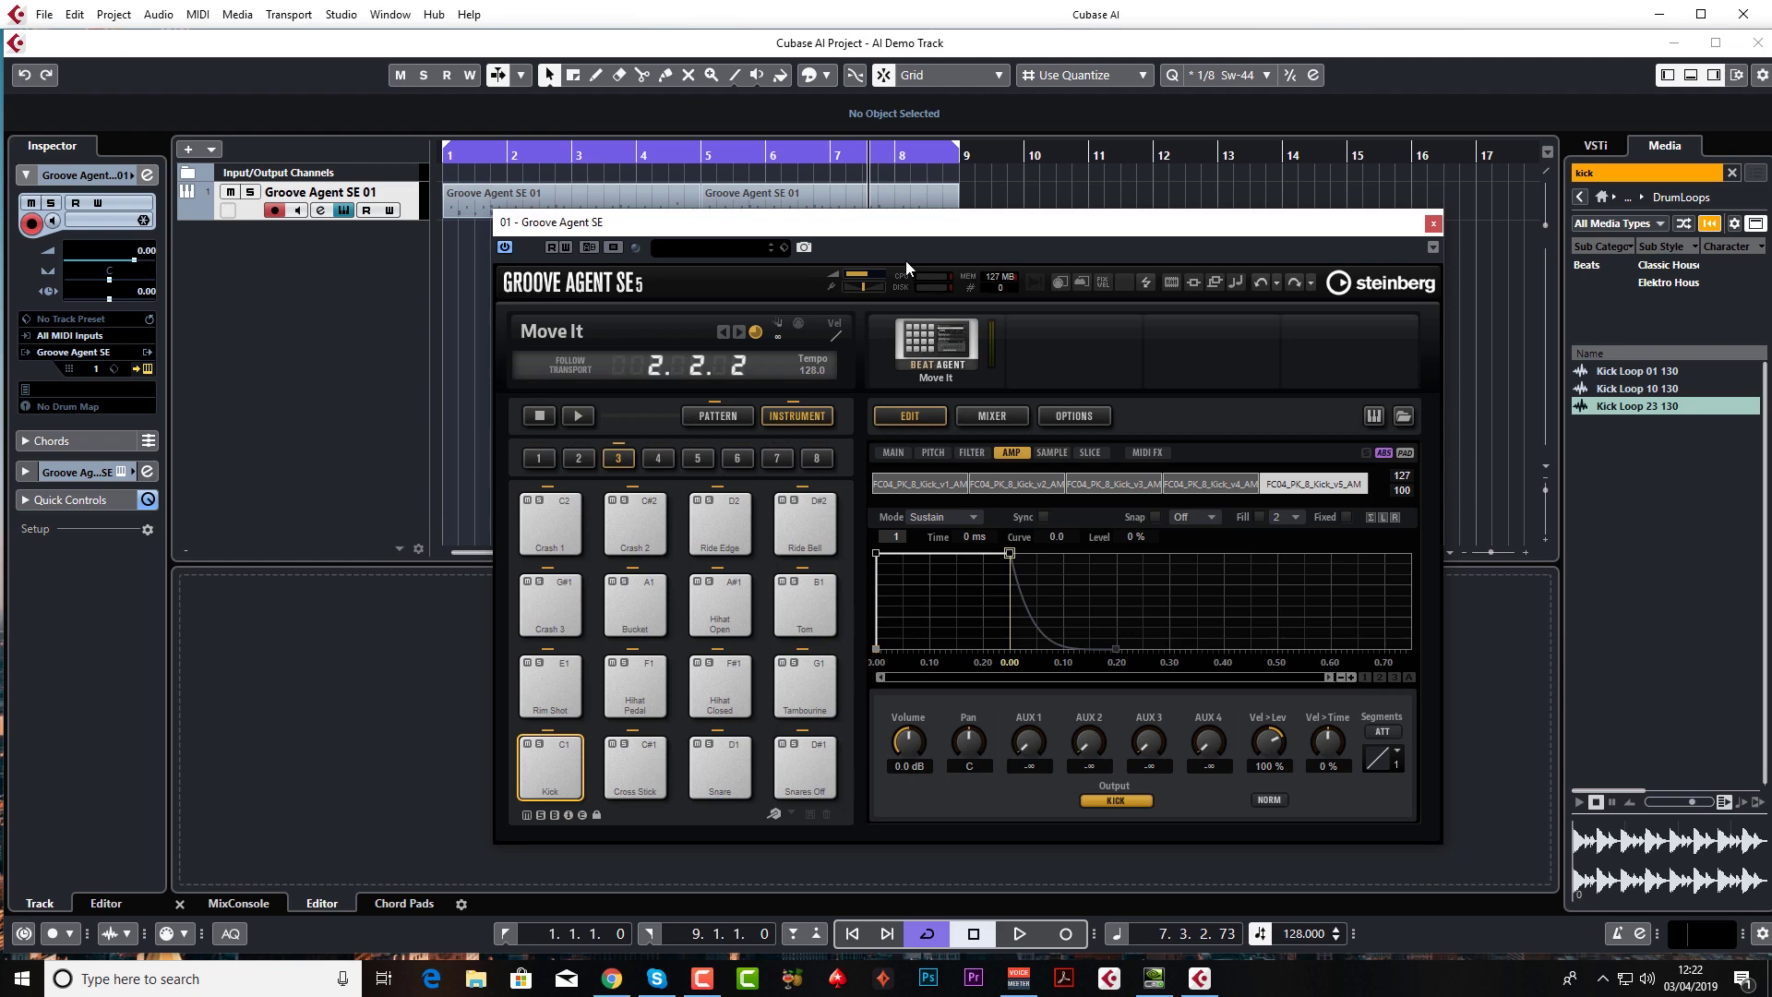
Step: Close Groove Agent SE and add a HALion Sonic SE instrument track from Synth instruments
click(1432, 223)
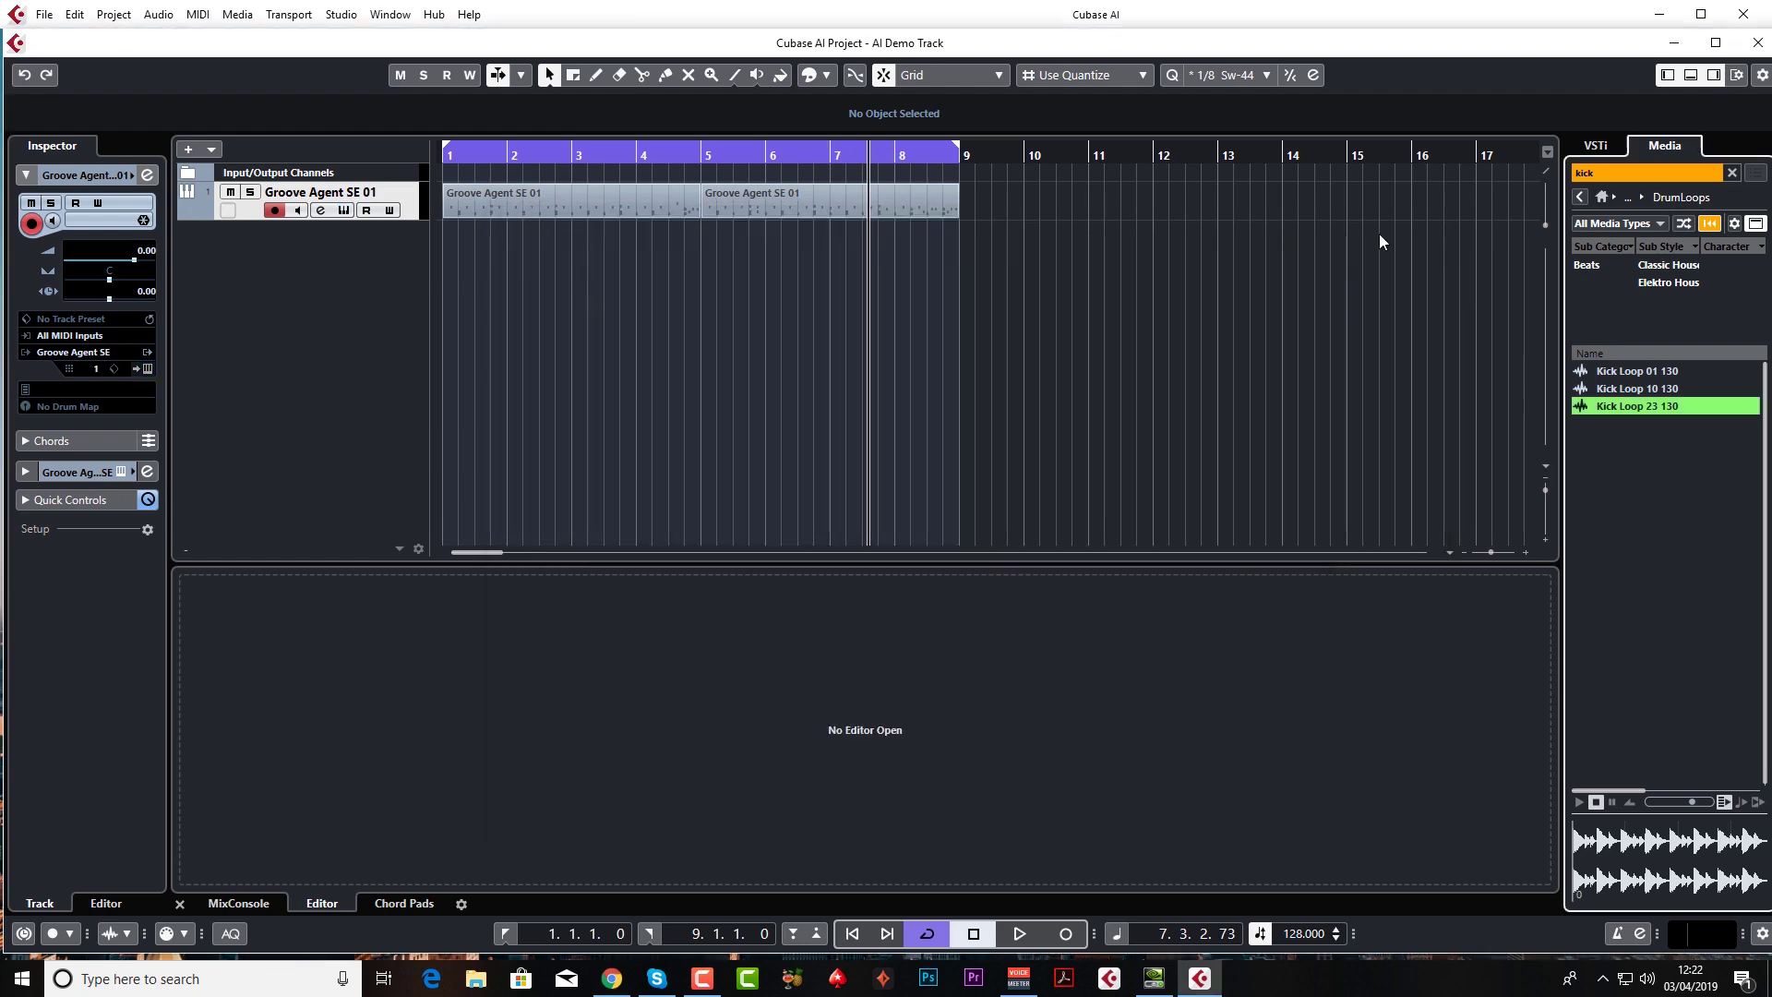
click(189, 149)
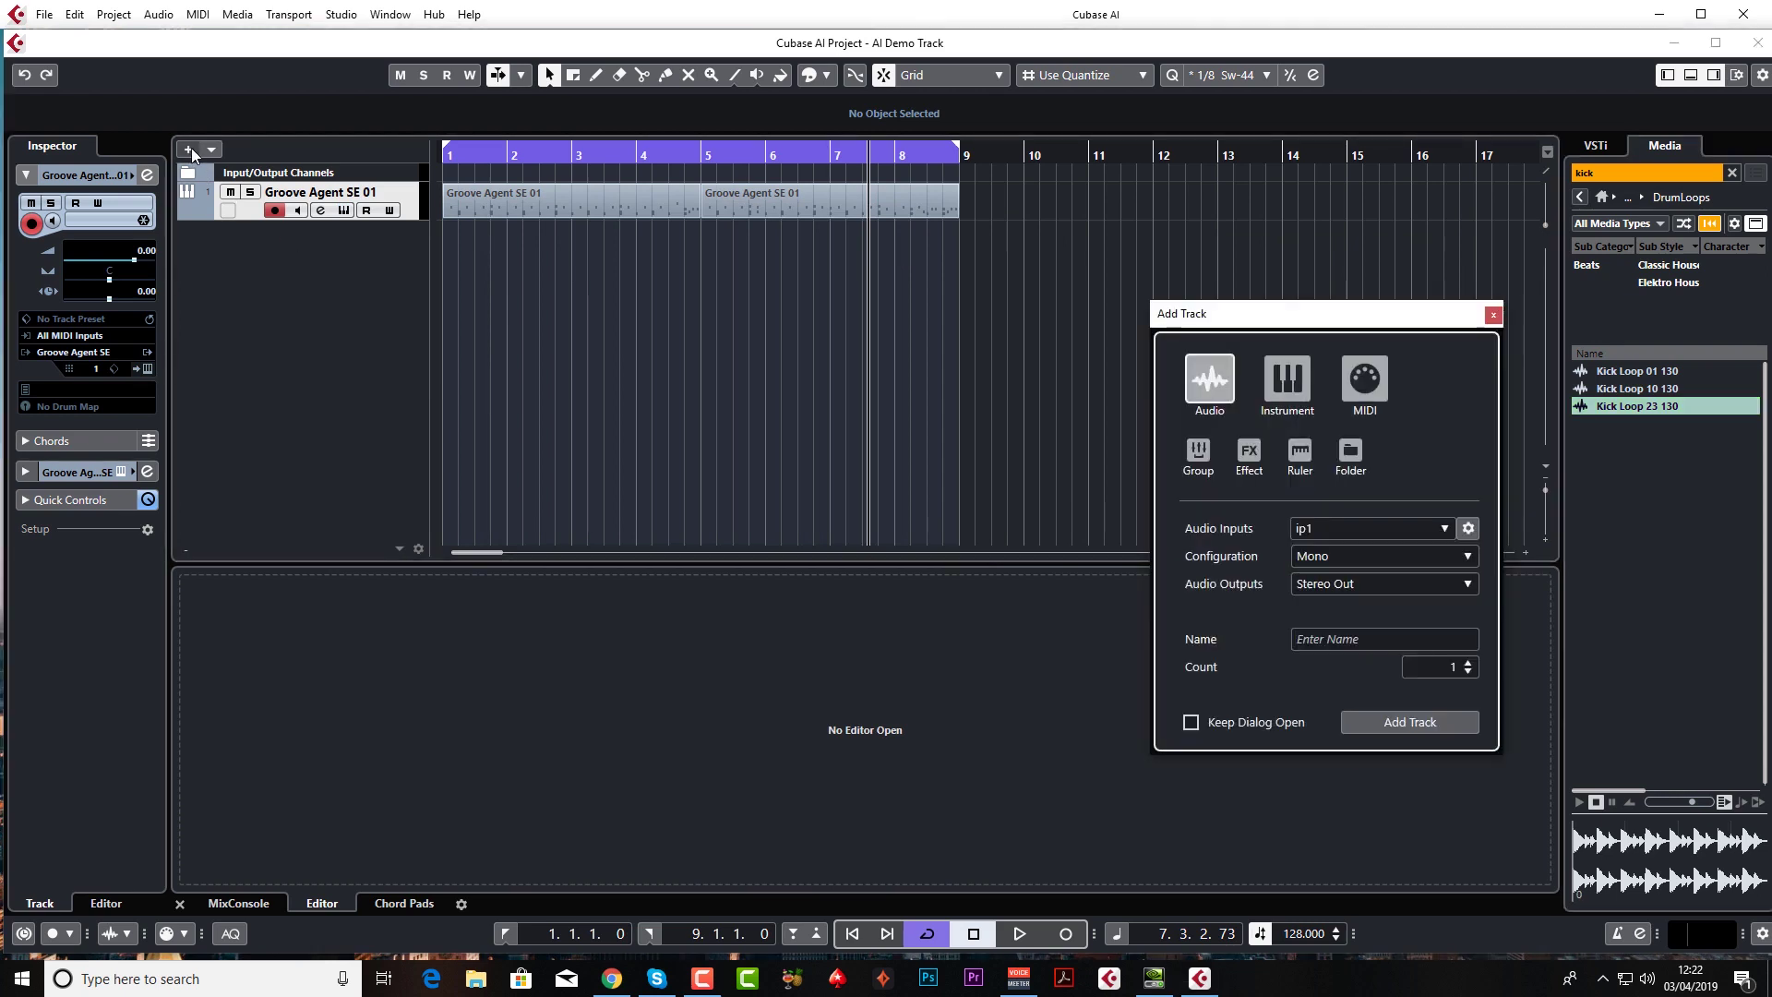
click(1309, 399)
click(1353, 529)
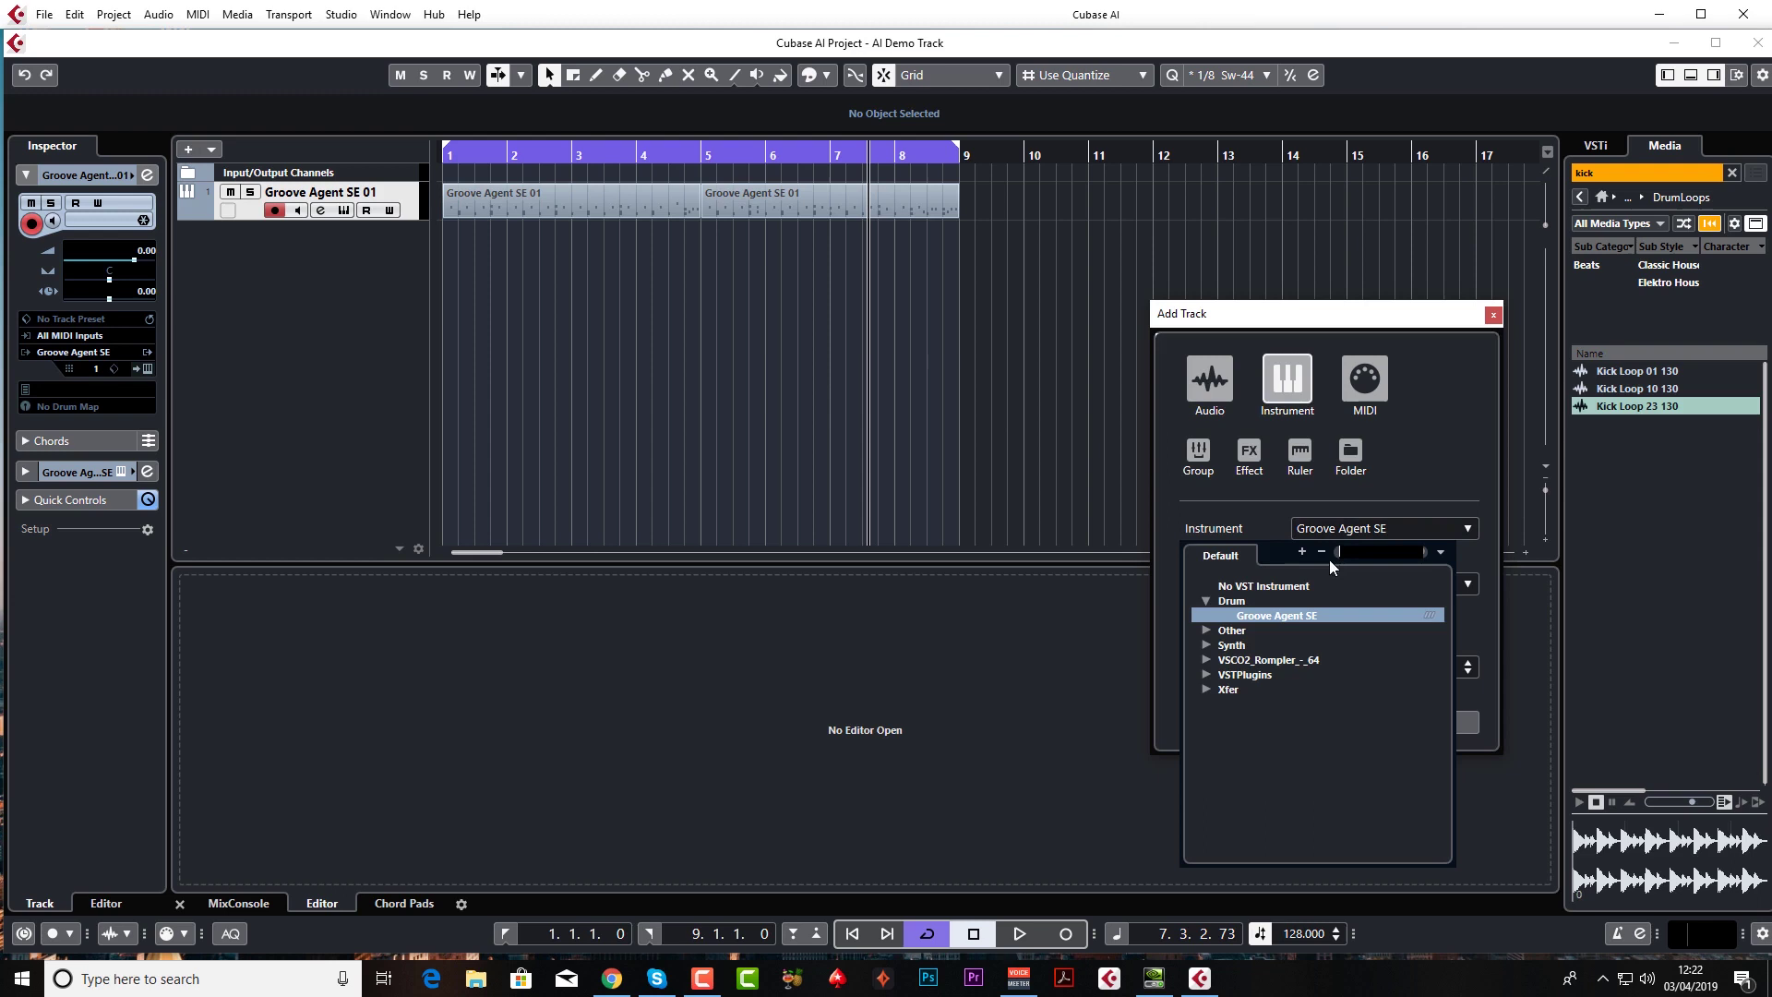
click(1206, 645)
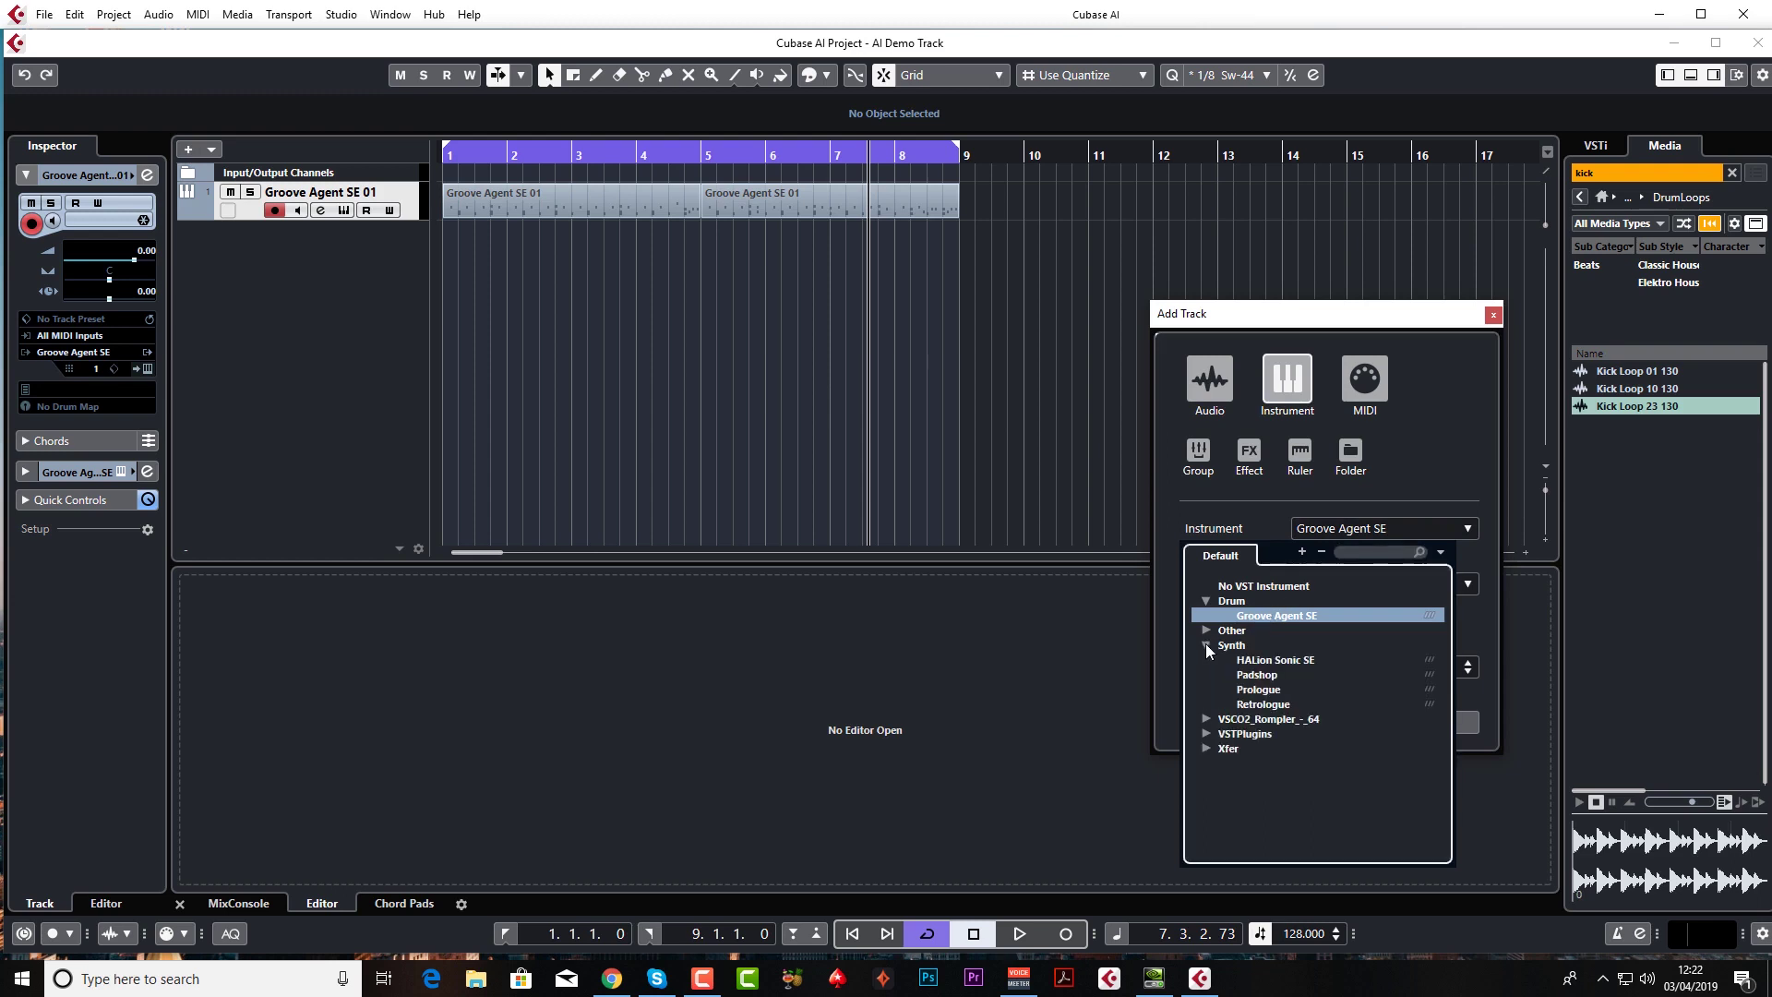
click(1270, 661)
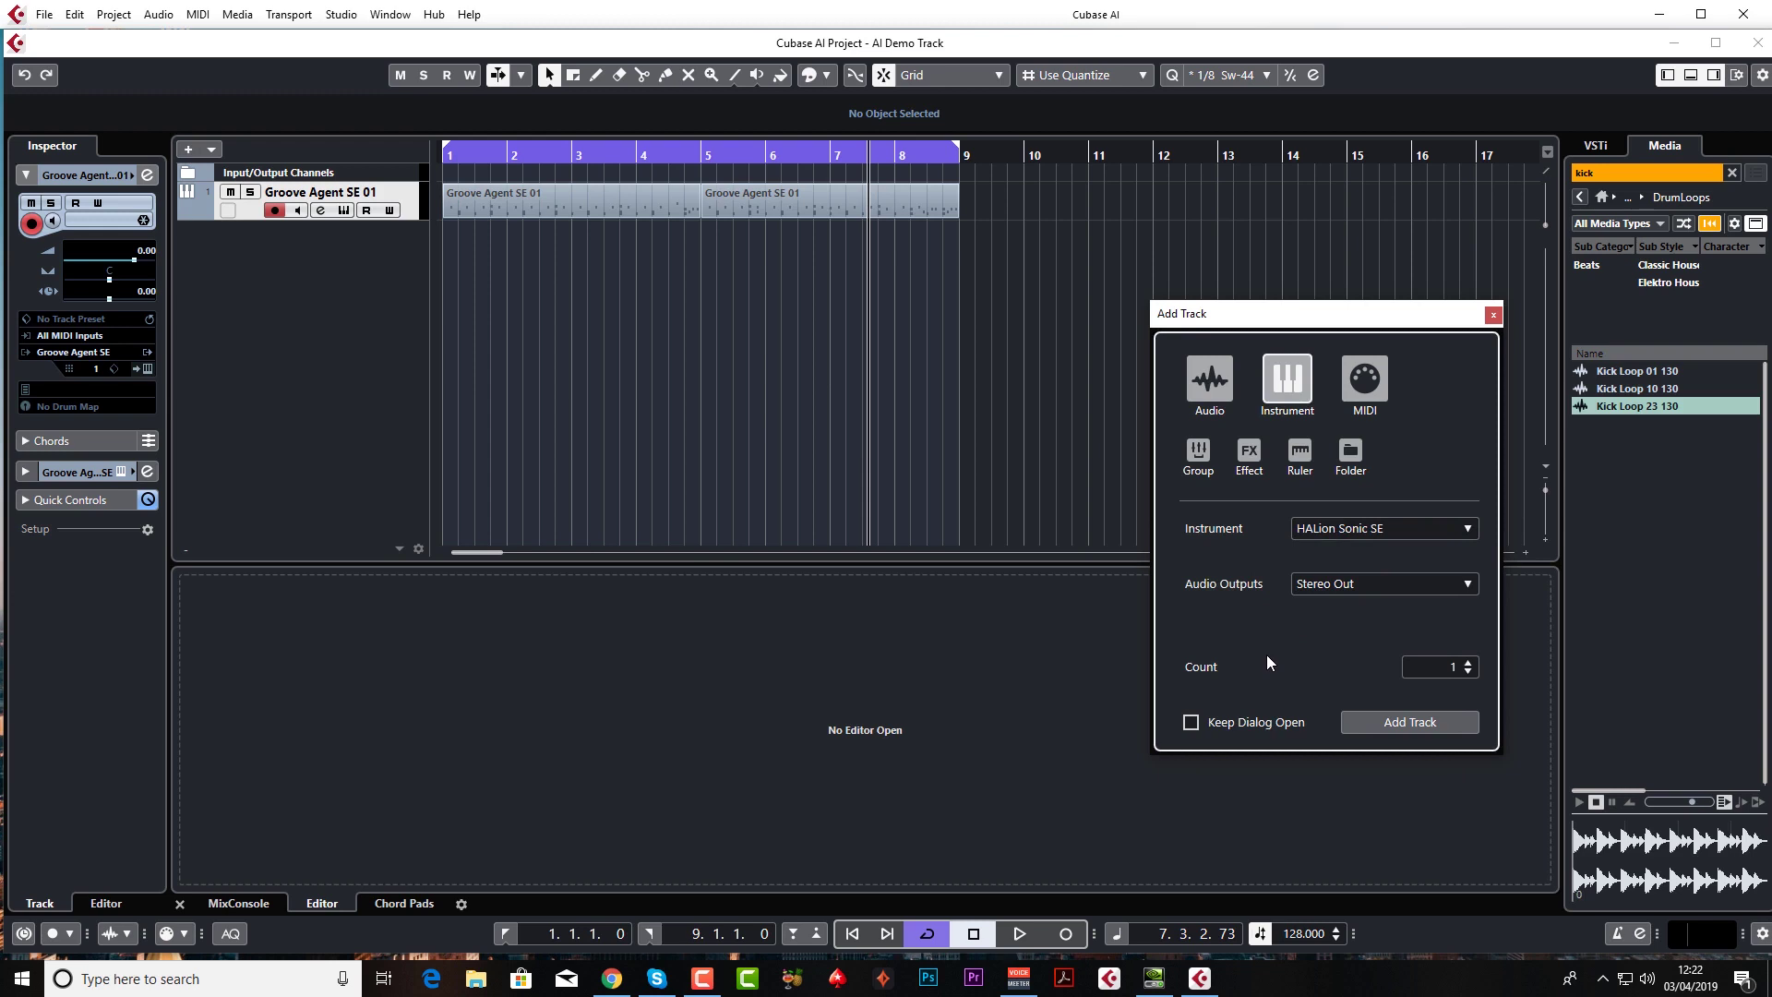
click(1409, 722)
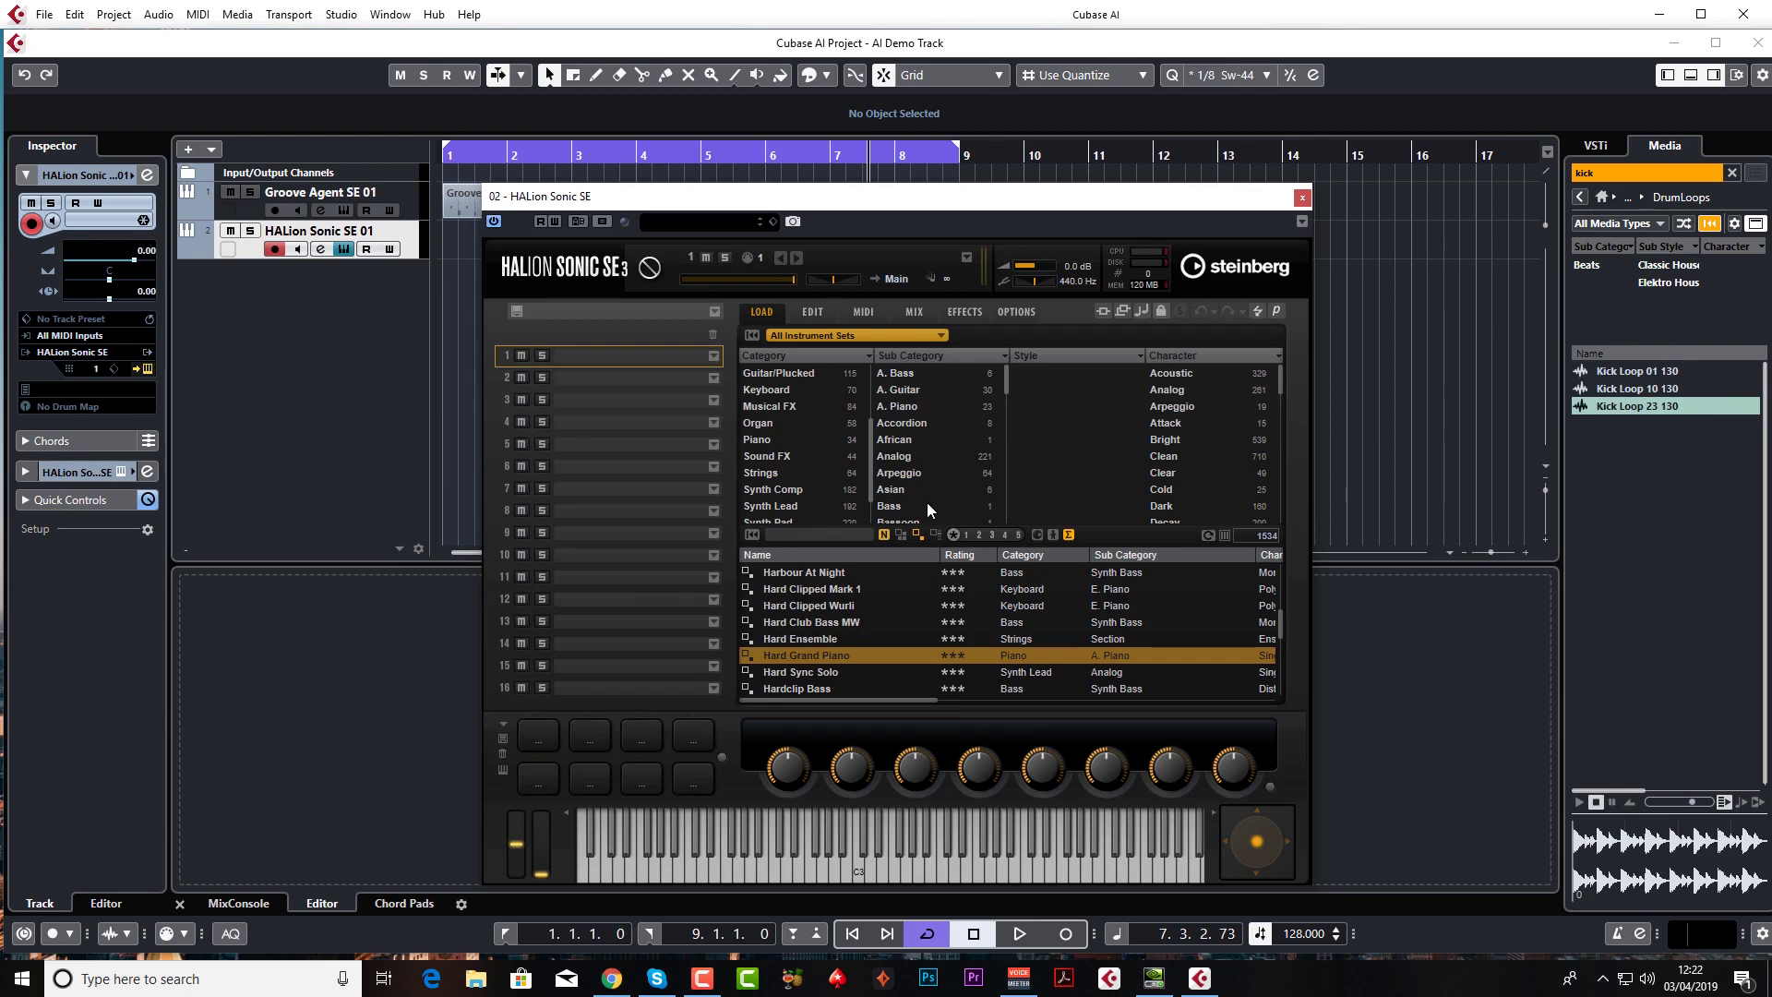
Step: Load the Mono Upright piano preset into HALion Sonic SE slot 1 and test a note
click(702, 224)
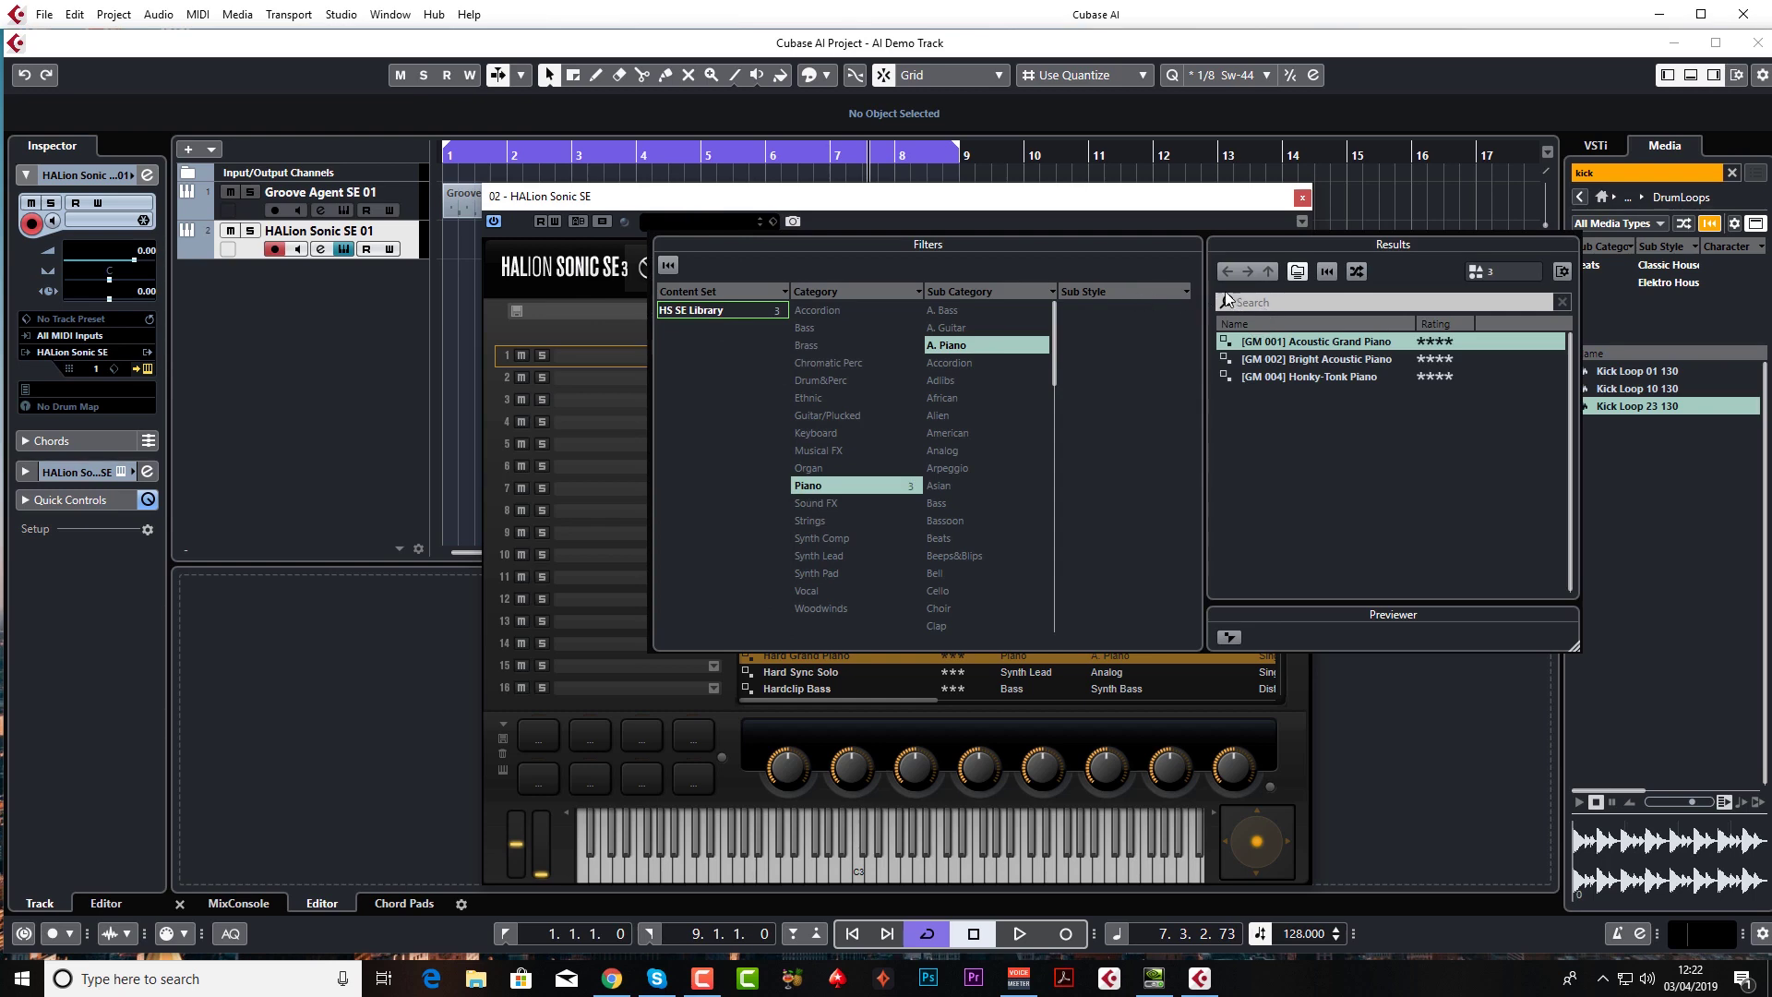
click(1305, 302)
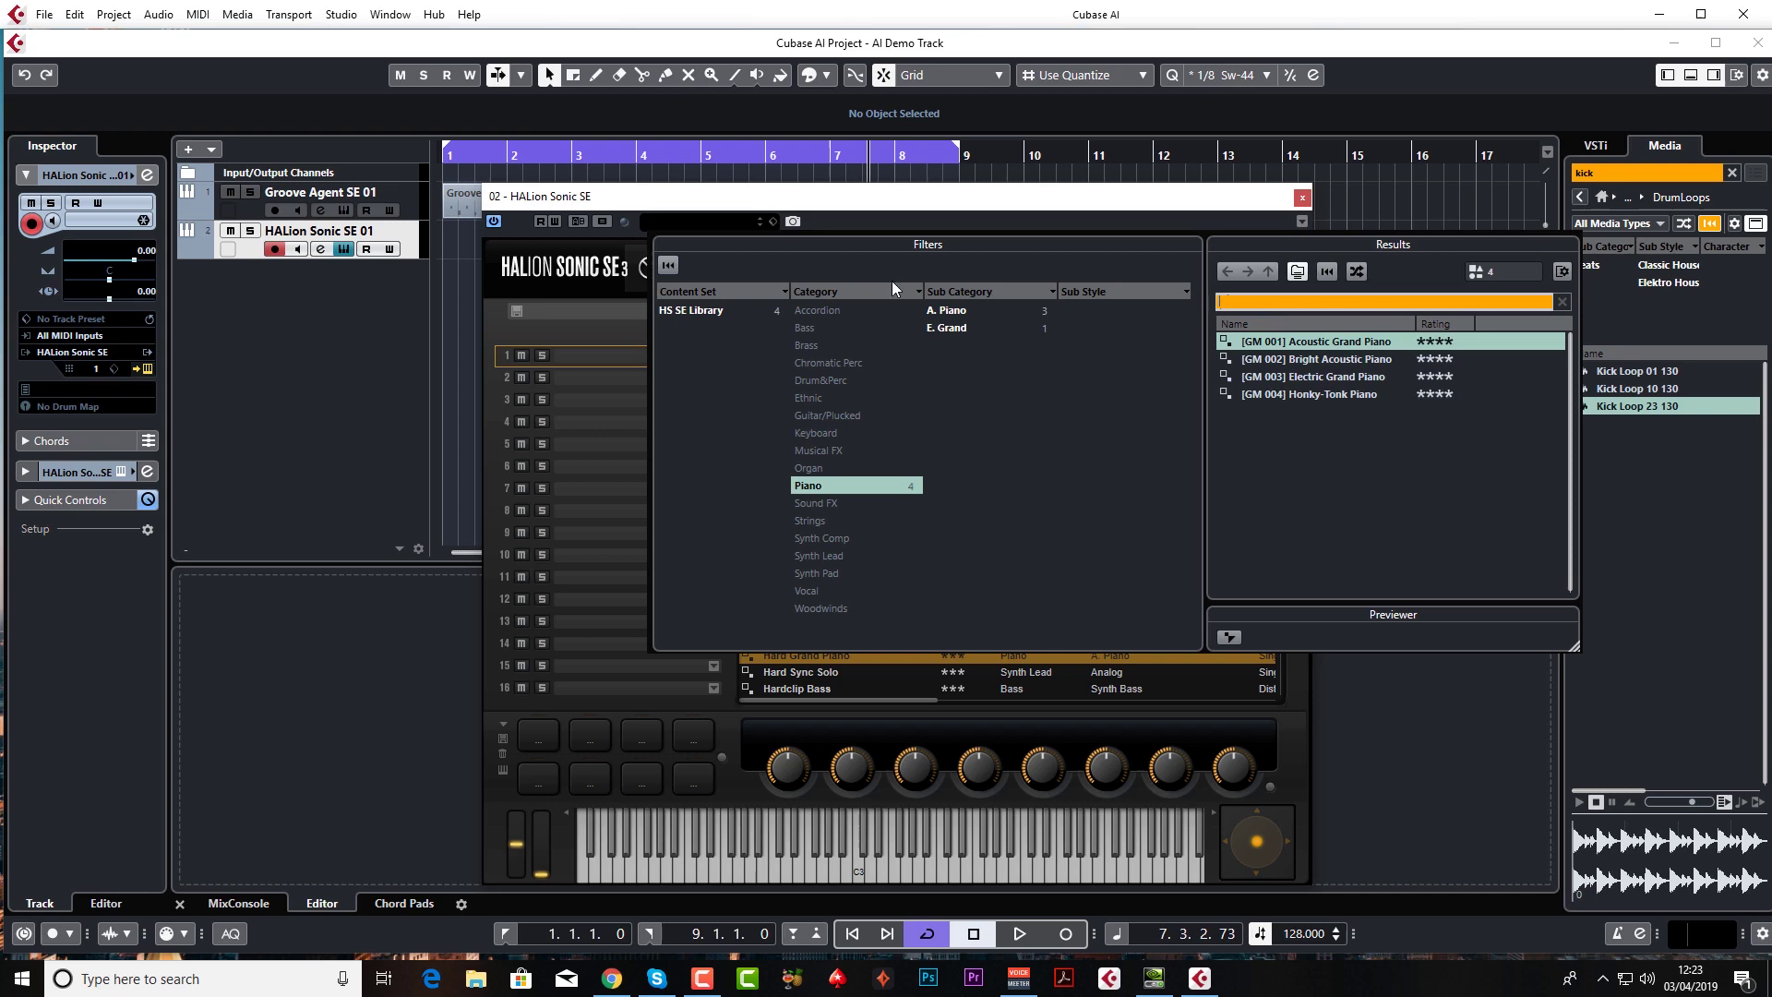
click(1362, 694)
scroll(828, 612, down, 10)
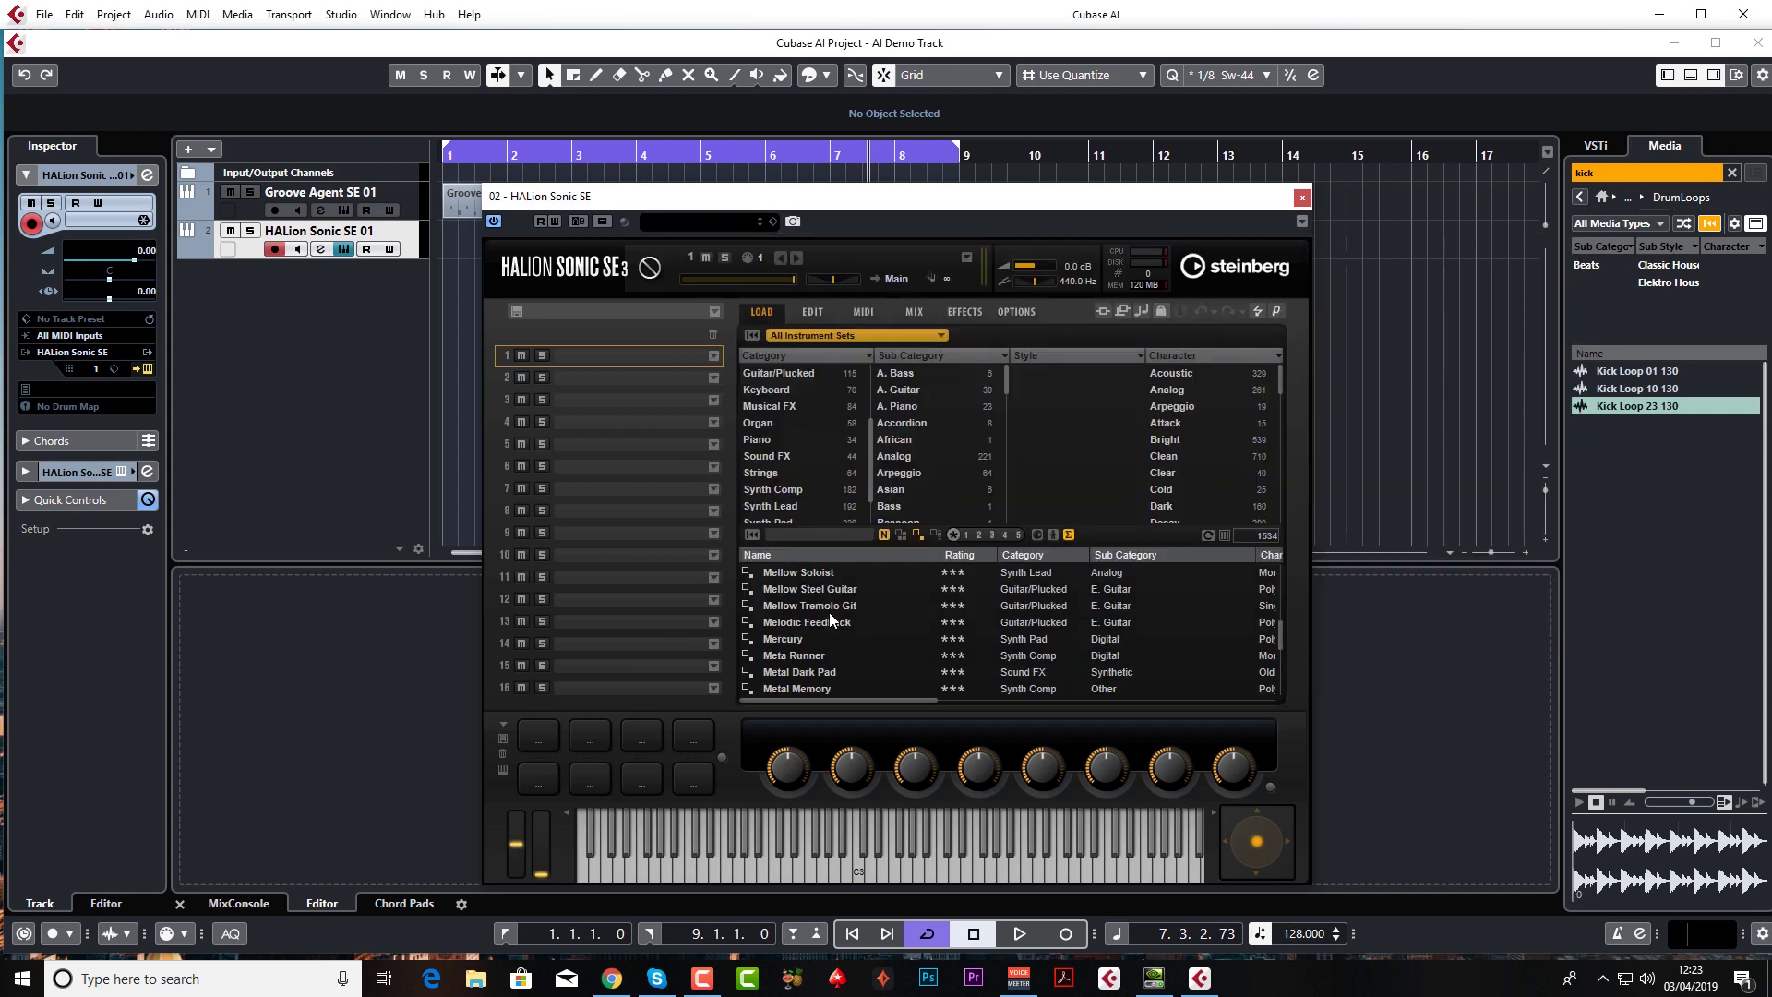
scroll(825, 620, down, 8)
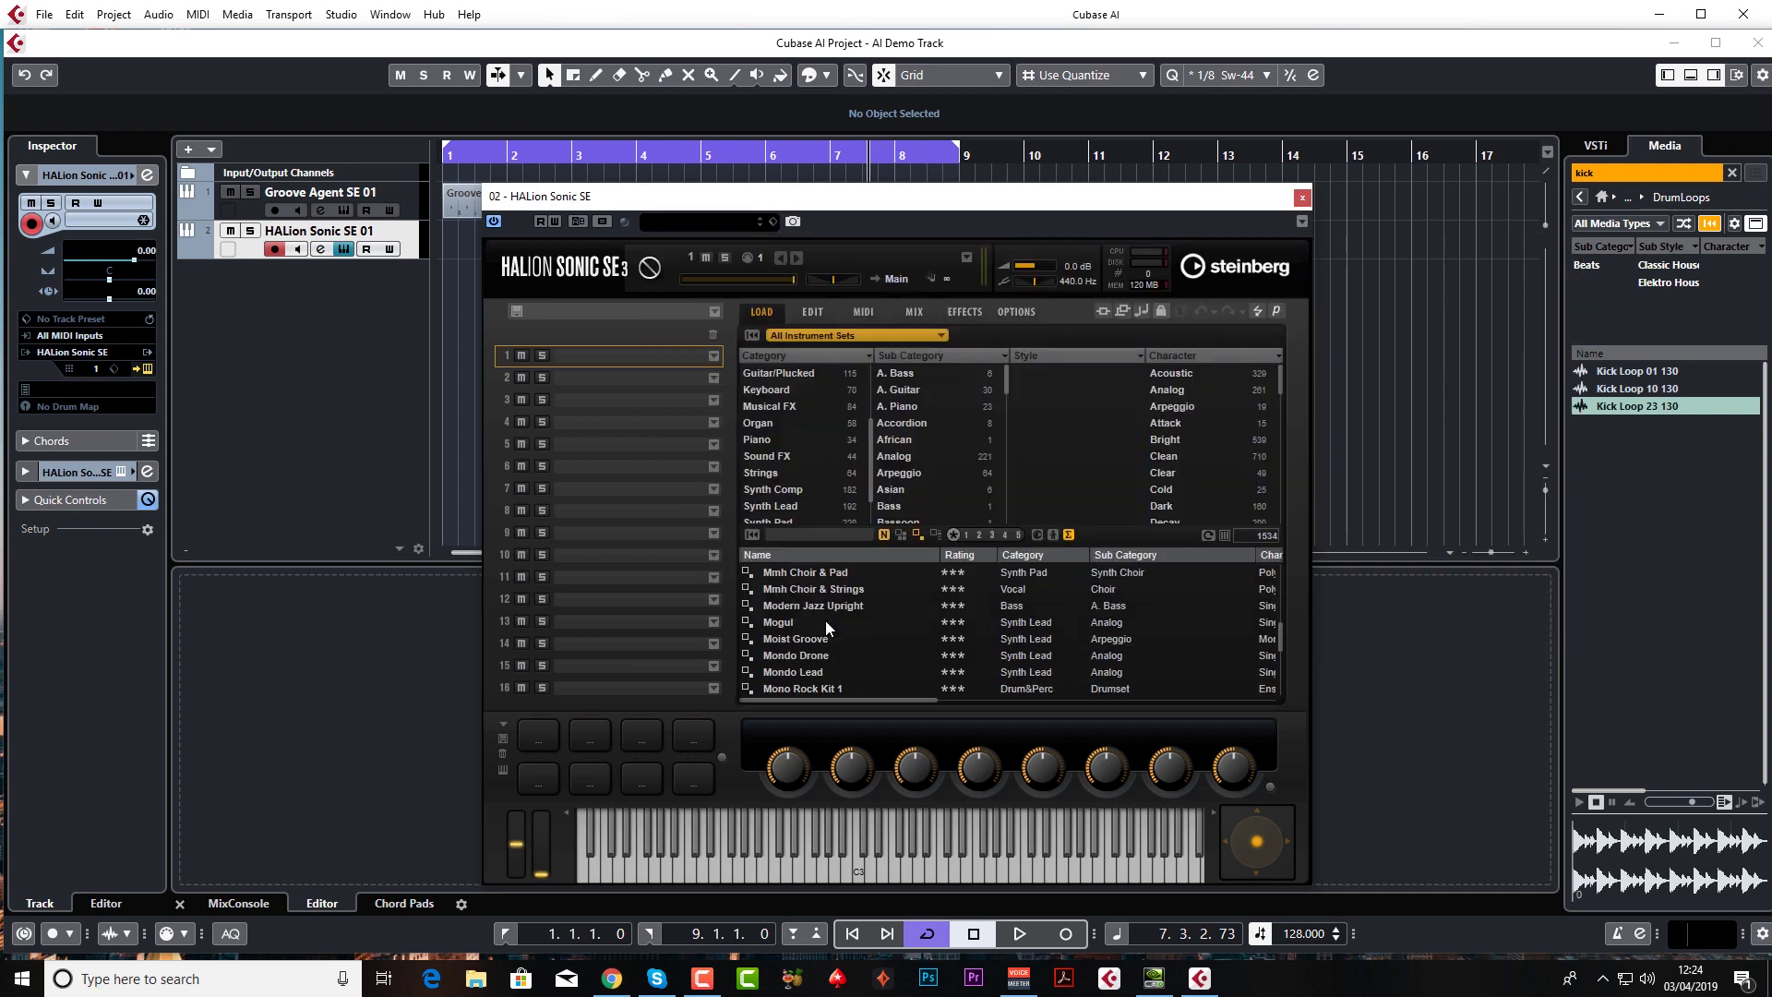
scroll(810, 617, down, 4)
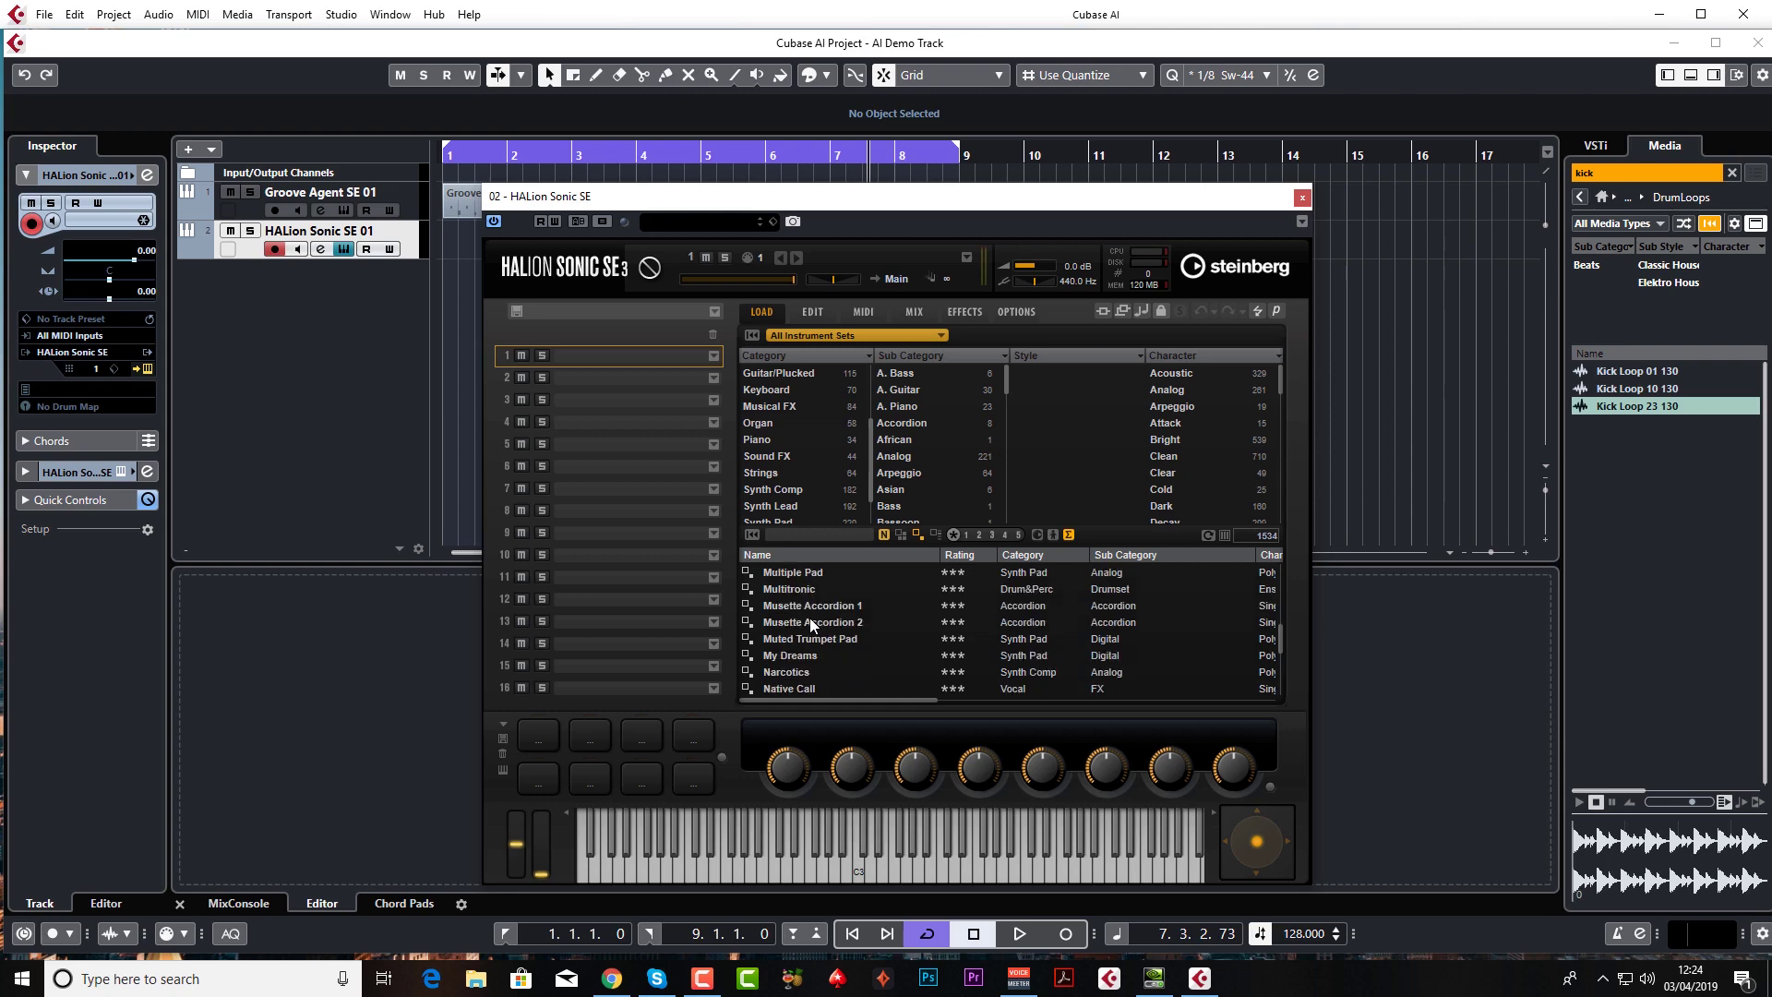
scroll(811, 617, up, 8)
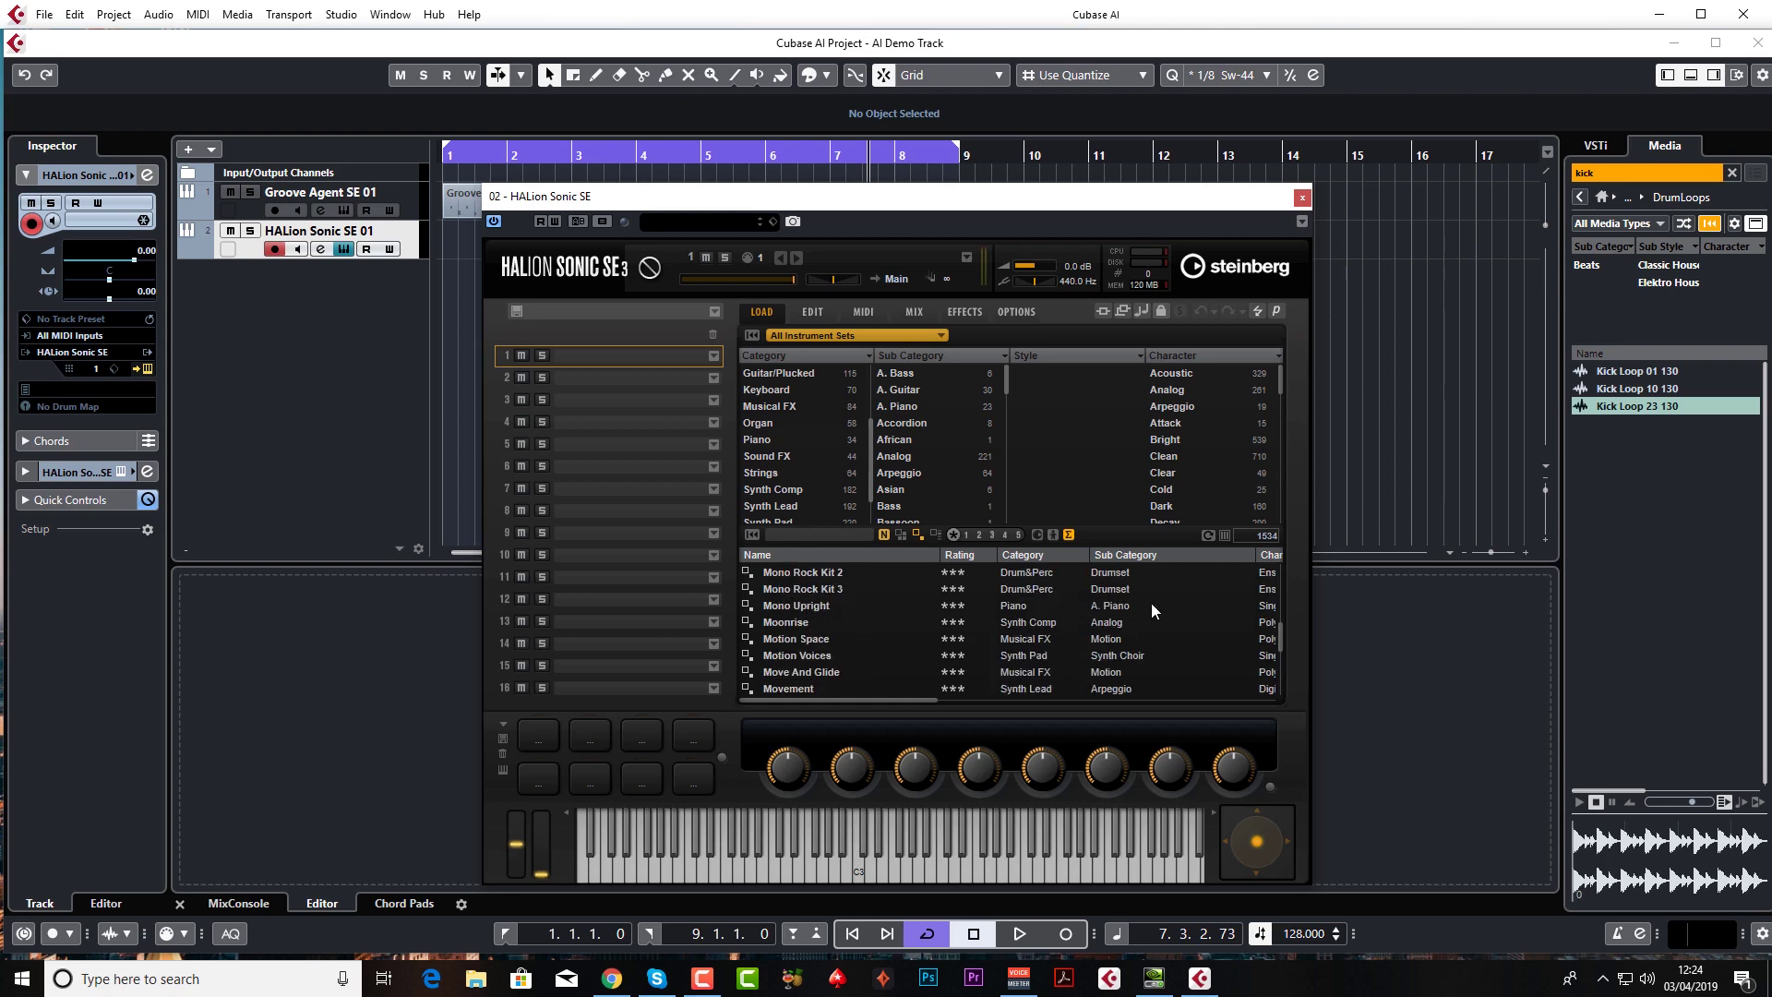
double_click(795, 600)
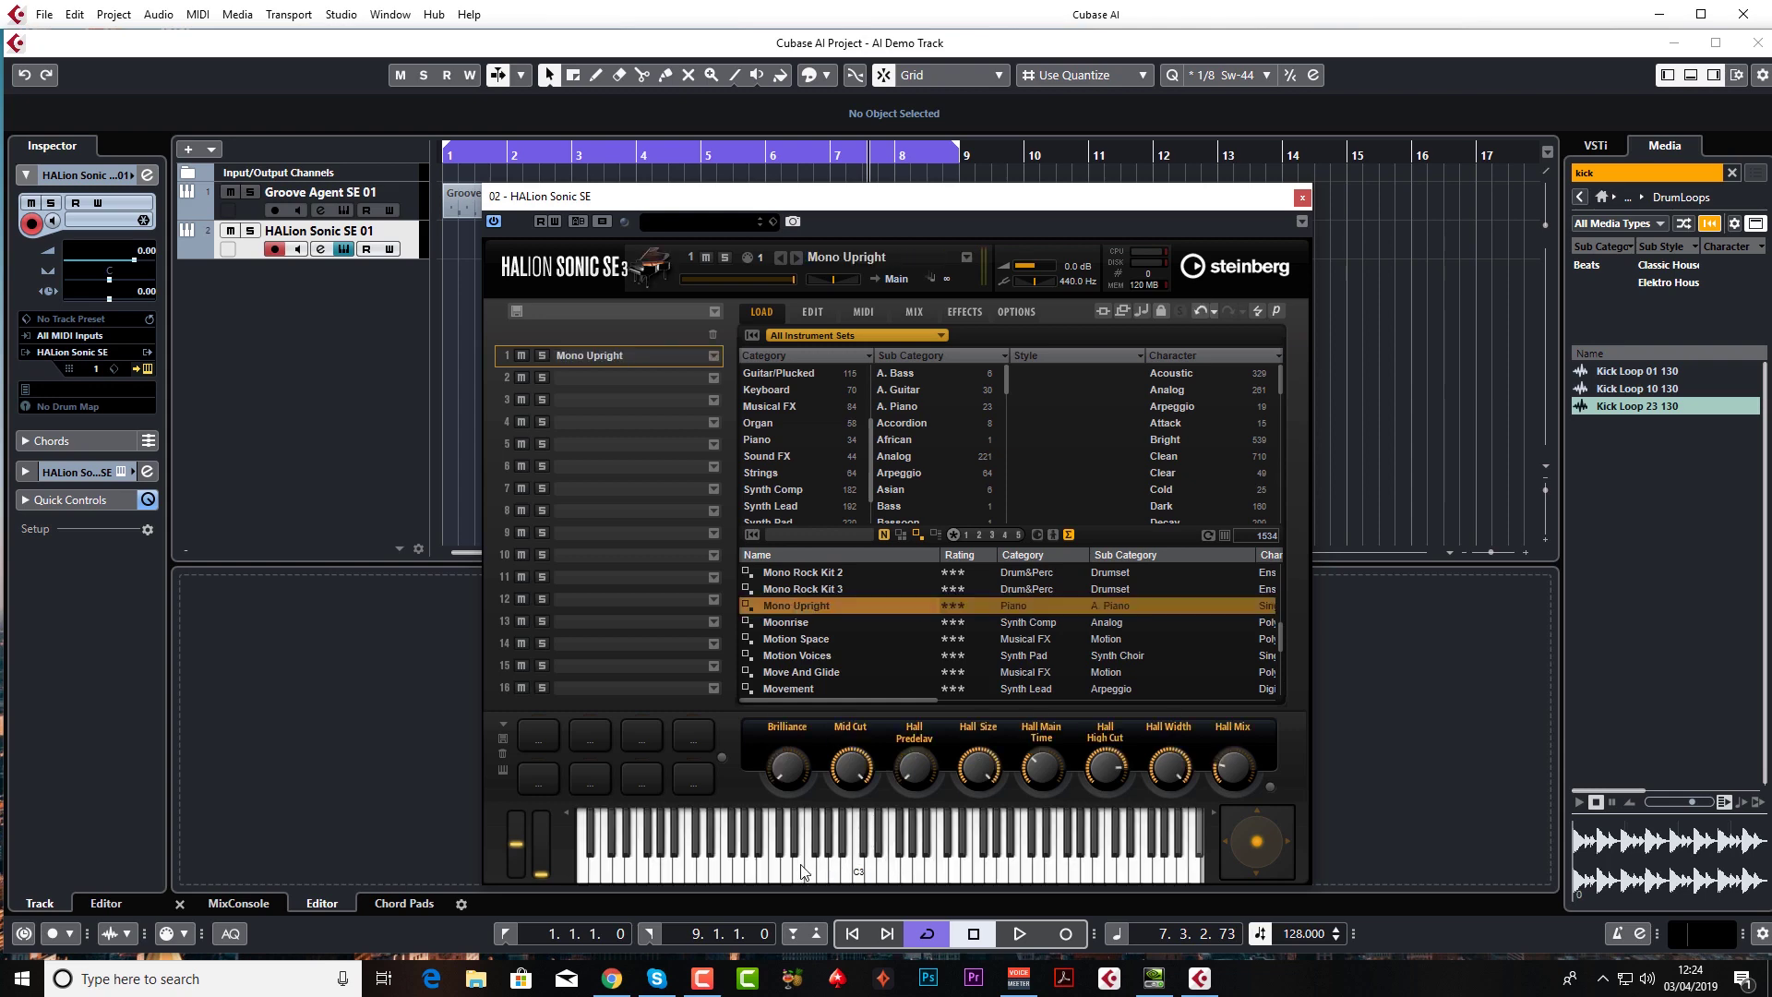
click(837, 867)
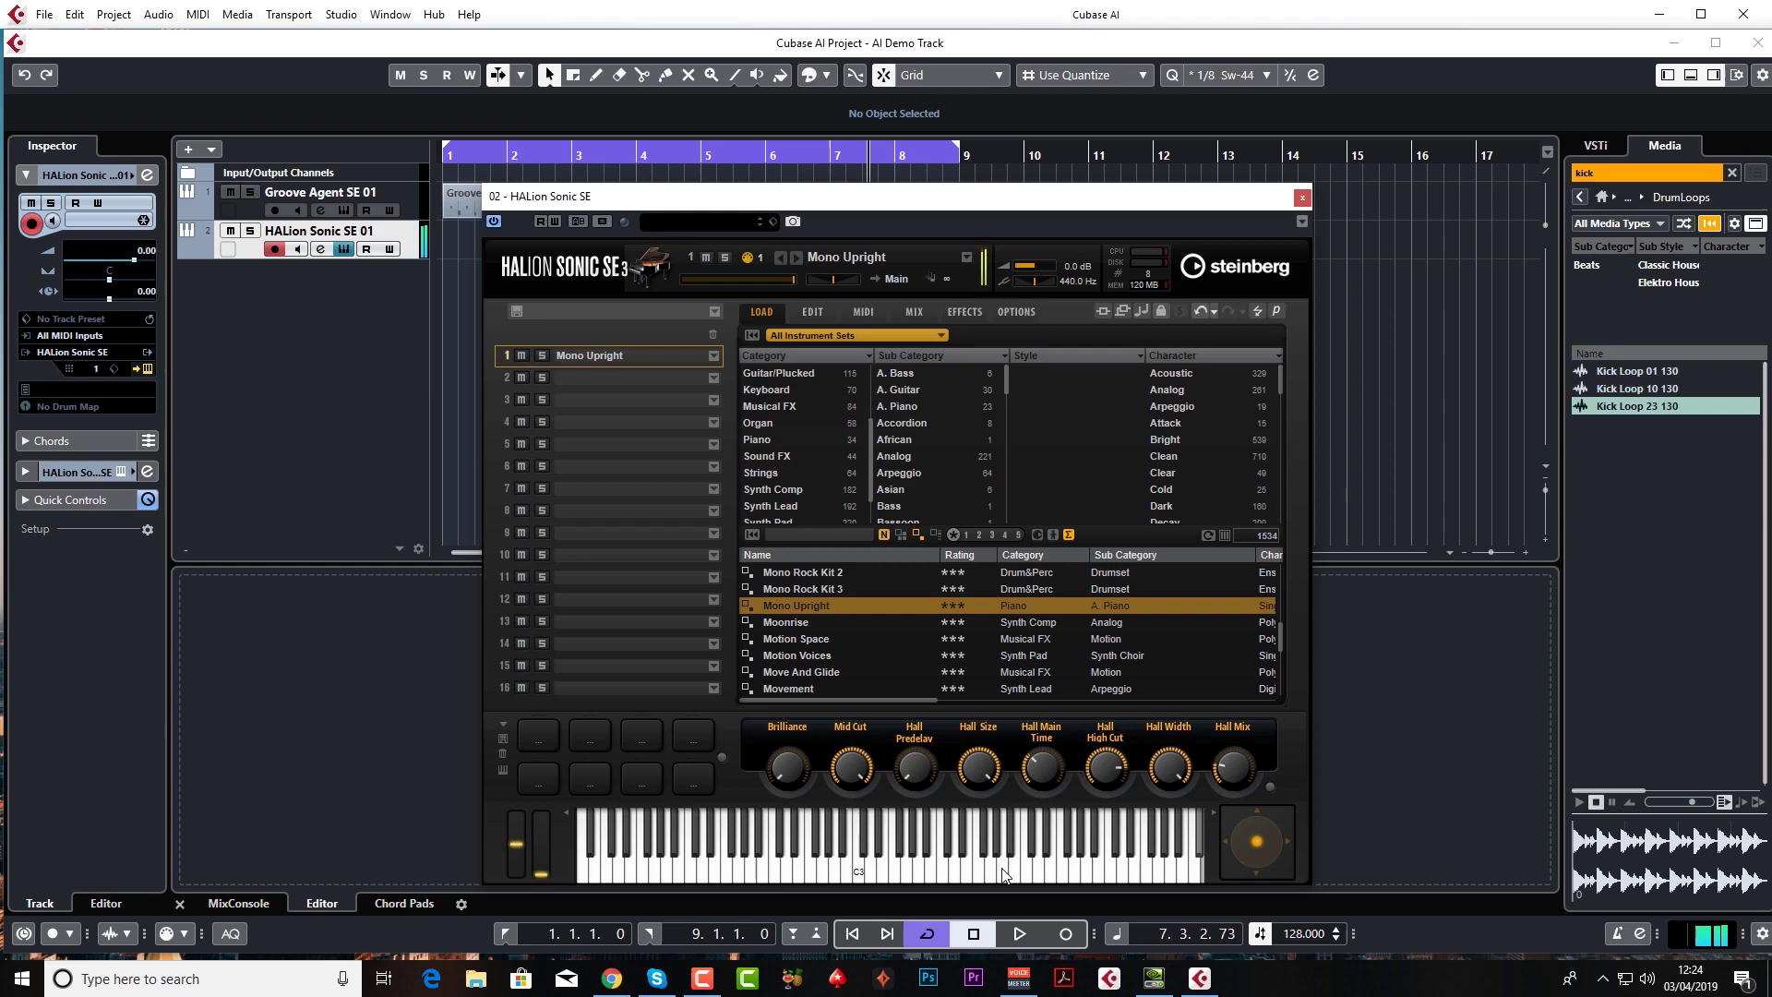
Step: Close the HALion Sonic SE window to return to the Groove Agent and HALion tracks
click(1302, 197)
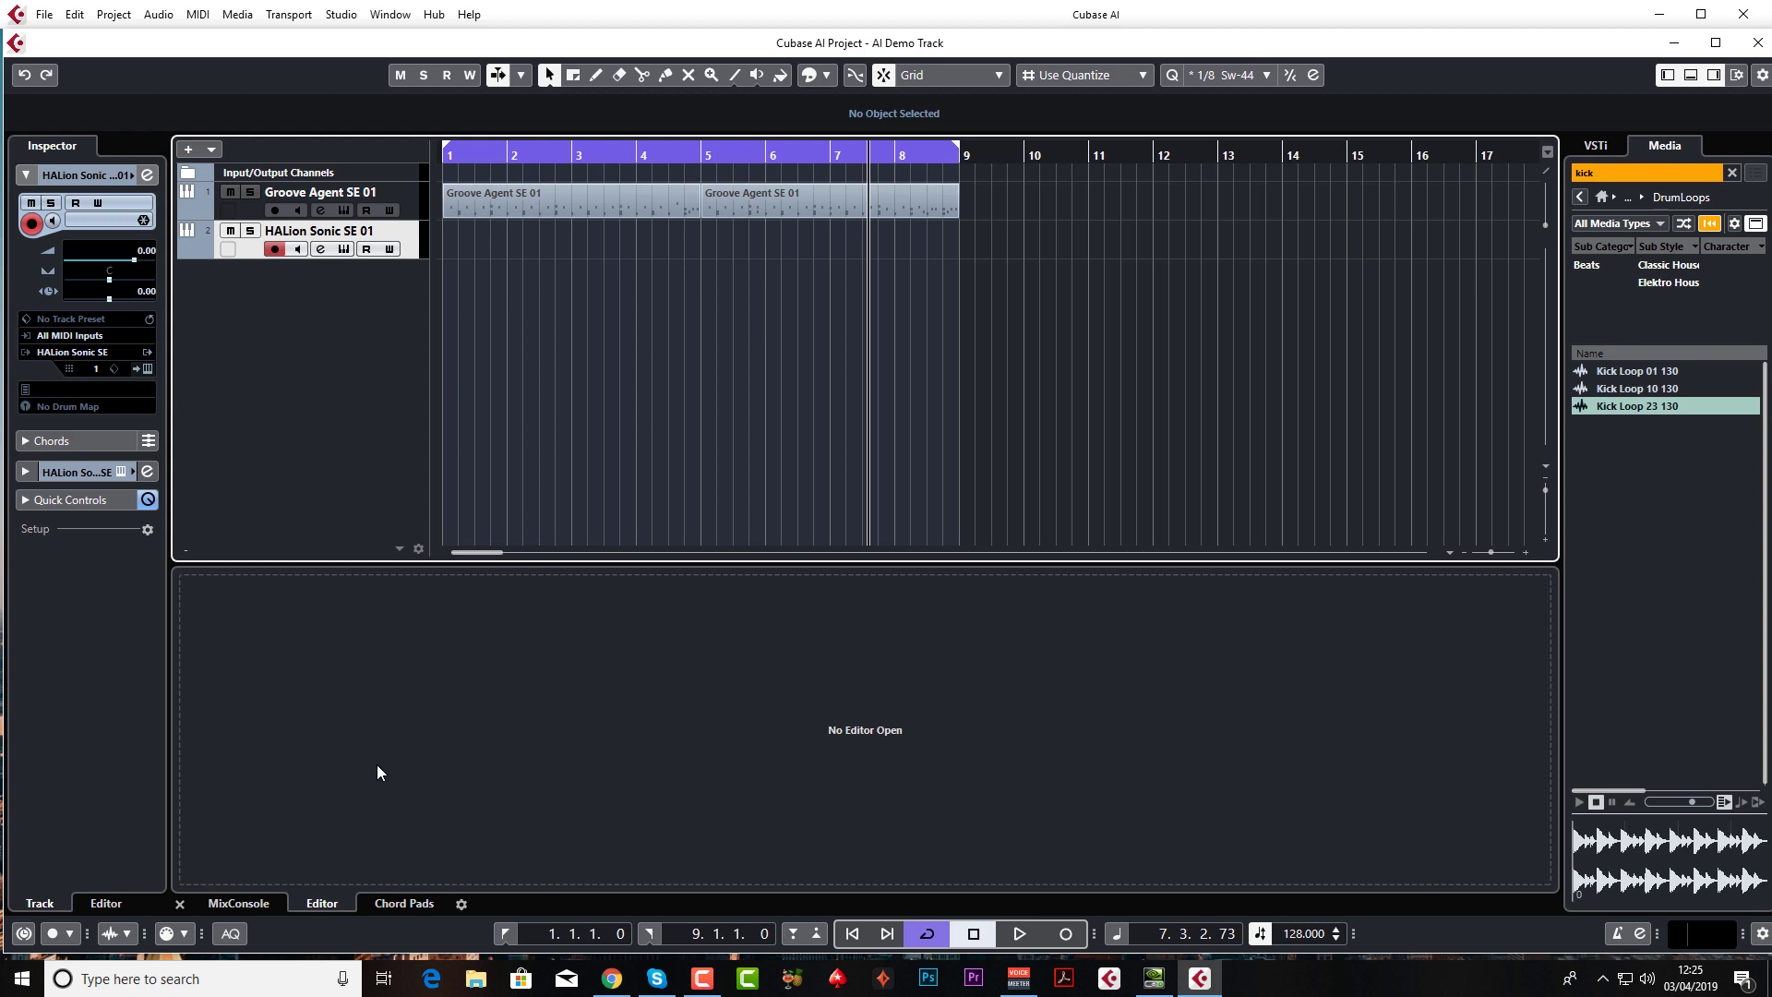
Step: Show the Chord Pads and audition the C, Dmin and Emin pads
click(406, 901)
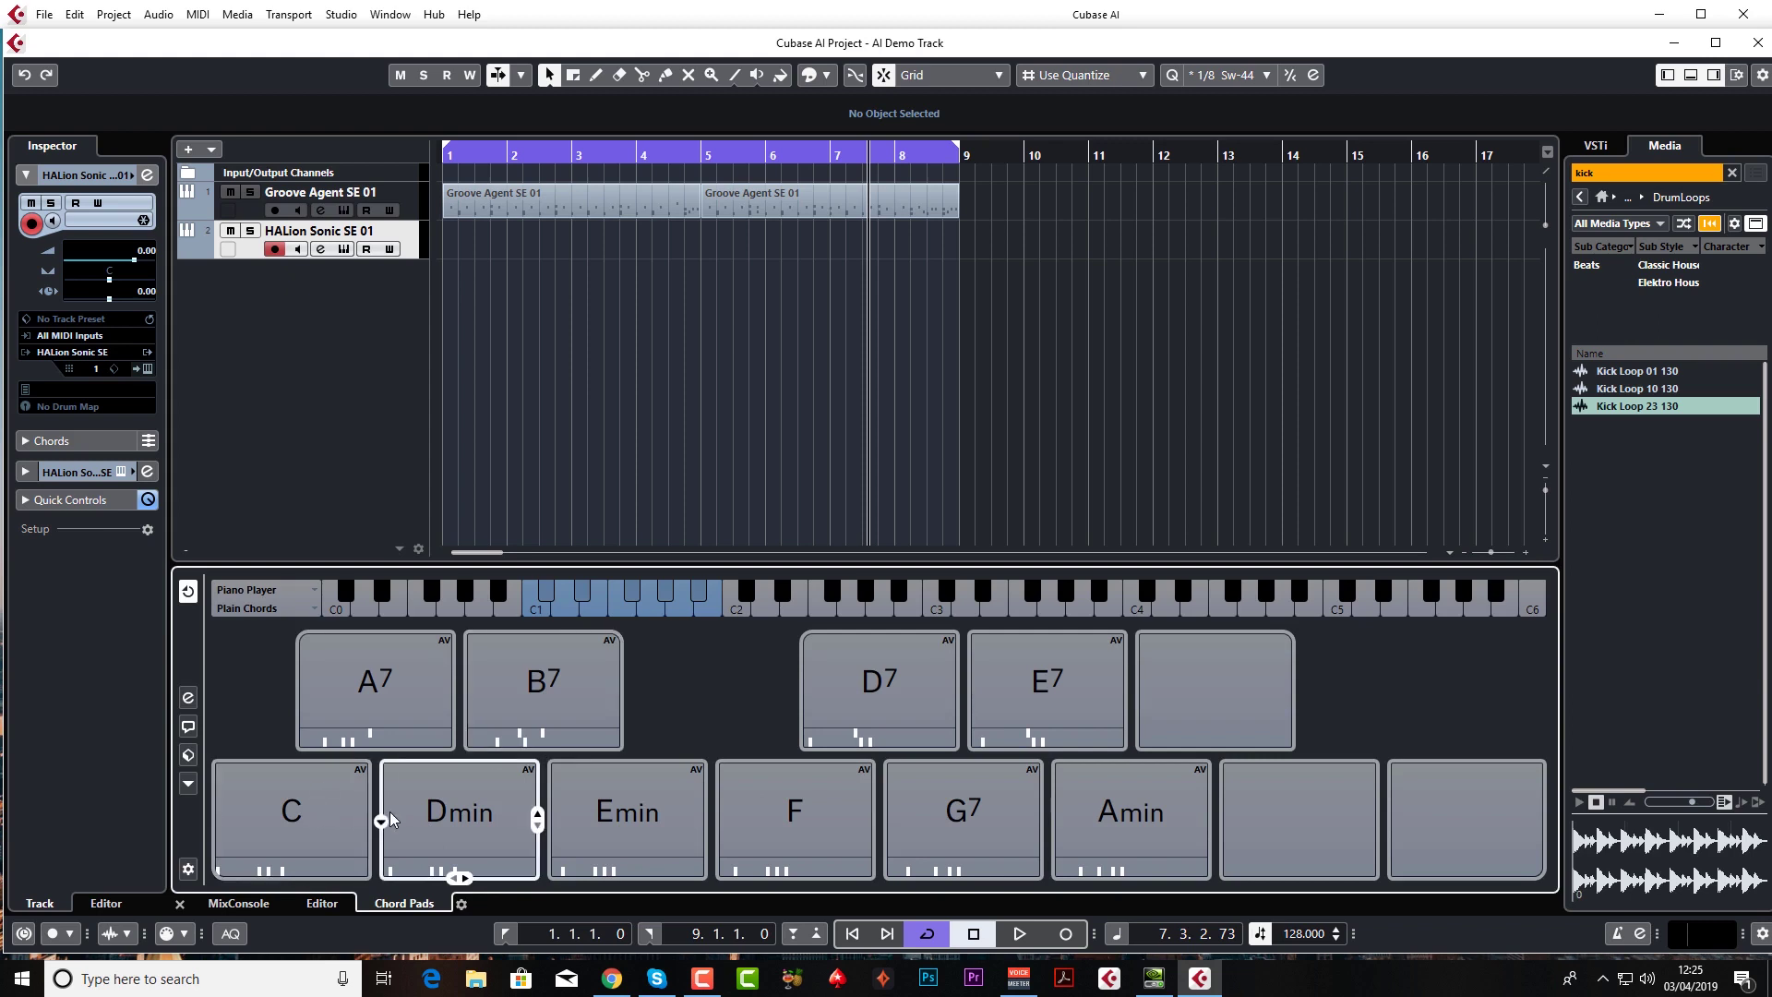
click(322, 806)
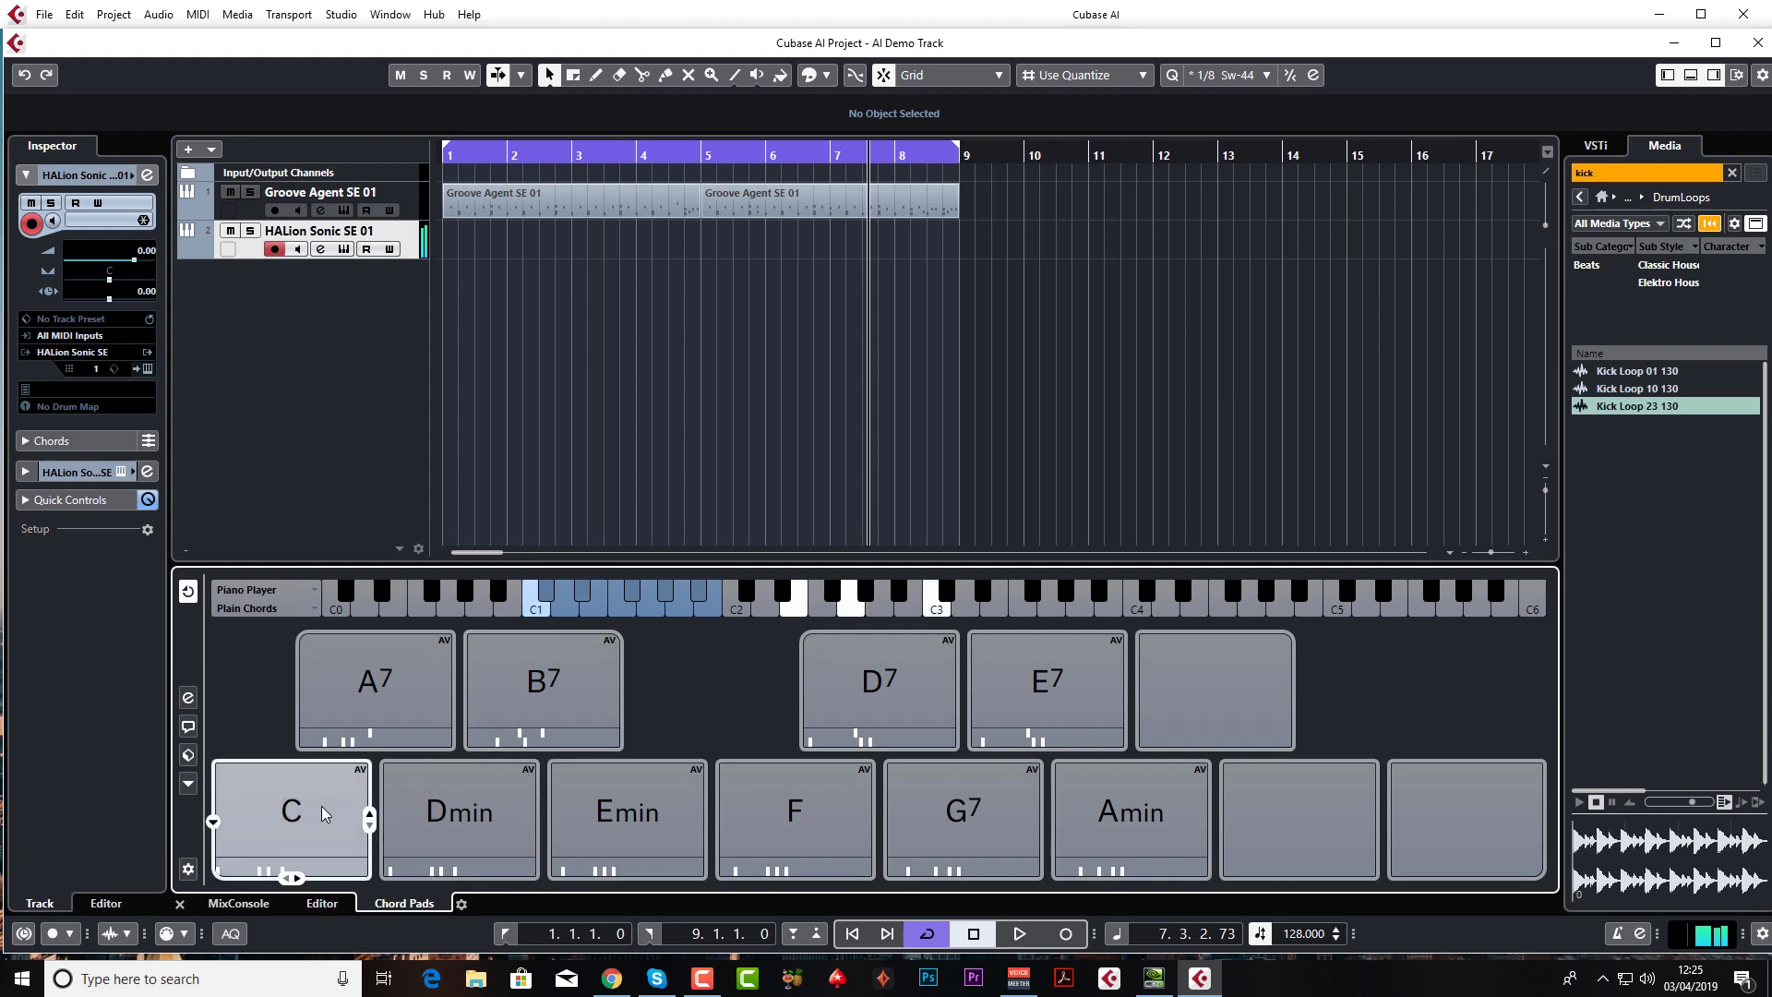
click(429, 821)
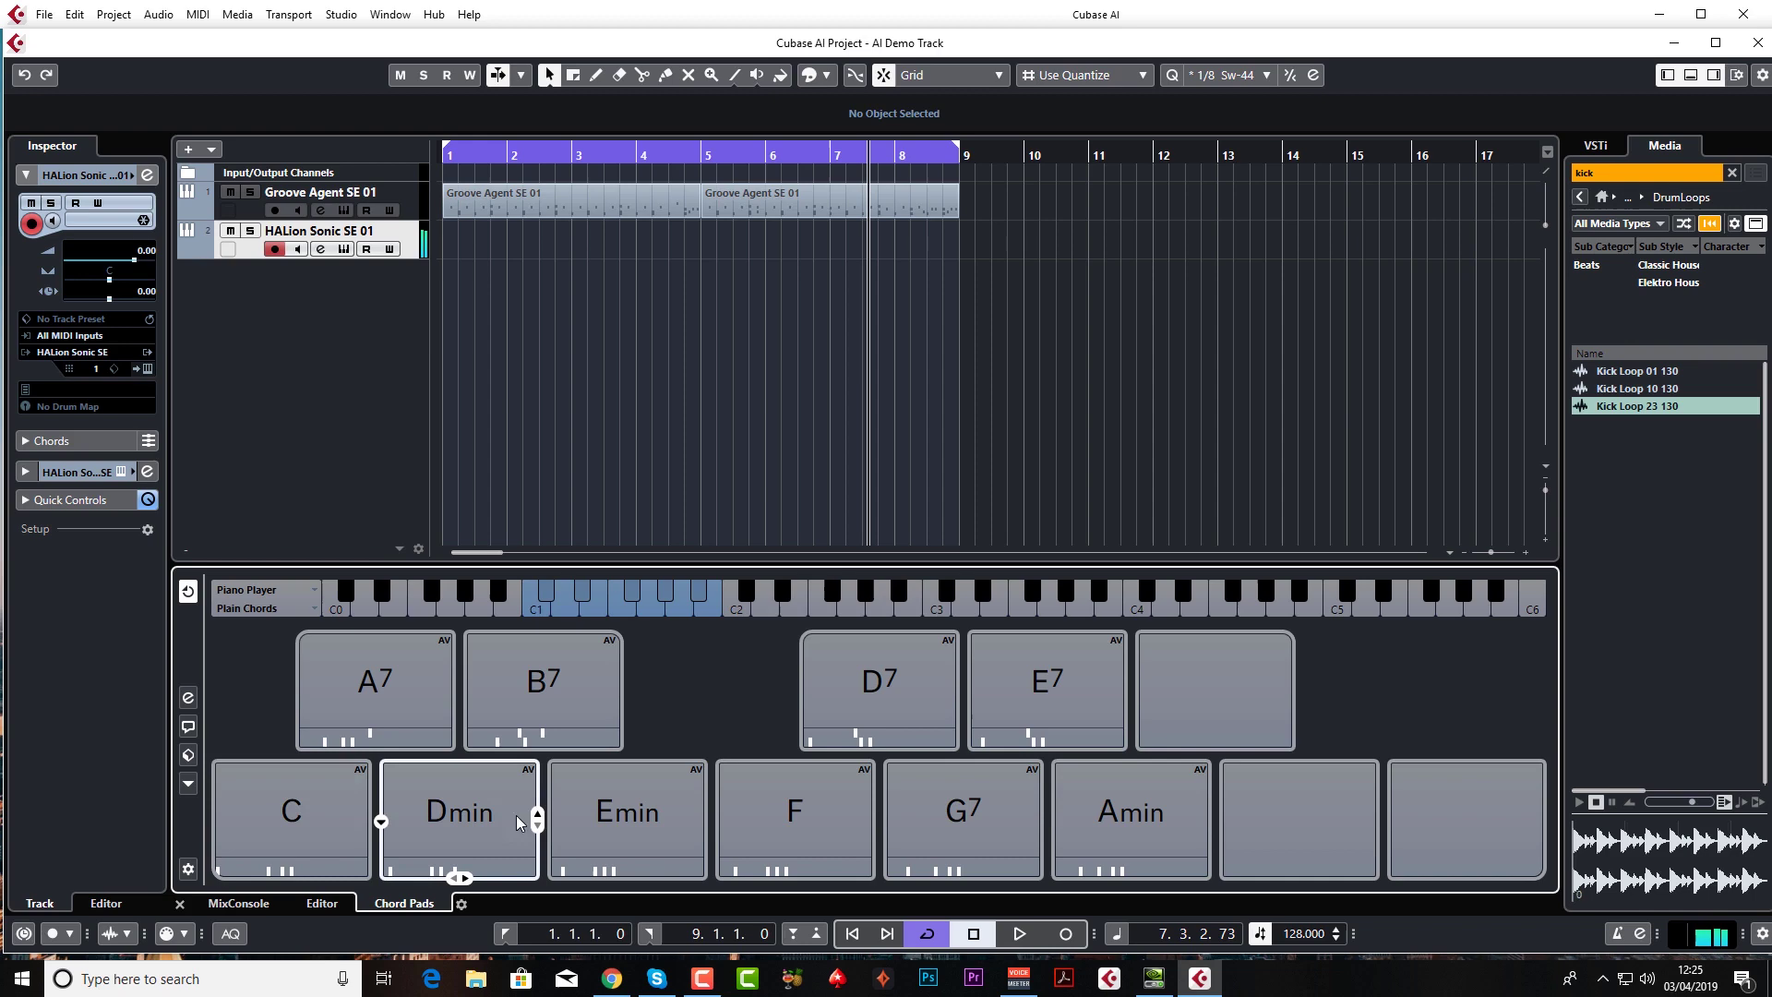
click(624, 821)
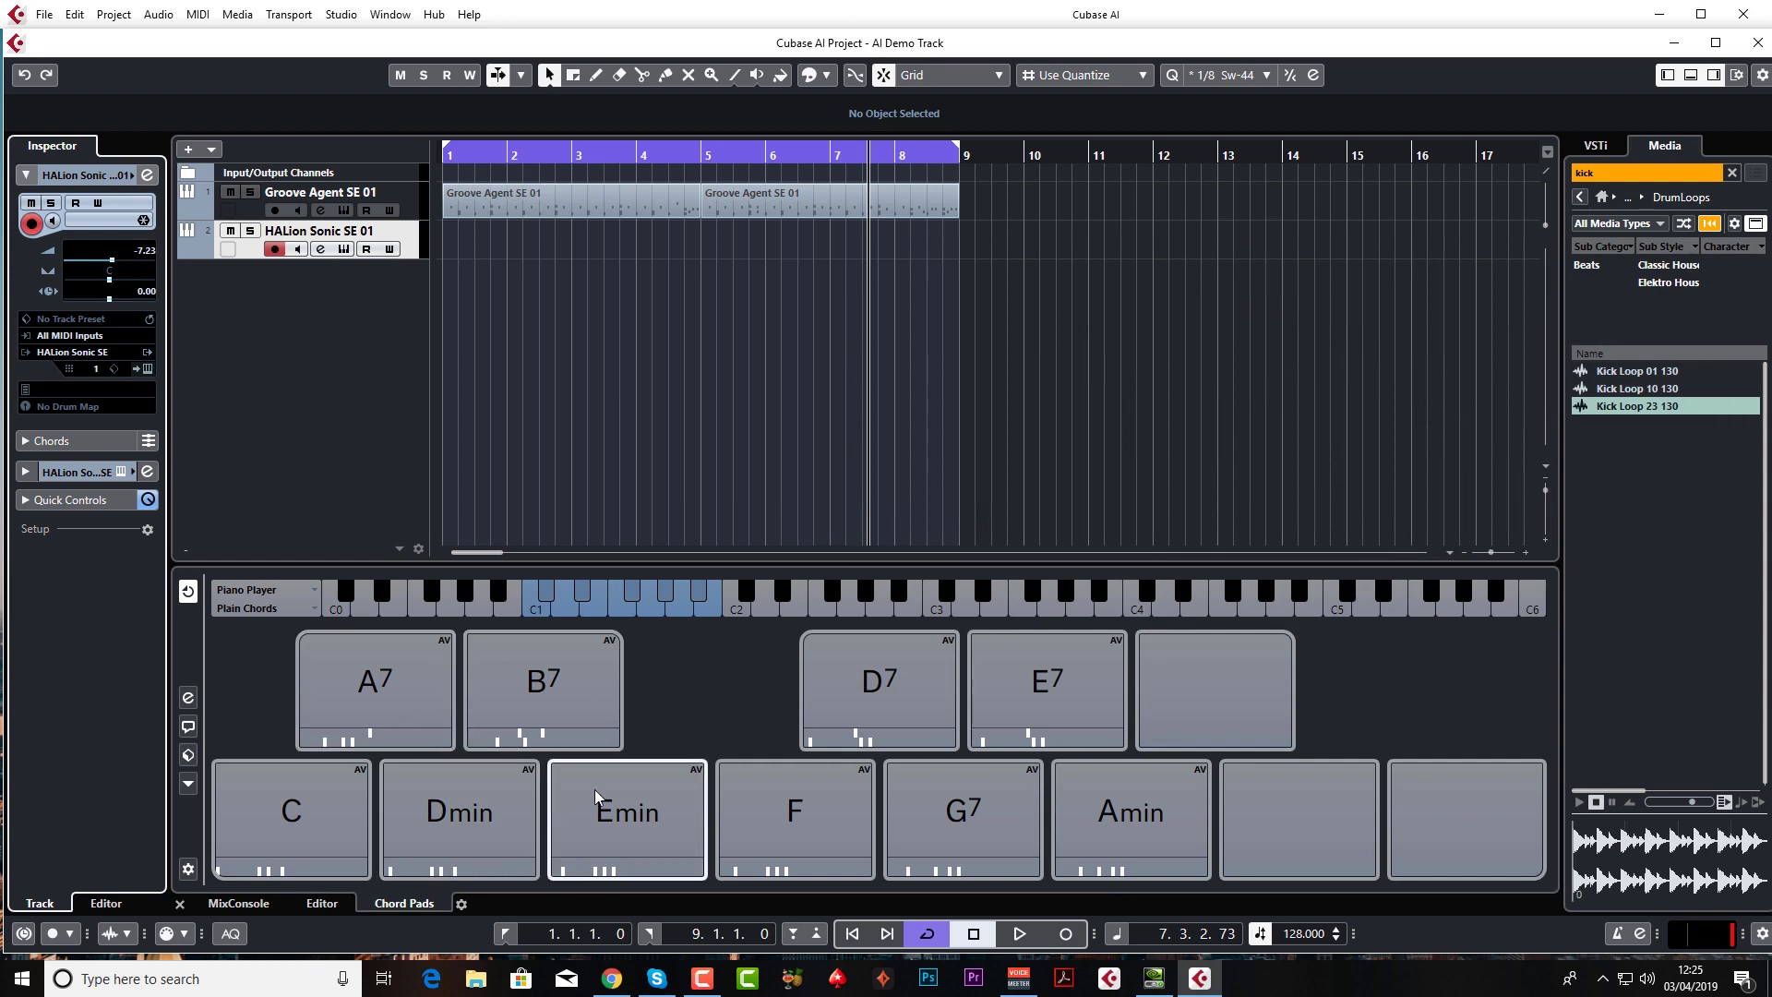
Step: Step the Emin pad through higher and lower voicings, auditioning the results
mouse_move(613, 760)
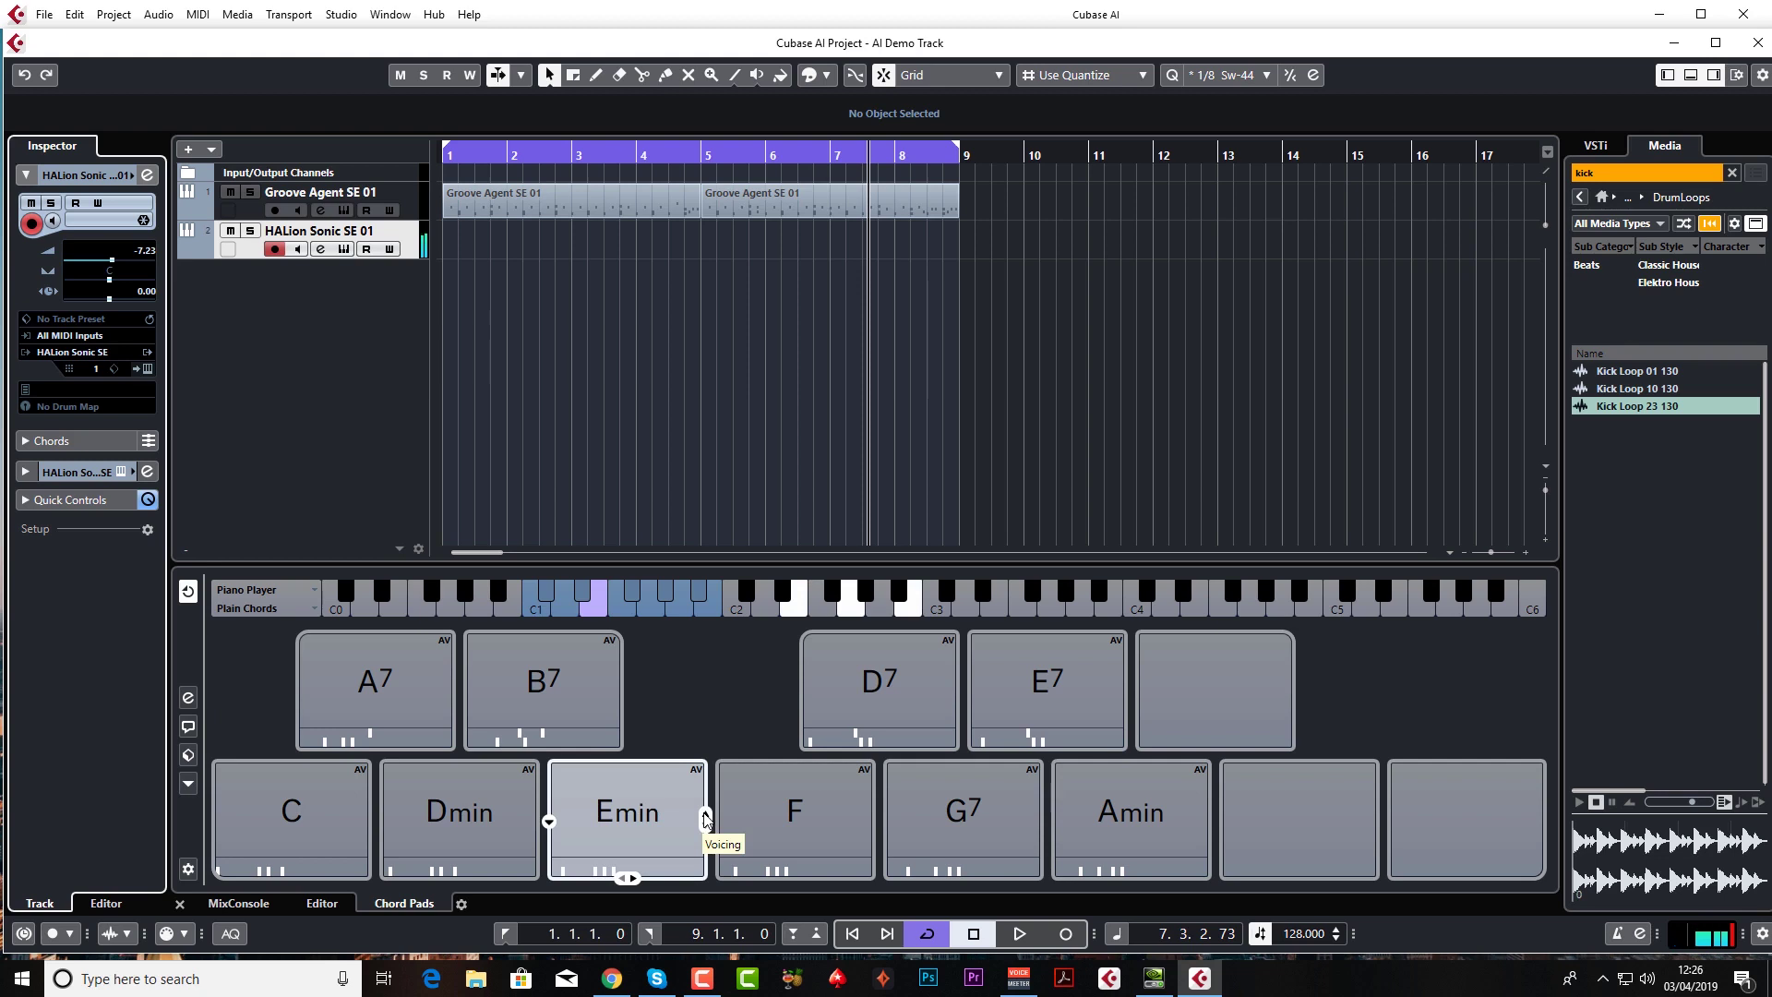
click(706, 816)
click(706, 817)
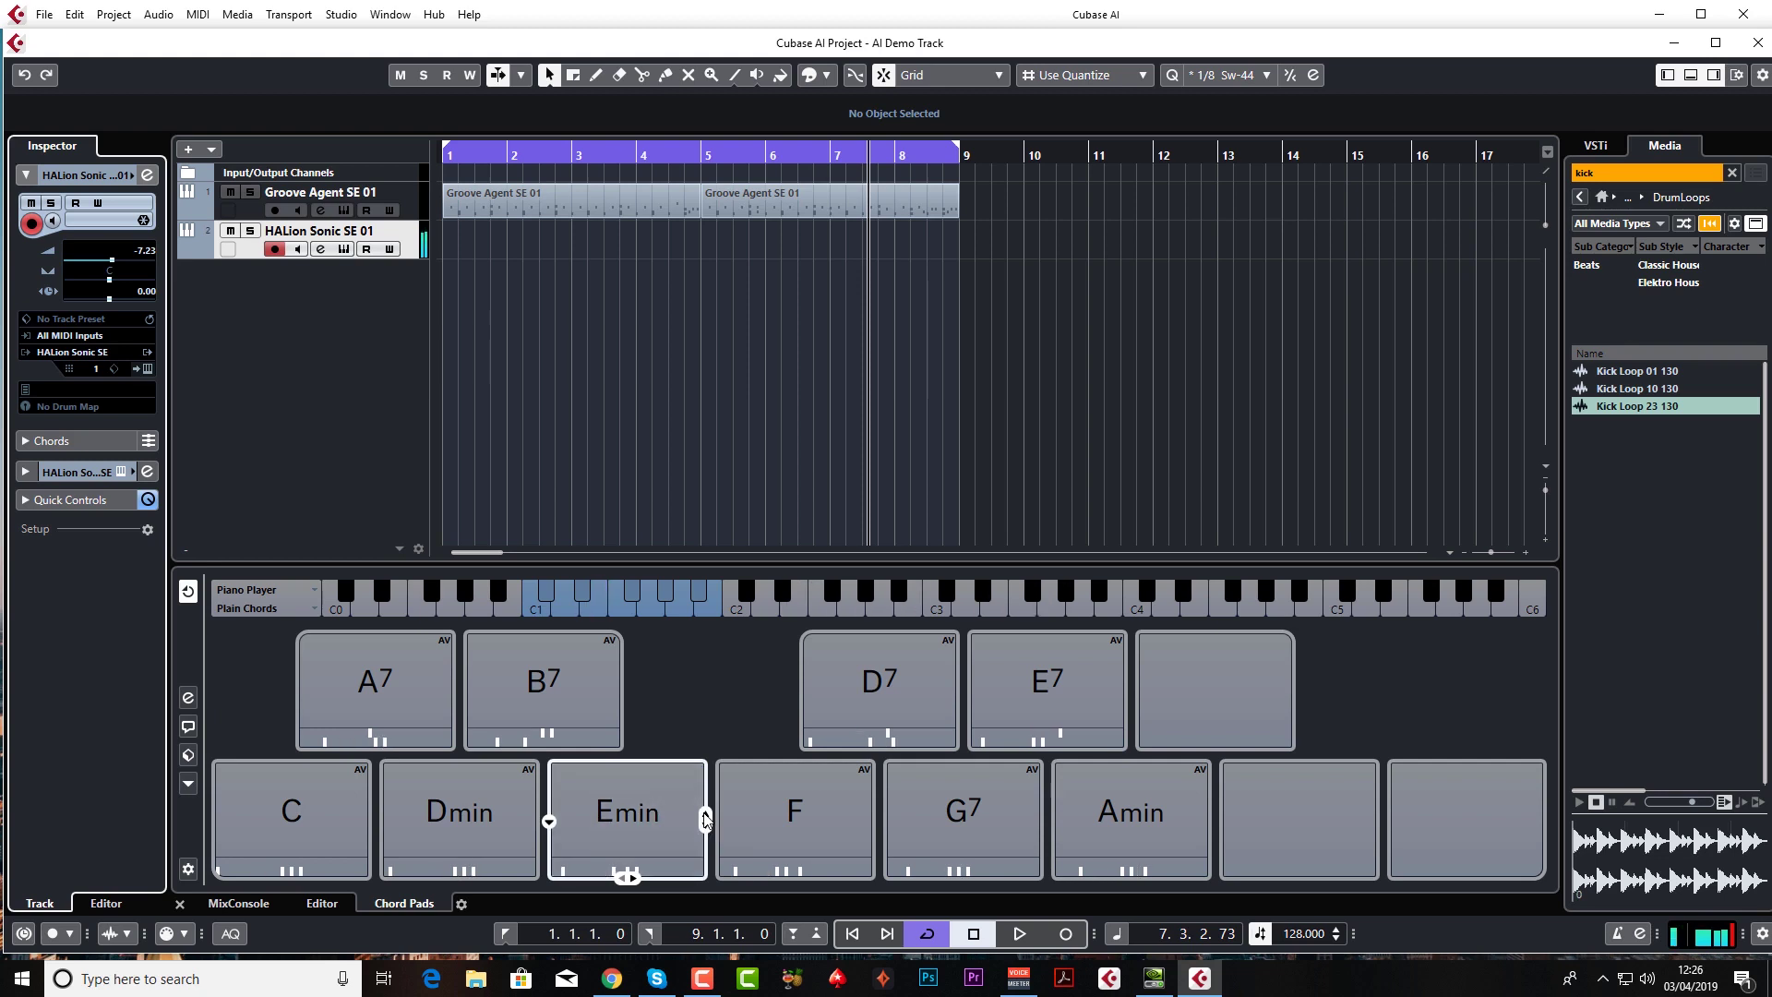
click(706, 817)
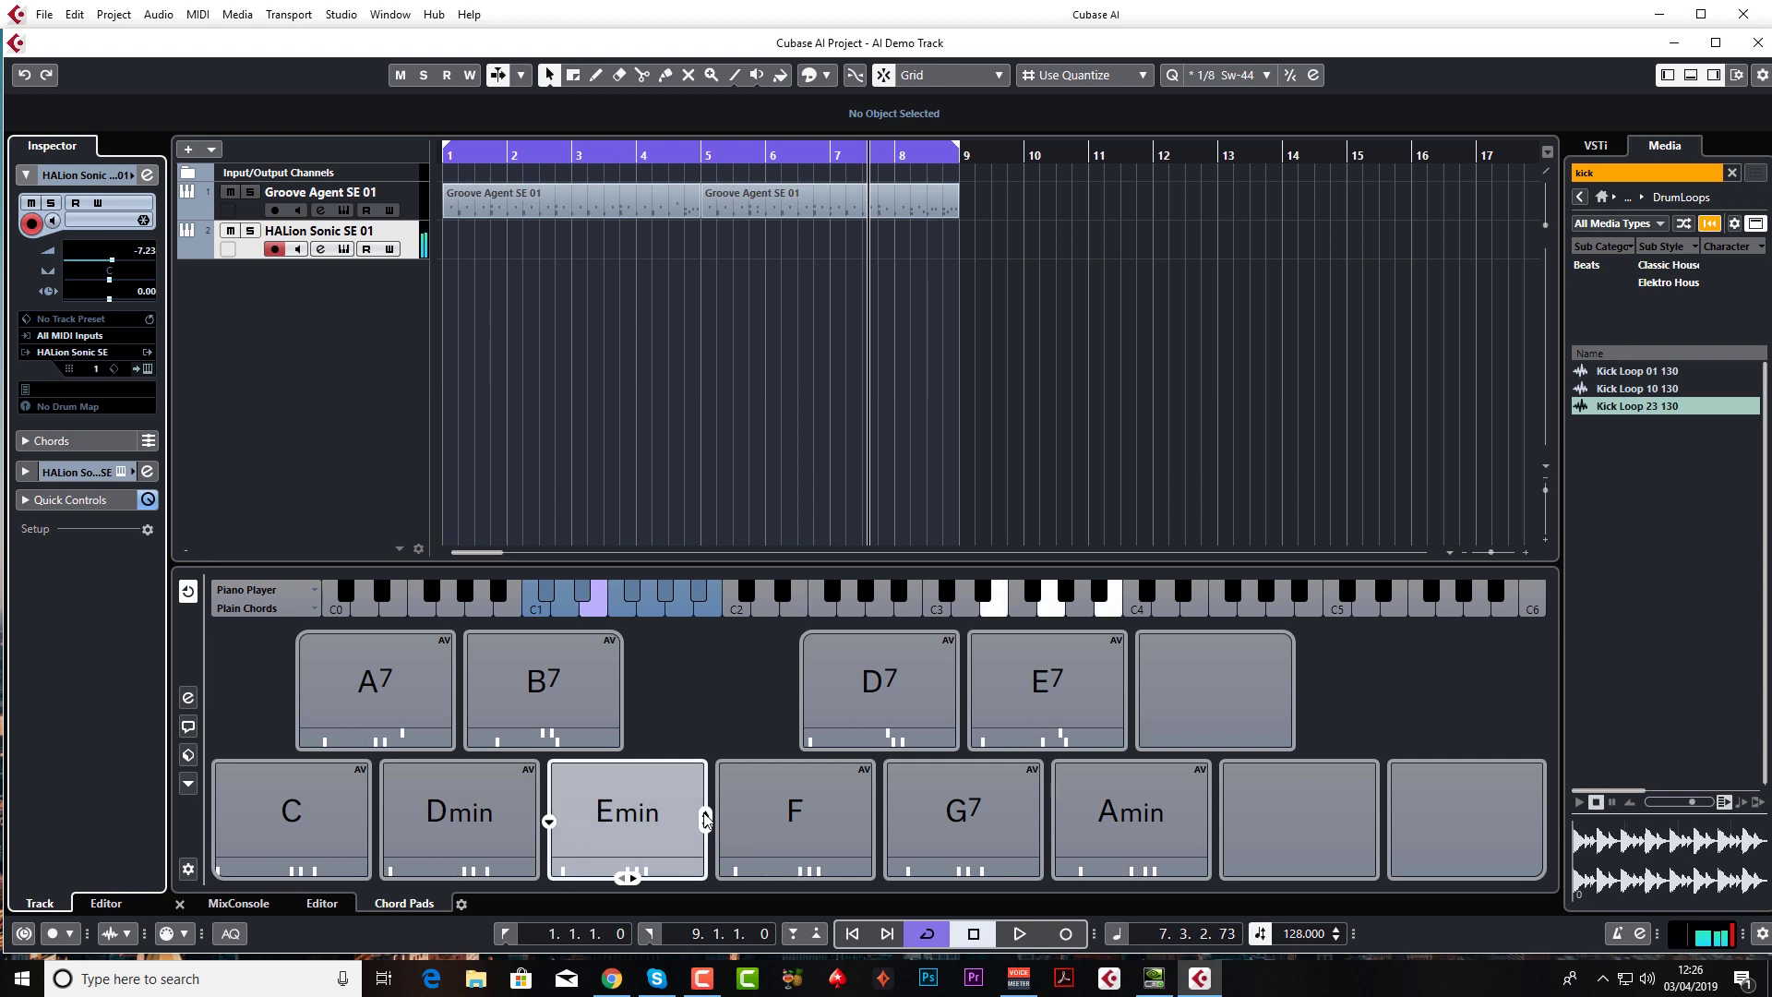
click(706, 817)
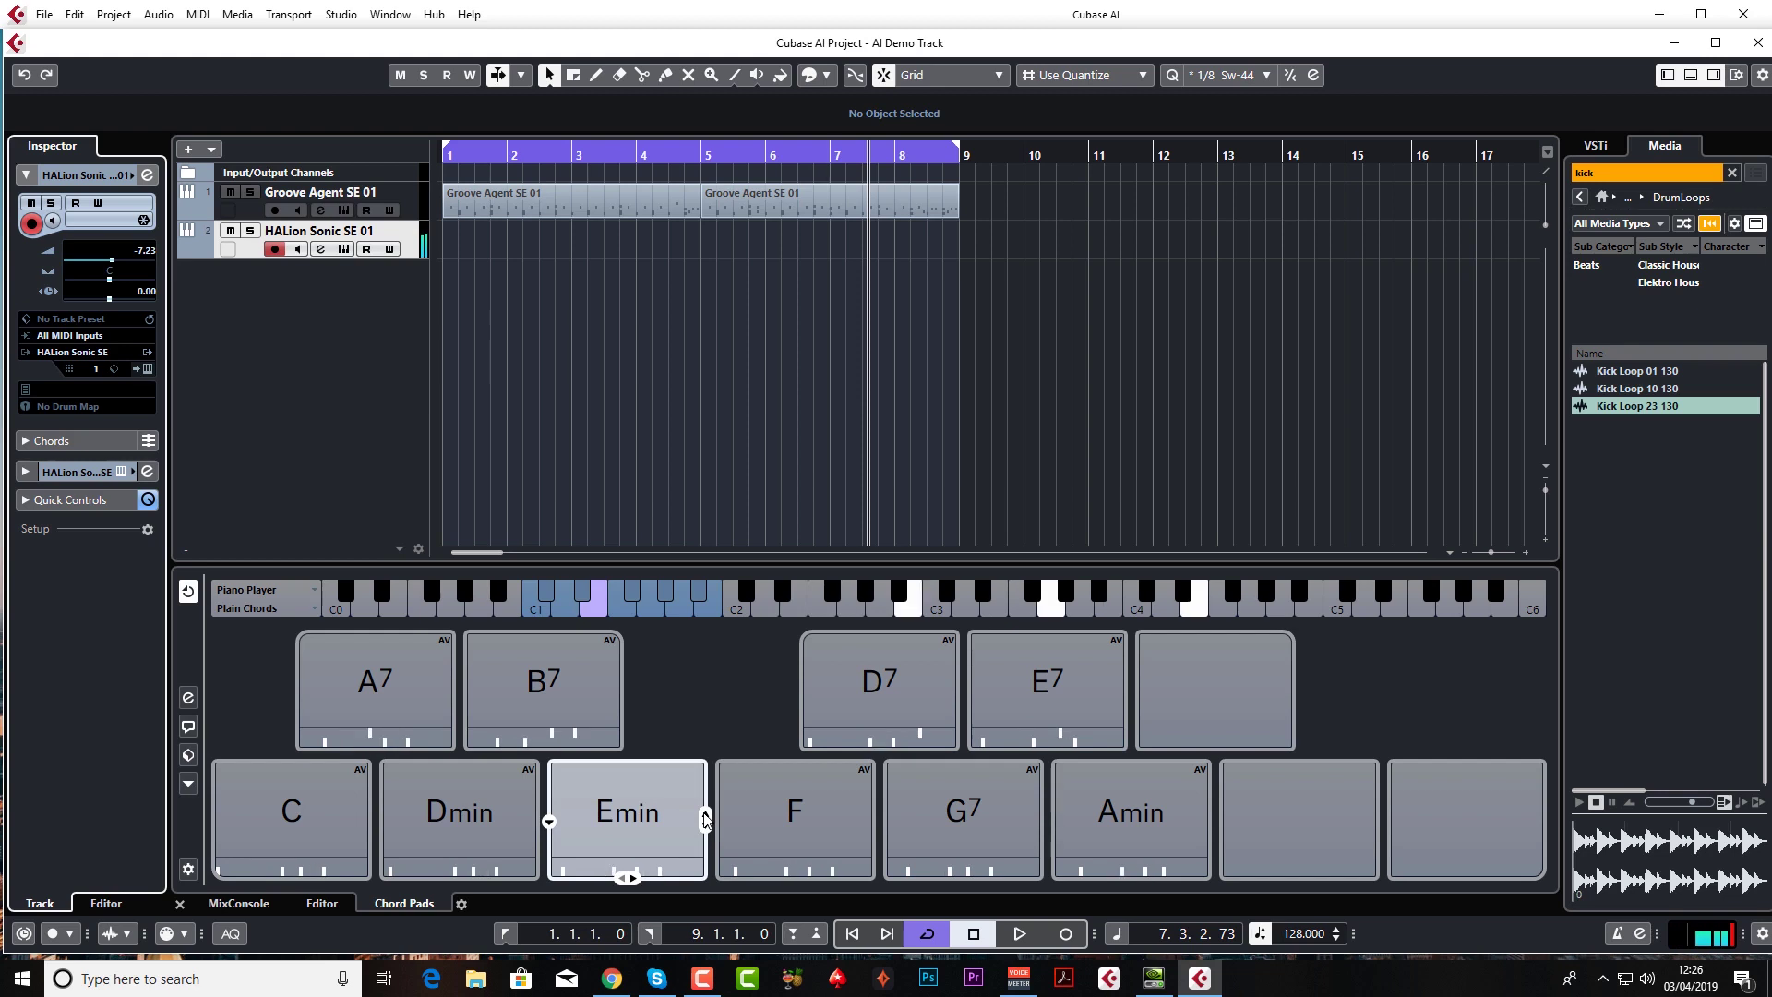
click(707, 827)
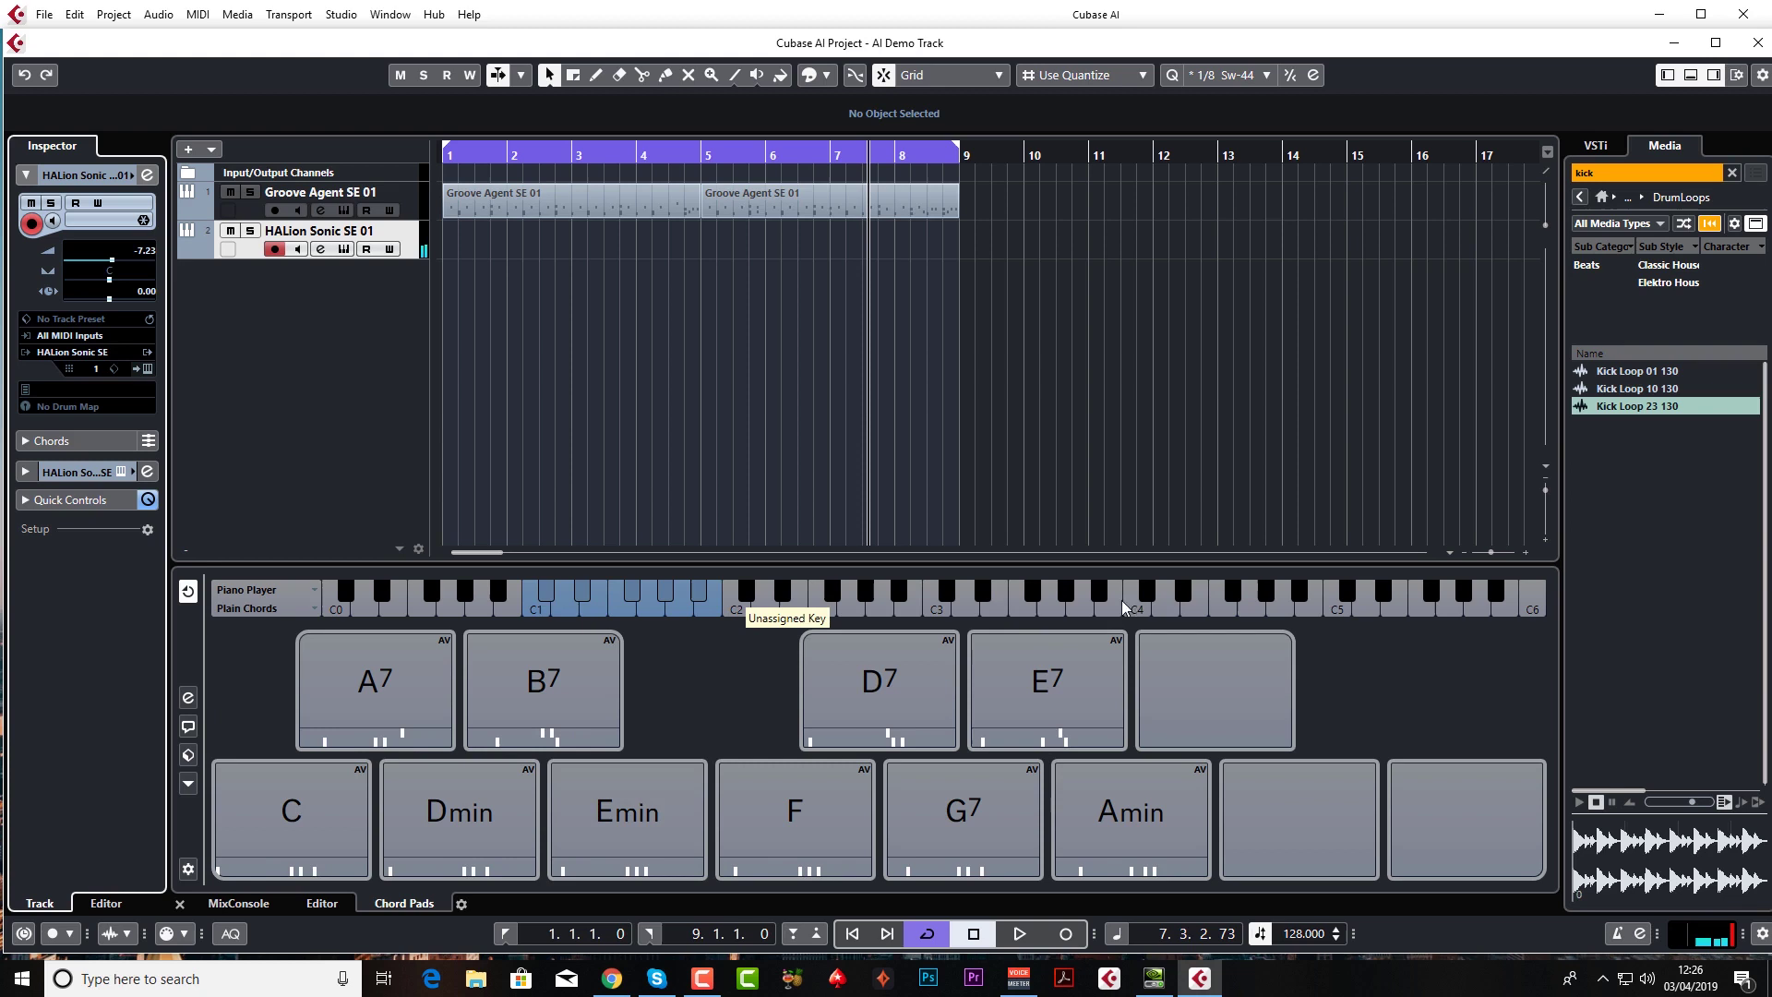
click(706, 817)
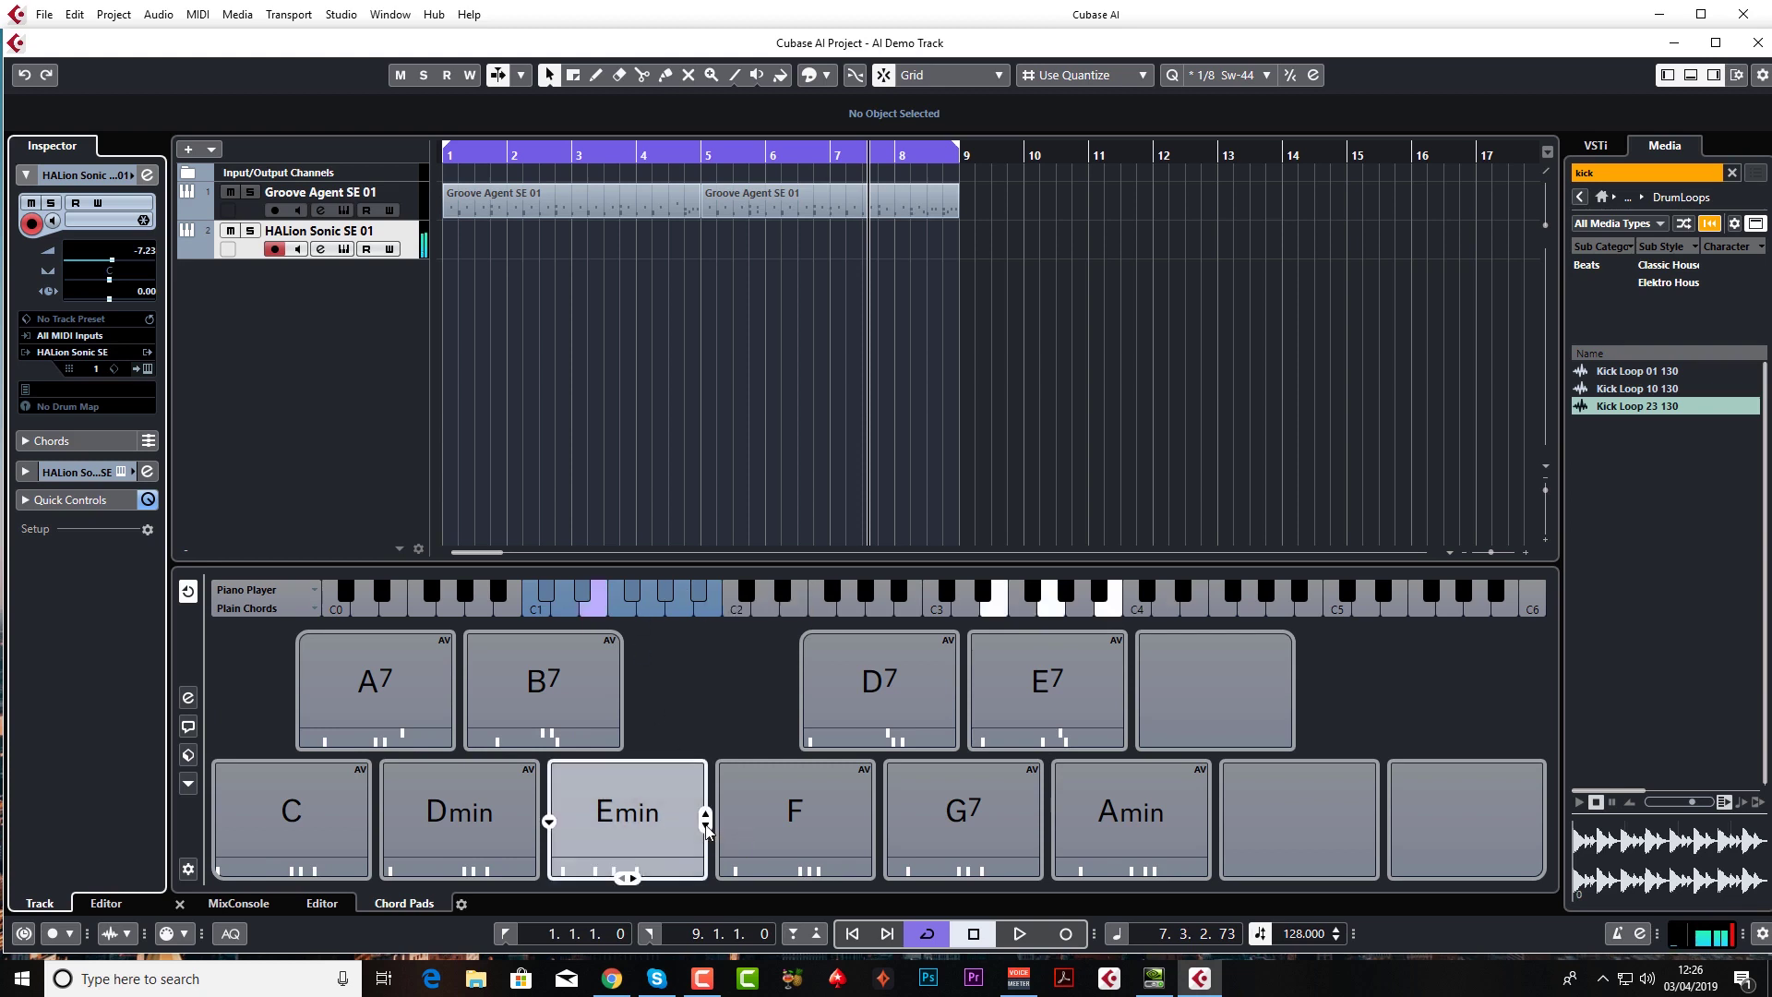
click(706, 827)
click(706, 826)
click(706, 827)
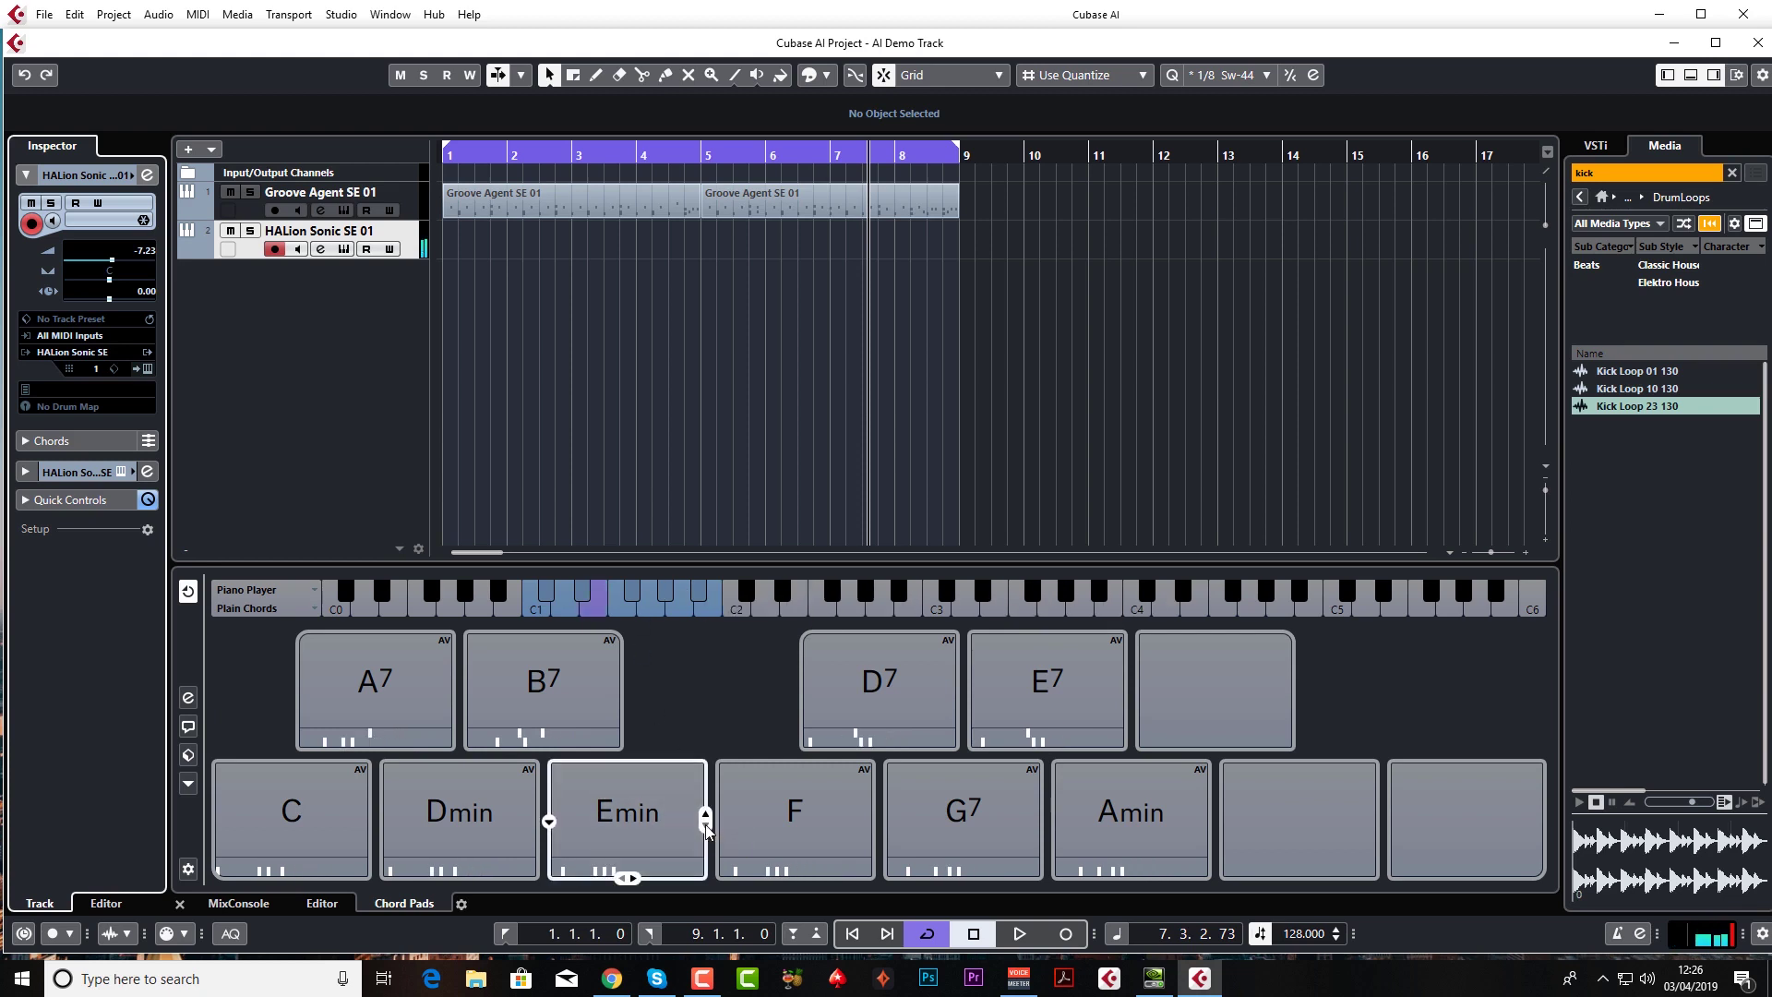
Step: Add tensions to the Emin pad, then remove them back to plain Emin
click(633, 881)
click(633, 880)
click(633, 881)
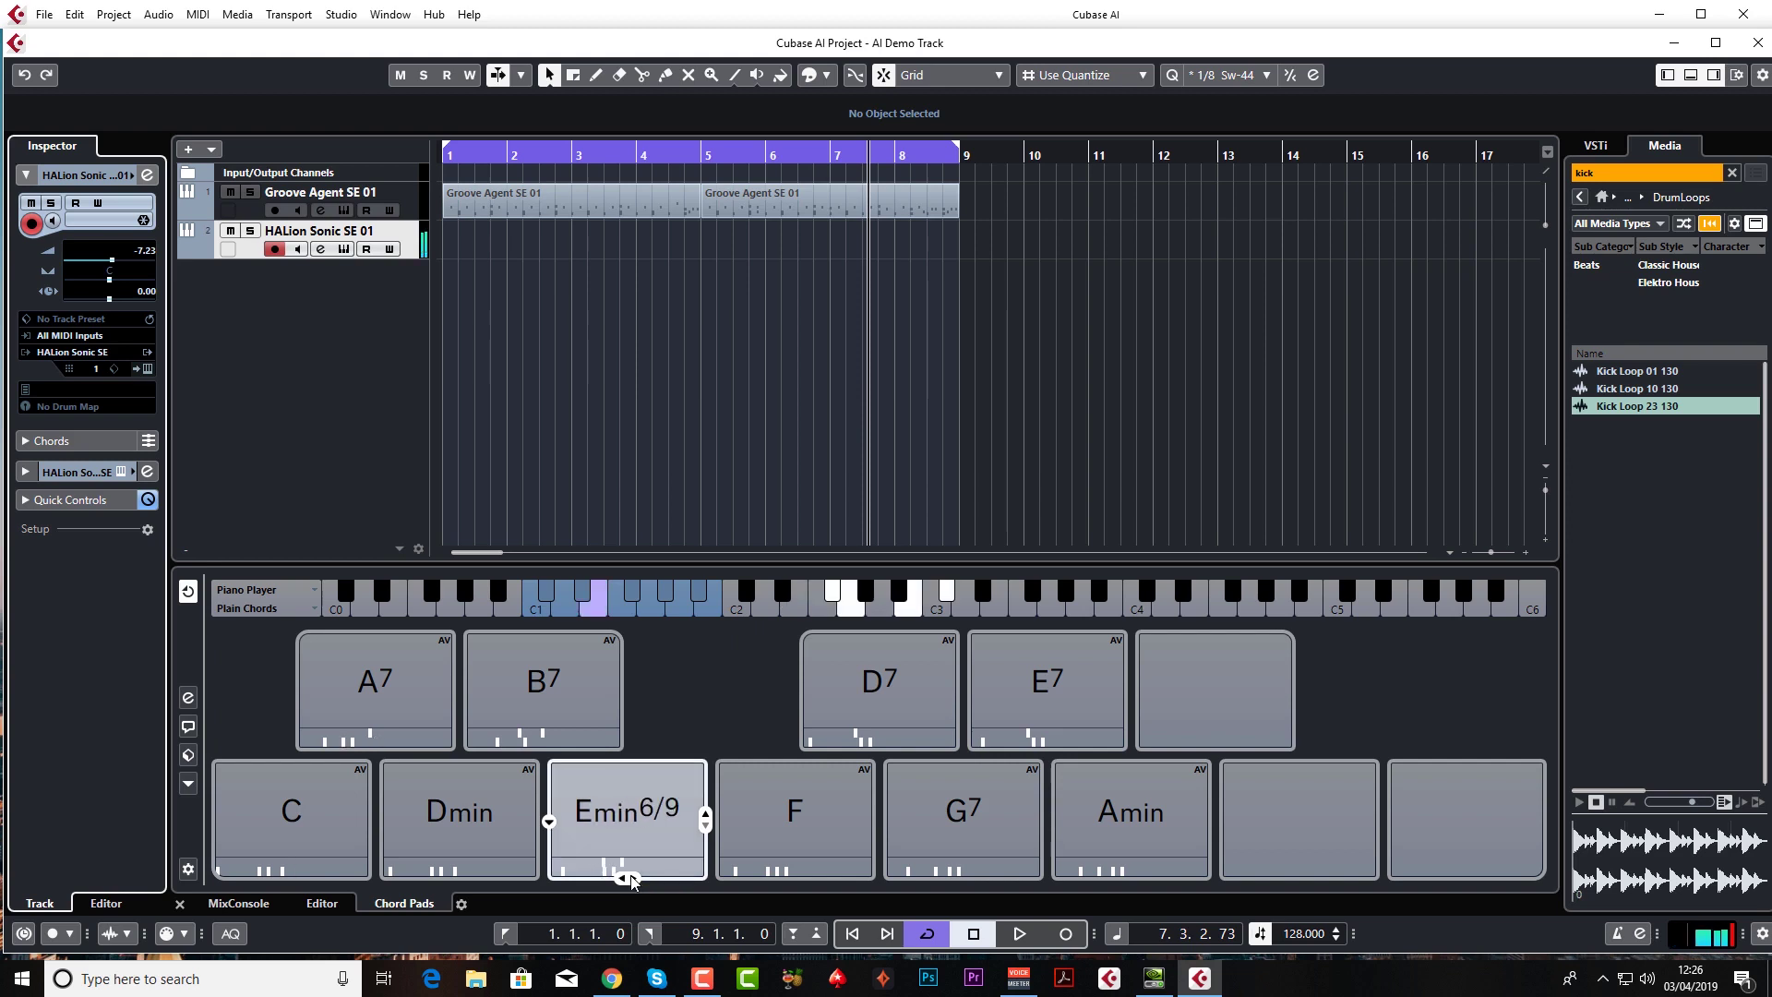
click(633, 880)
click(633, 880)
click(633, 880)
click(633, 880)
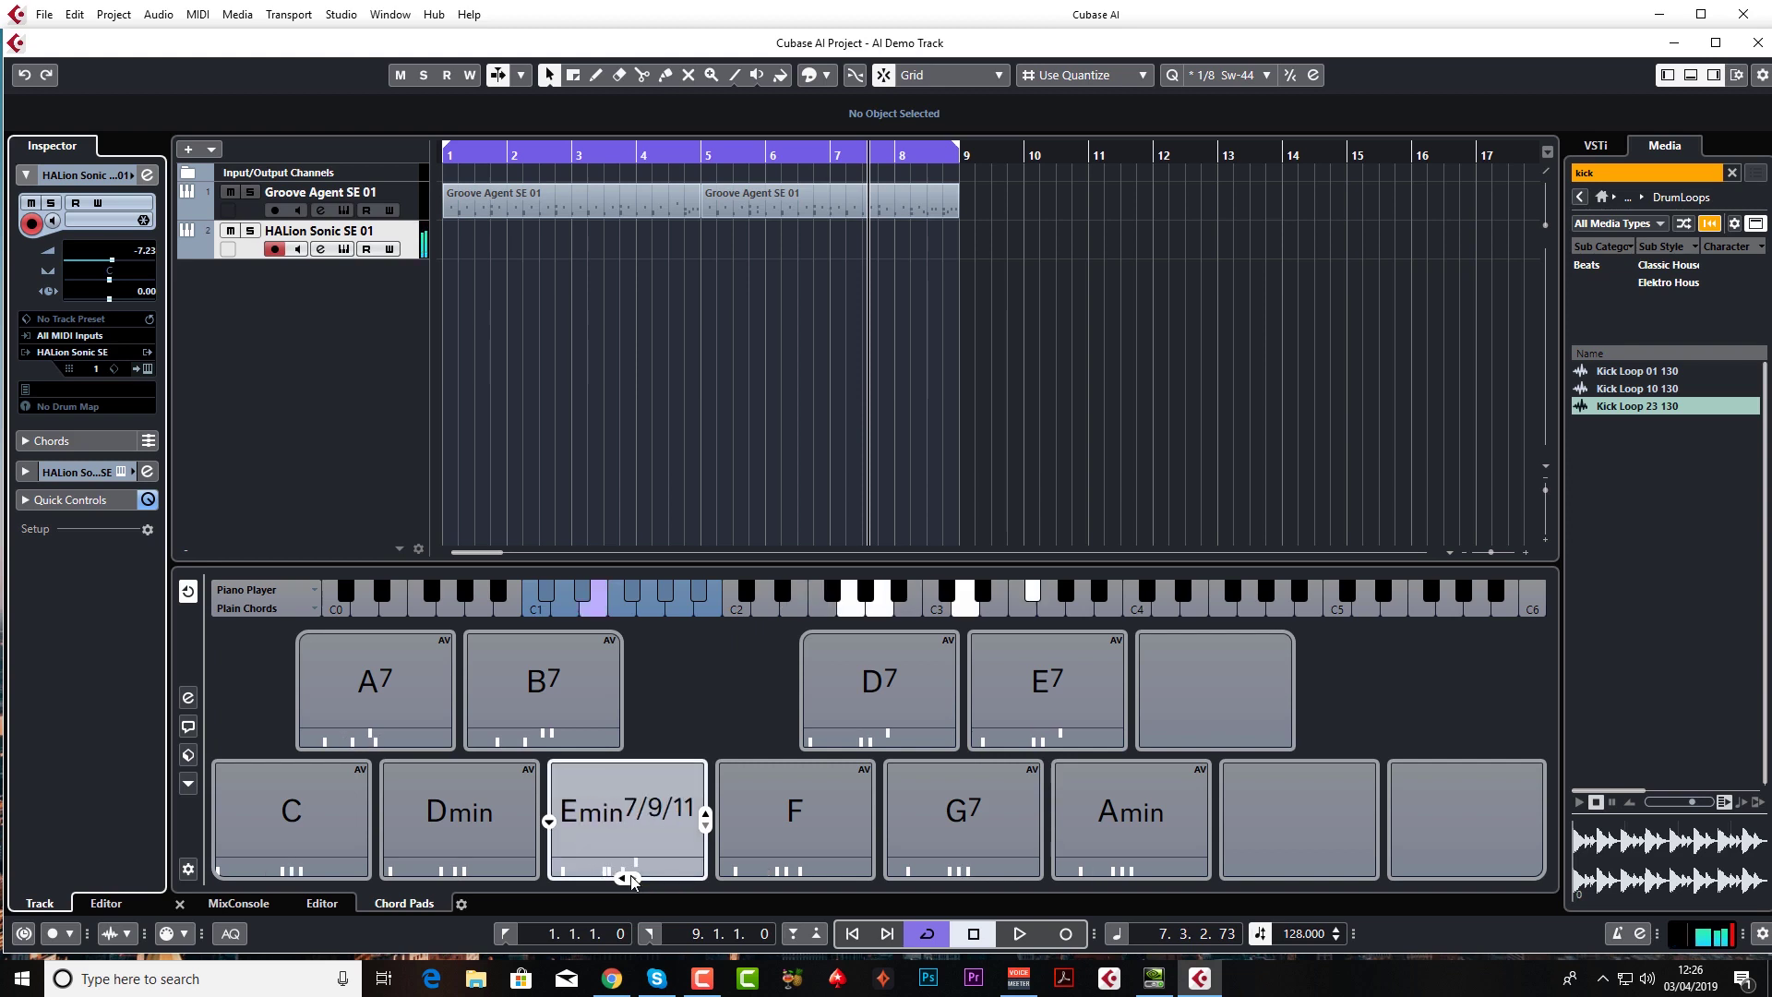
click(622, 879)
click(622, 879)
click(622, 878)
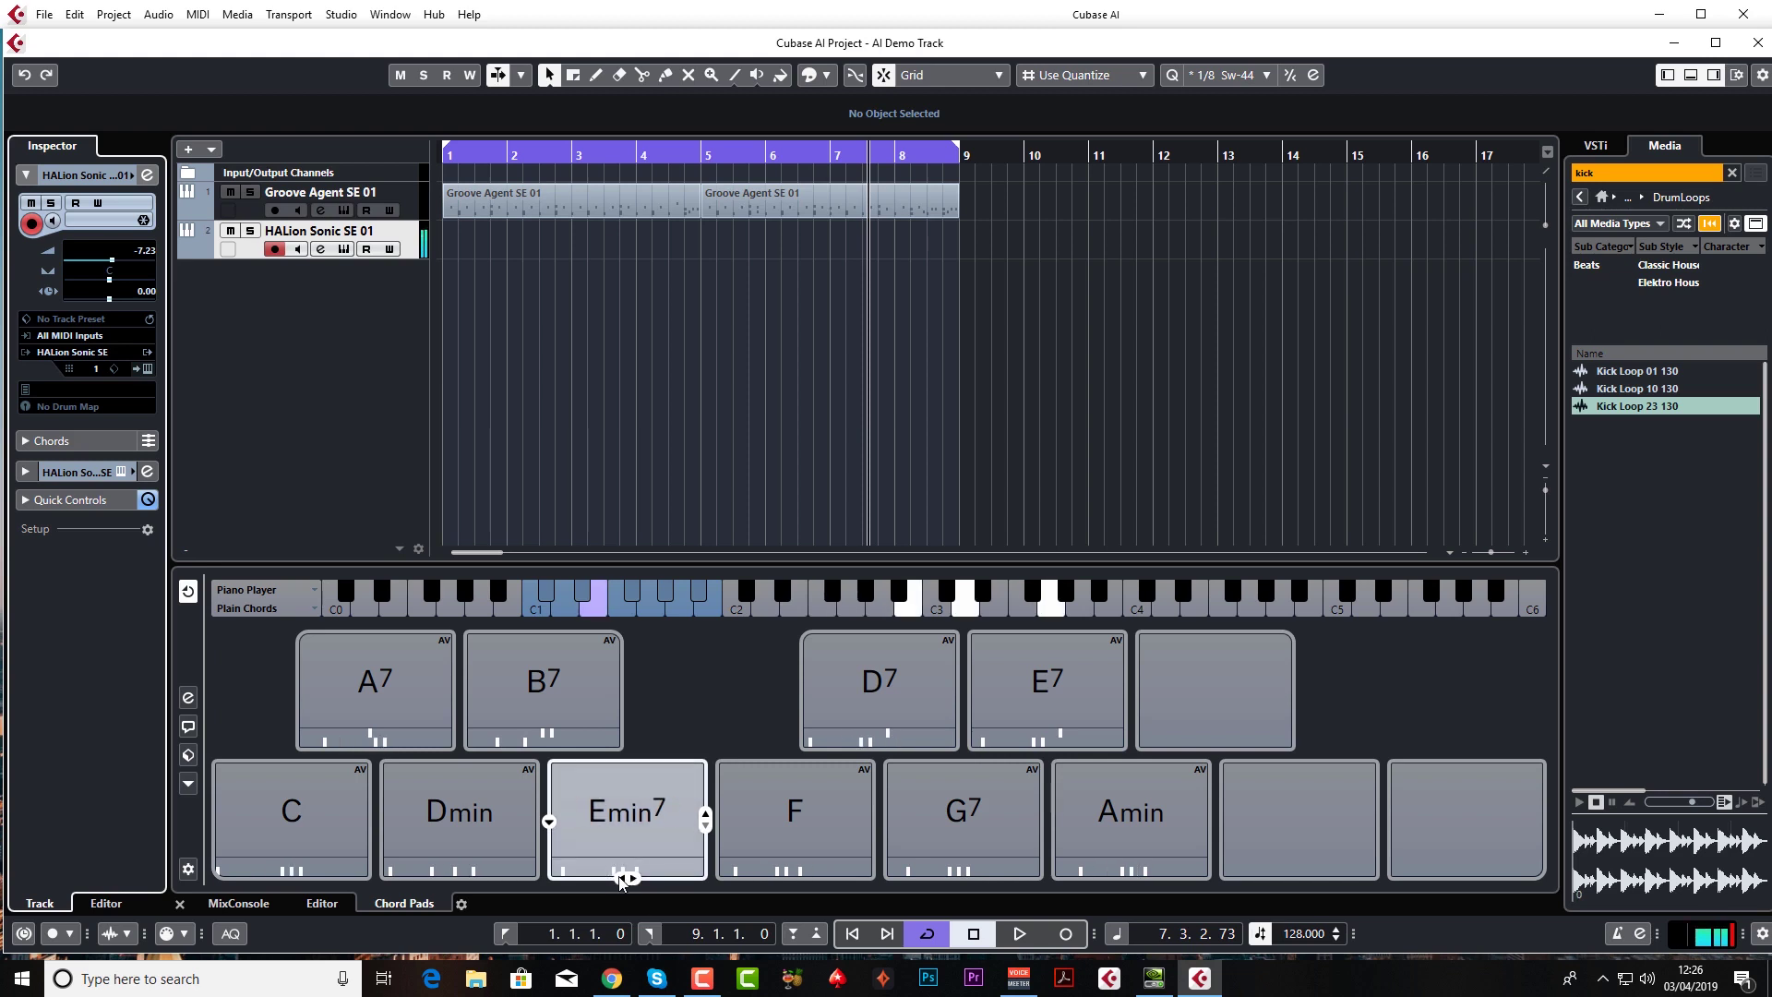
click(622, 878)
click(622, 879)
click(622, 878)
click(622, 879)
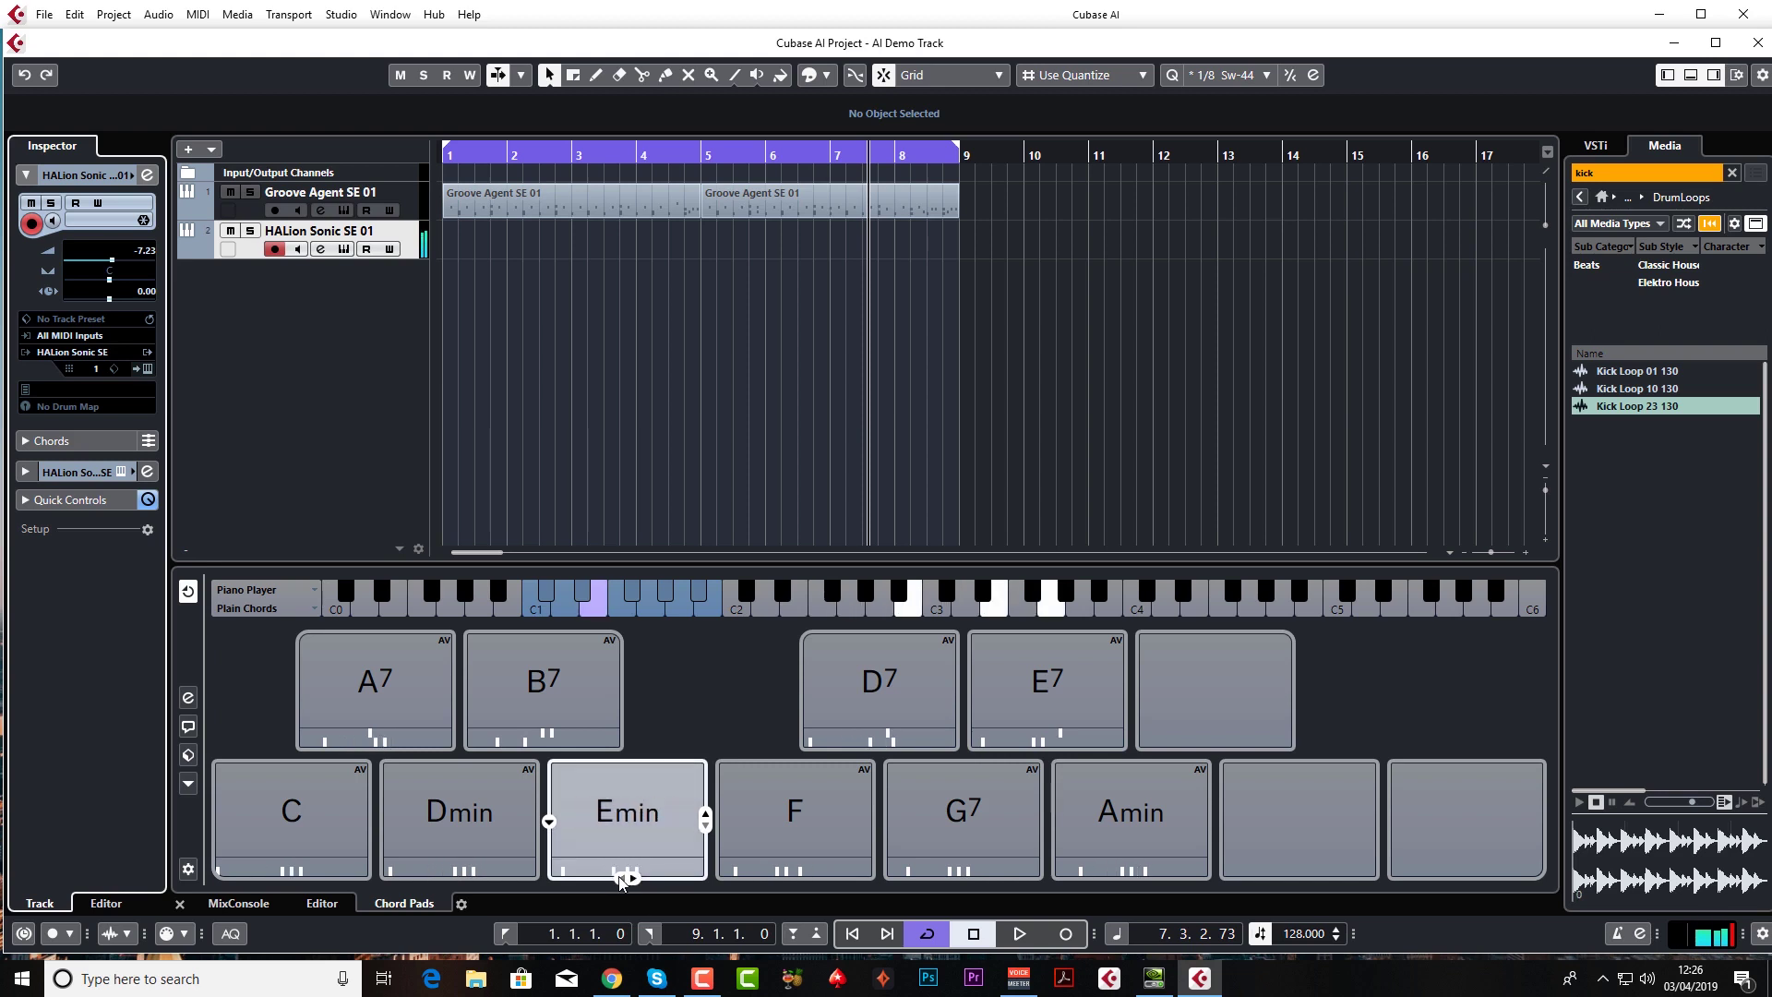
Step: Audition the Emin pad as Emin/C with a C bass, then set the bass back to E
click(550, 822)
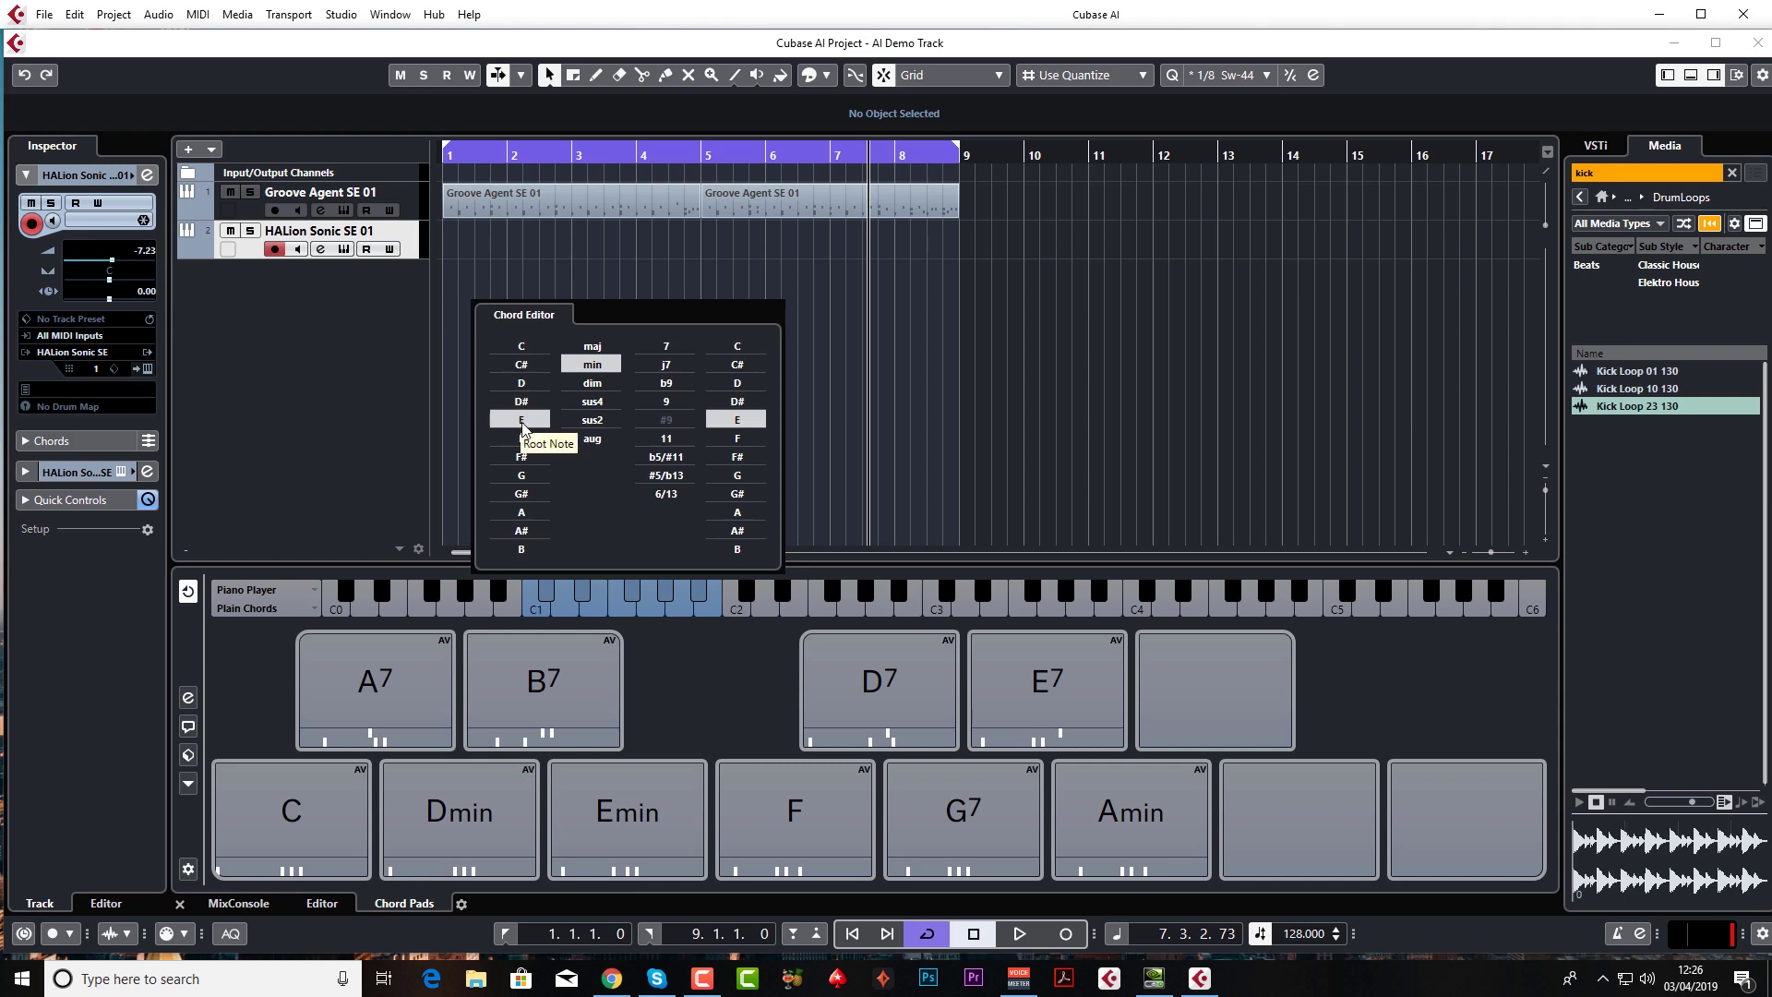
click(522, 423)
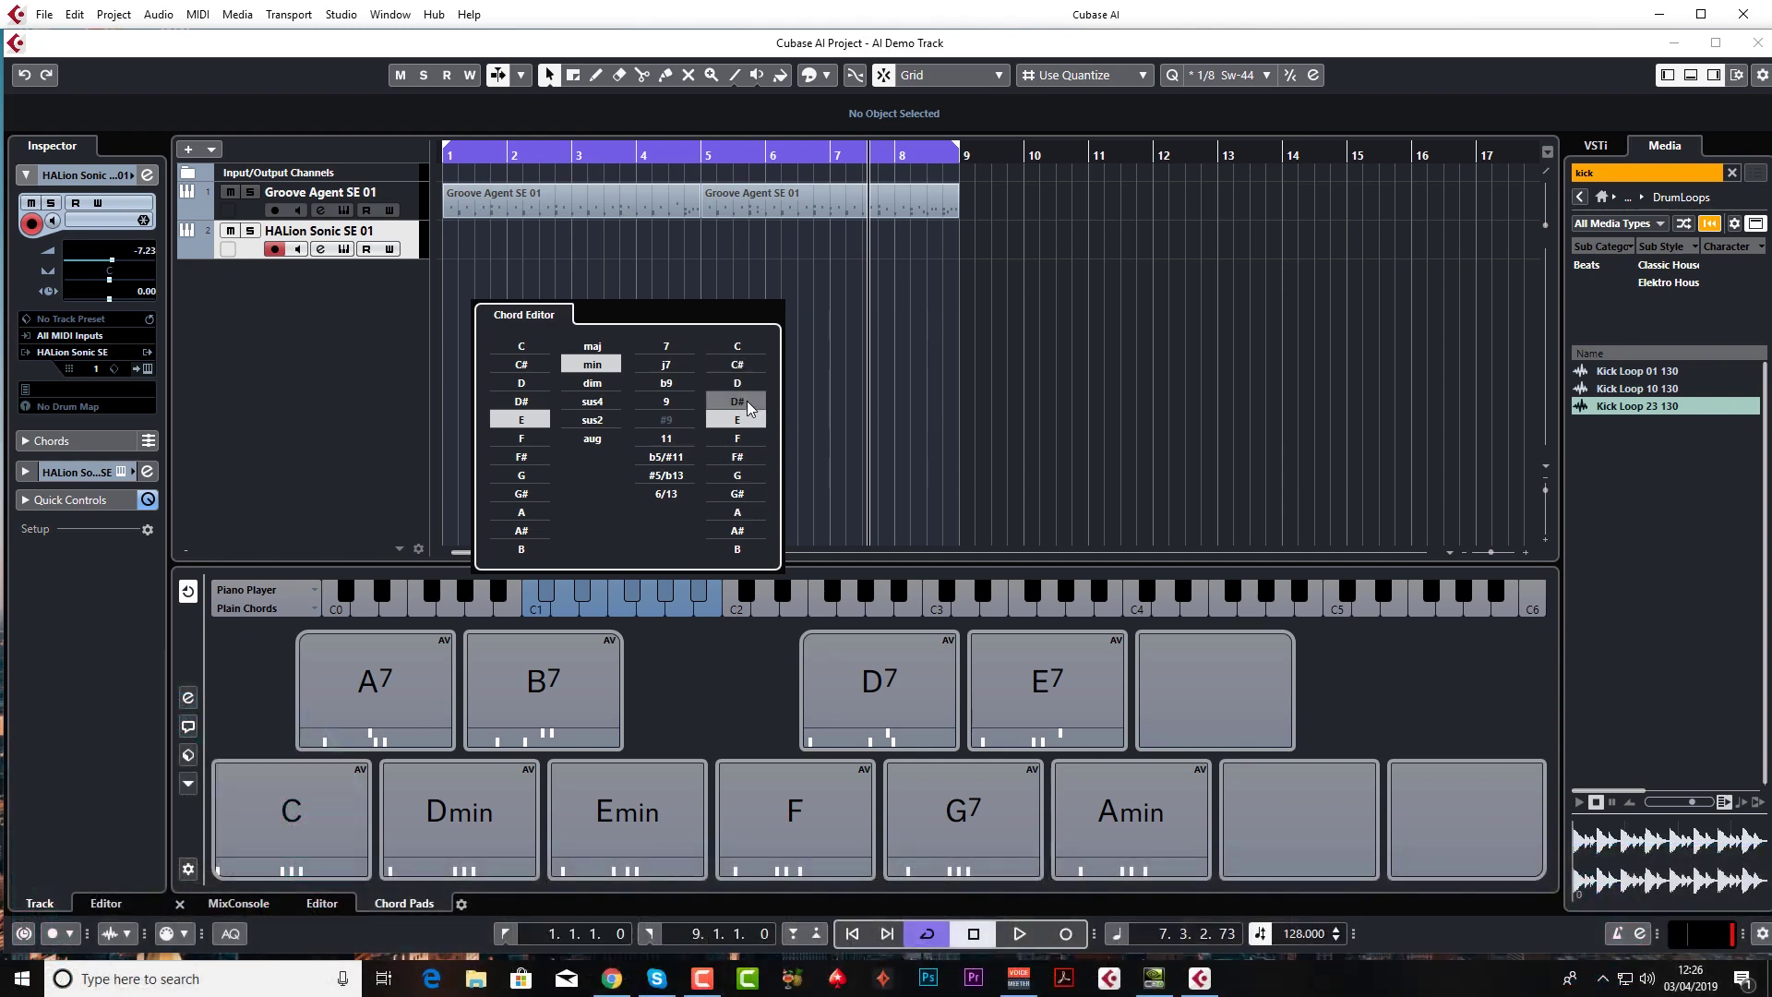
click(744, 349)
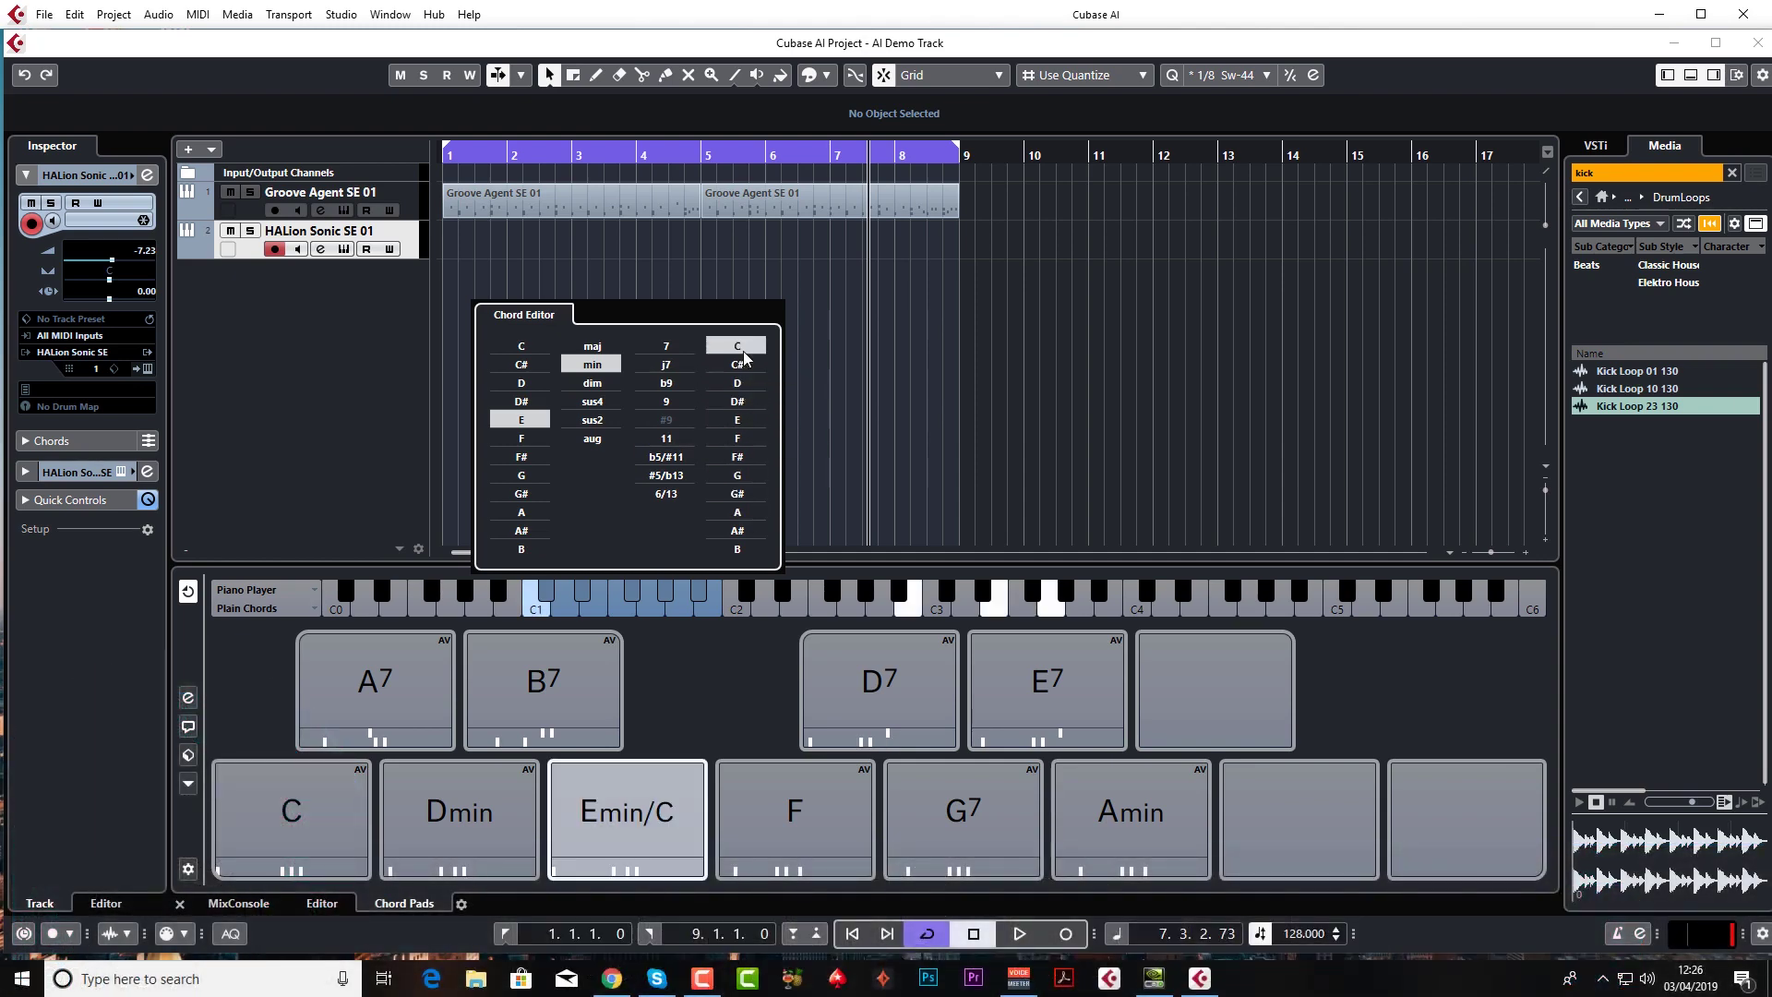
click(638, 783)
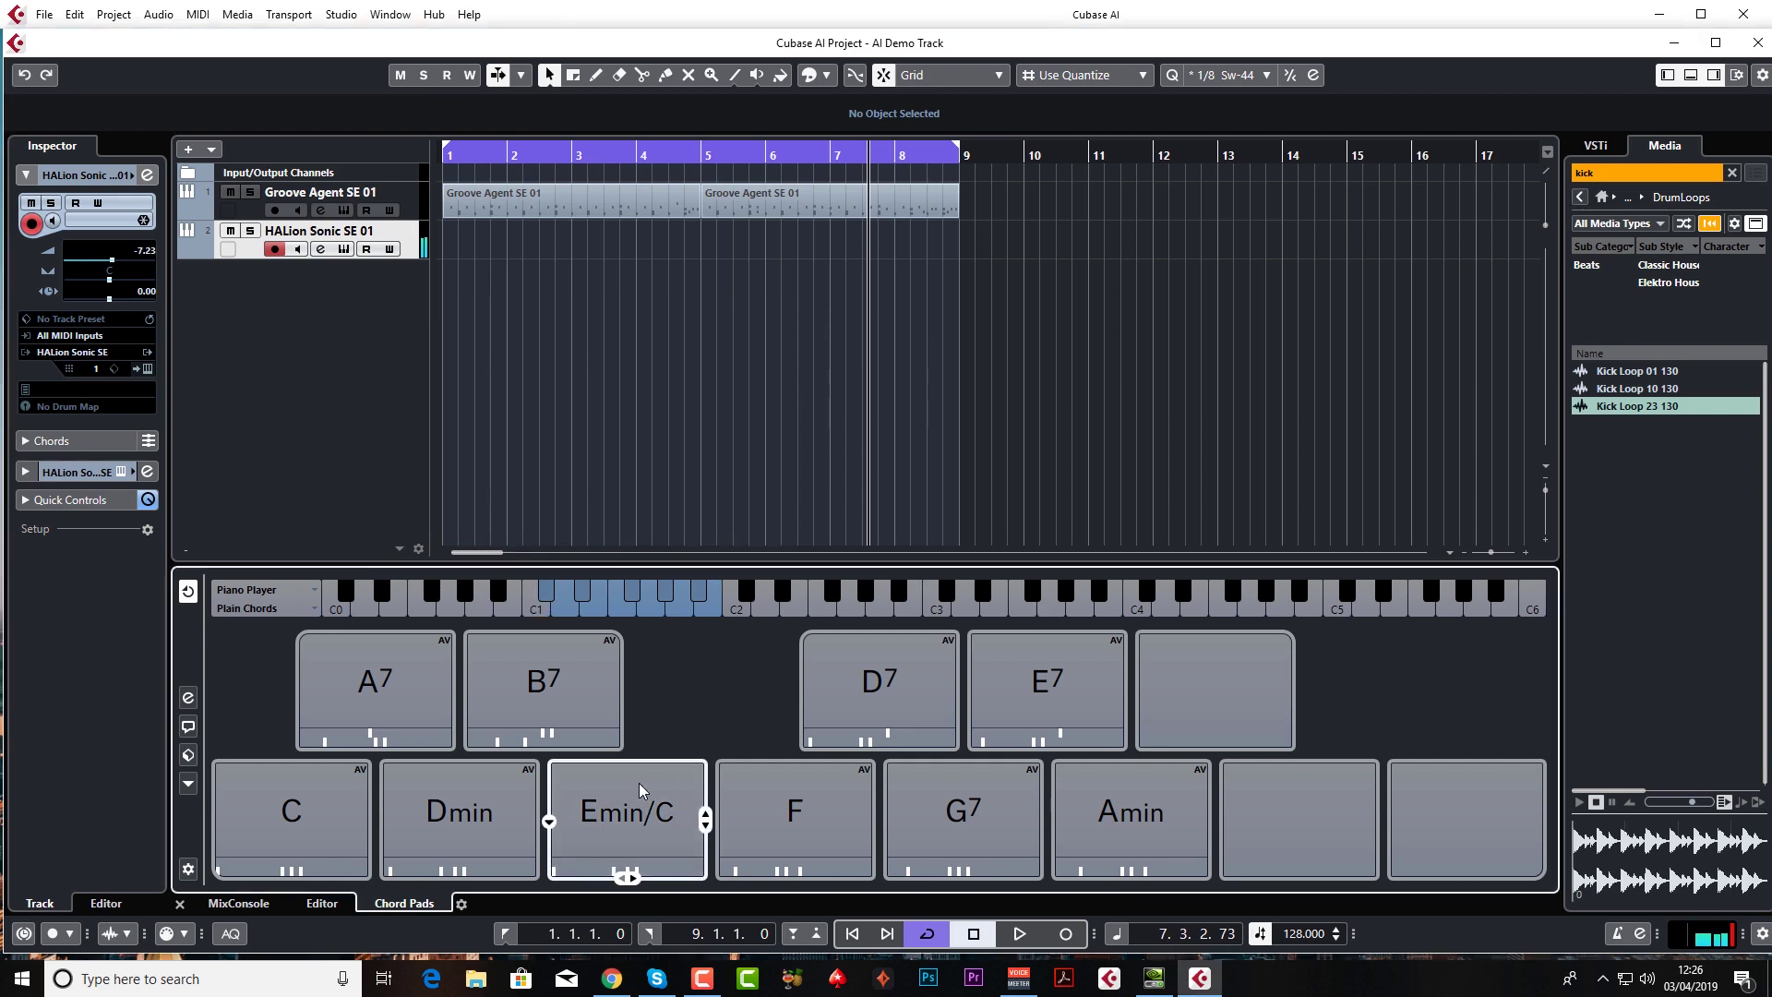
click(625, 789)
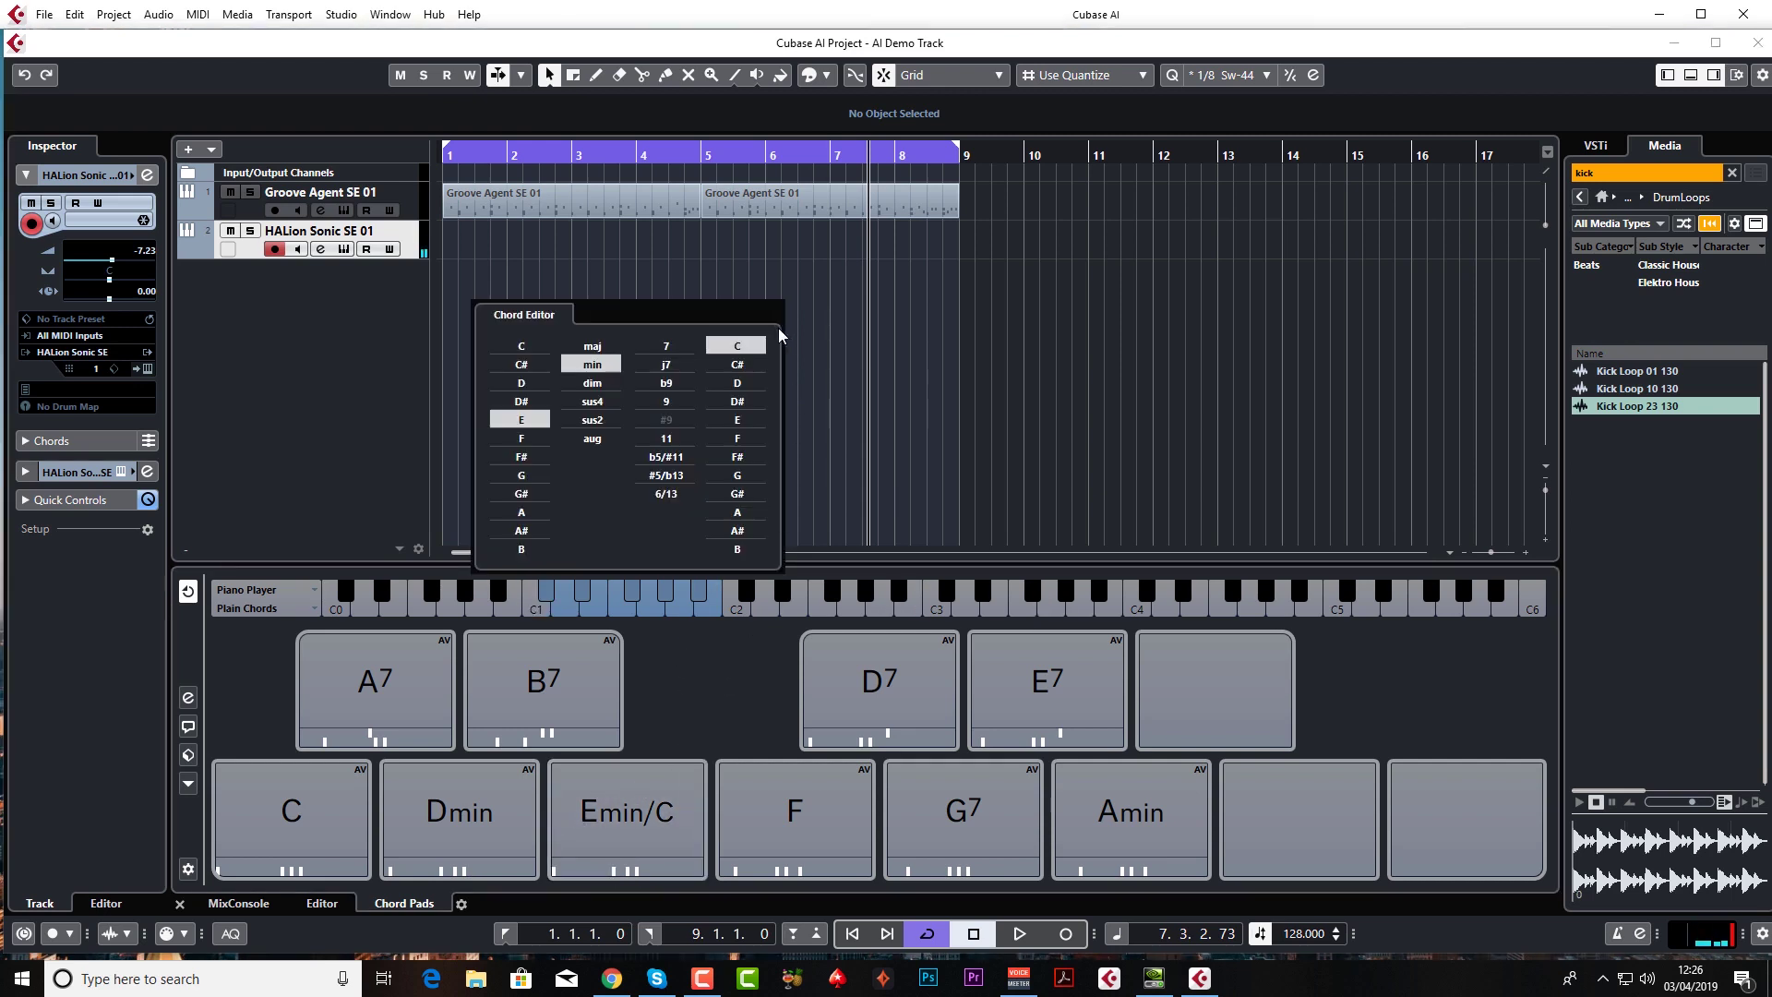
click(737, 420)
click(628, 812)
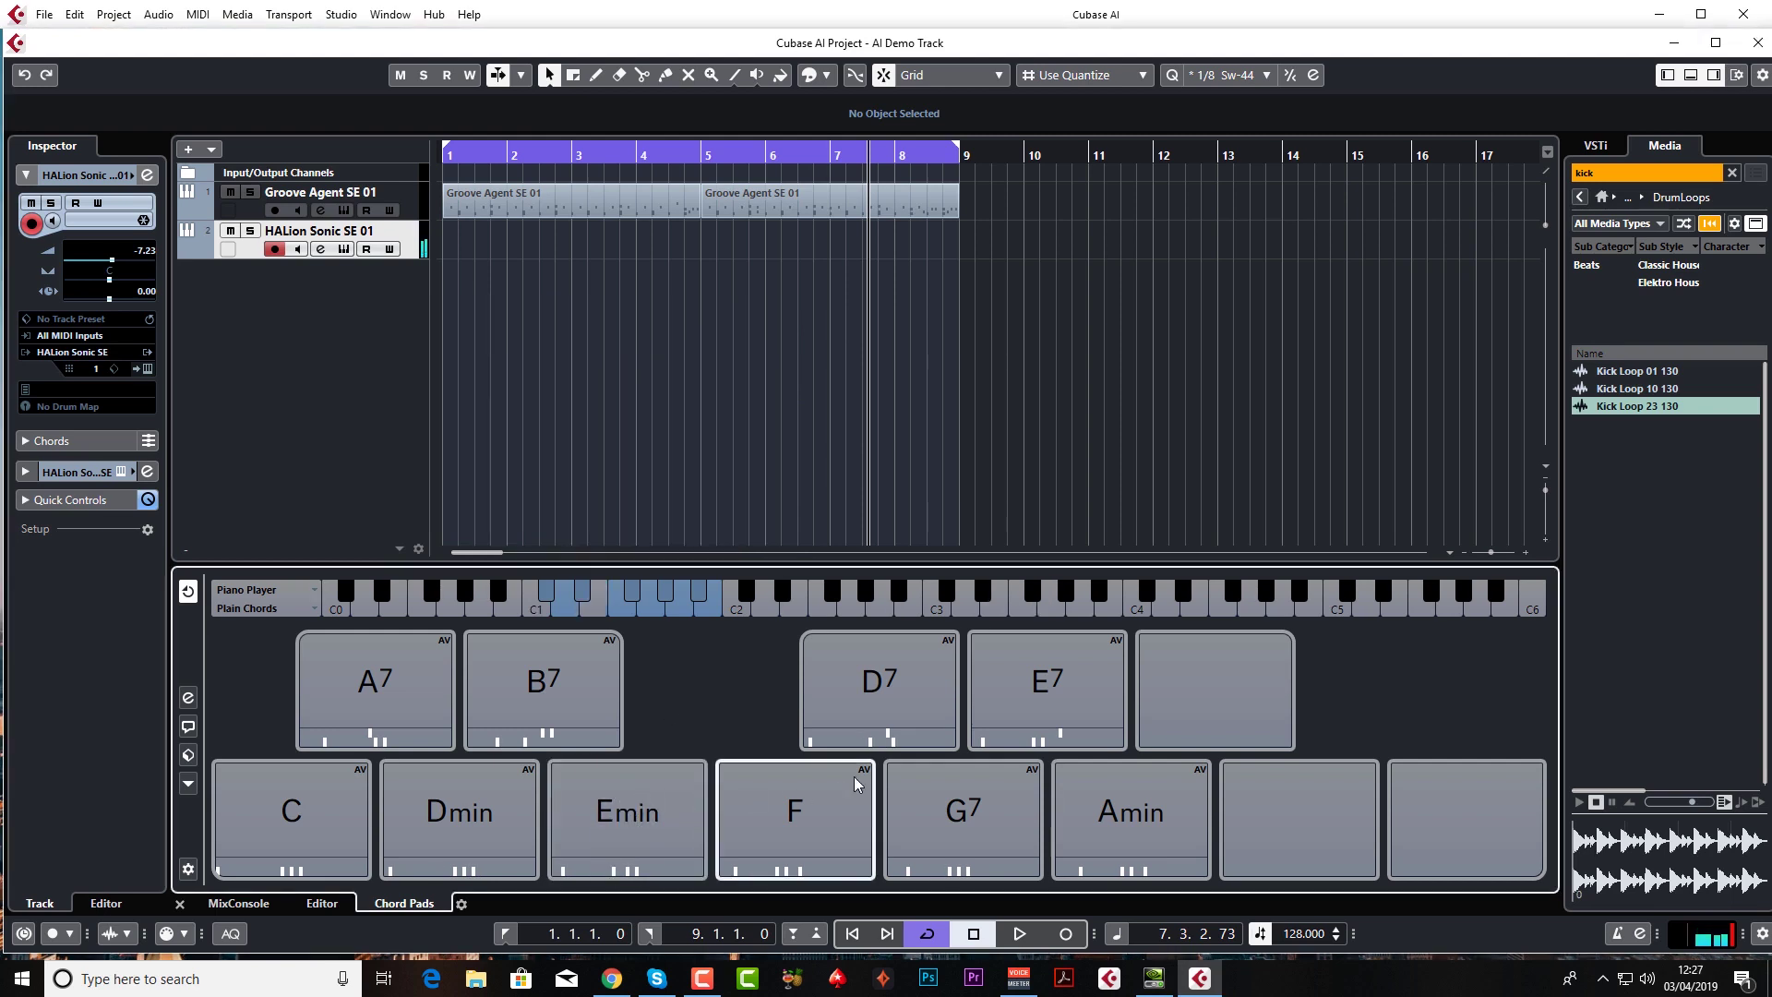
Step: Load the Pleasing Rock Pop Chords 1 preset (Emin, D, C, Bmin, F, Amin7, G, A) onto the pads
click(188, 755)
click(188, 755)
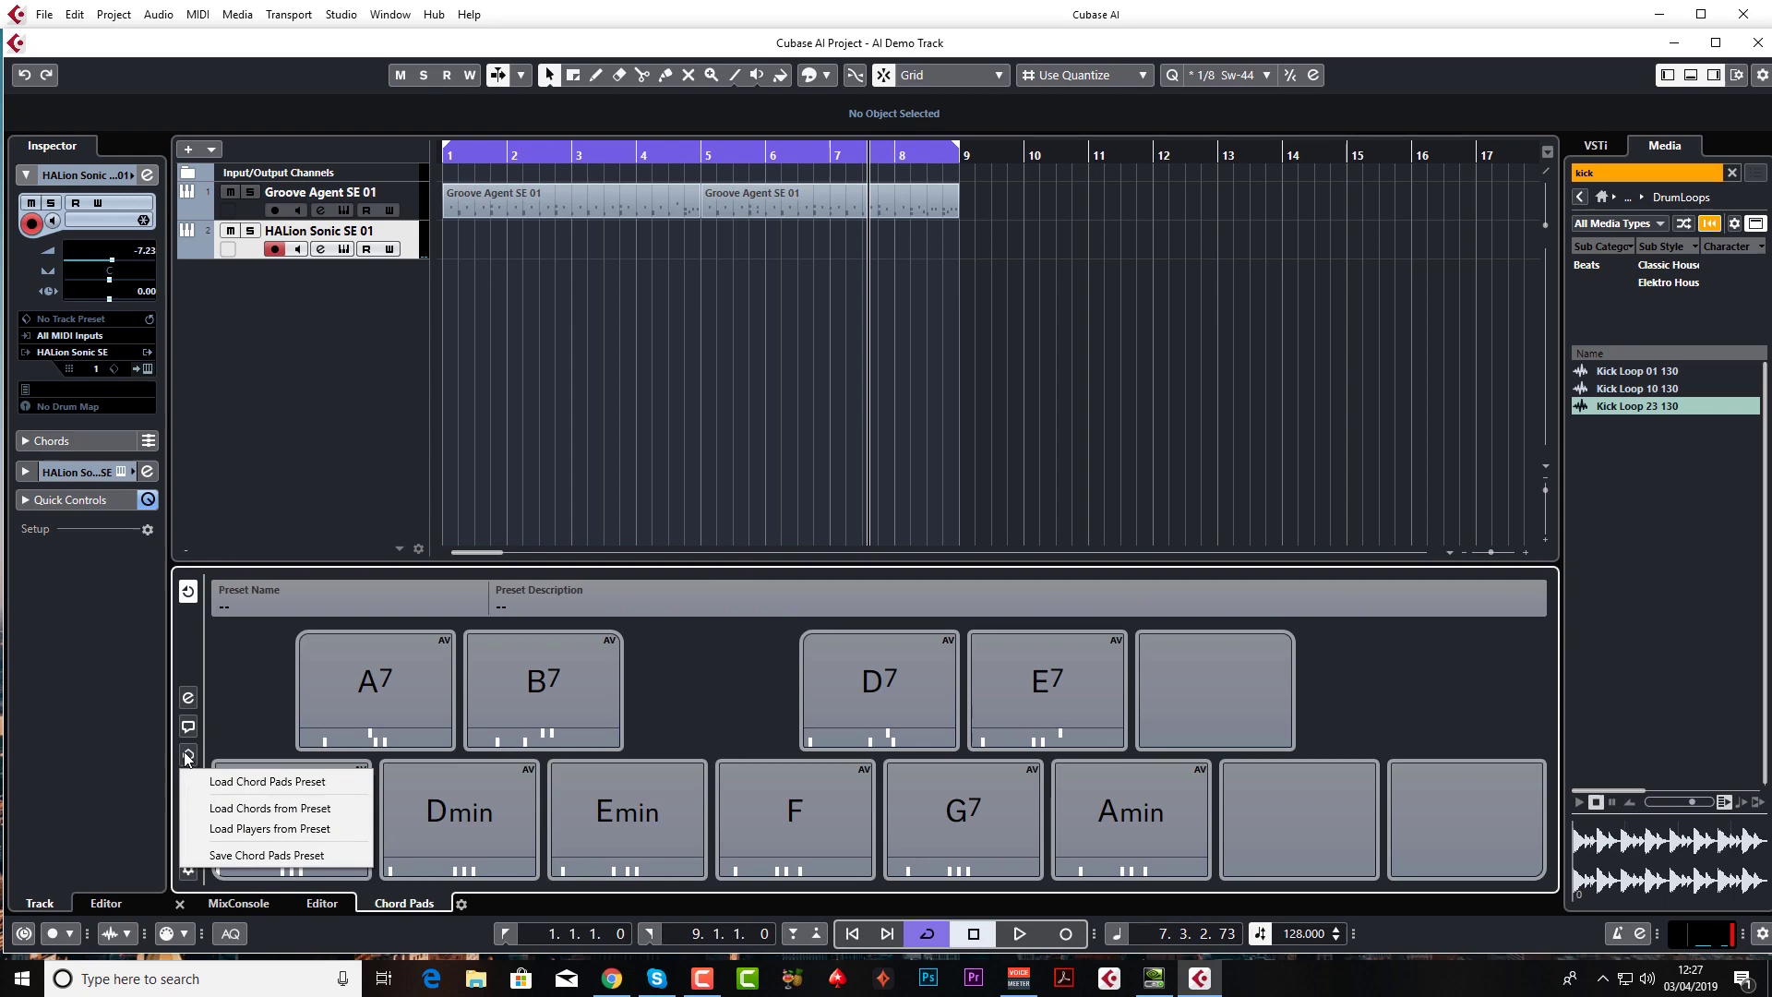
click(256, 783)
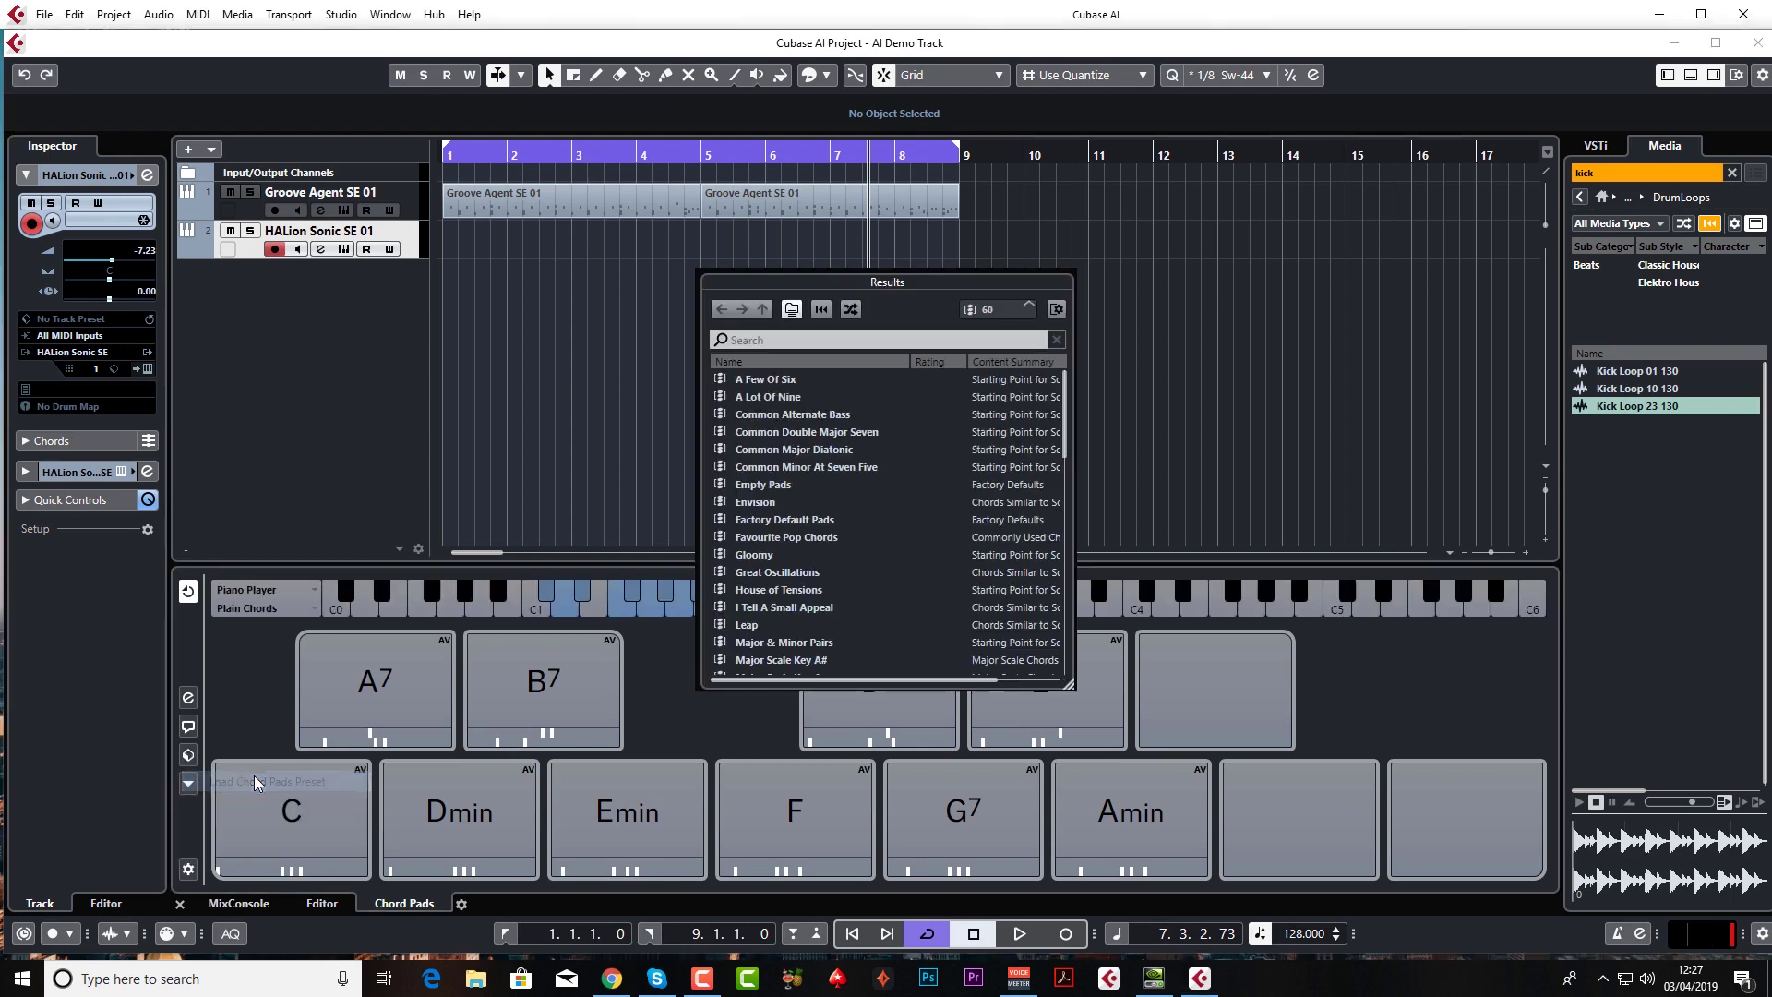
scroll(816, 589, down, 10)
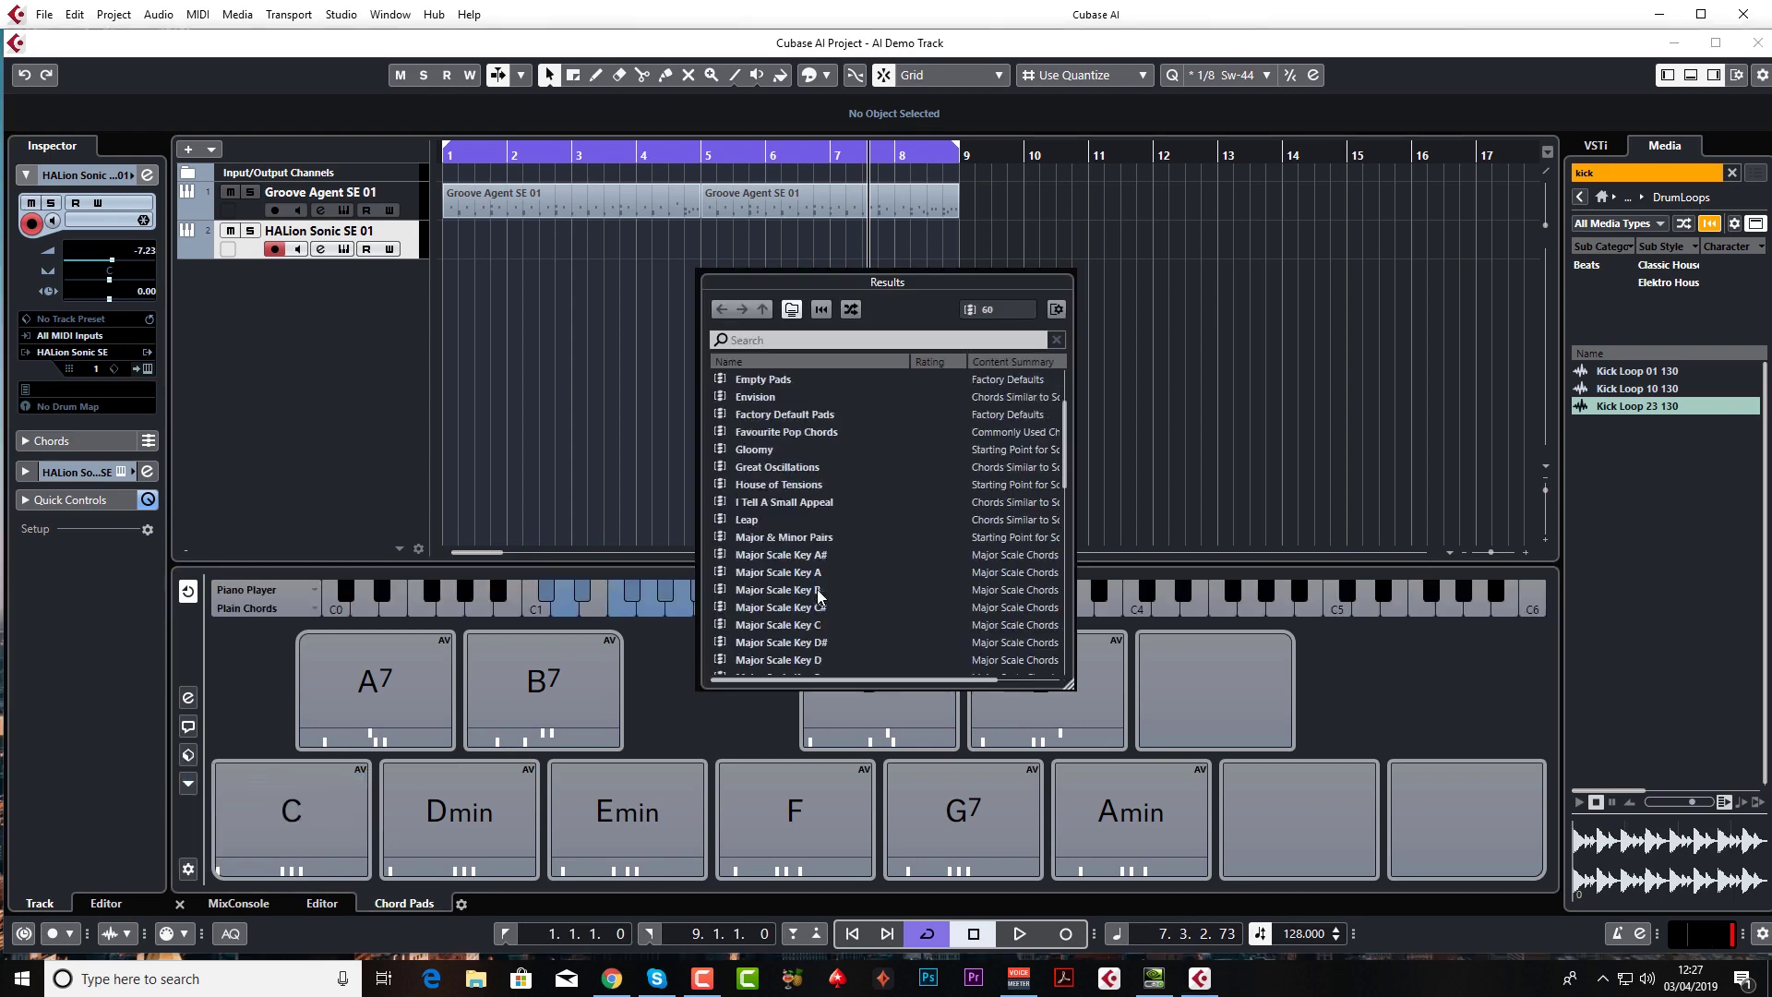
scroll(817, 596, up, 6)
scroll(816, 596, up, 3)
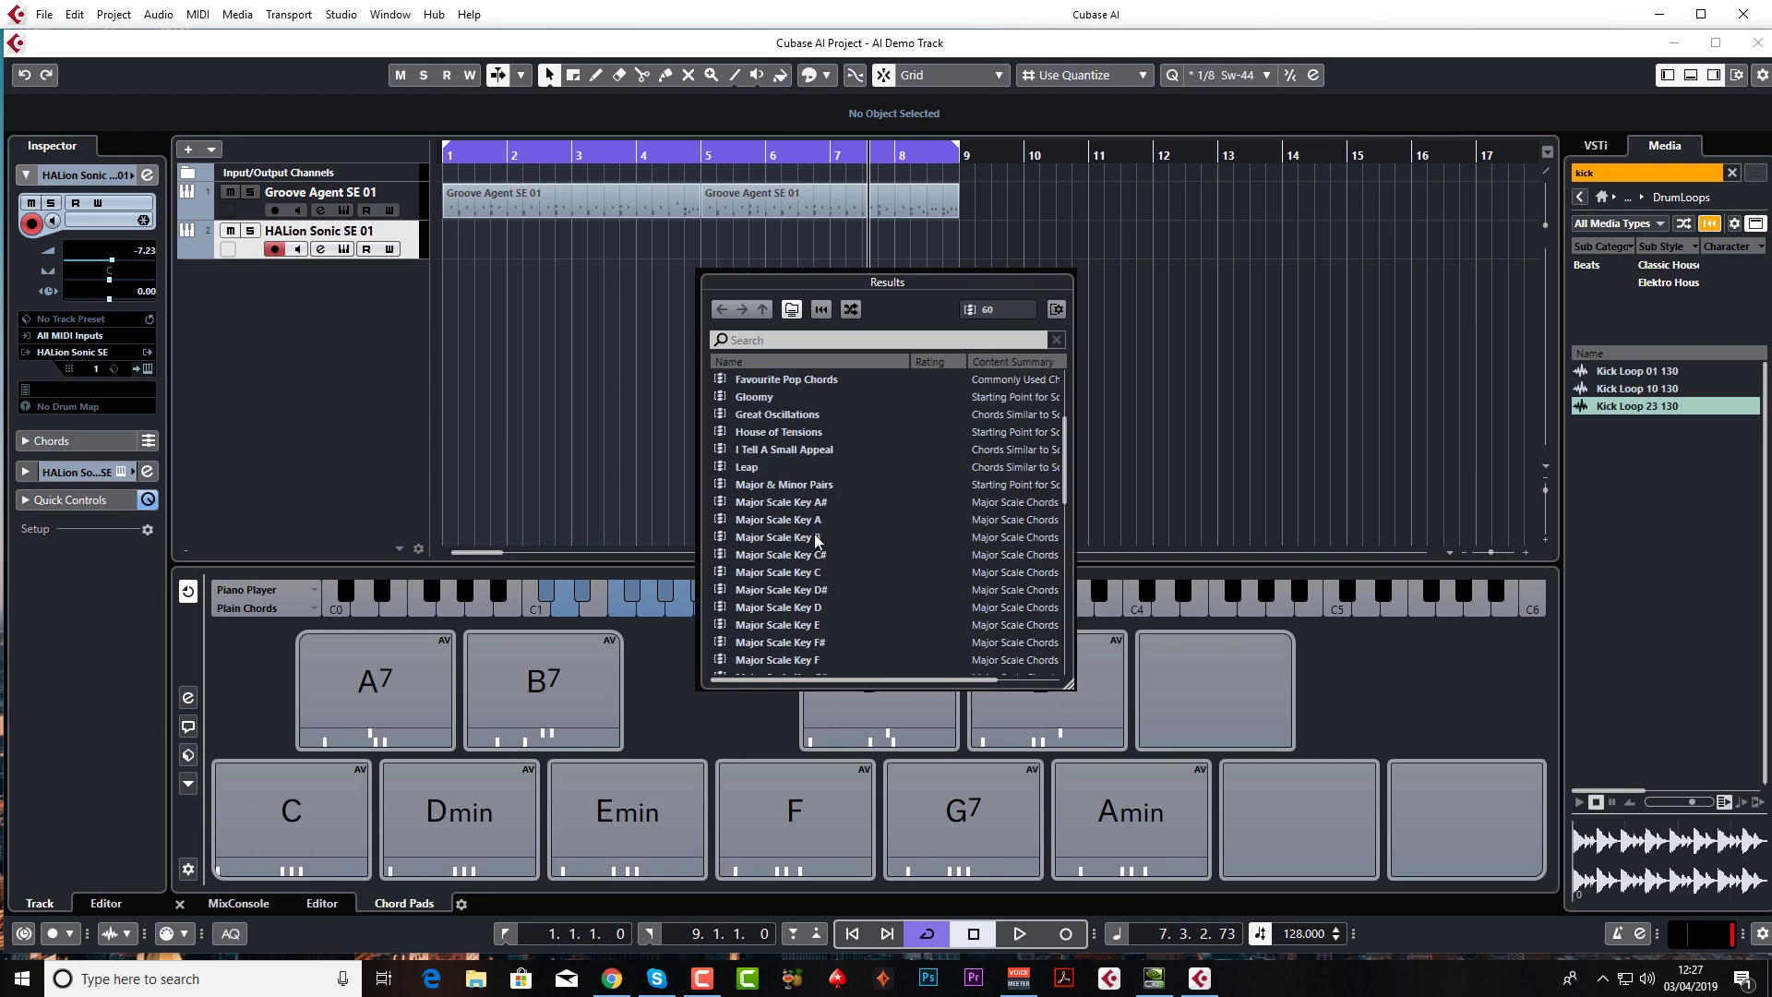
scroll(814, 597, down, 10)
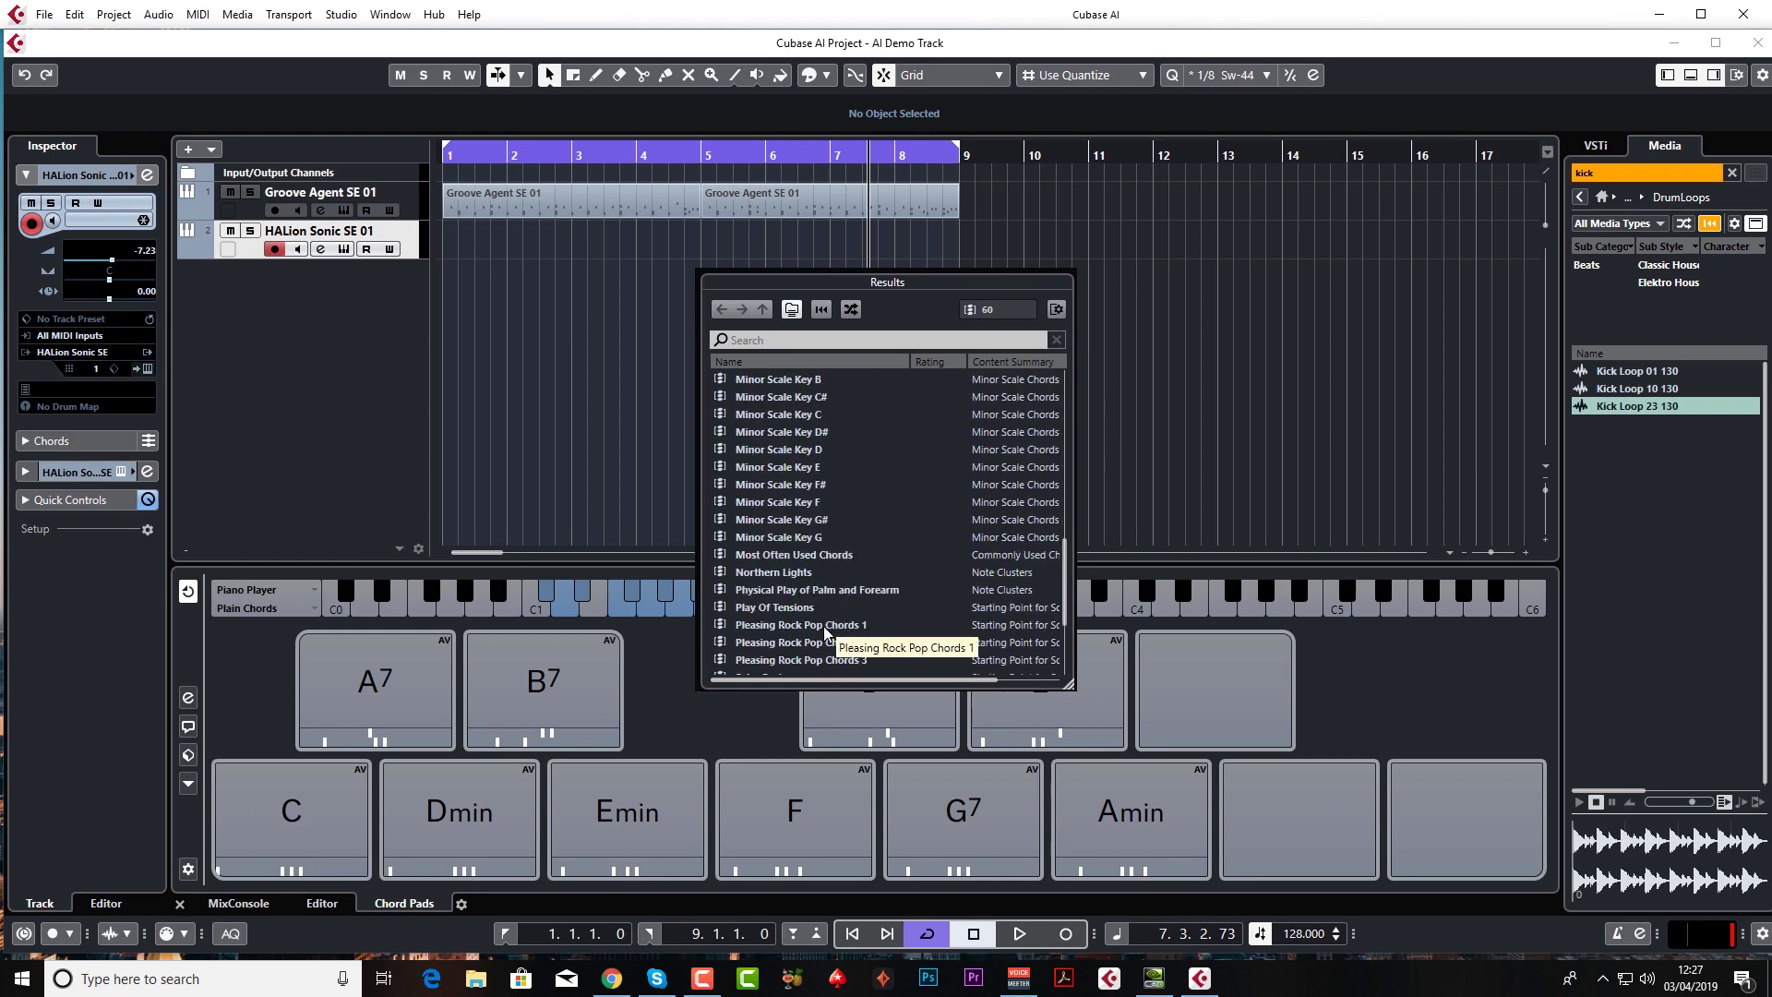
click(829, 625)
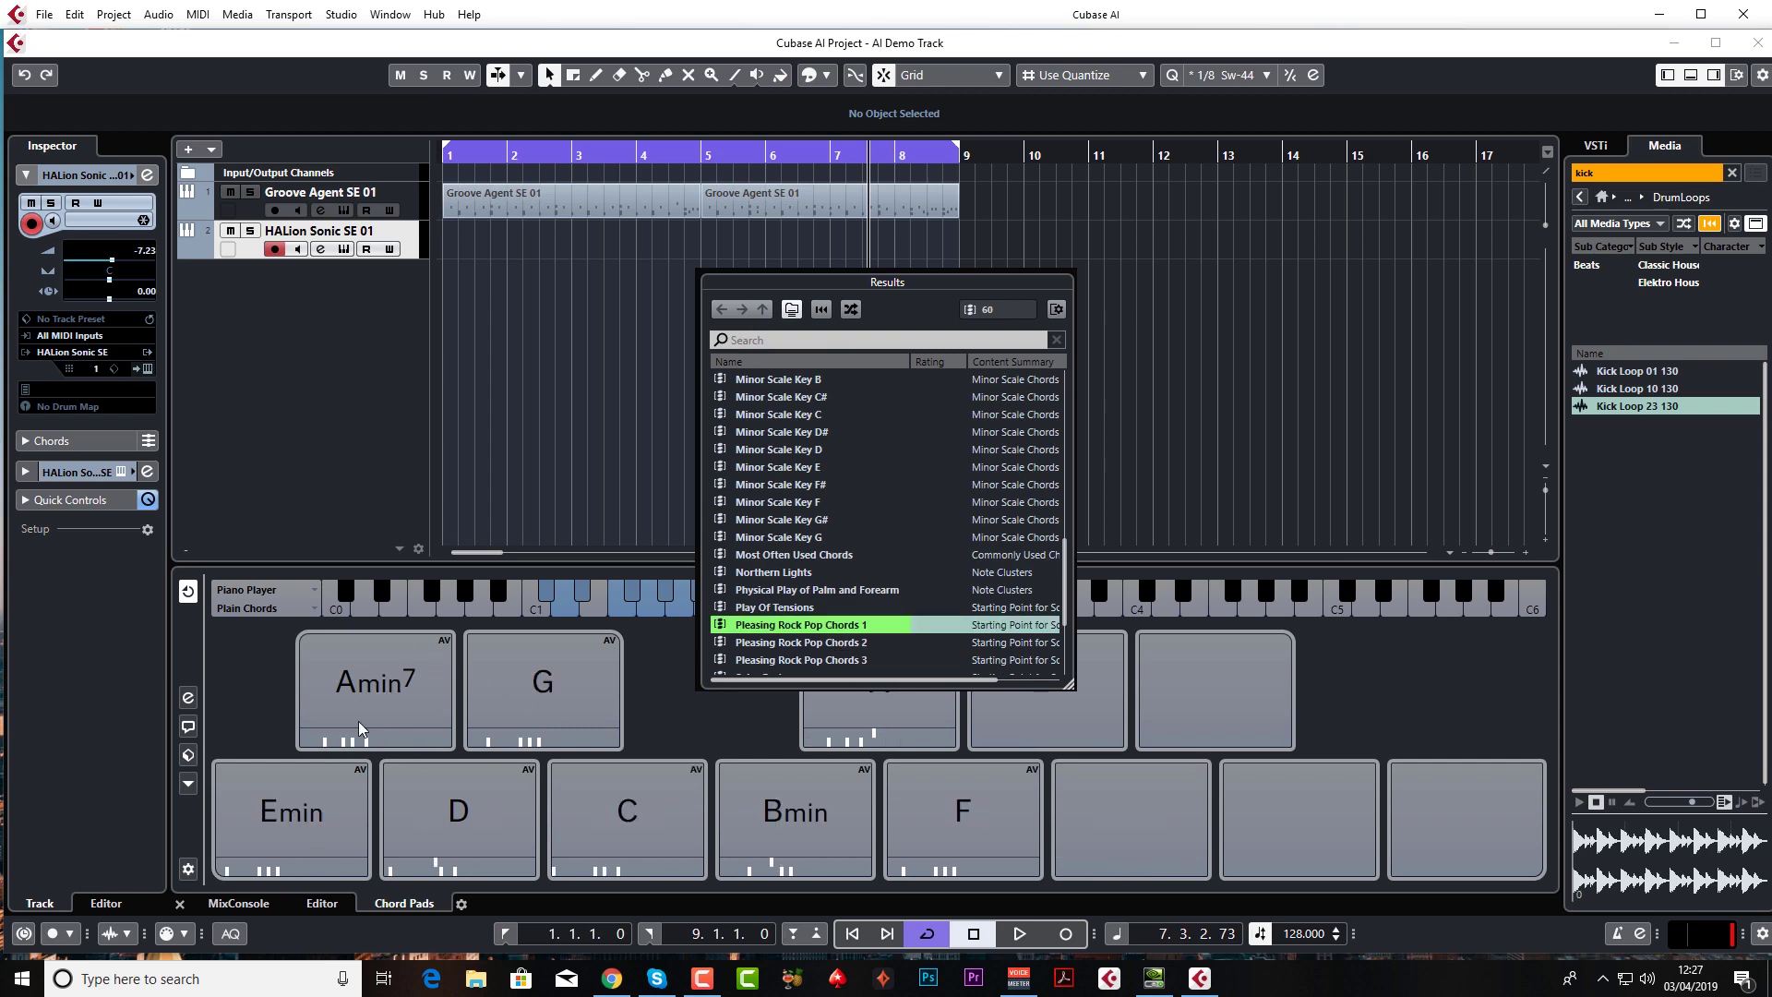
click(665, 657)
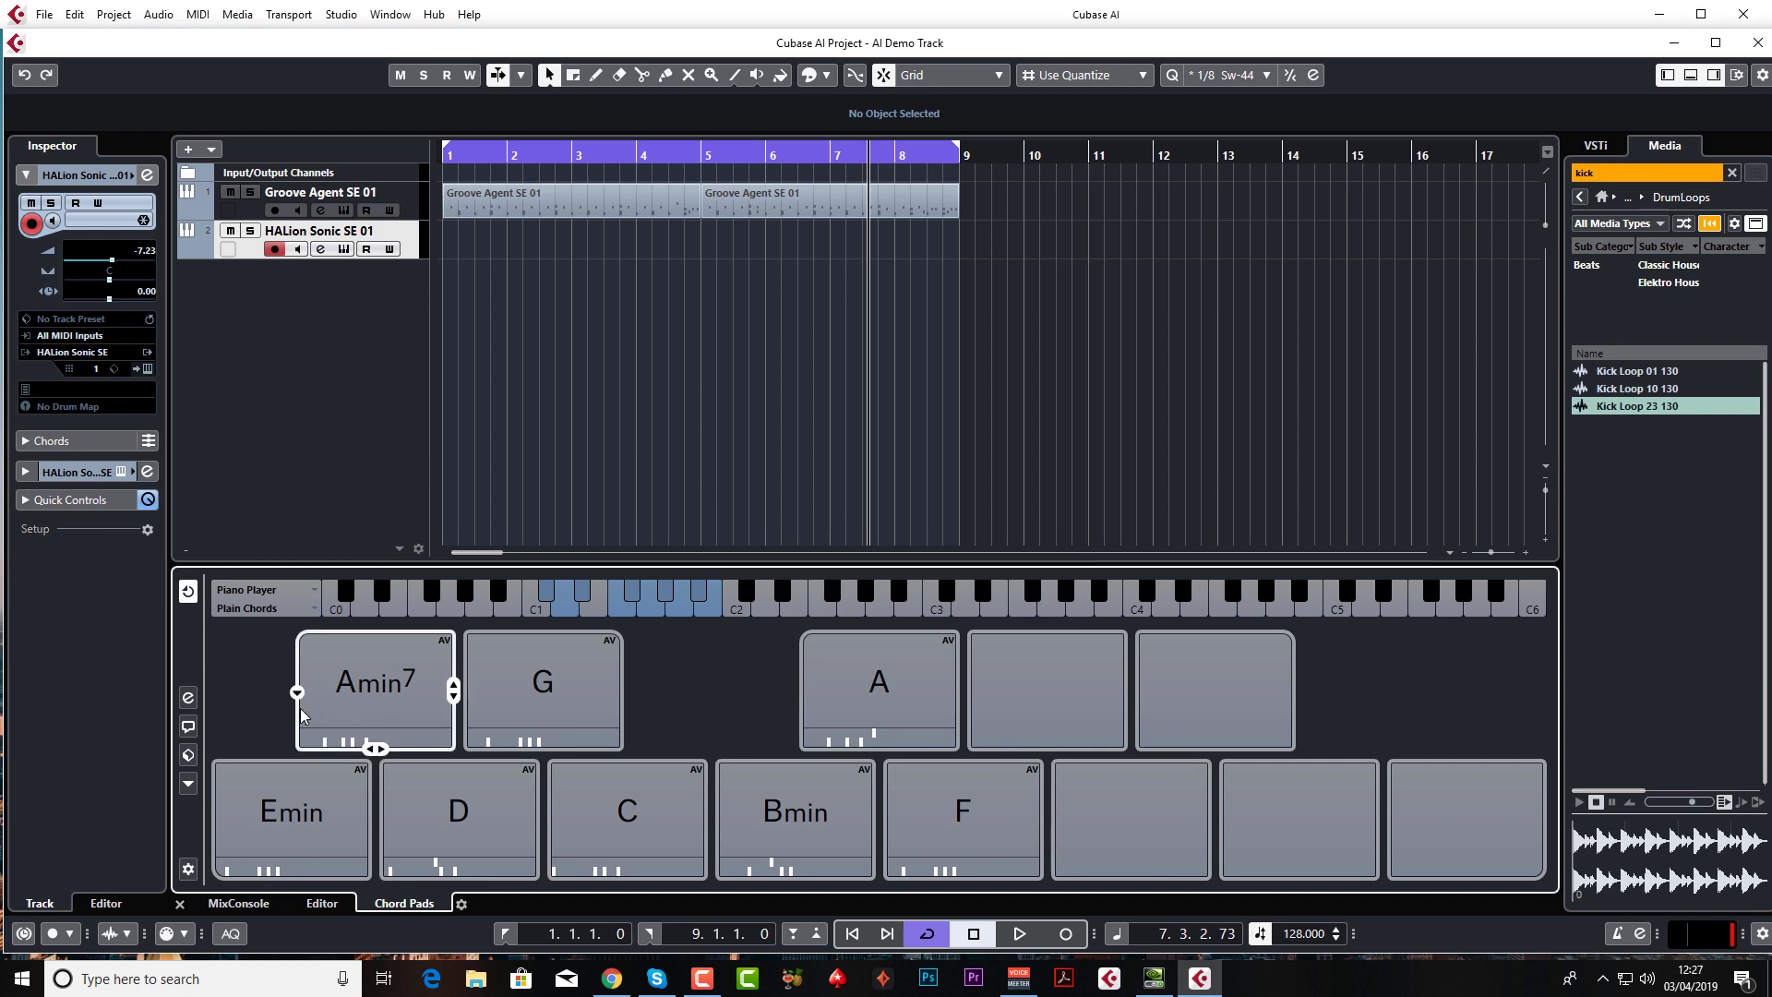
Step: Open the Circle of Fifths assistant, centre its window, and audition G, D and B
click(188, 727)
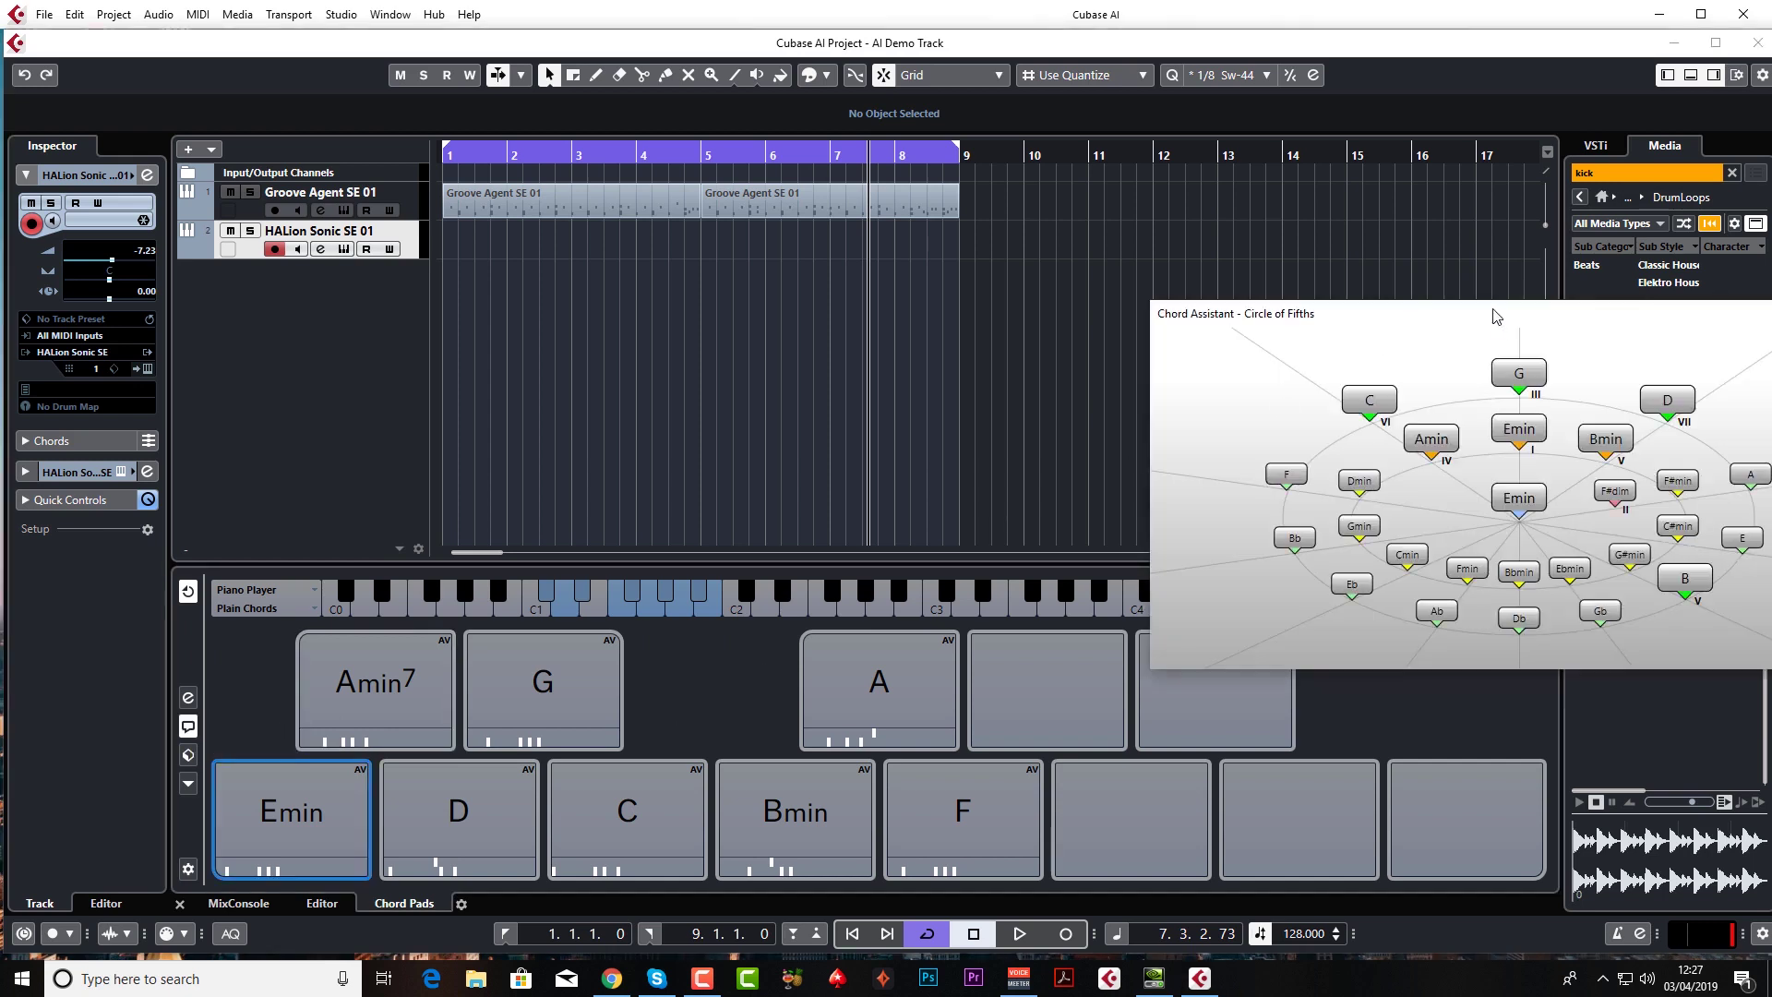
drag(1496, 317, 831, 290)
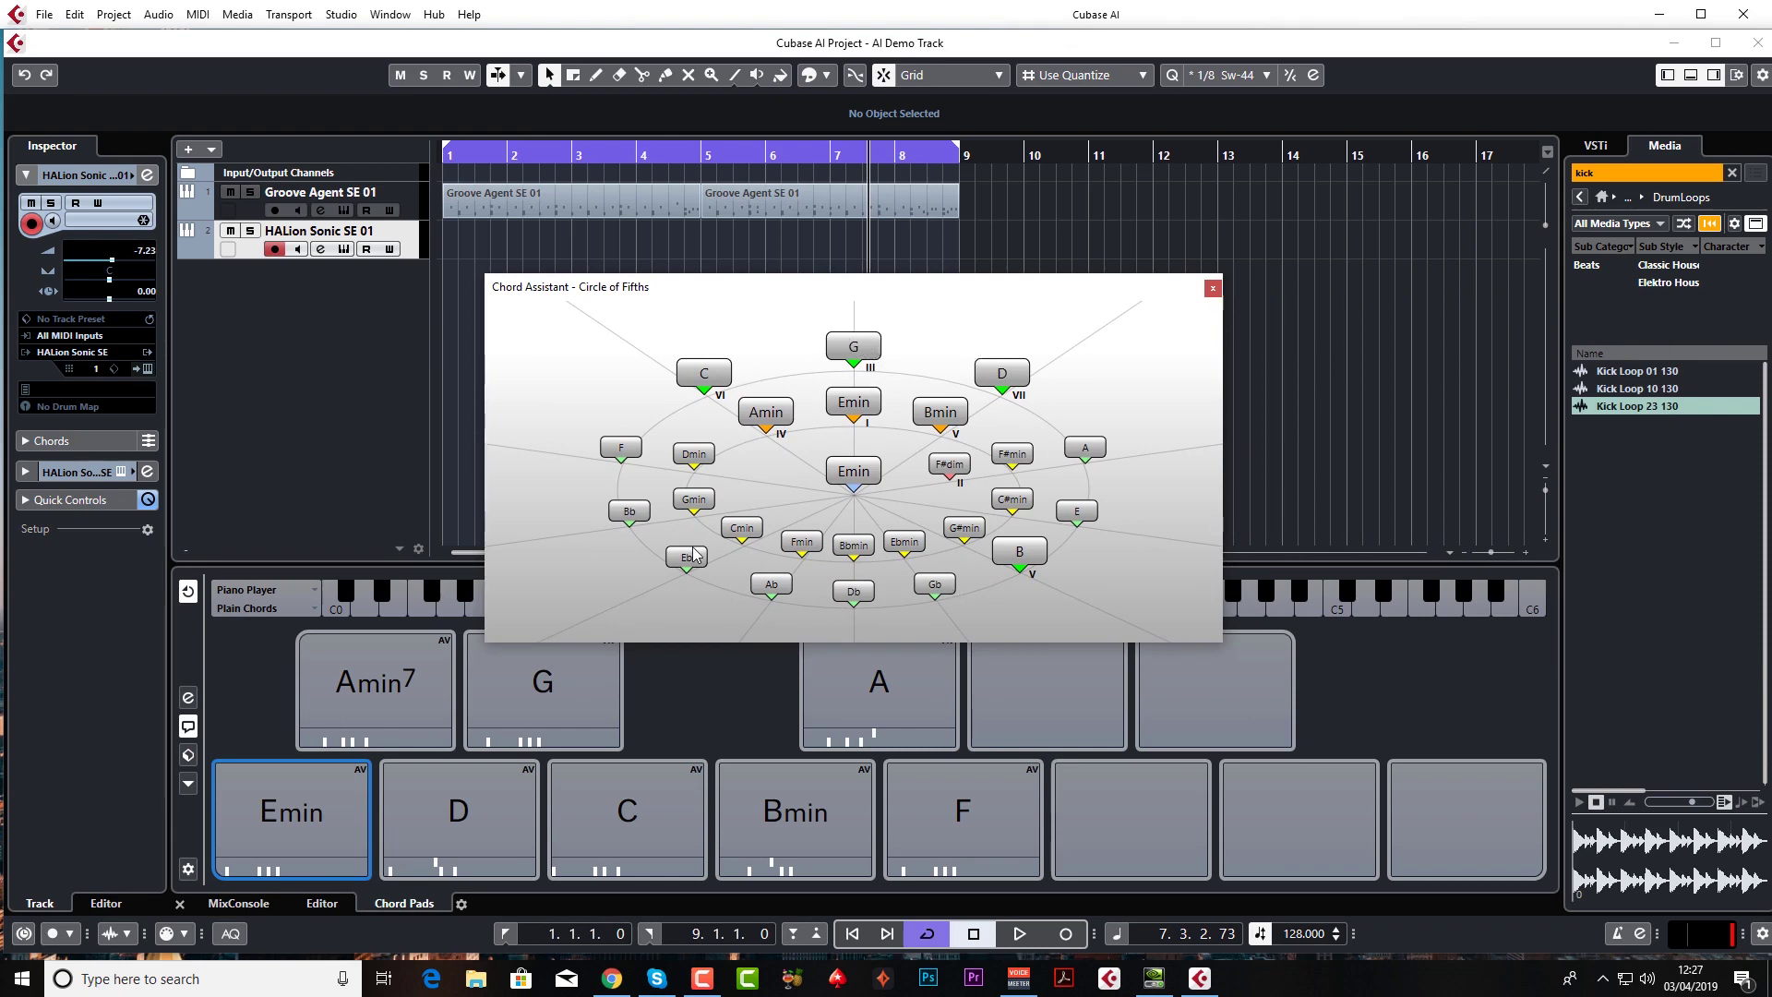
click(864, 350)
click(1010, 373)
click(1028, 550)
Step: Assign Amin to a pad as the origin, then audition Amin, Bdim, C, Dmin, Emin, F and G
right_click(765, 418)
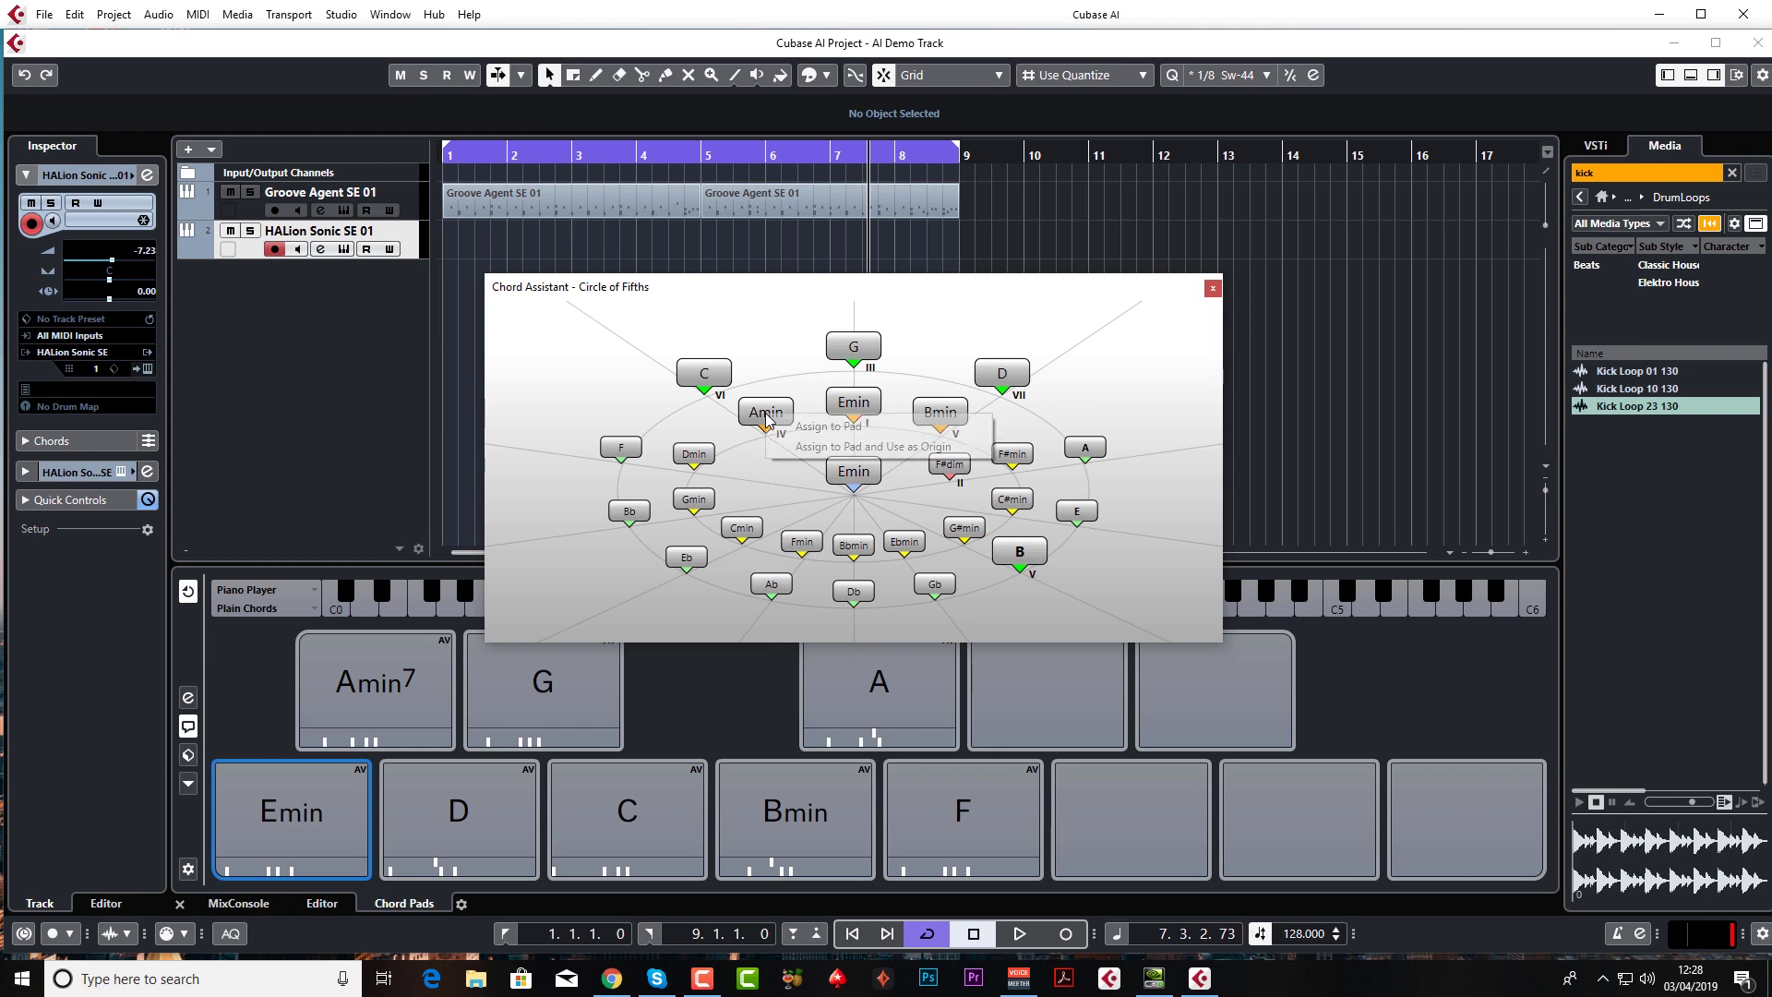
click(856, 446)
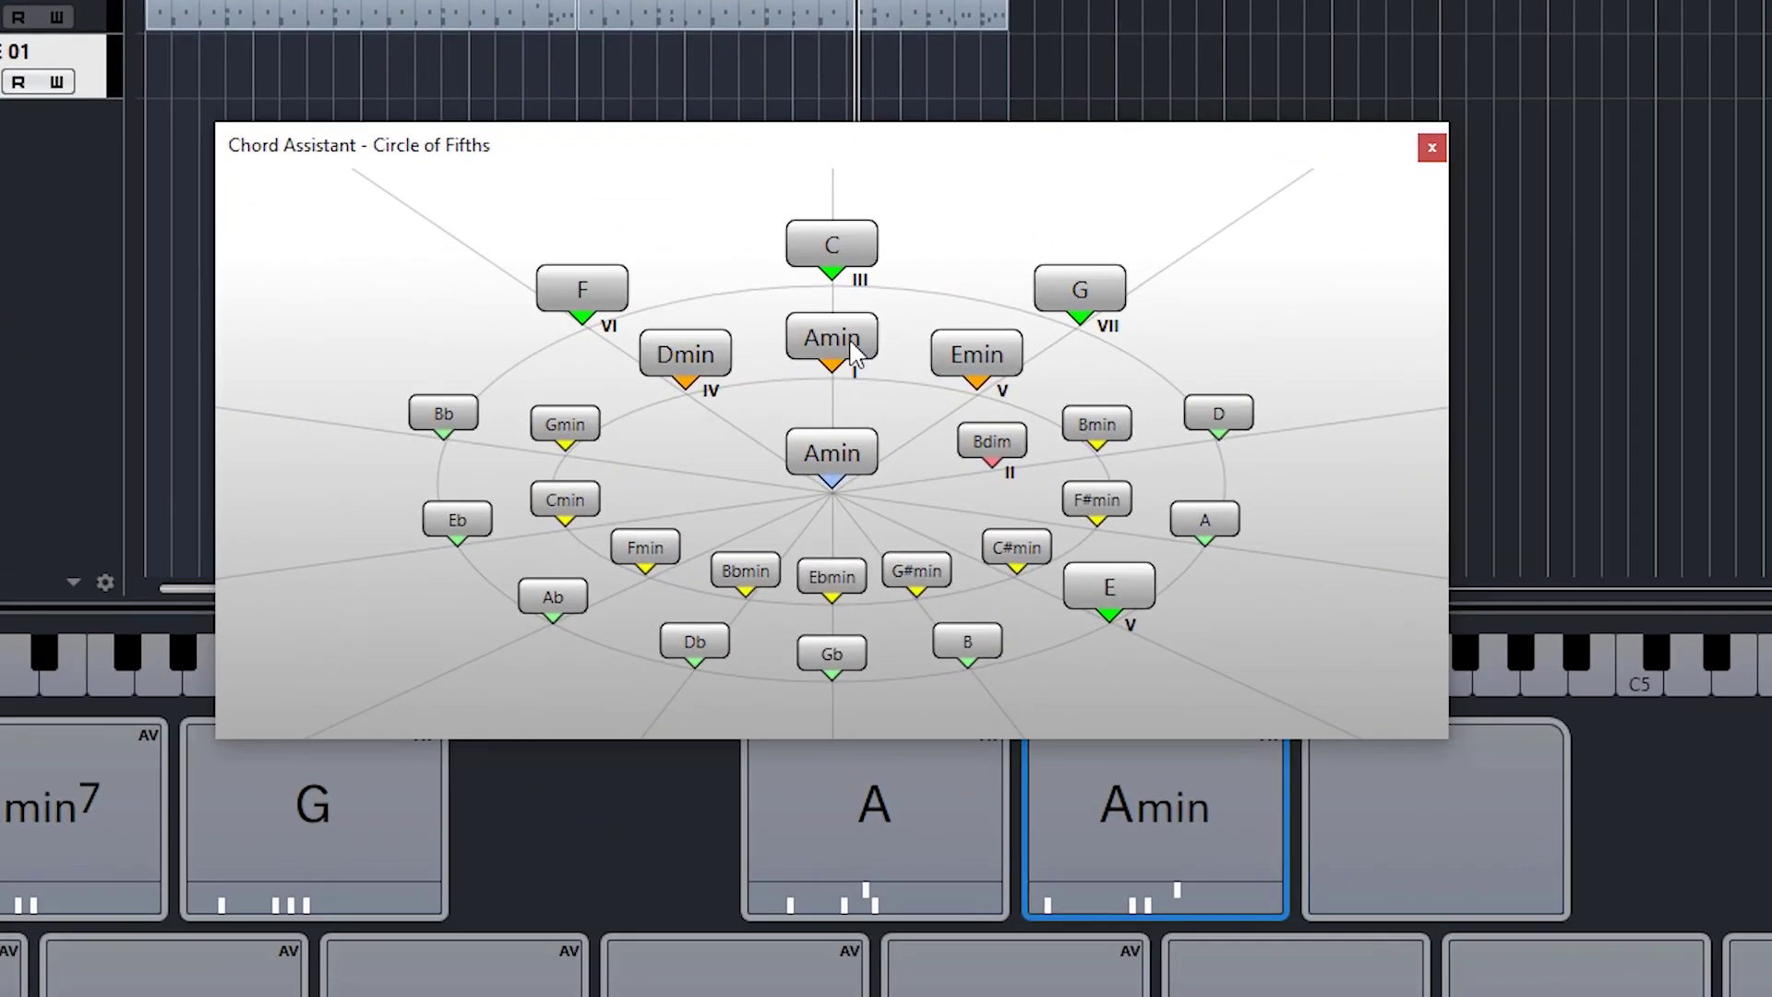
click(851, 350)
click(1001, 432)
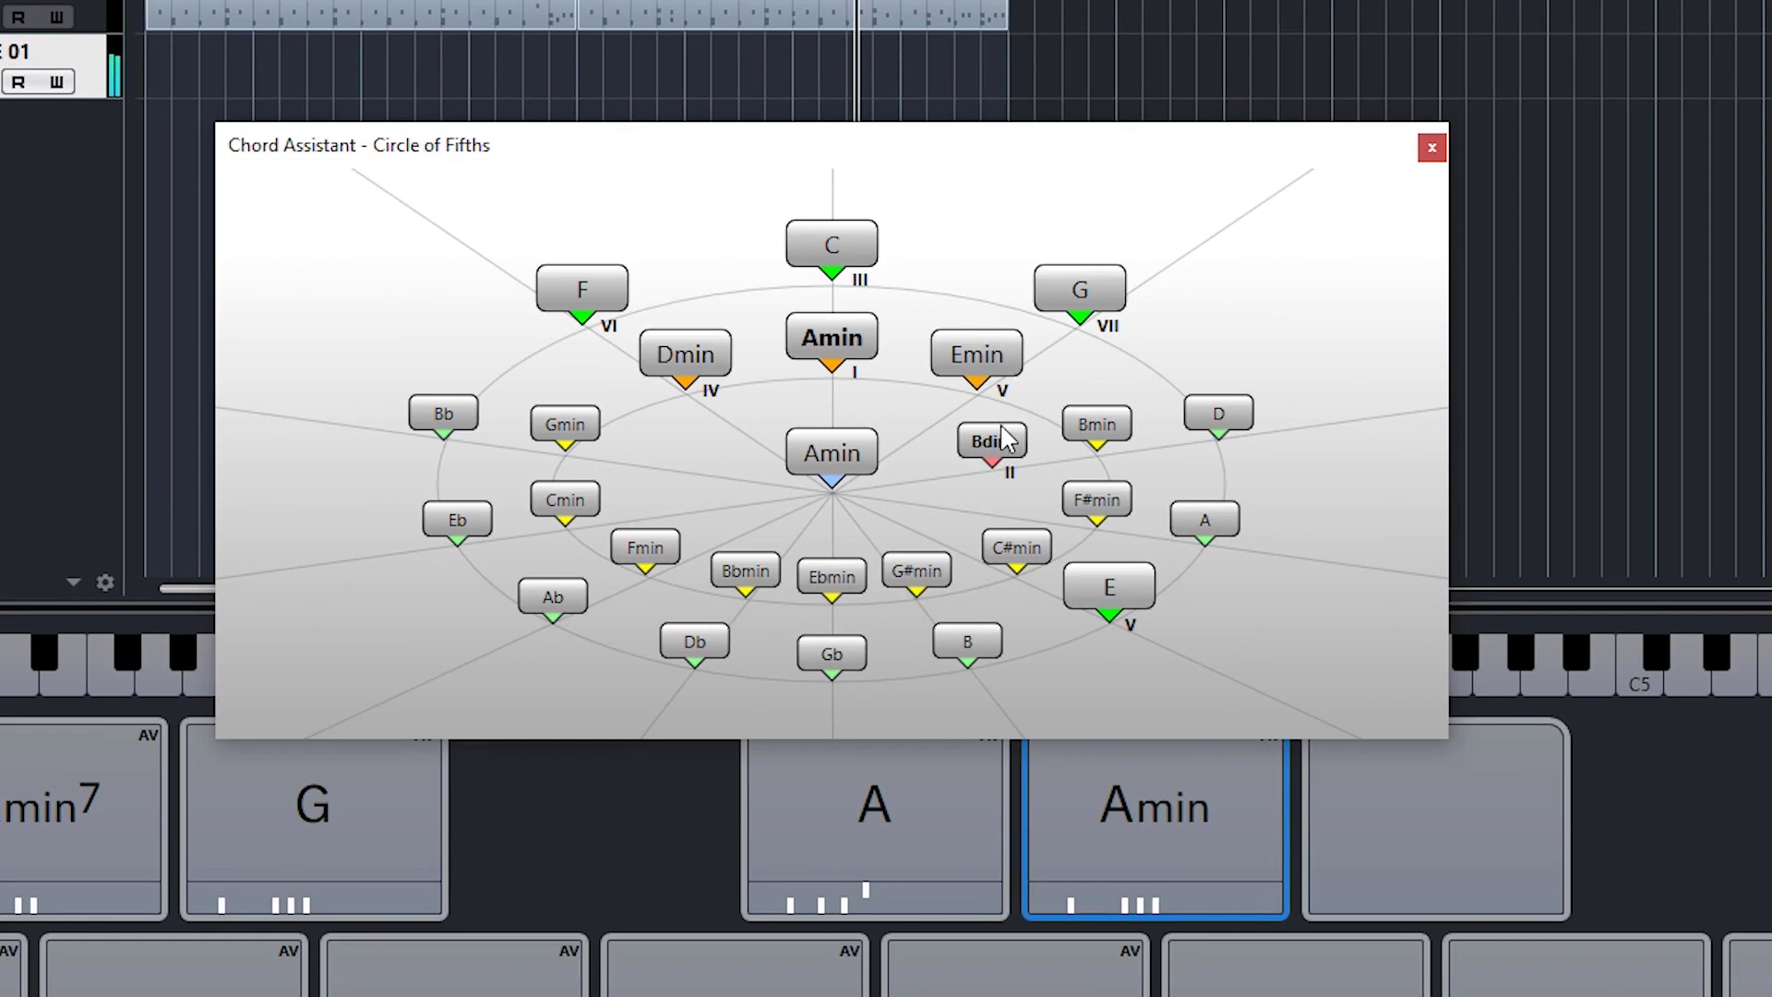
click(848, 246)
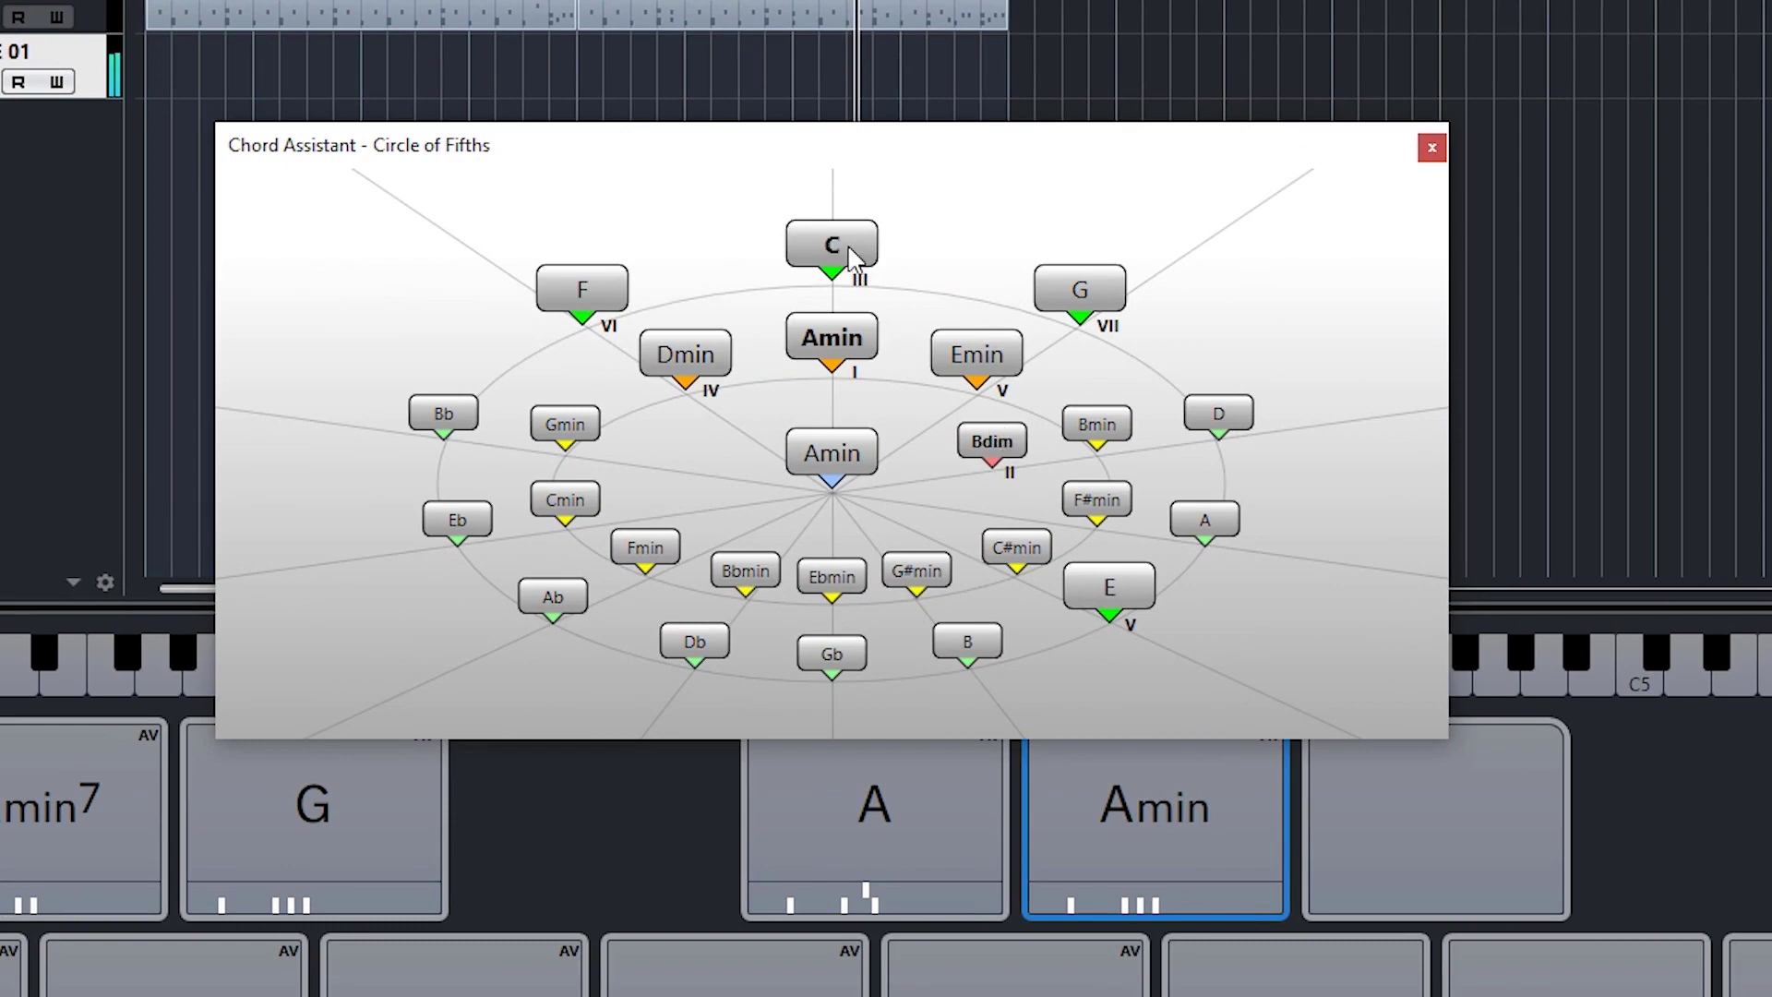
click(723, 351)
click(978, 363)
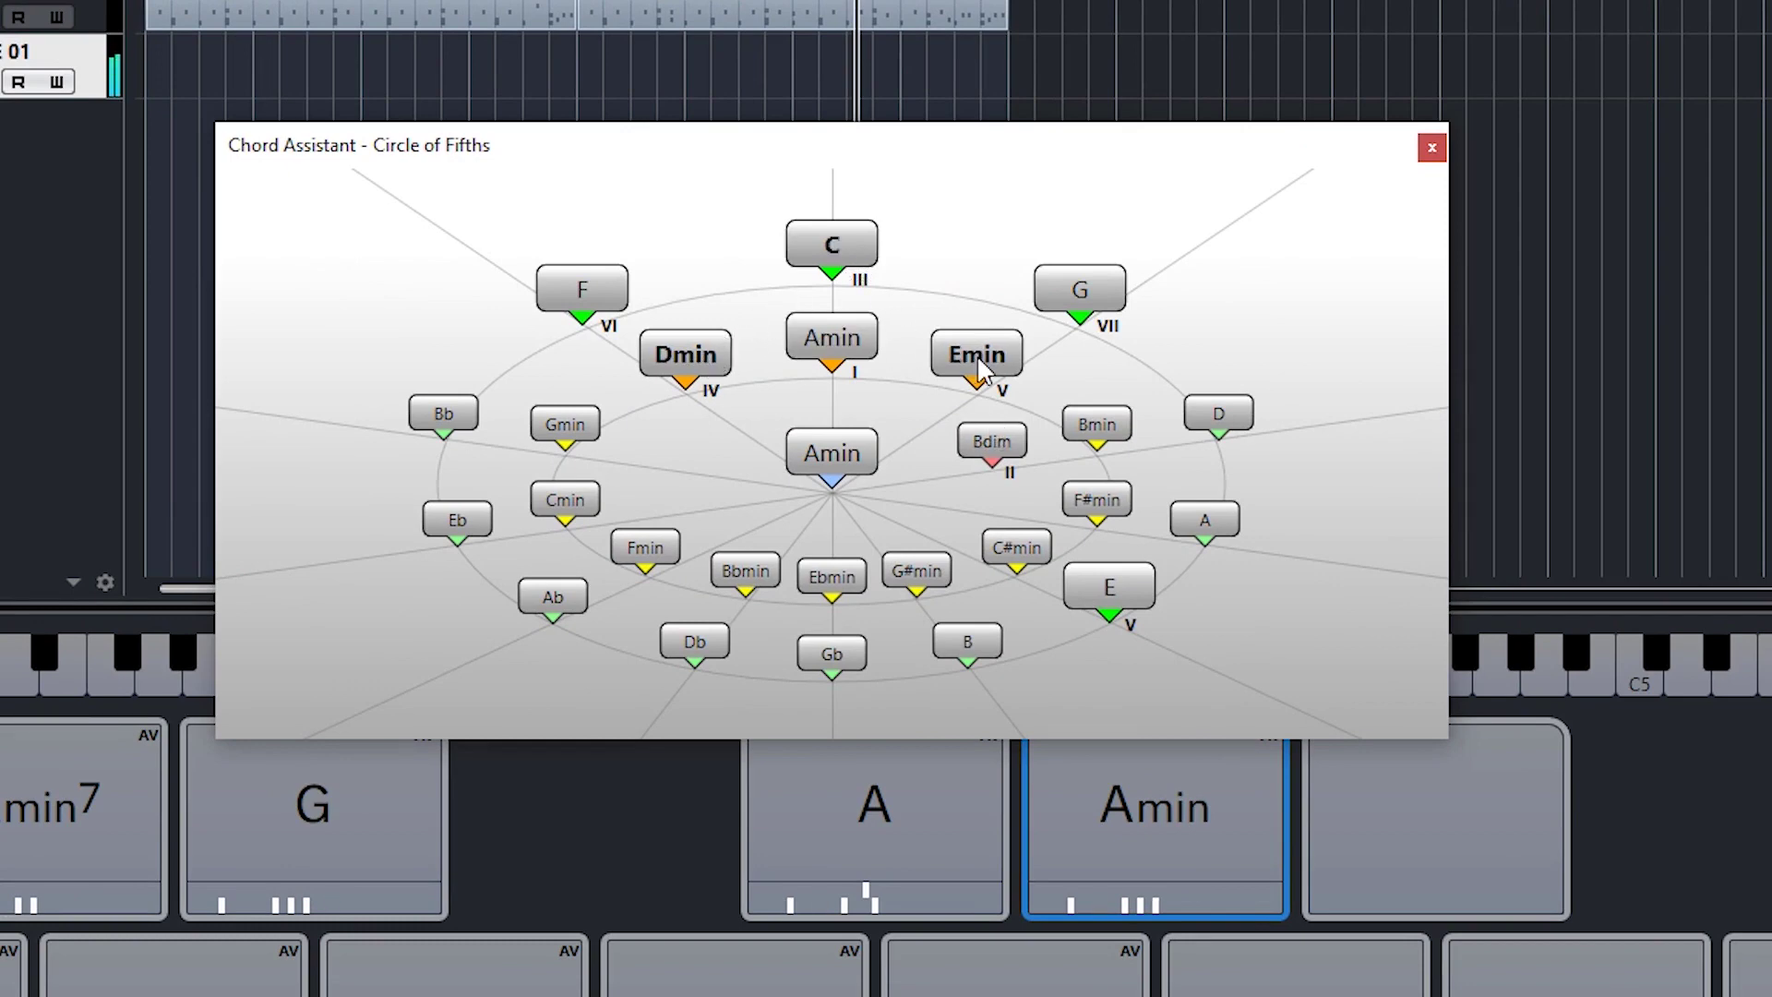
click(604, 294)
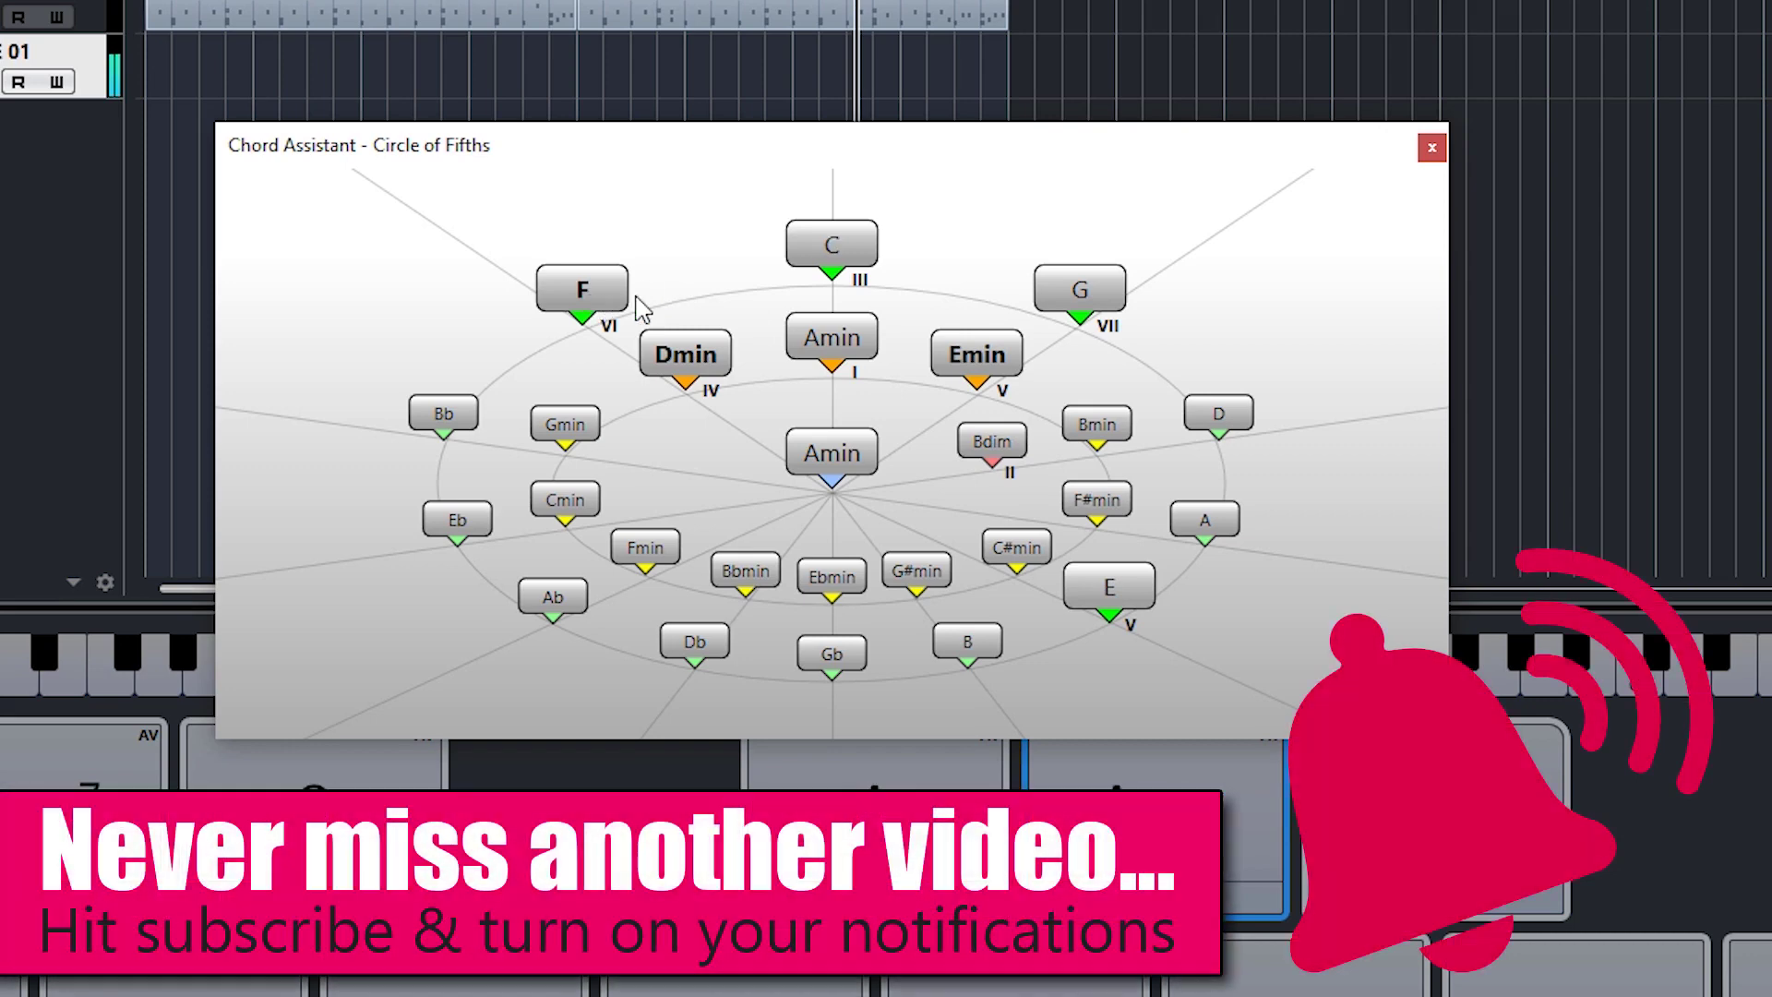
click(1080, 297)
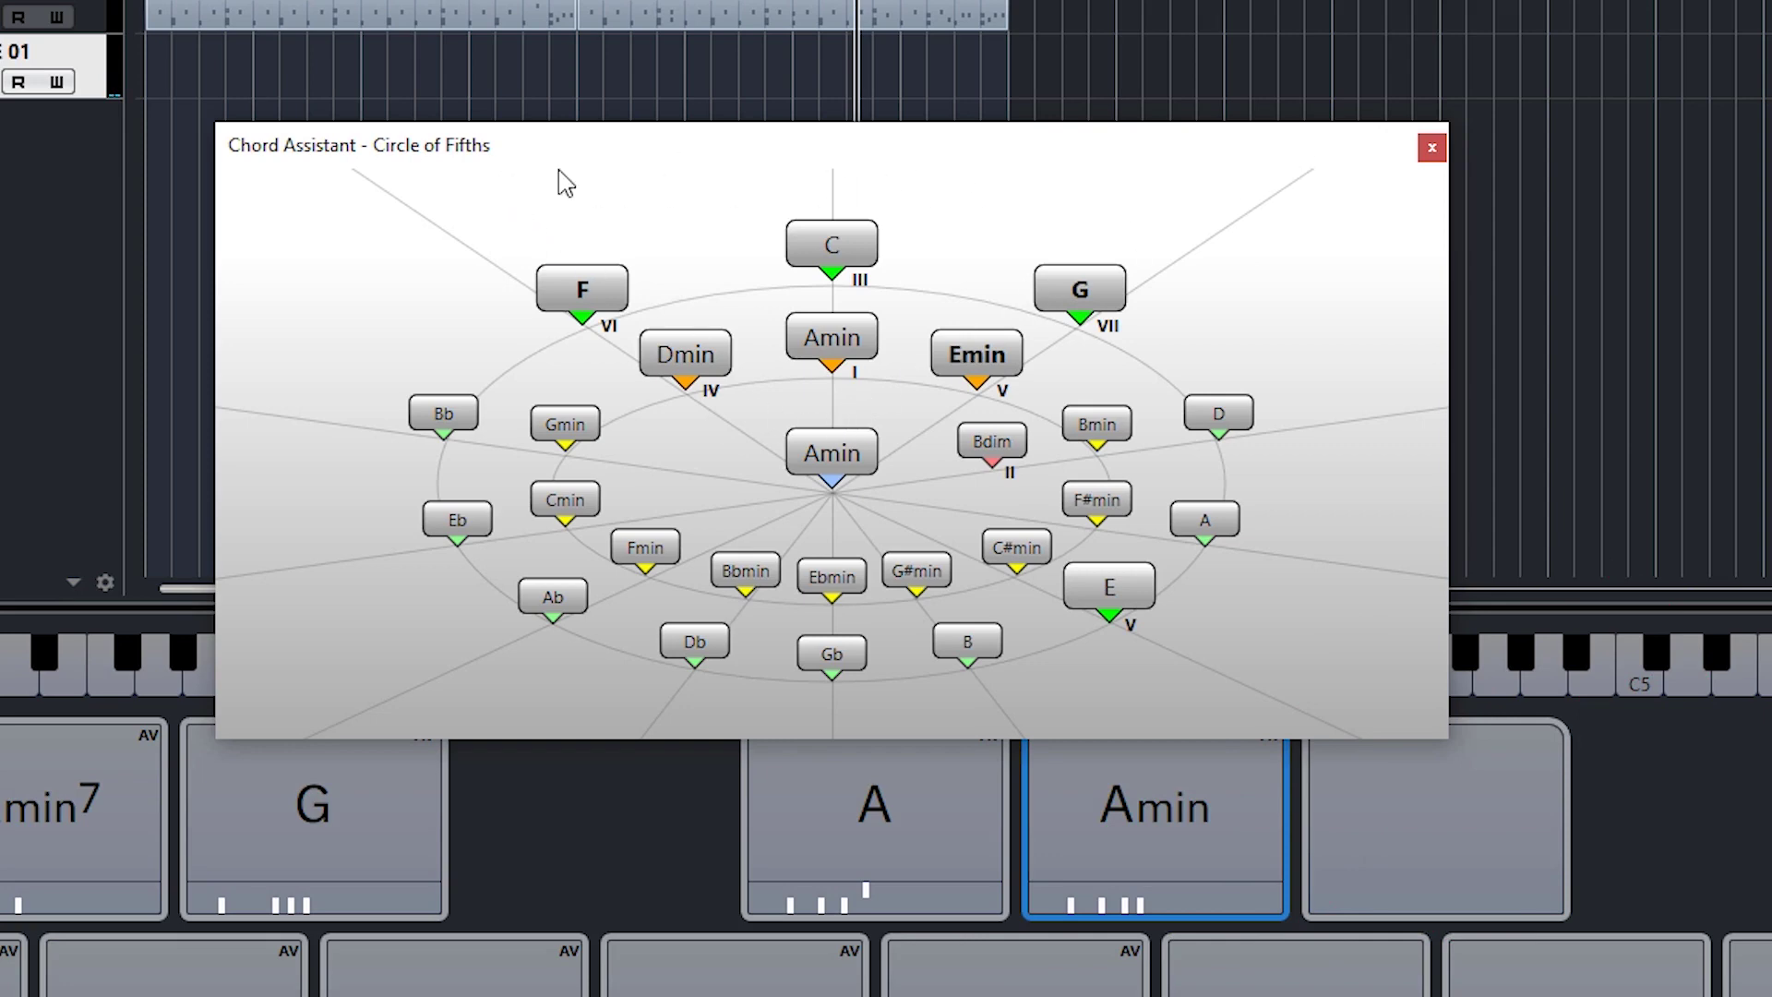
Step: Audition C, Amin, C and G again and move the circle-of-fifths window aside
click(842, 250)
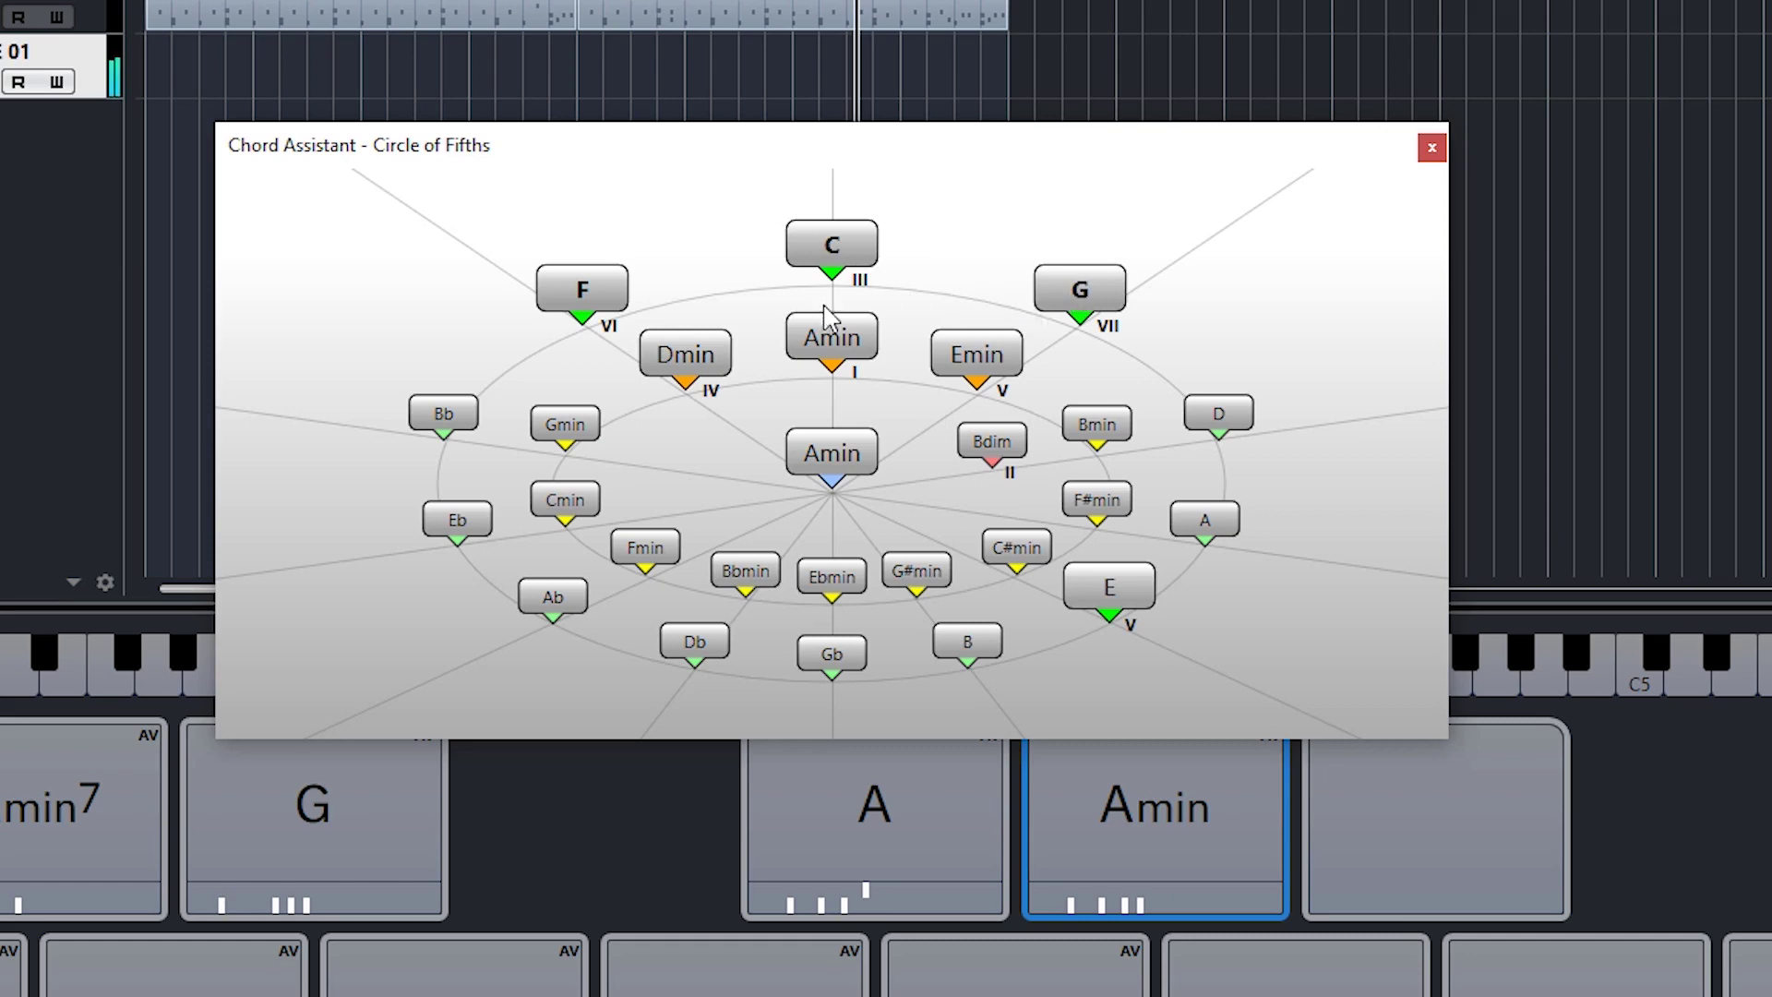
click(829, 338)
click(844, 251)
click(1087, 284)
drag(1033, 147, 1416, 280)
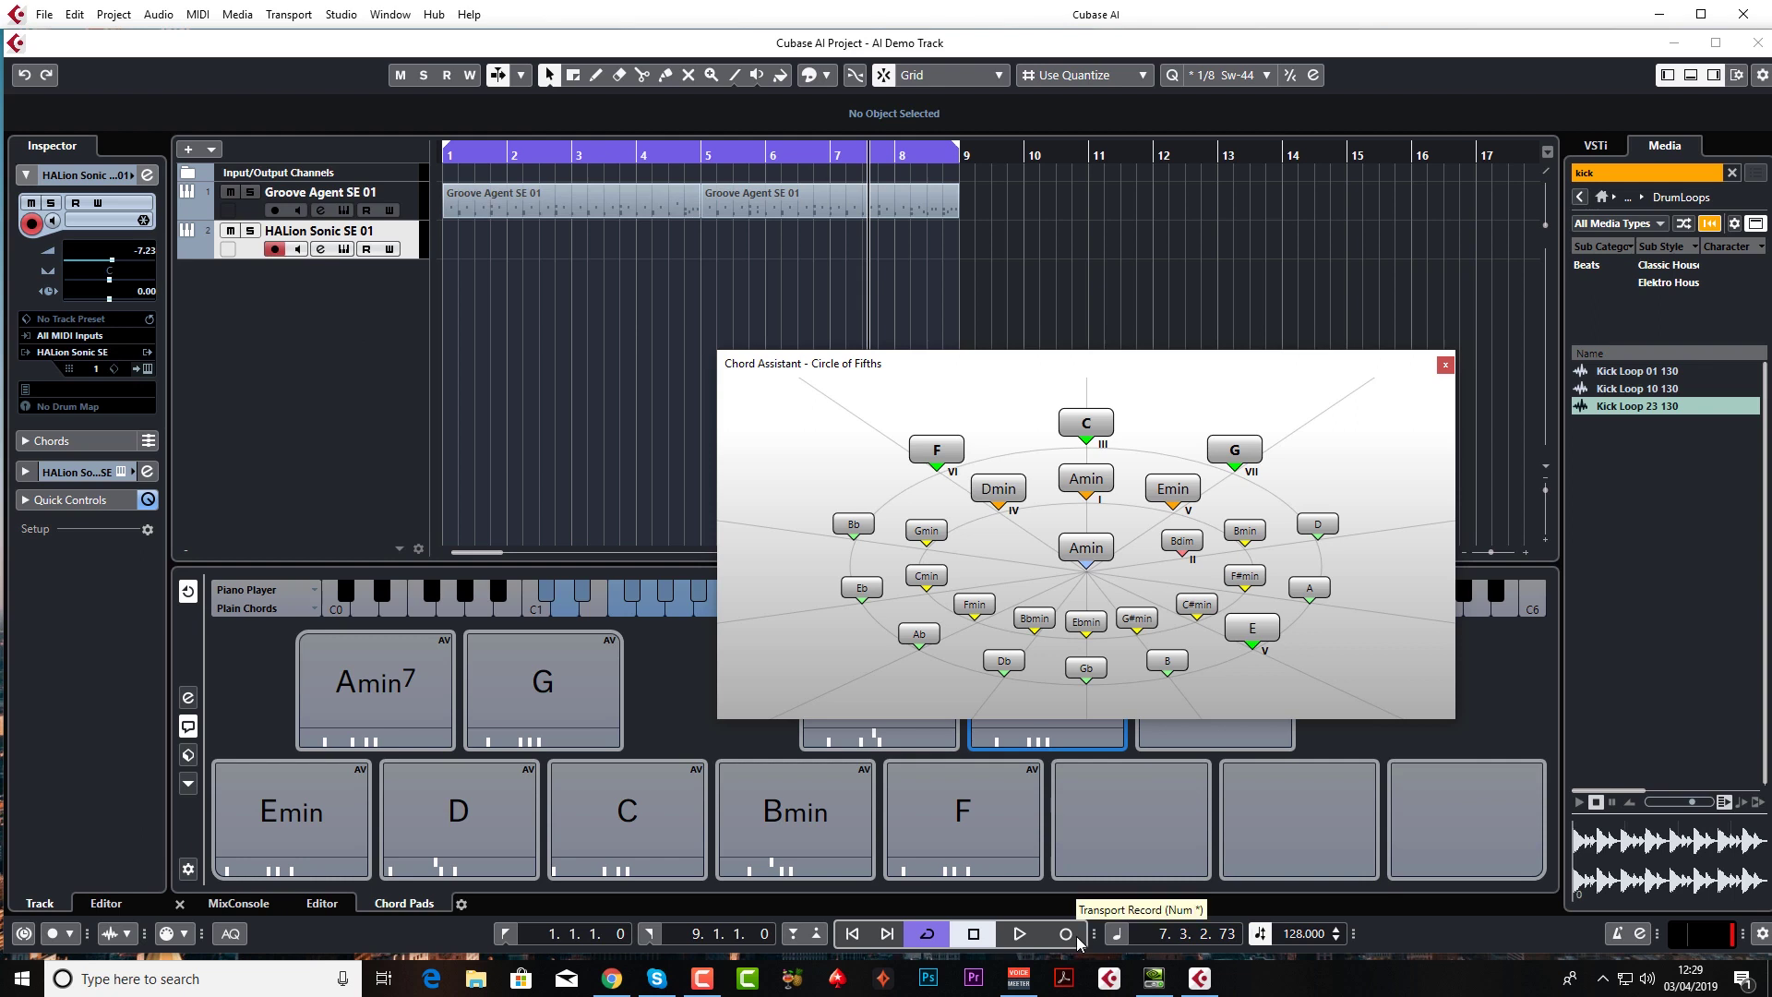
Step: Drag Amin, C, G and D chord parts onto HALion bars 1–4, then close the Chord Assistant
click(1087, 480)
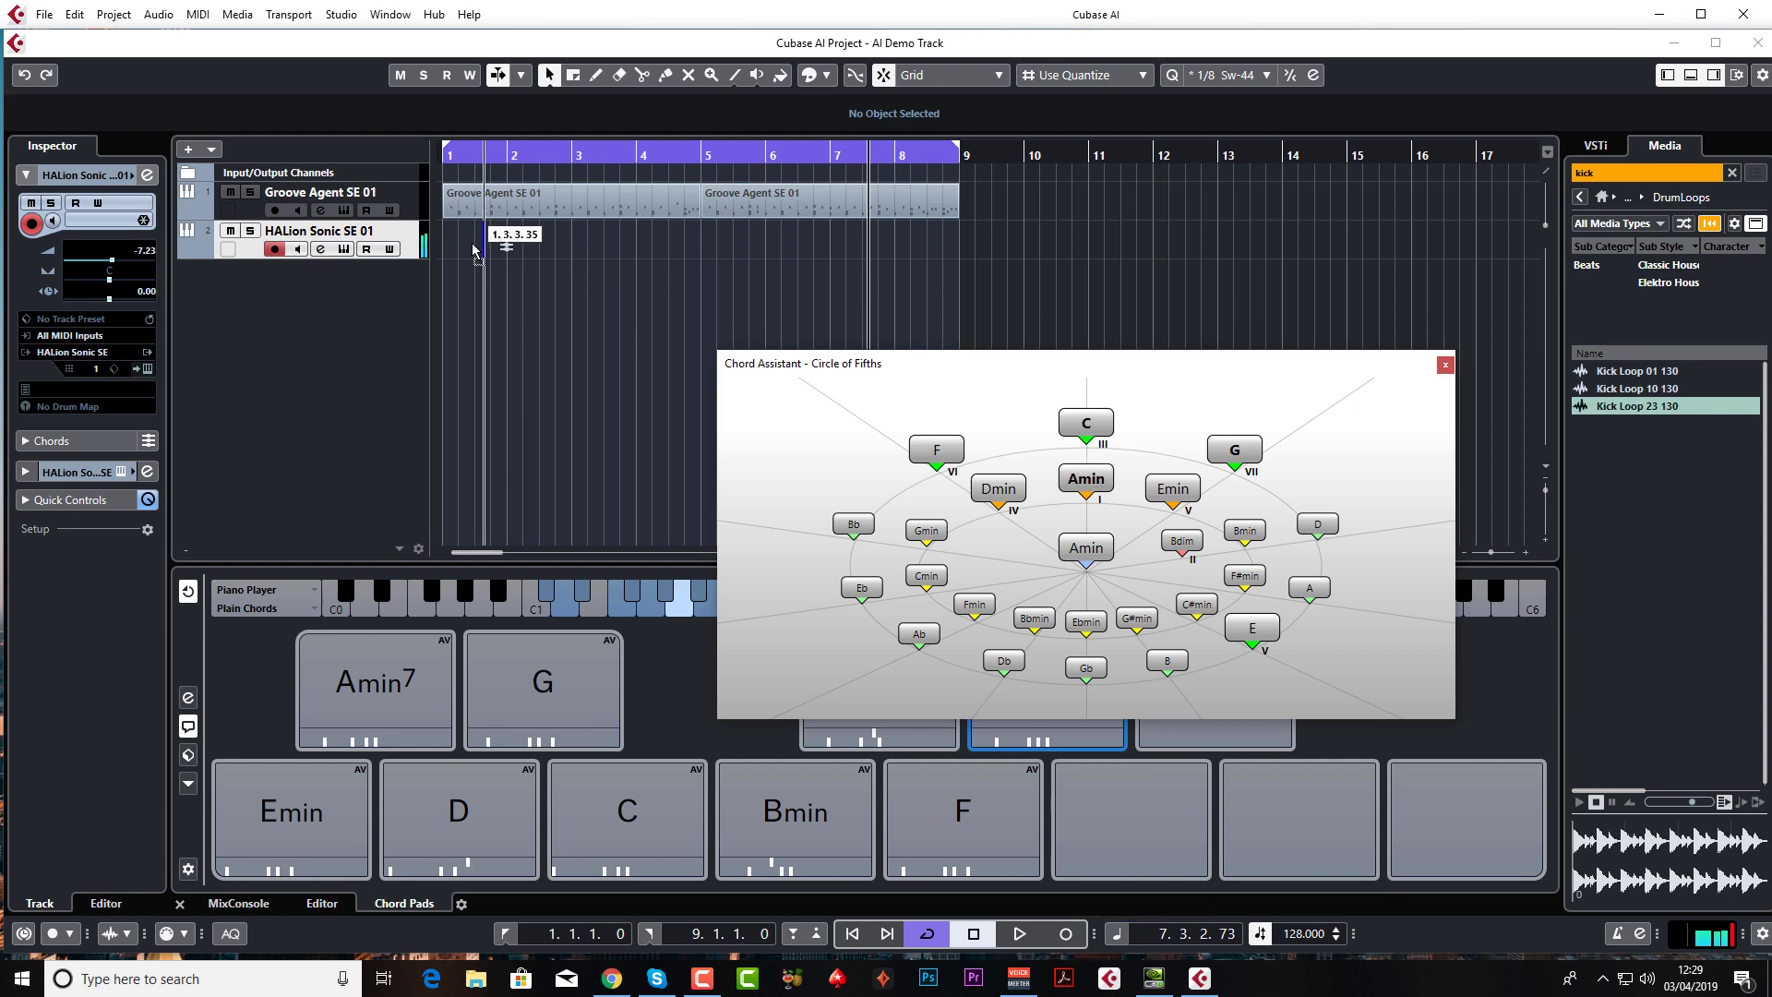
drag(473, 249, 462, 242)
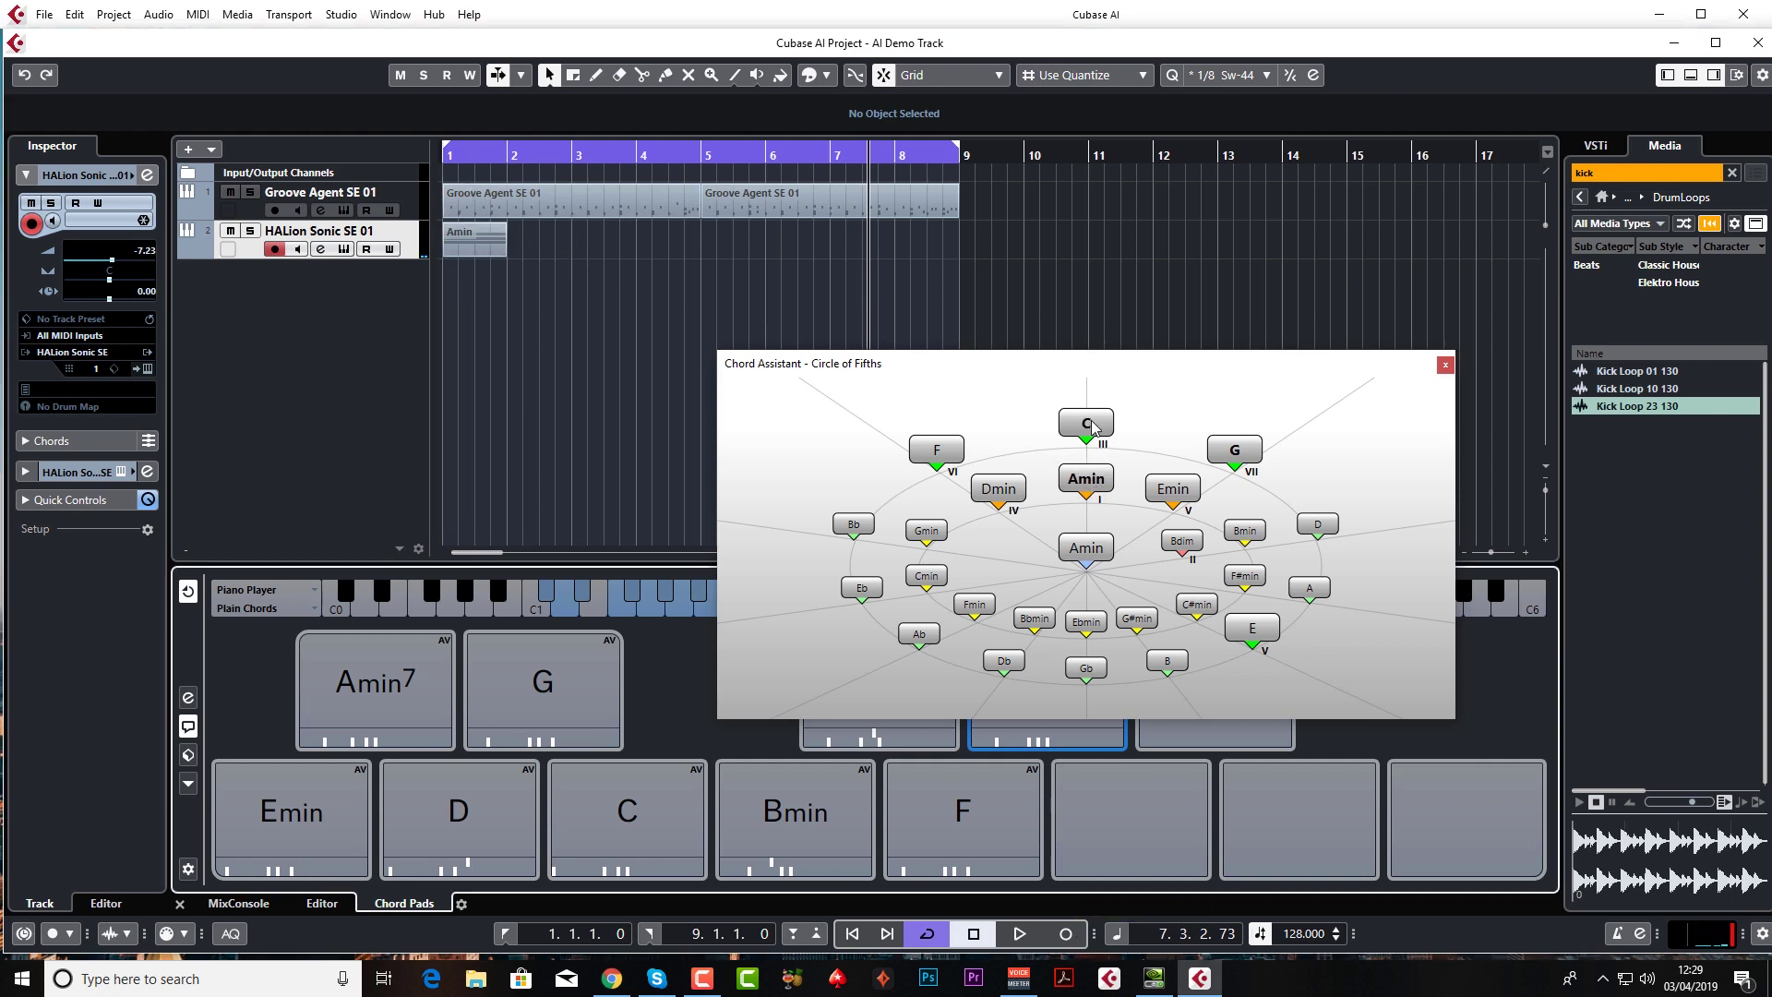
drag(1091, 426, 573, 246)
drag(1322, 528, 639, 245)
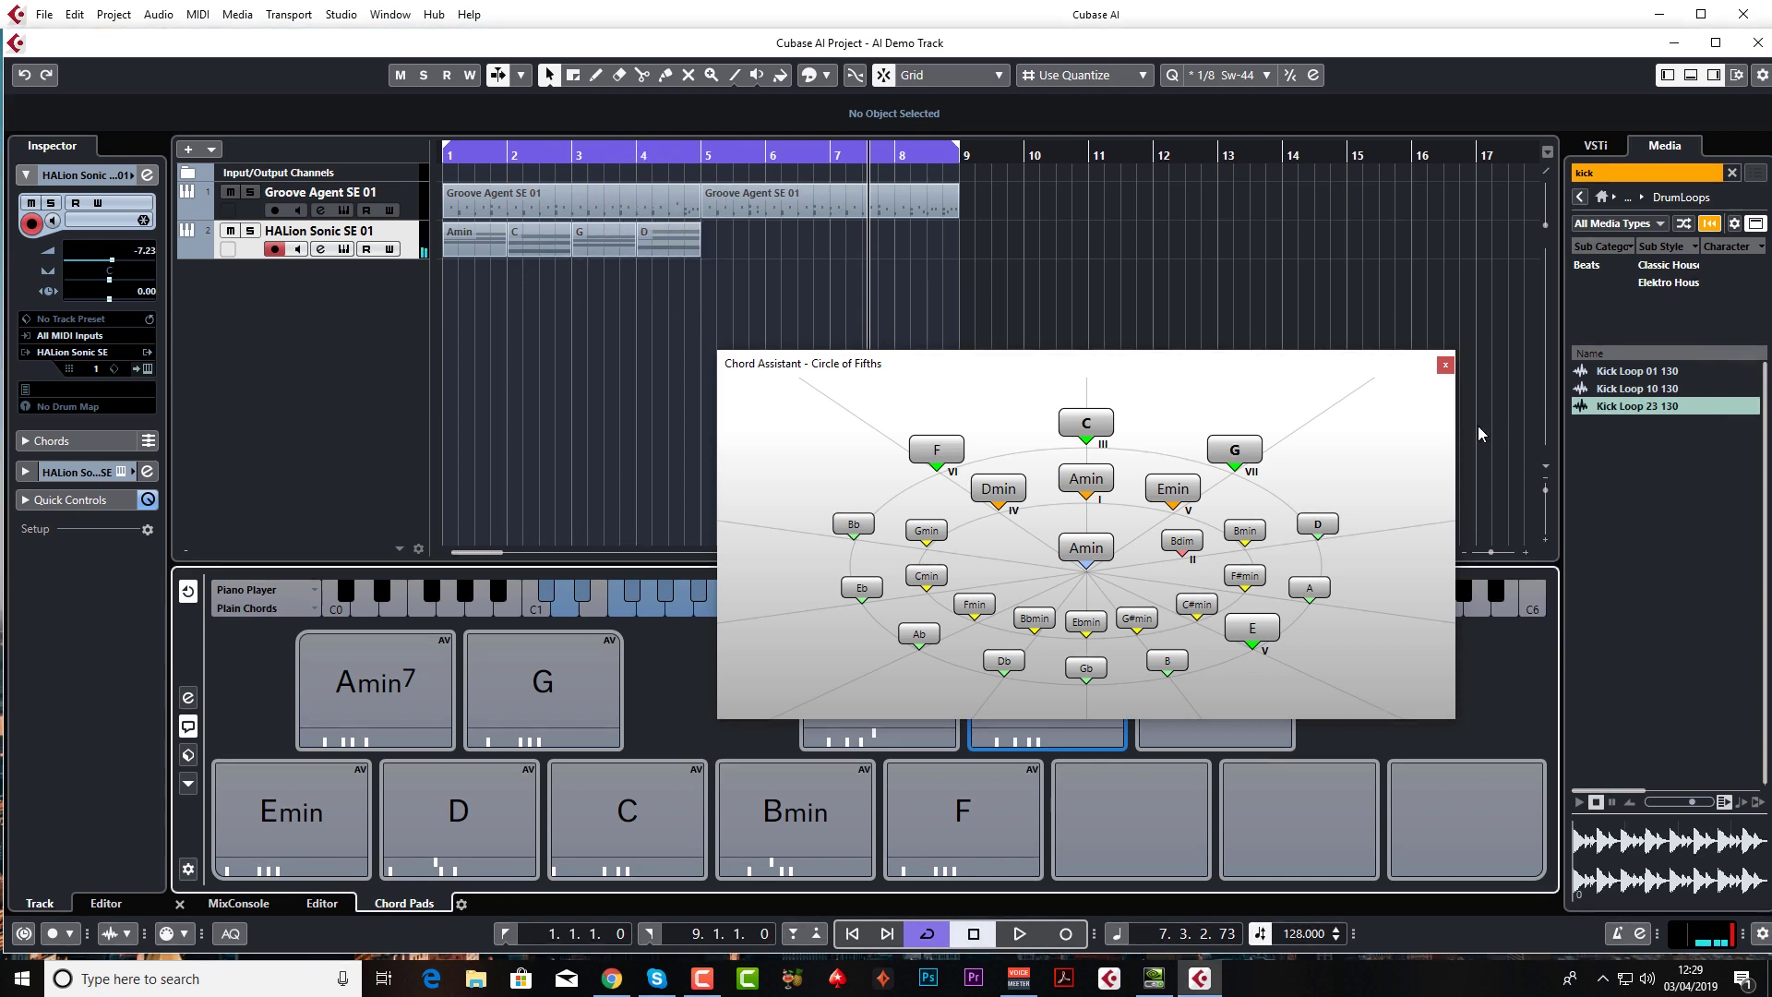
click(1445, 365)
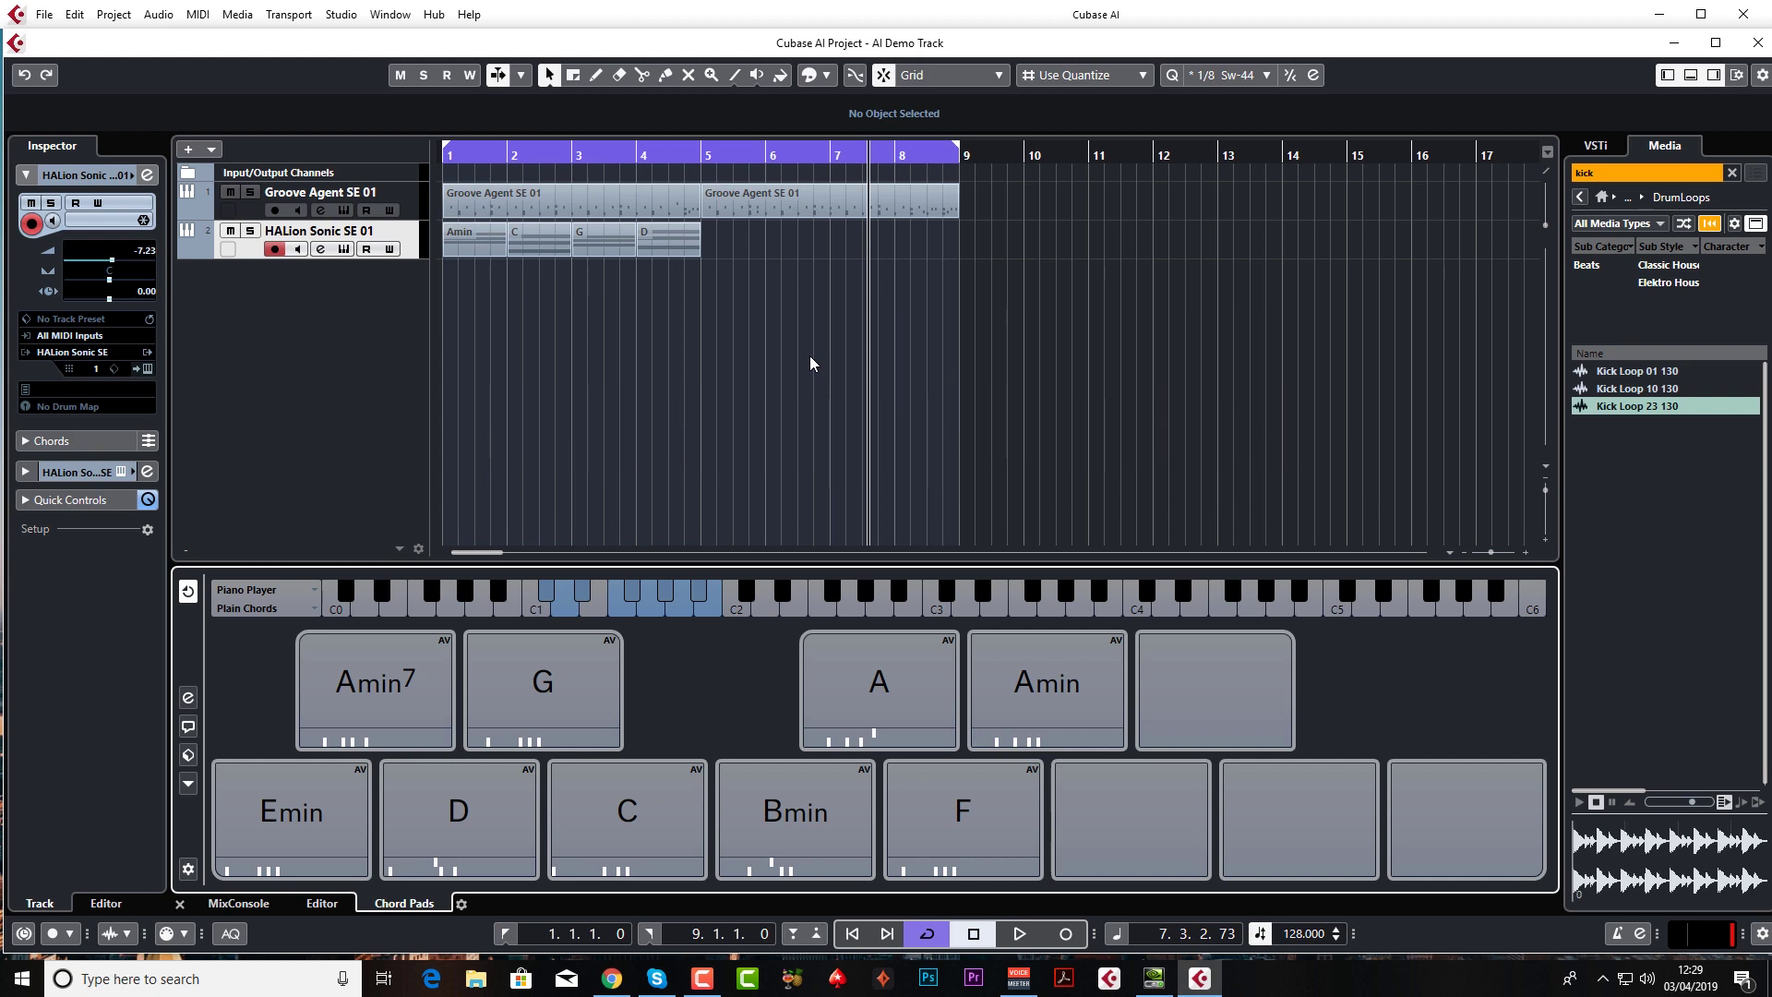
Step: Play the chords from the project start and lower the HALion Sonic SE volume to -8.68 dB
key(period)
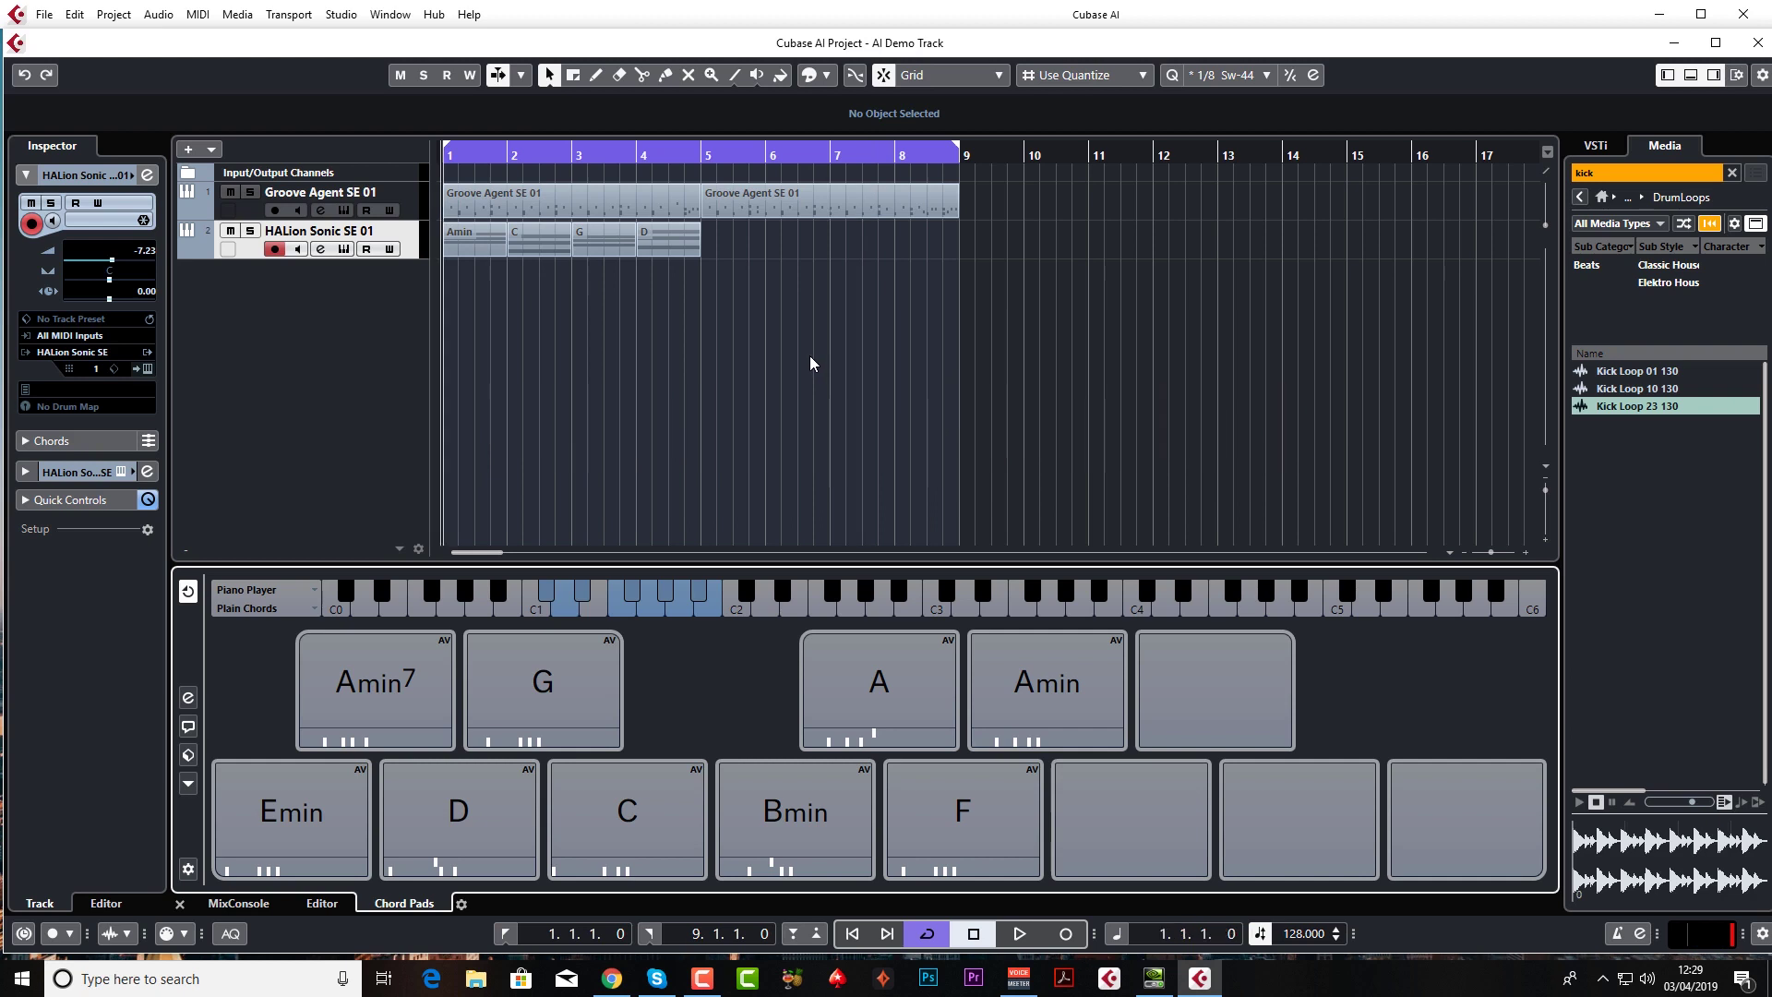
key(space)
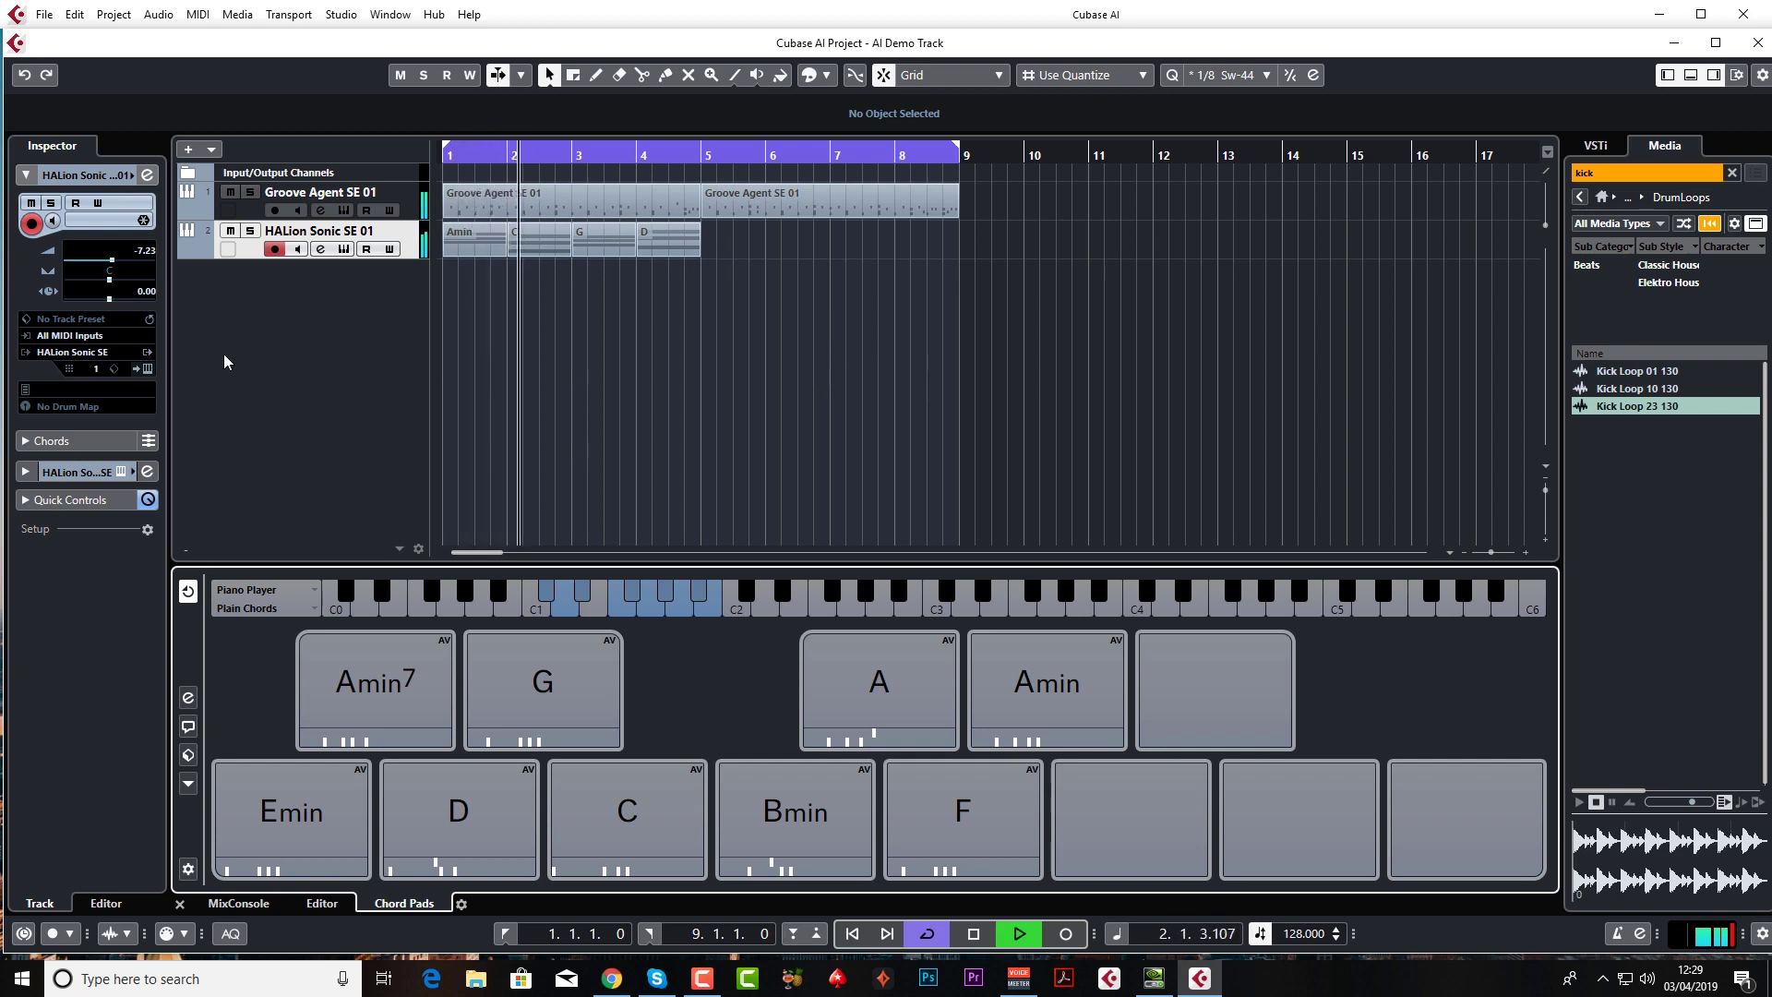
drag(112, 260, 117, 274)
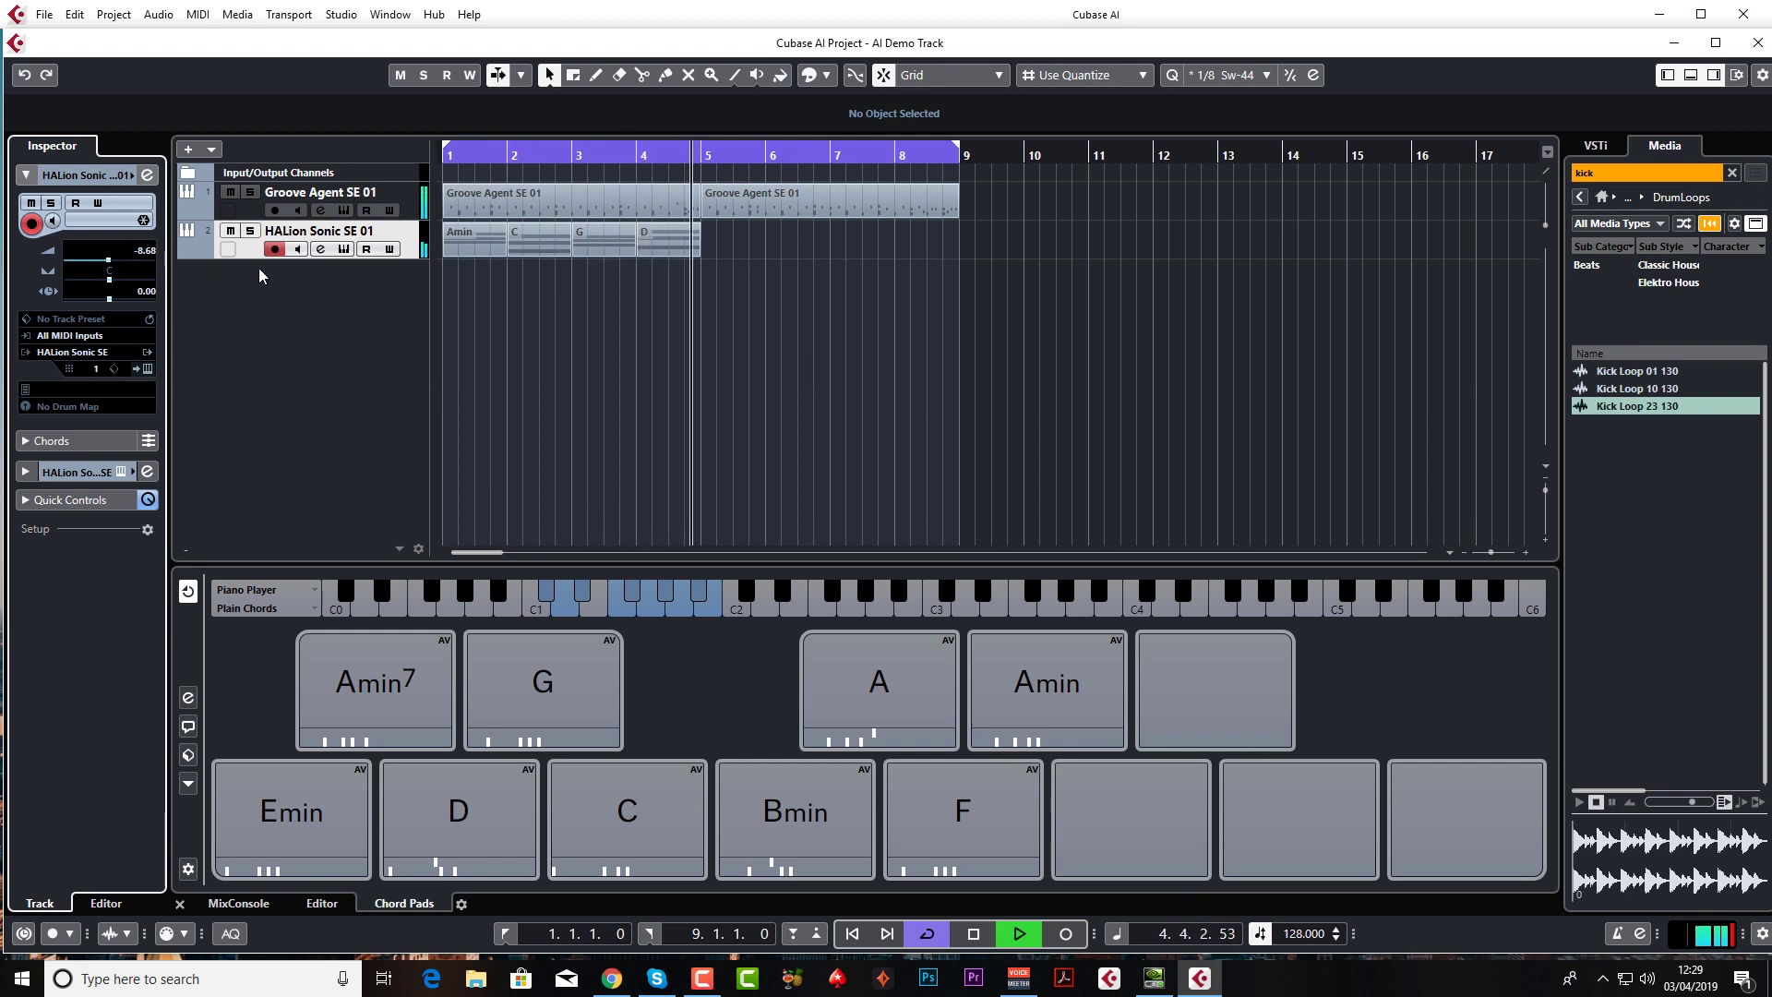
key(space)
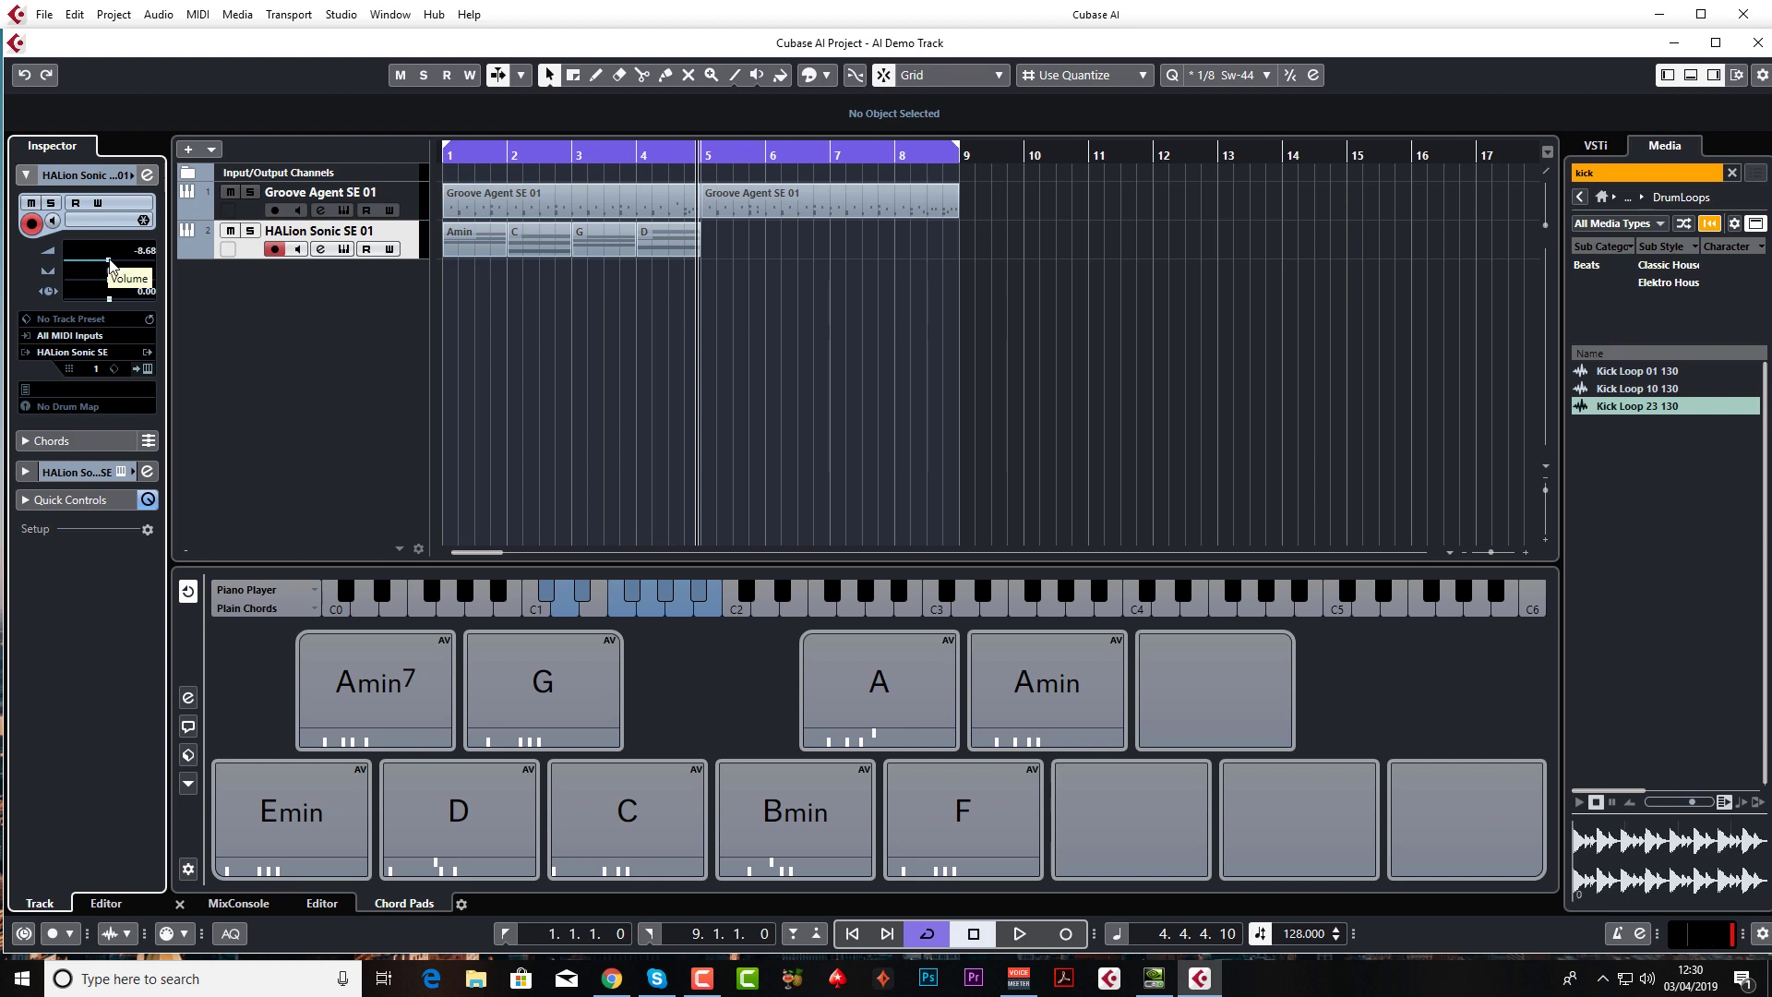
Step: Lower the HALion Sonic SE fader to -11.0 dB while playing the chords against the drums
click(90, 473)
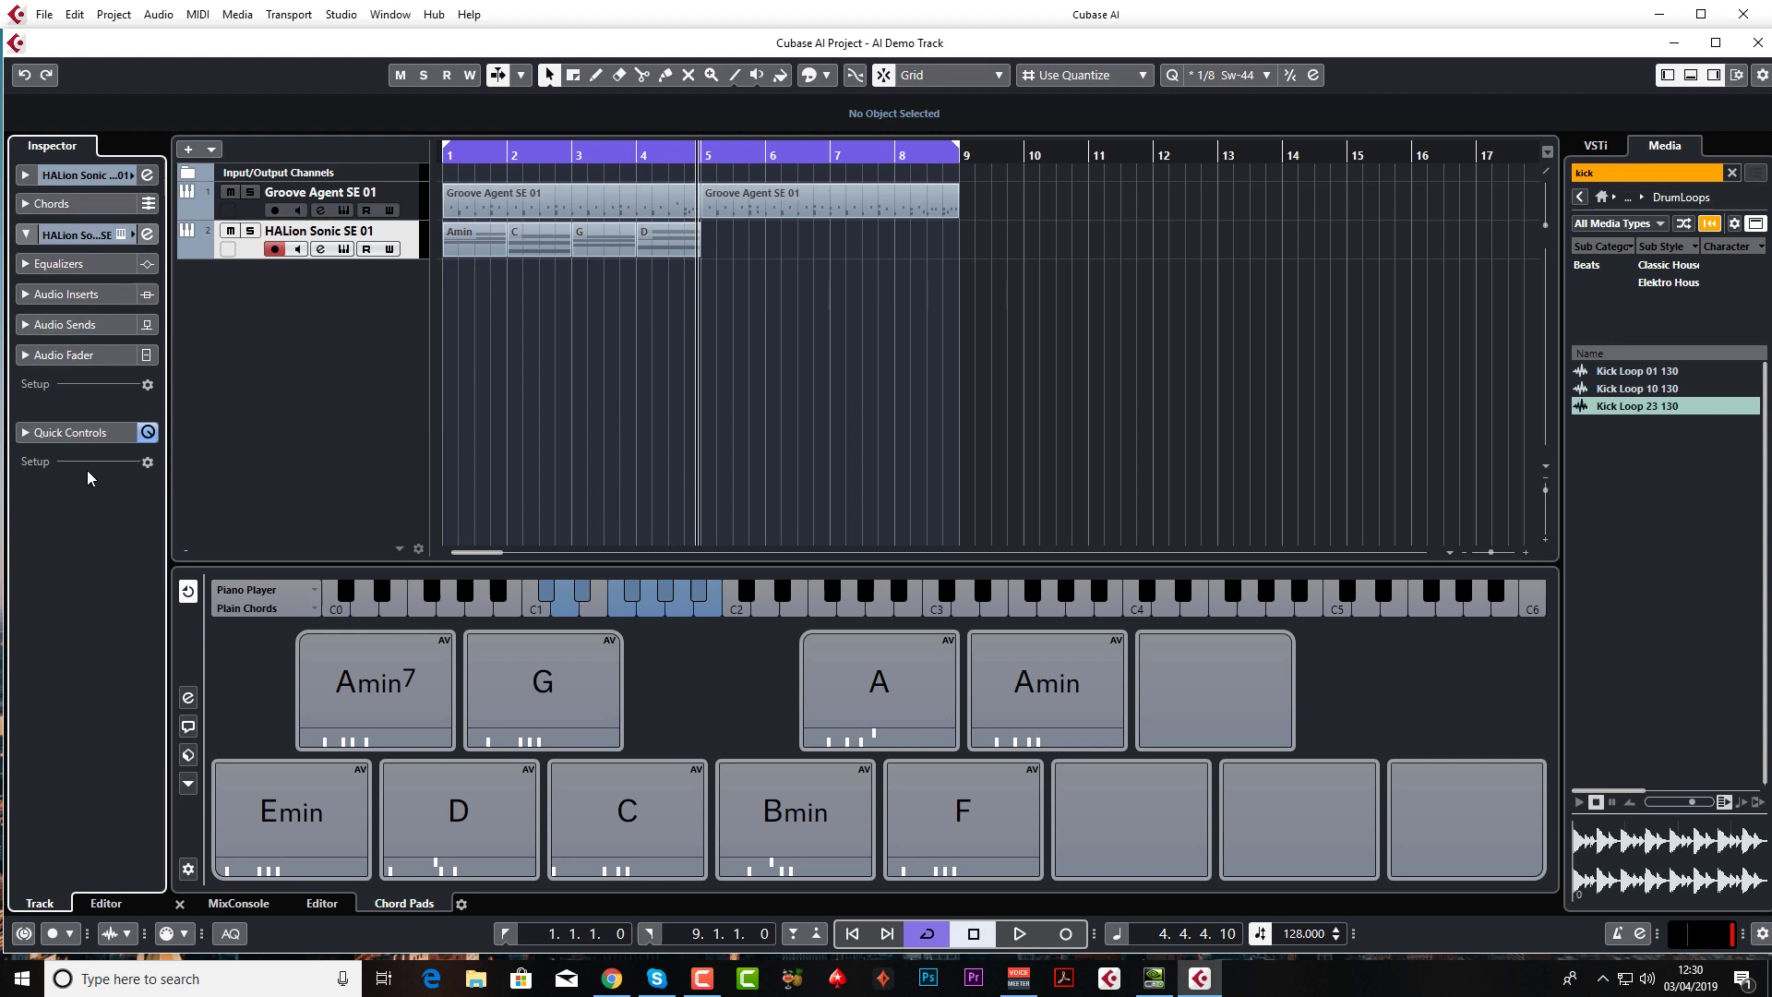
click(83, 360)
drag(60, 551, 59, 554)
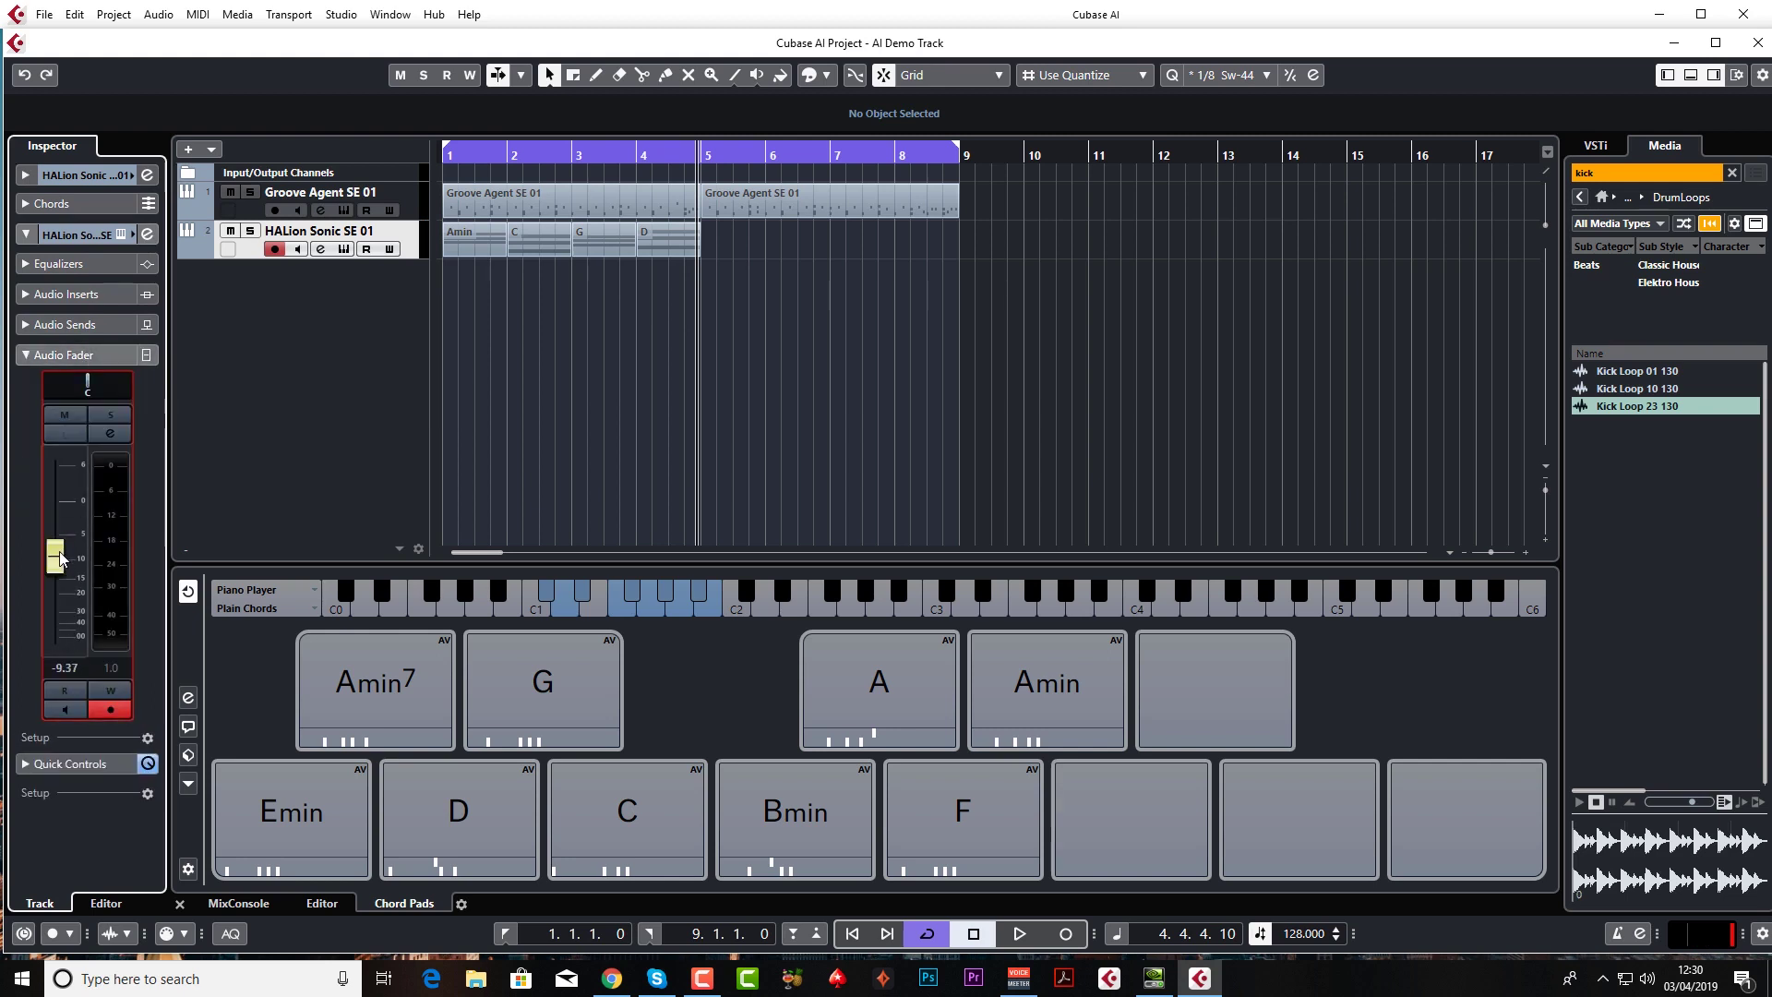
key(space)
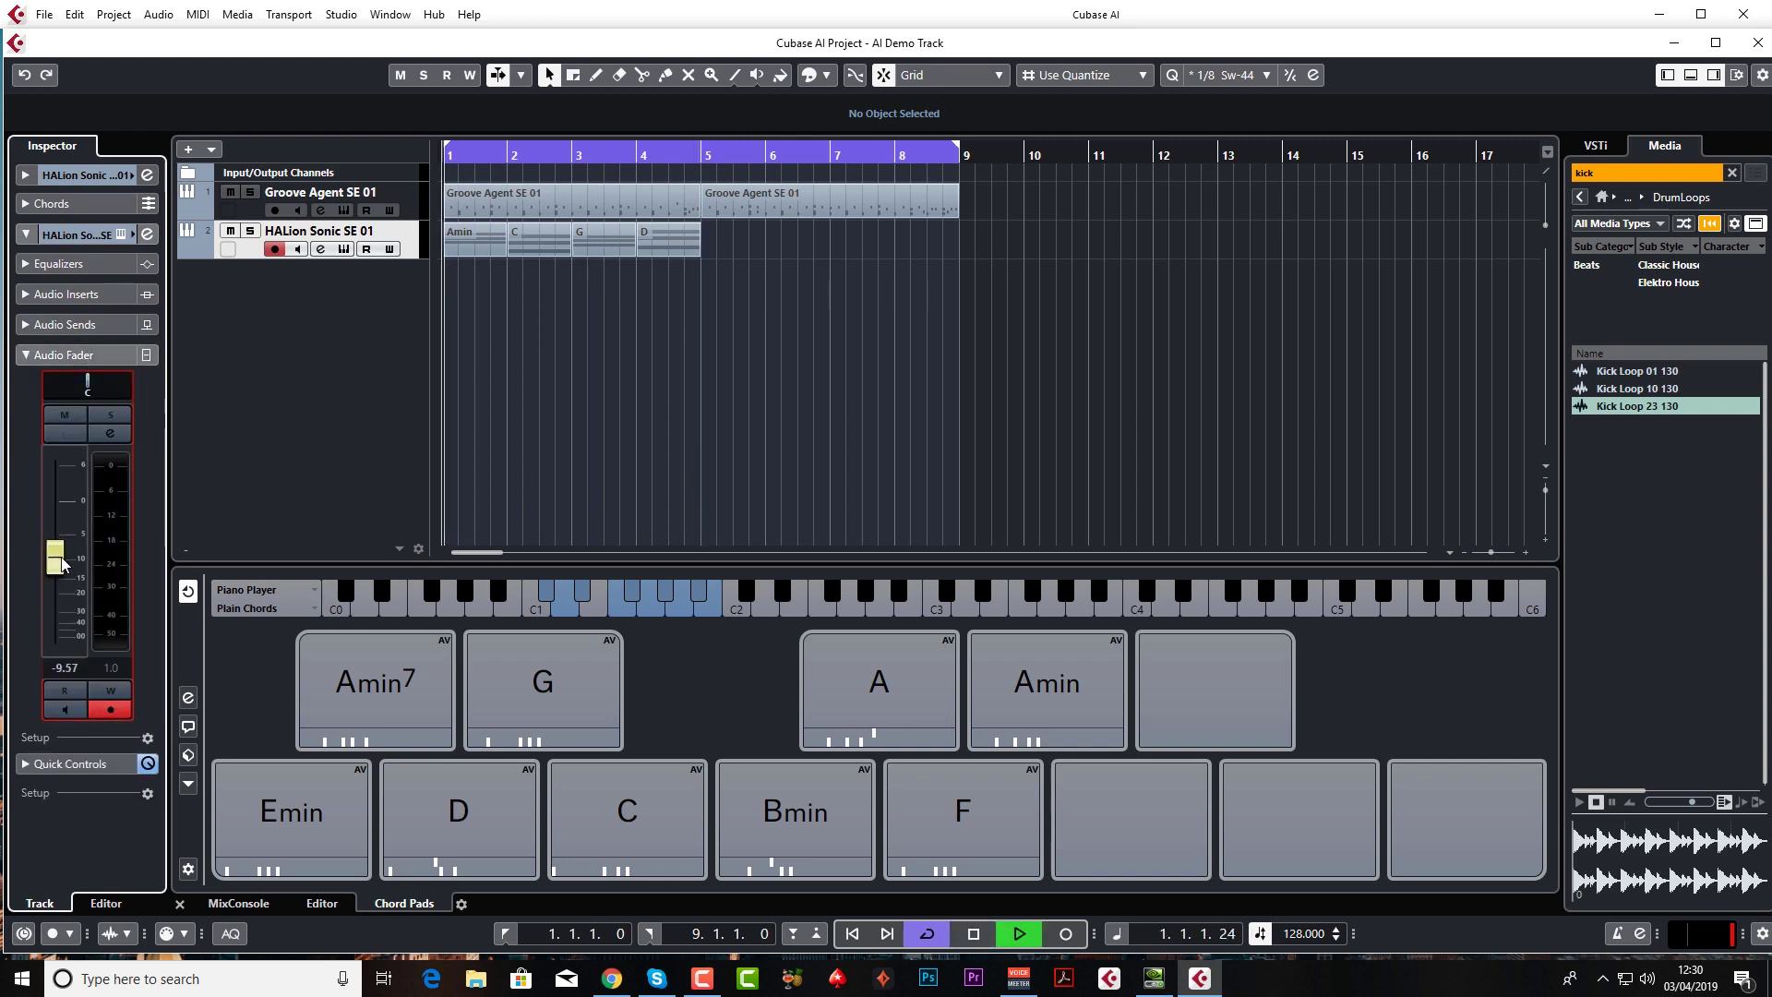
drag(60, 565, 57, 571)
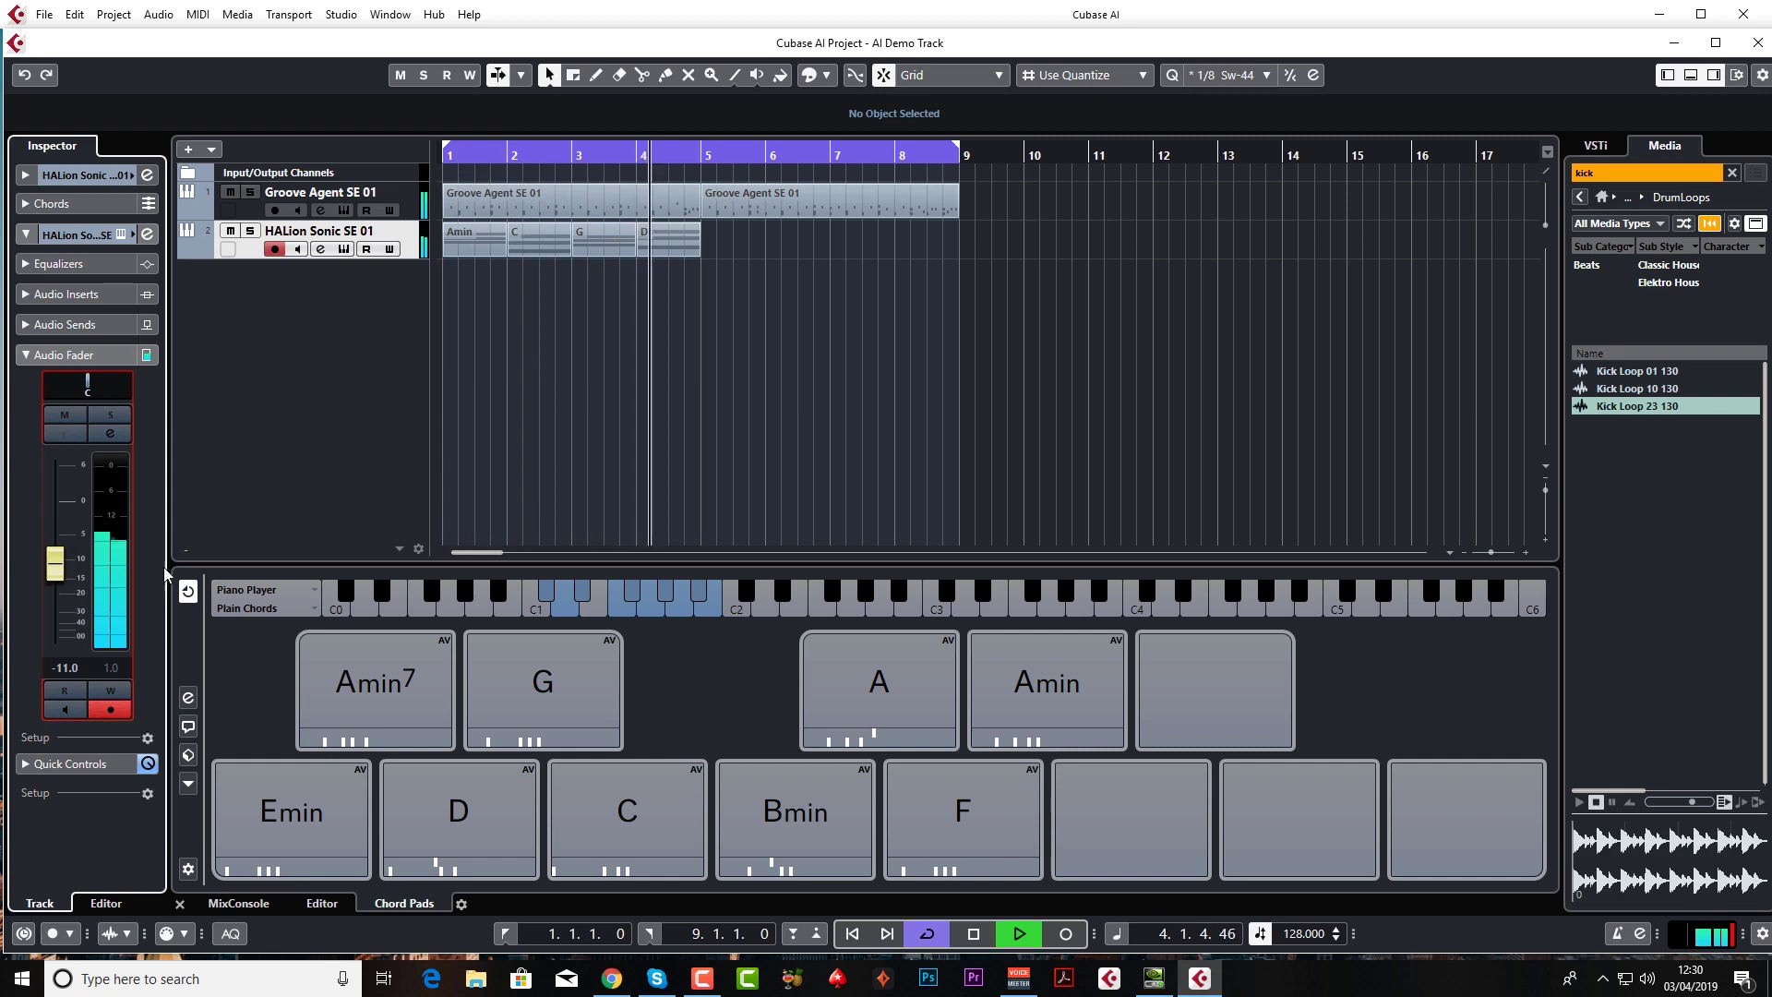
key(space)
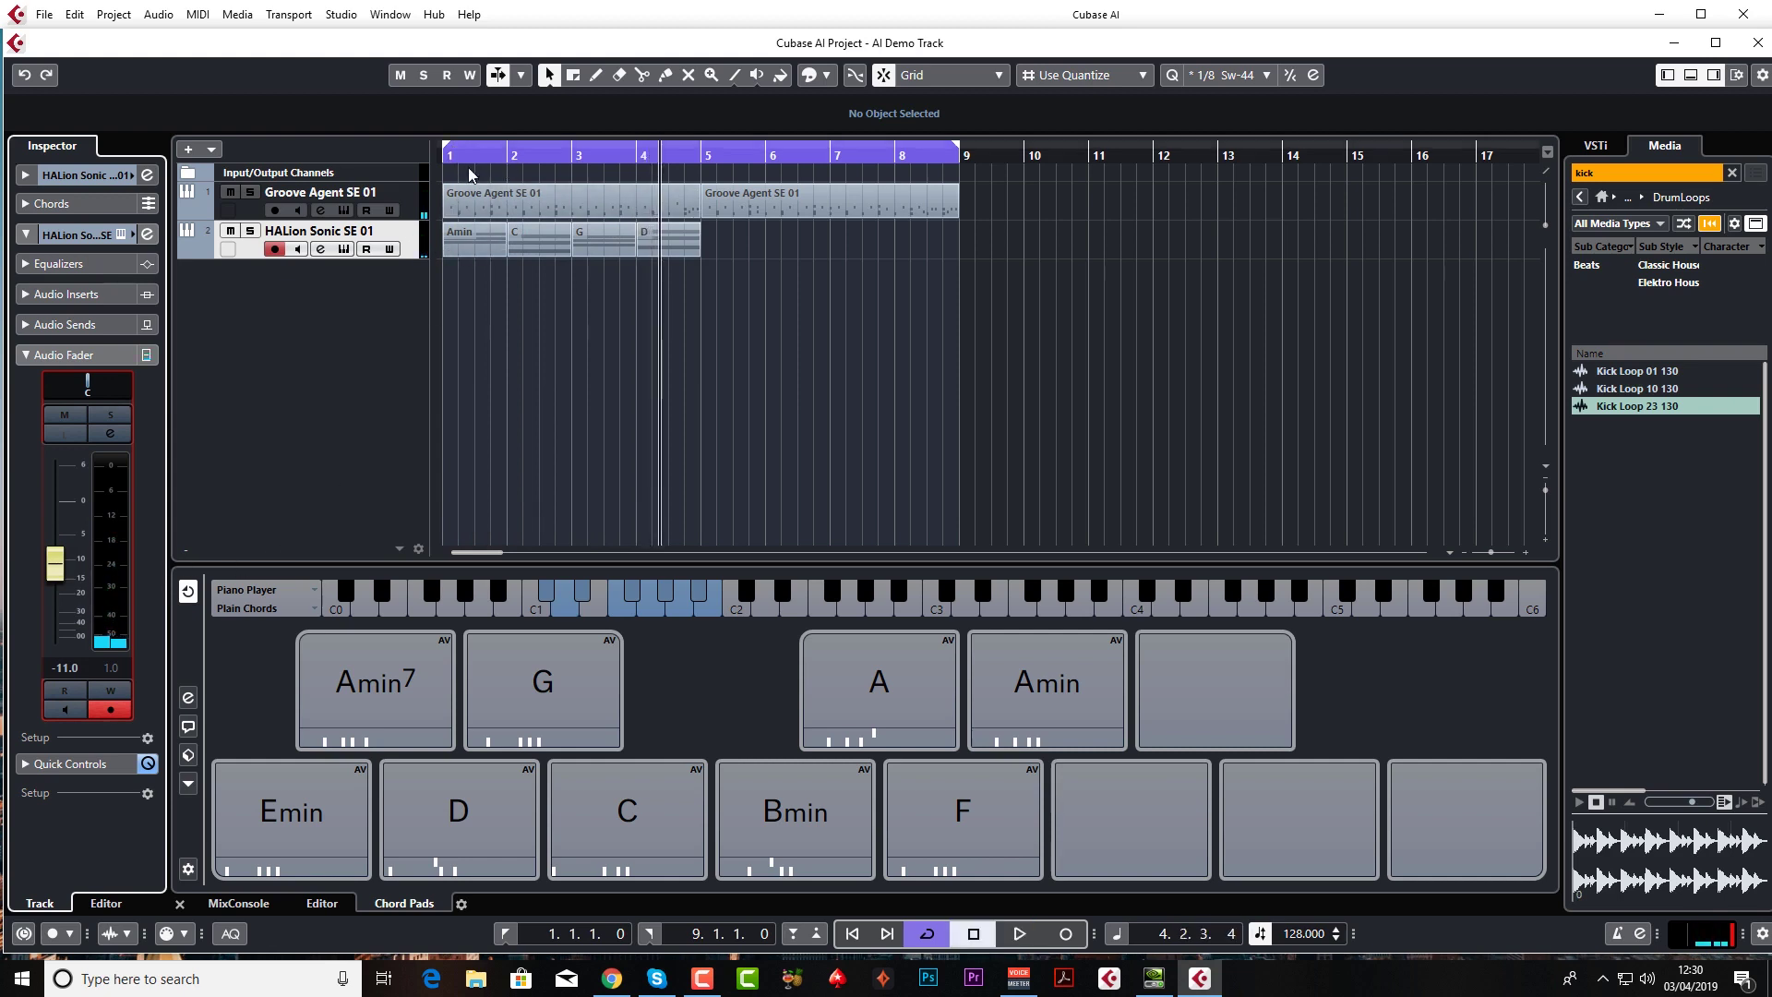
mouse_move(456, 156)
mouse_down()
mouse_move(457, 182)
mouse_move(462, 156)
mouse_up()
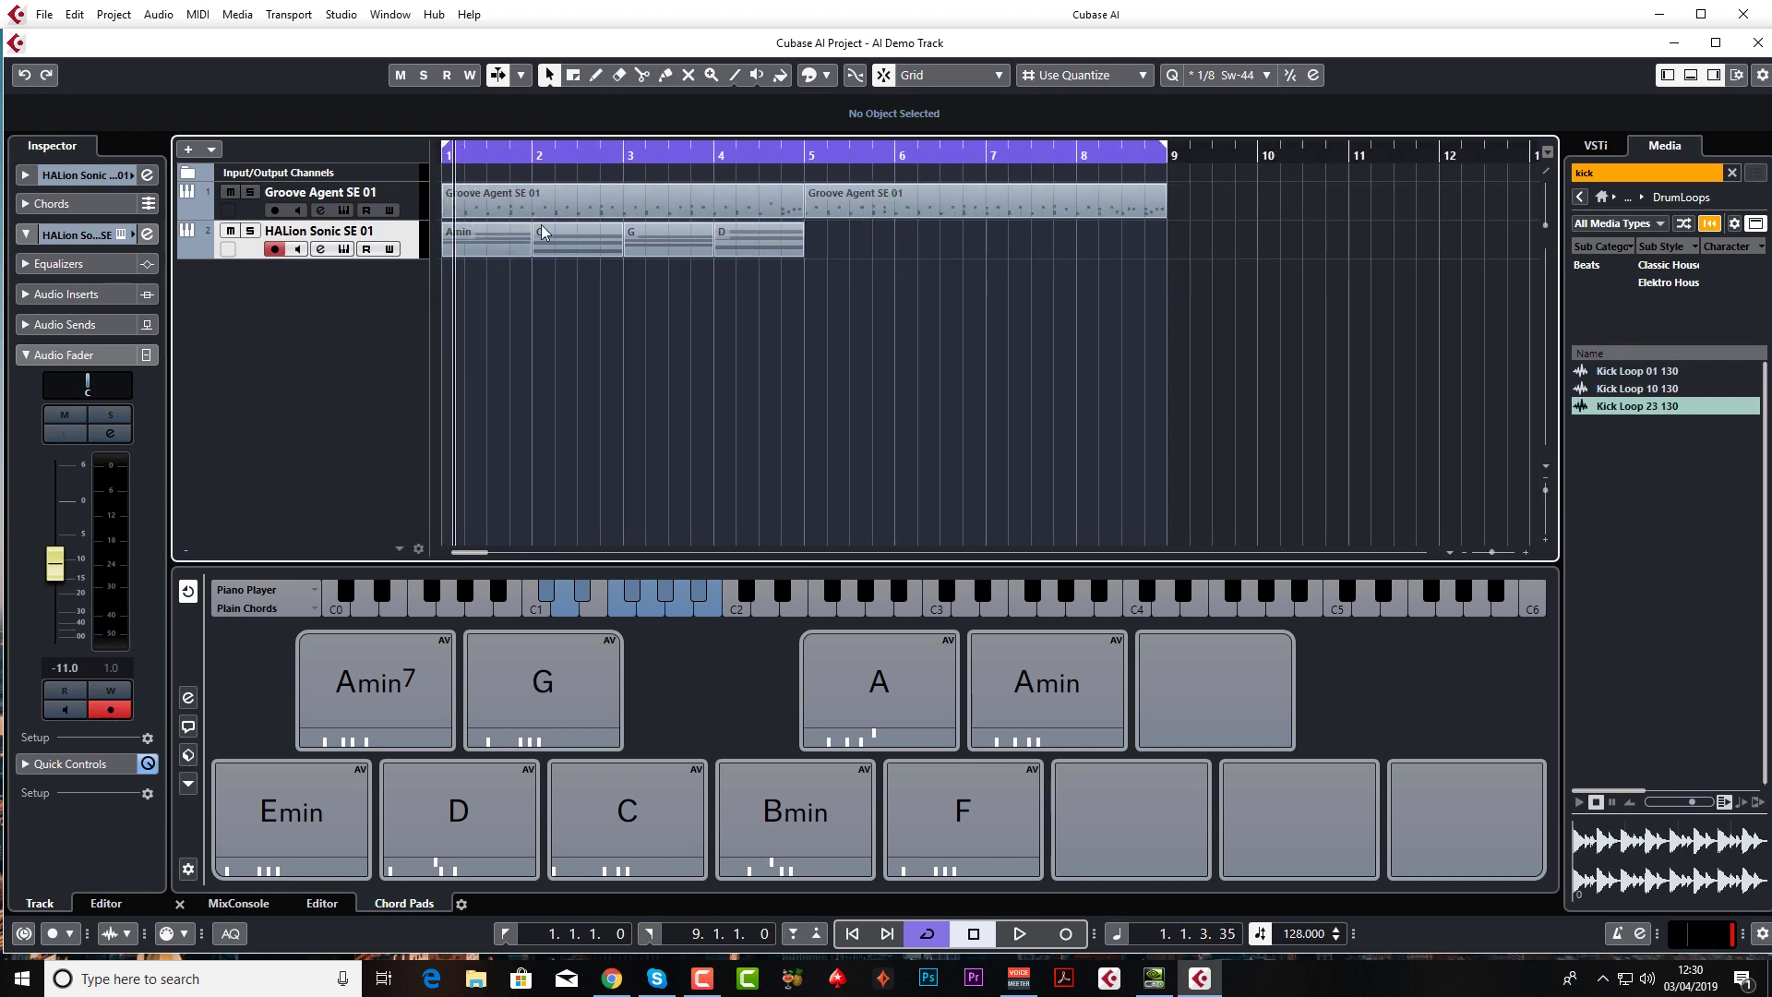
Step: Zoom in on the first bars and shorten the Amin event to end at 1.4.3.35
click(1512, 552)
click(1465, 551)
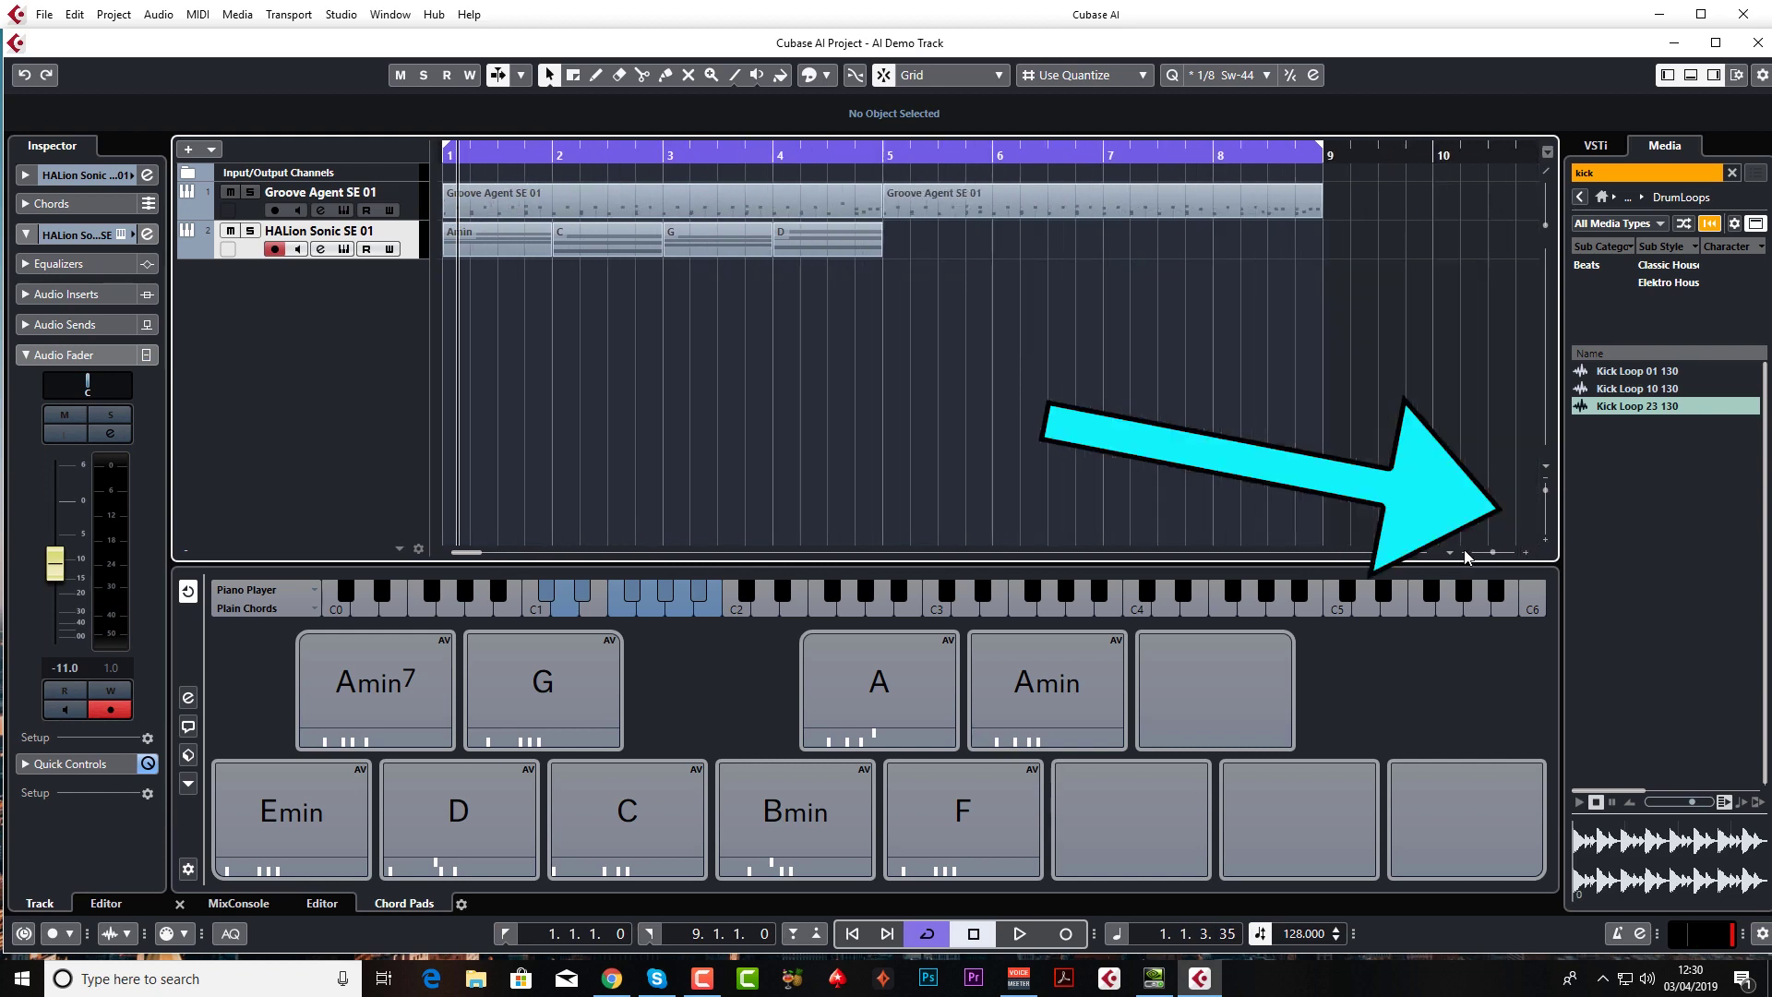
click(1464, 551)
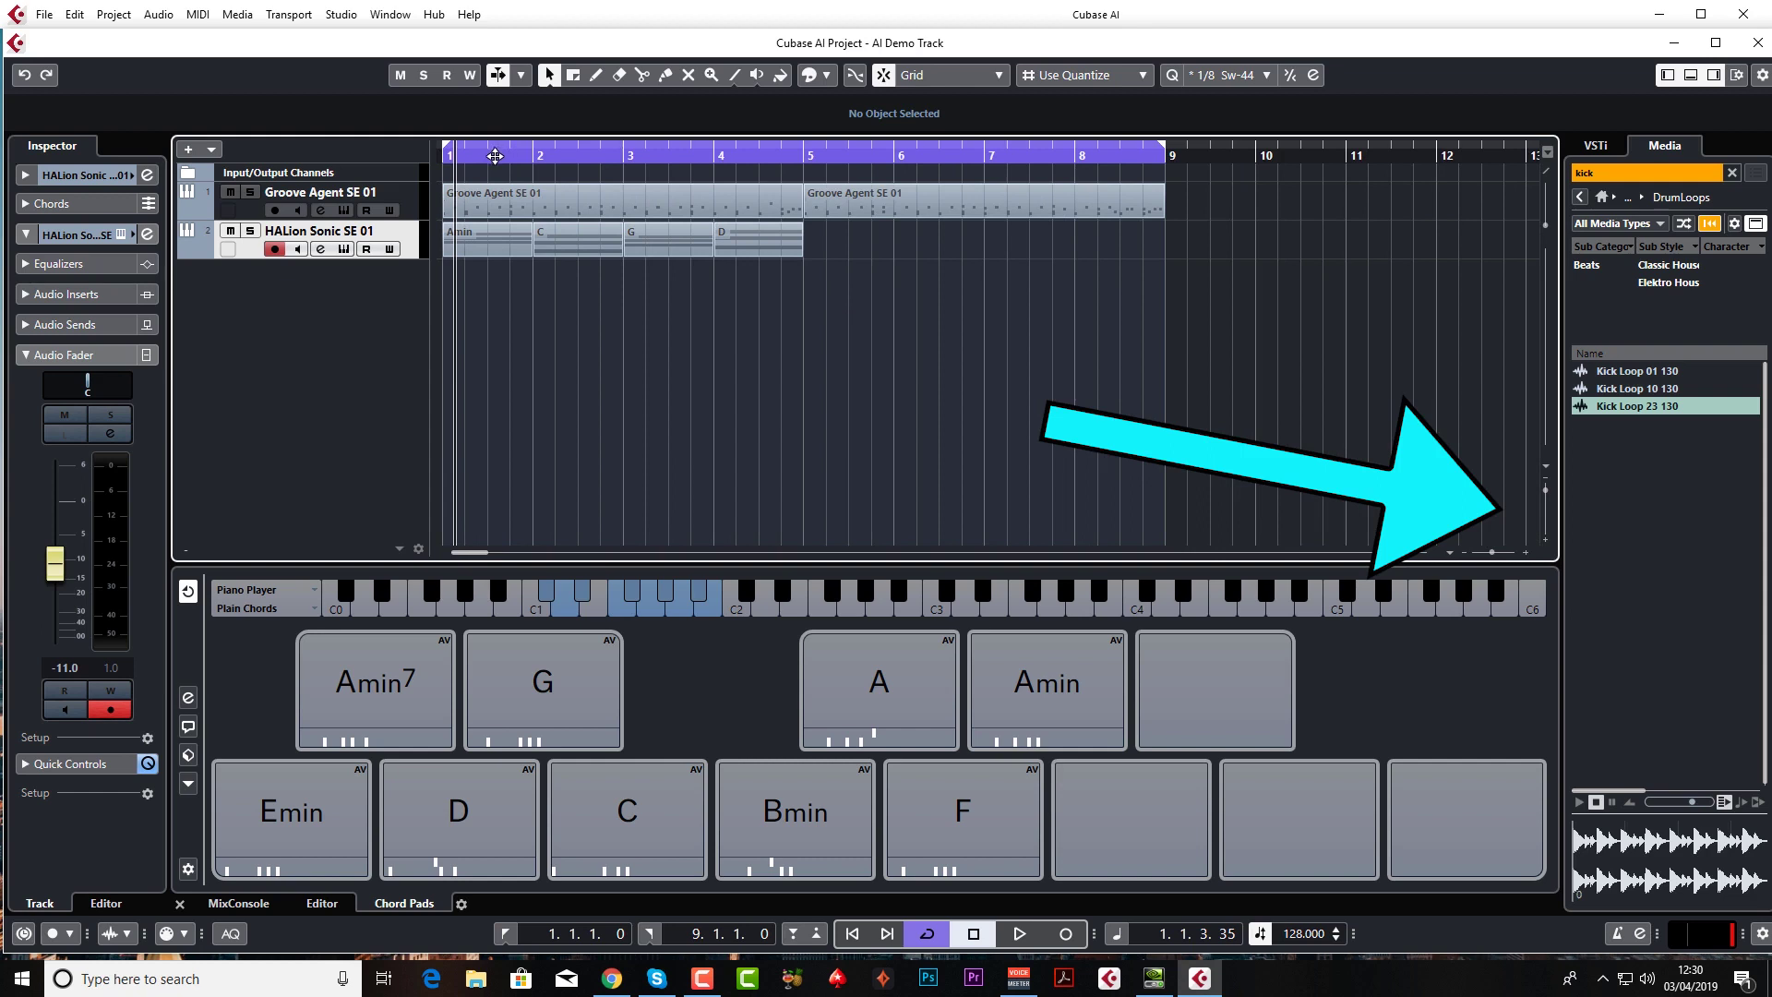
drag(498, 153, 504, 185)
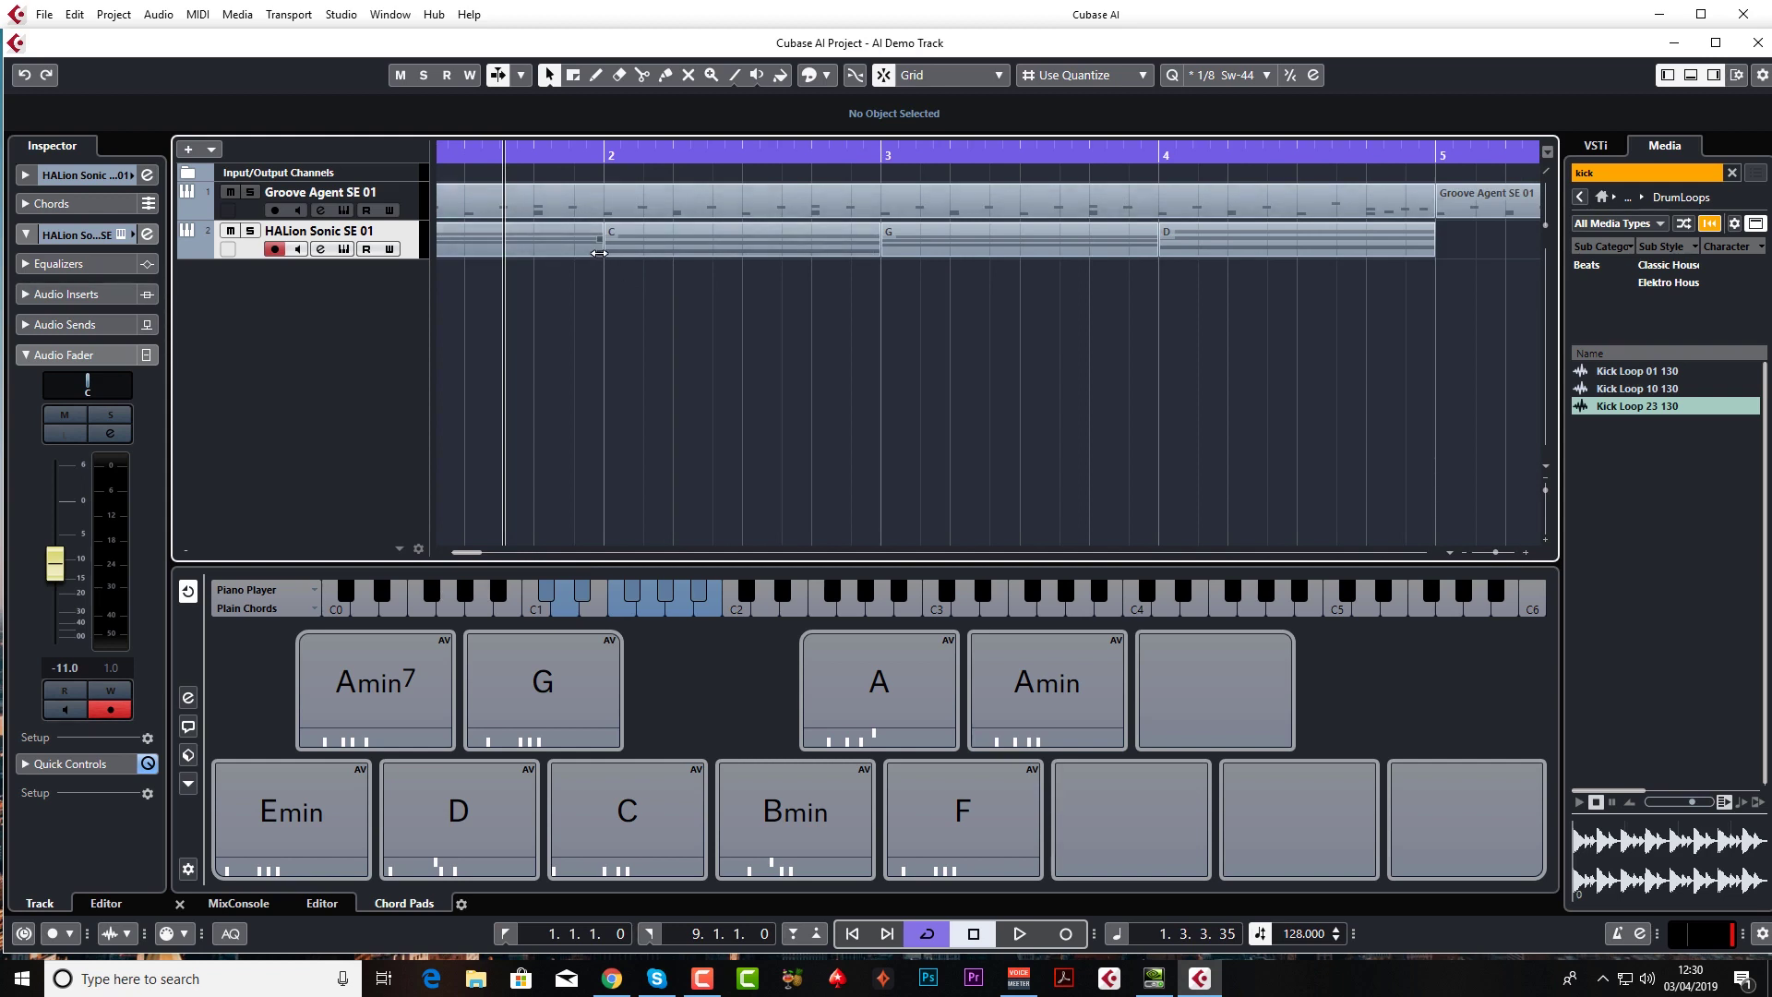
drag(599, 252, 570, 252)
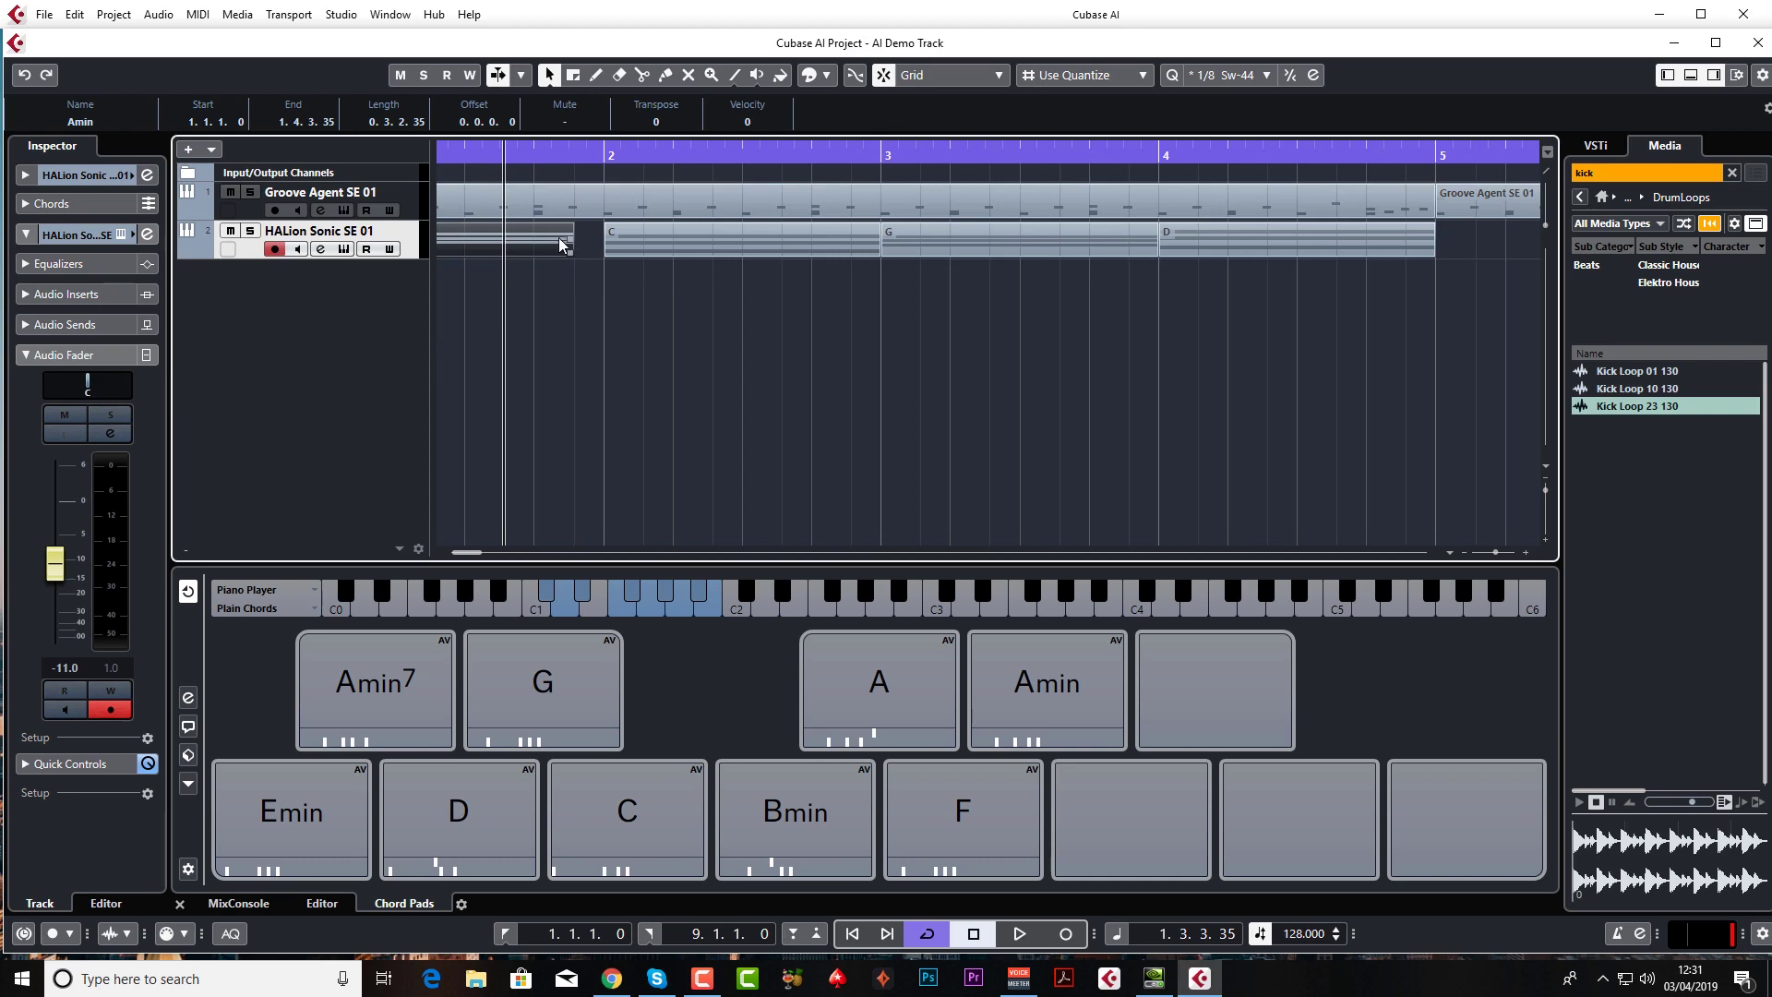
Step: In the Amin part's editor, trim notes A2, C3 and E3 to end at 1.4.3.35
double_click(561, 244)
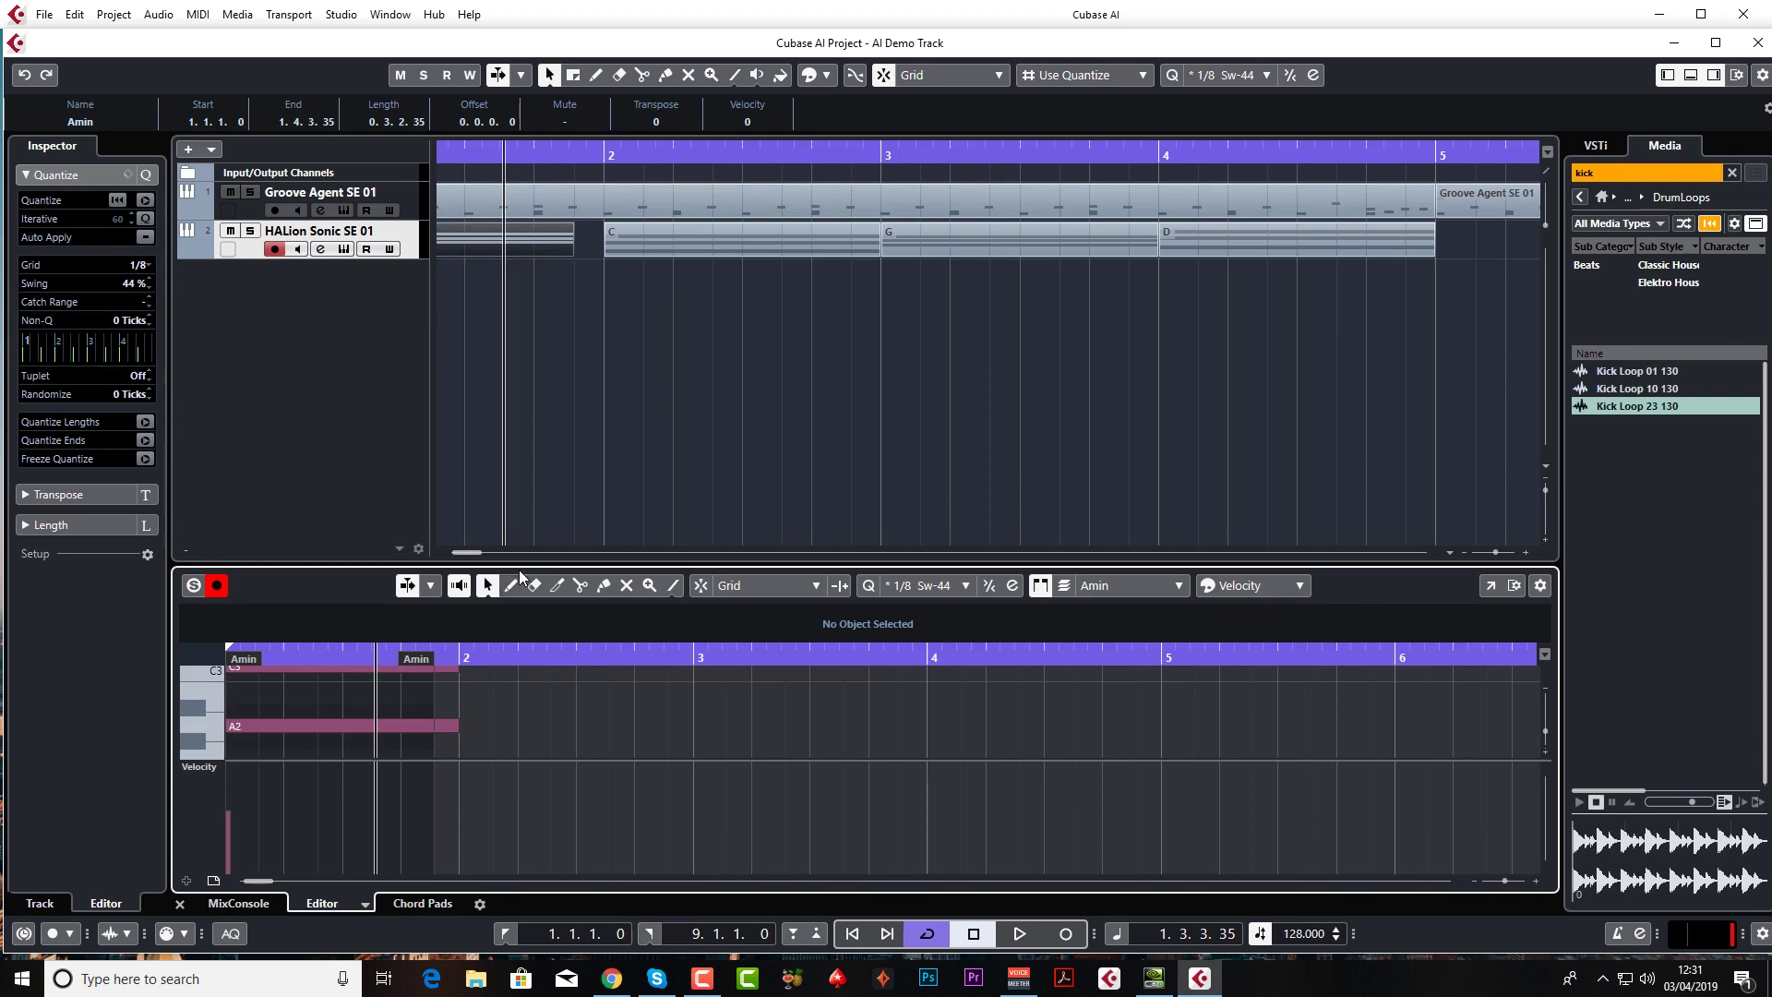
drag(521, 566, 522, 464)
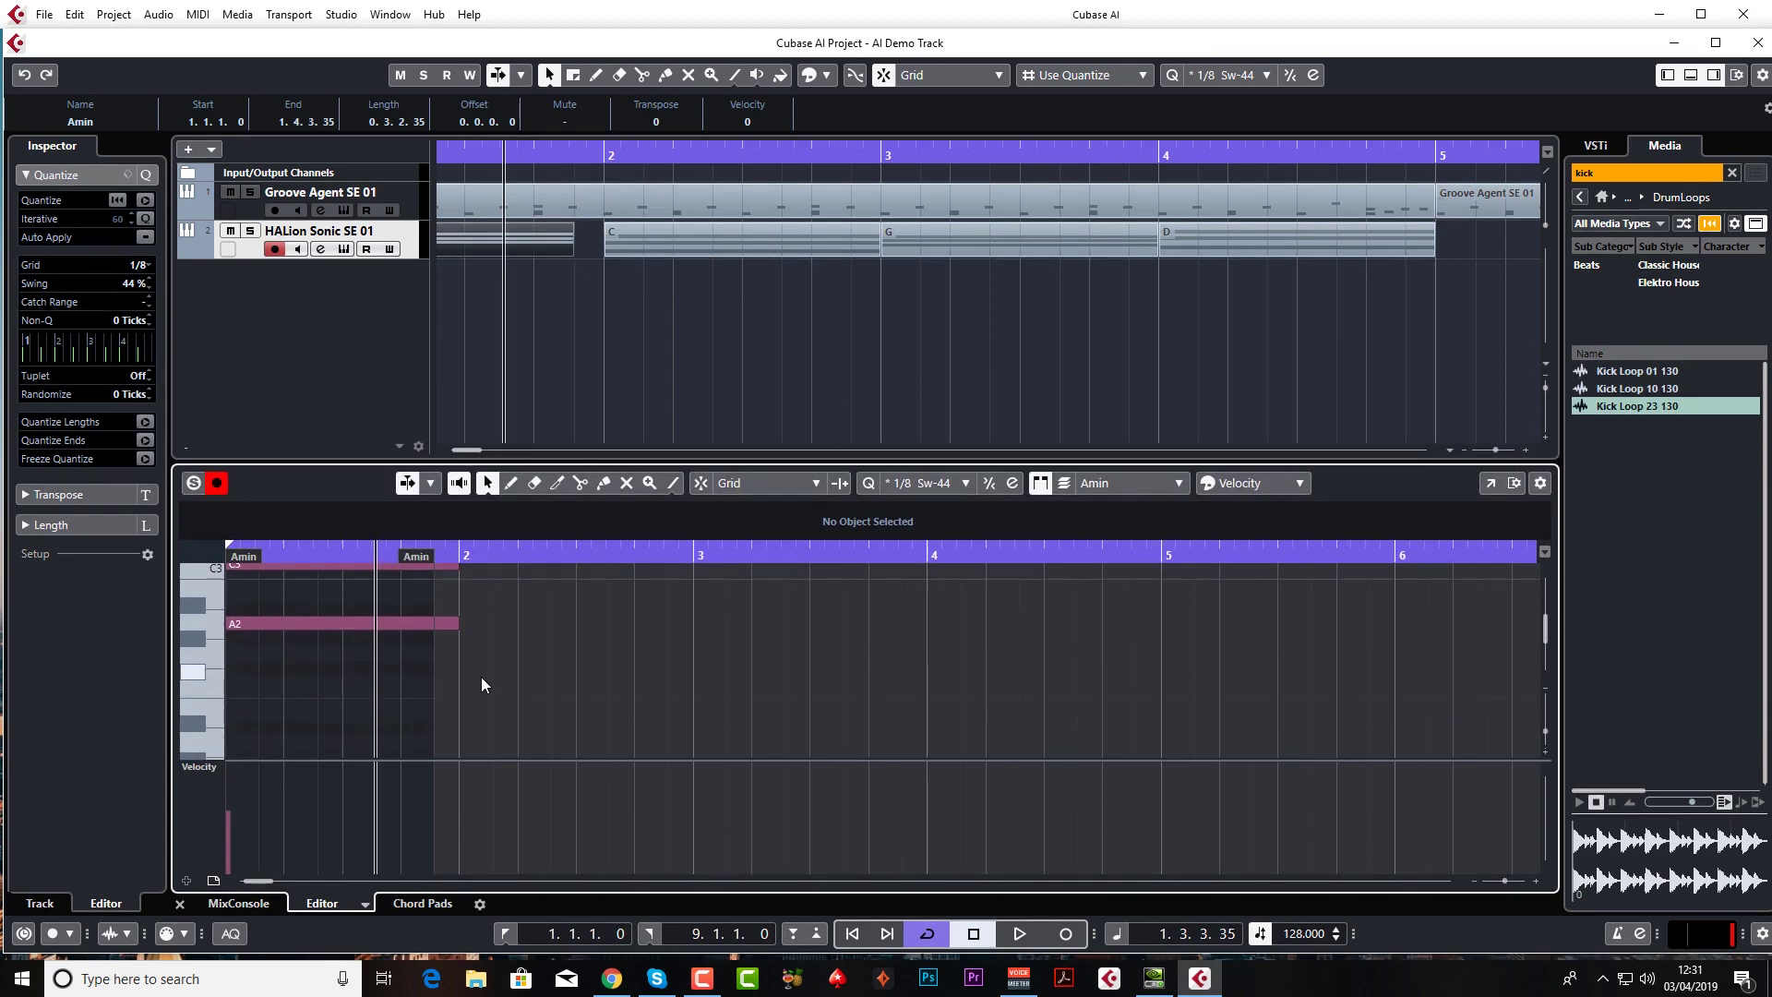
scroll(483, 683, up, 3)
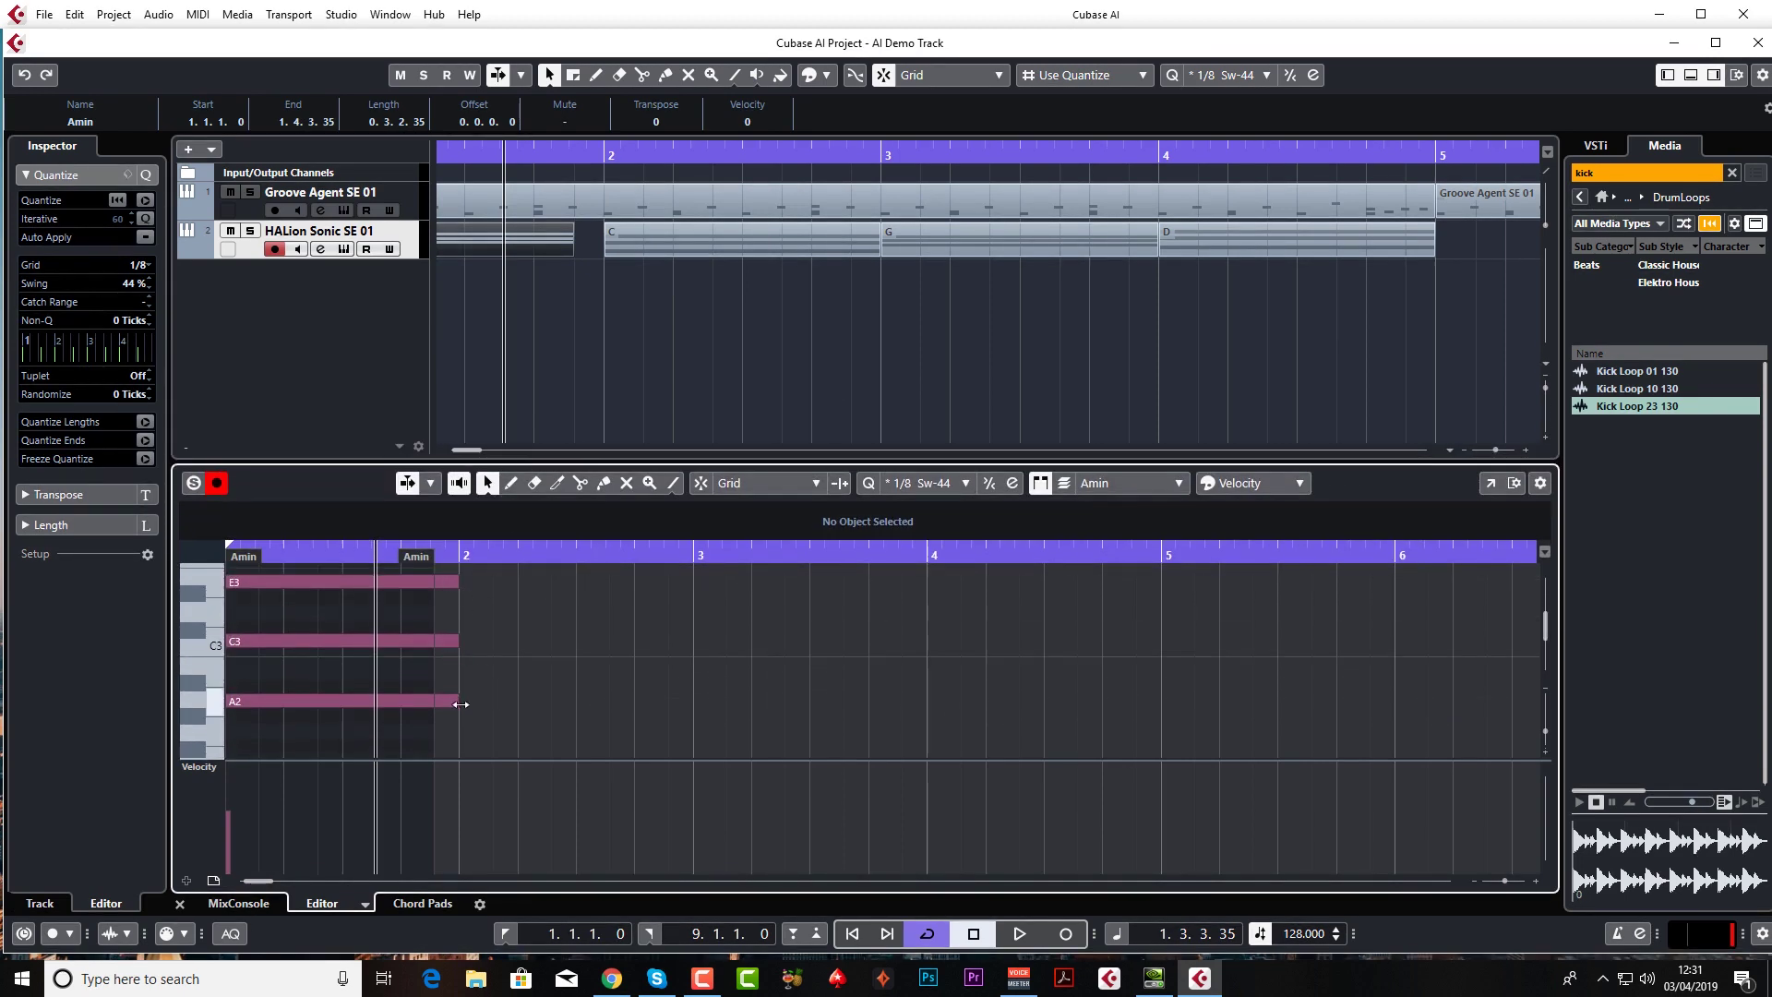
drag(498, 730, 448, 581)
drag(457, 701, 431, 705)
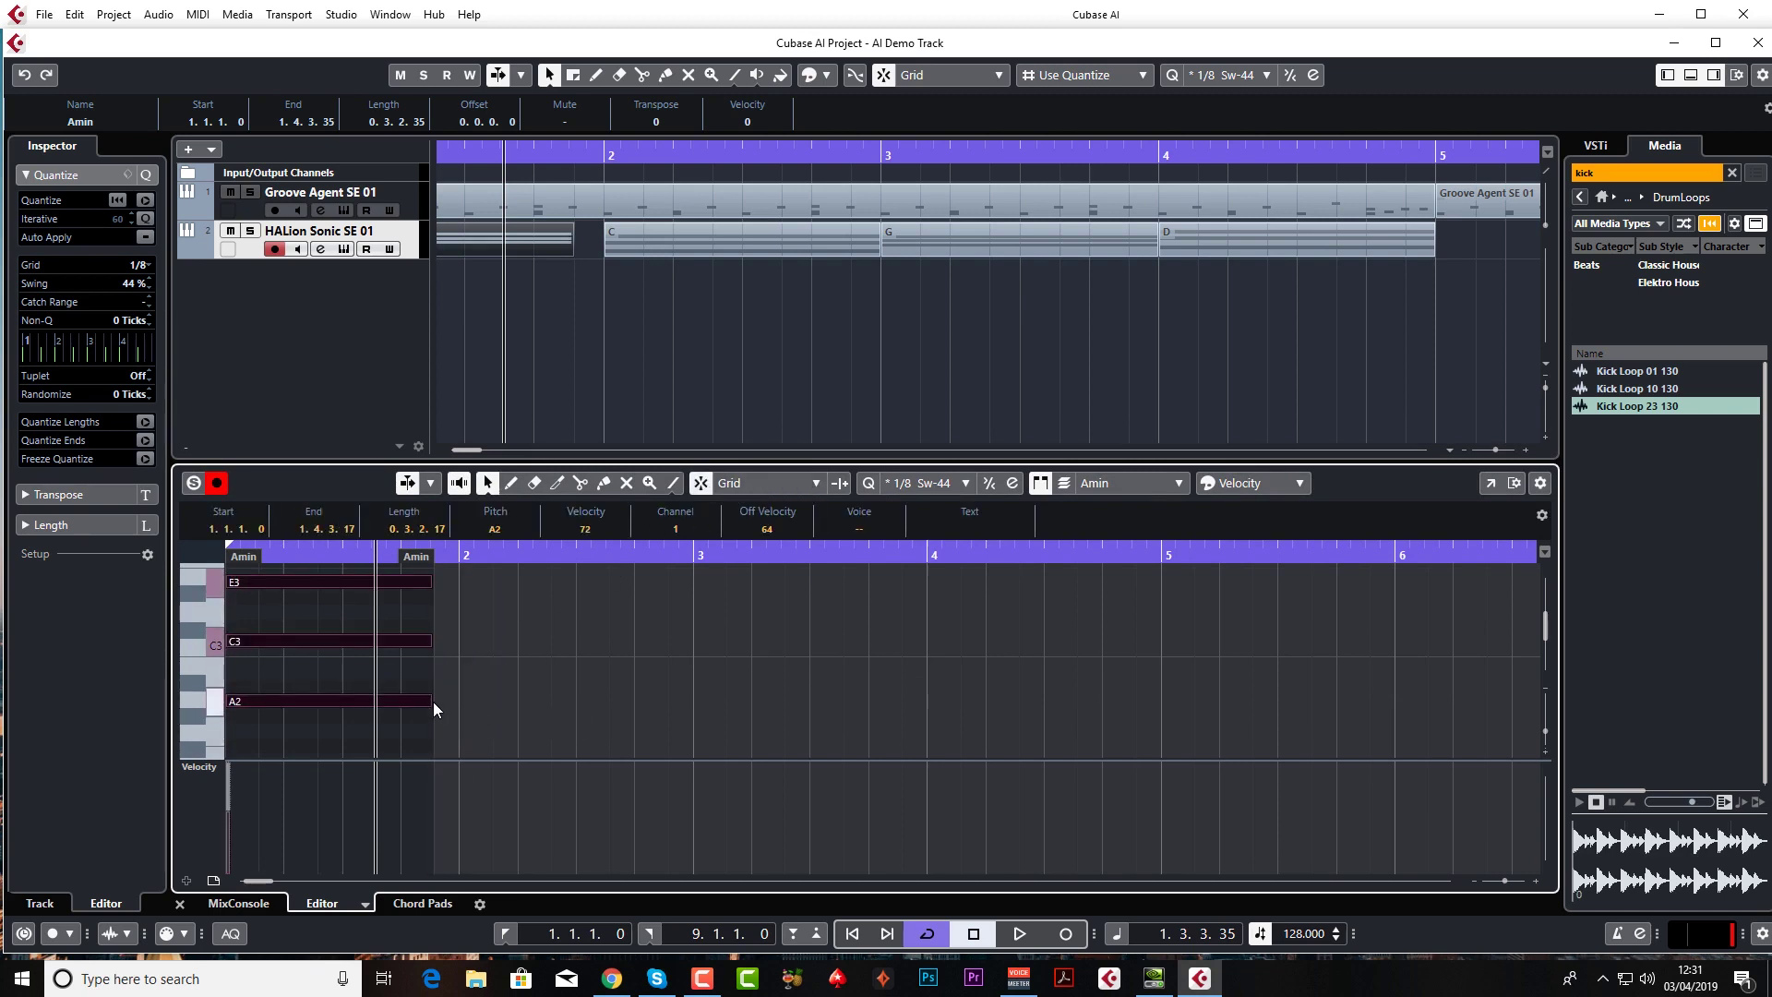
mouse_move(429, 700)
mouse_down()
mouse_move(458, 702)
mouse_move(406, 701)
mouse_move(434, 701)
mouse_up()
Step: Split the G chord event at 3.4.3.35 with the Scissors tool and delete the leftover tail
right_click(1043, 333)
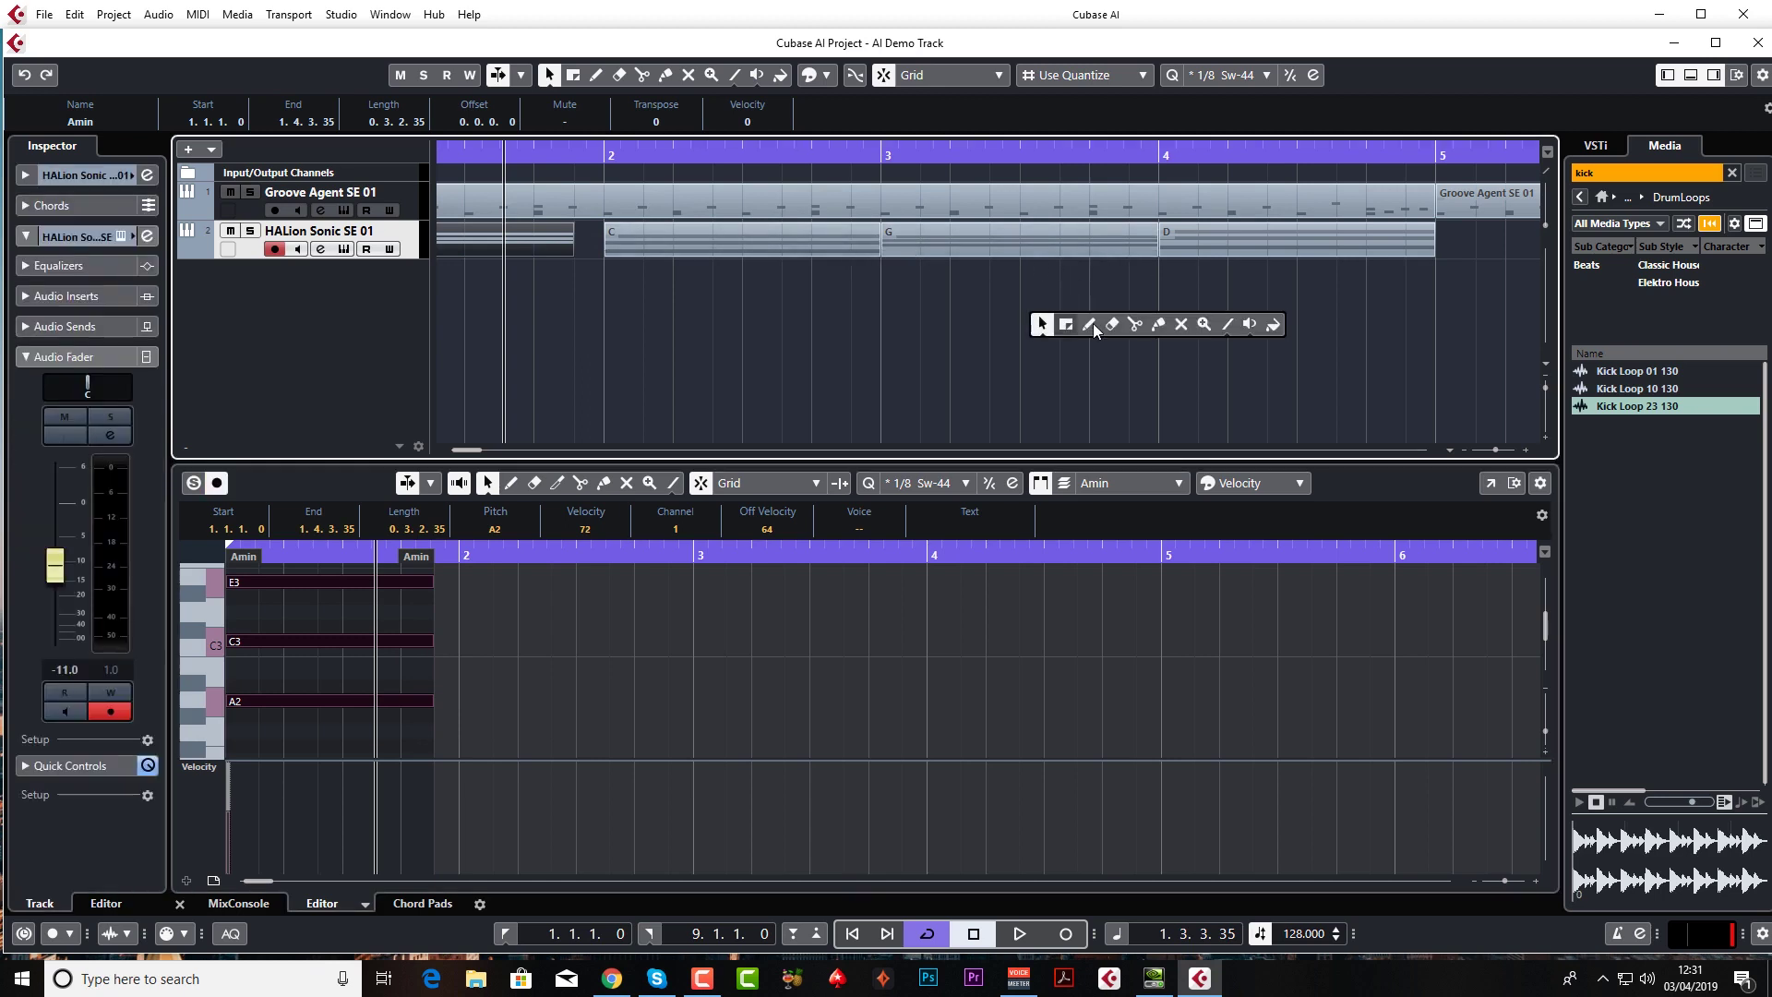
click(1142, 323)
click(1142, 257)
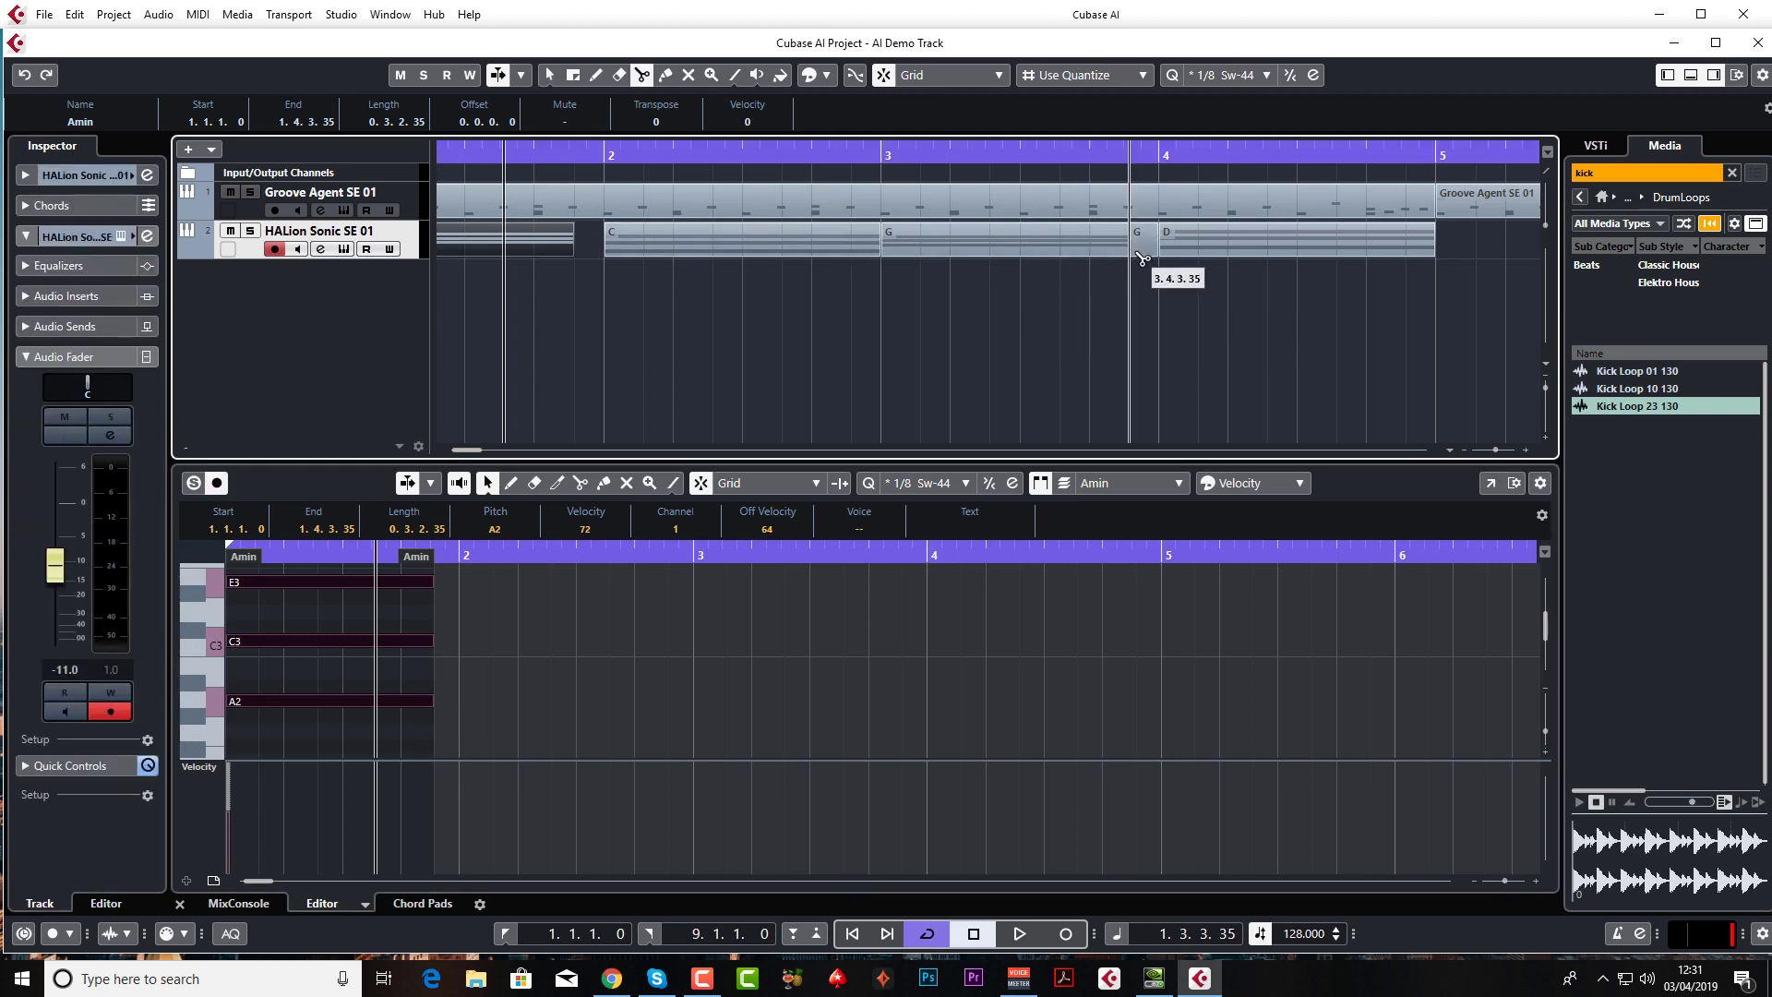
click(1141, 244)
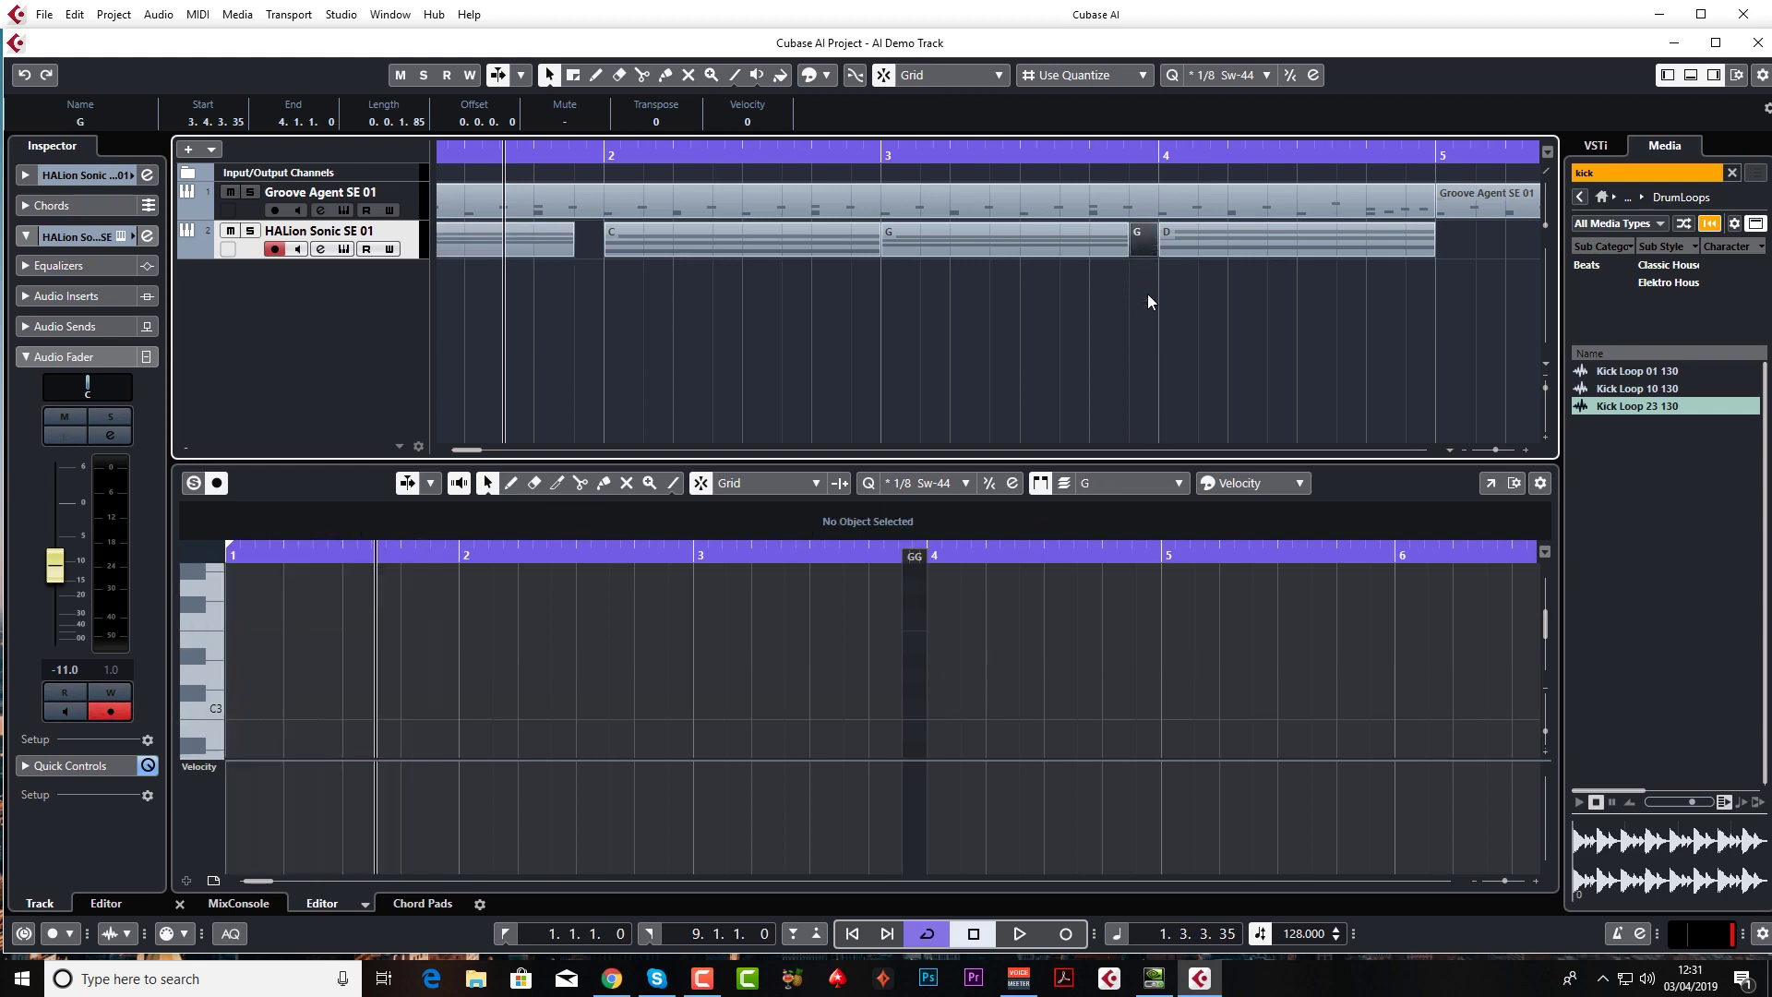
key(Delete)
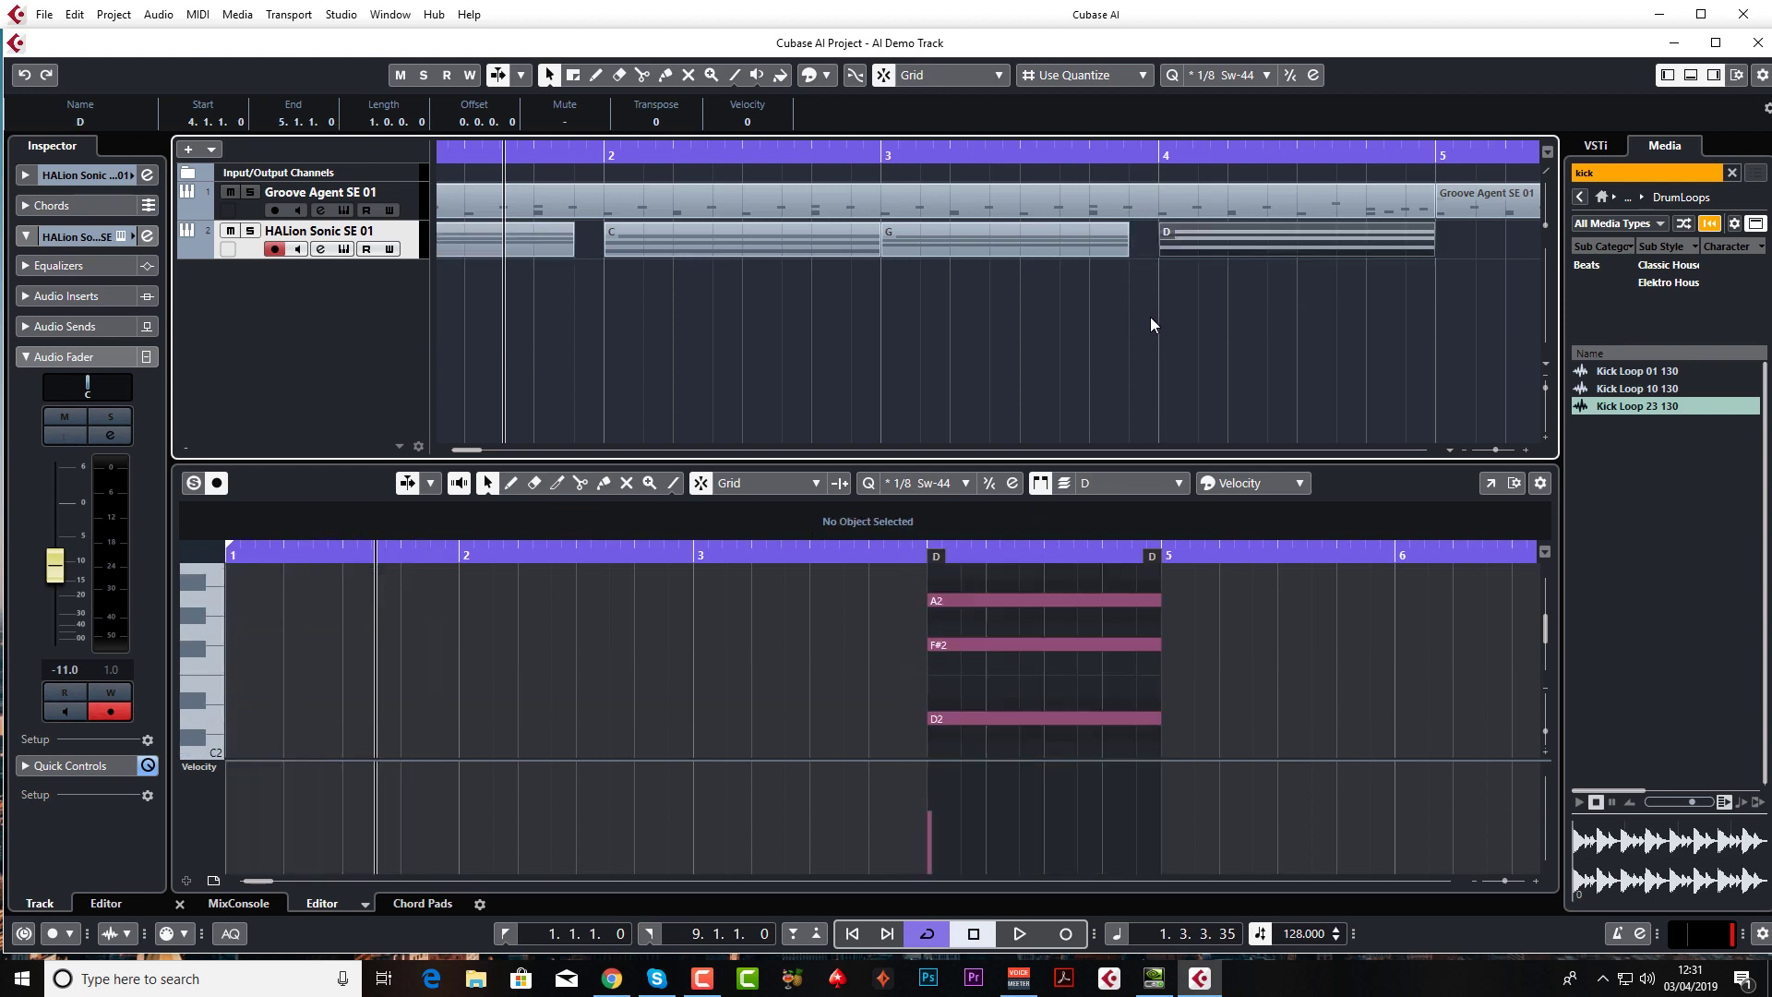
Step: Move the C chord to 1.4.3.35 and the D chord to 3.4.3.35, then play back
click(712, 241)
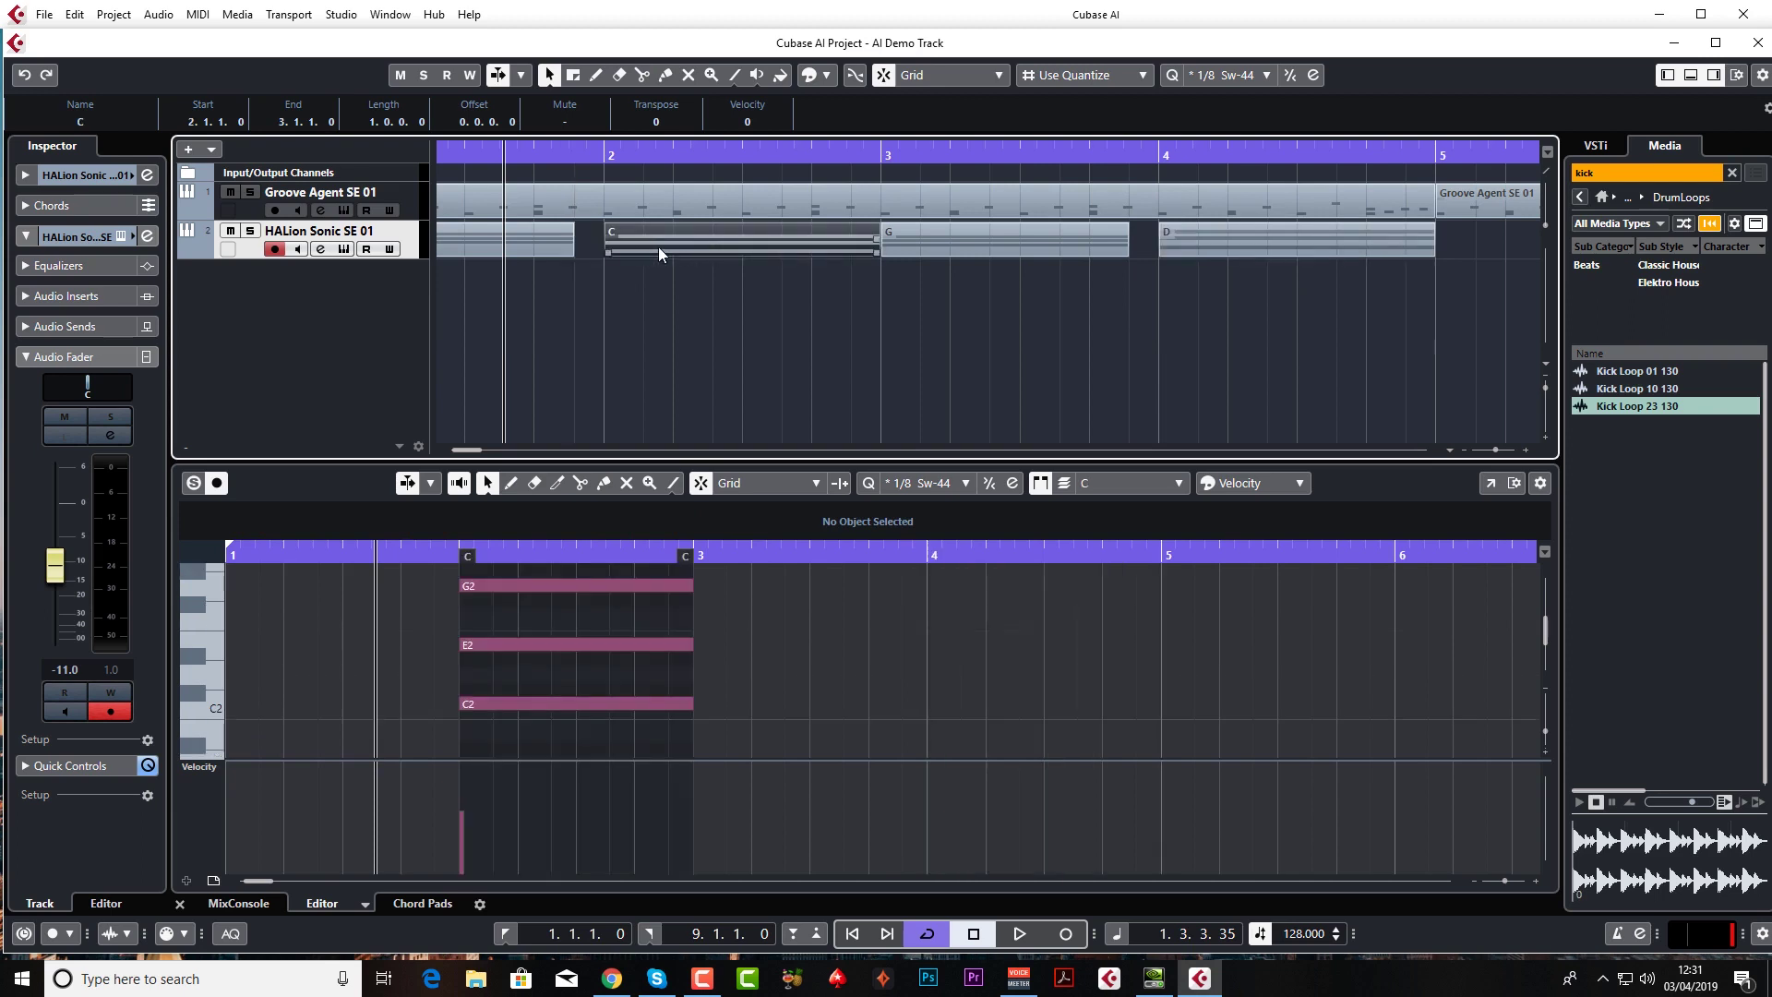
drag(716, 240, 686, 240)
drag(1270, 236, 1239, 240)
key(g)
key(g)
key(g)
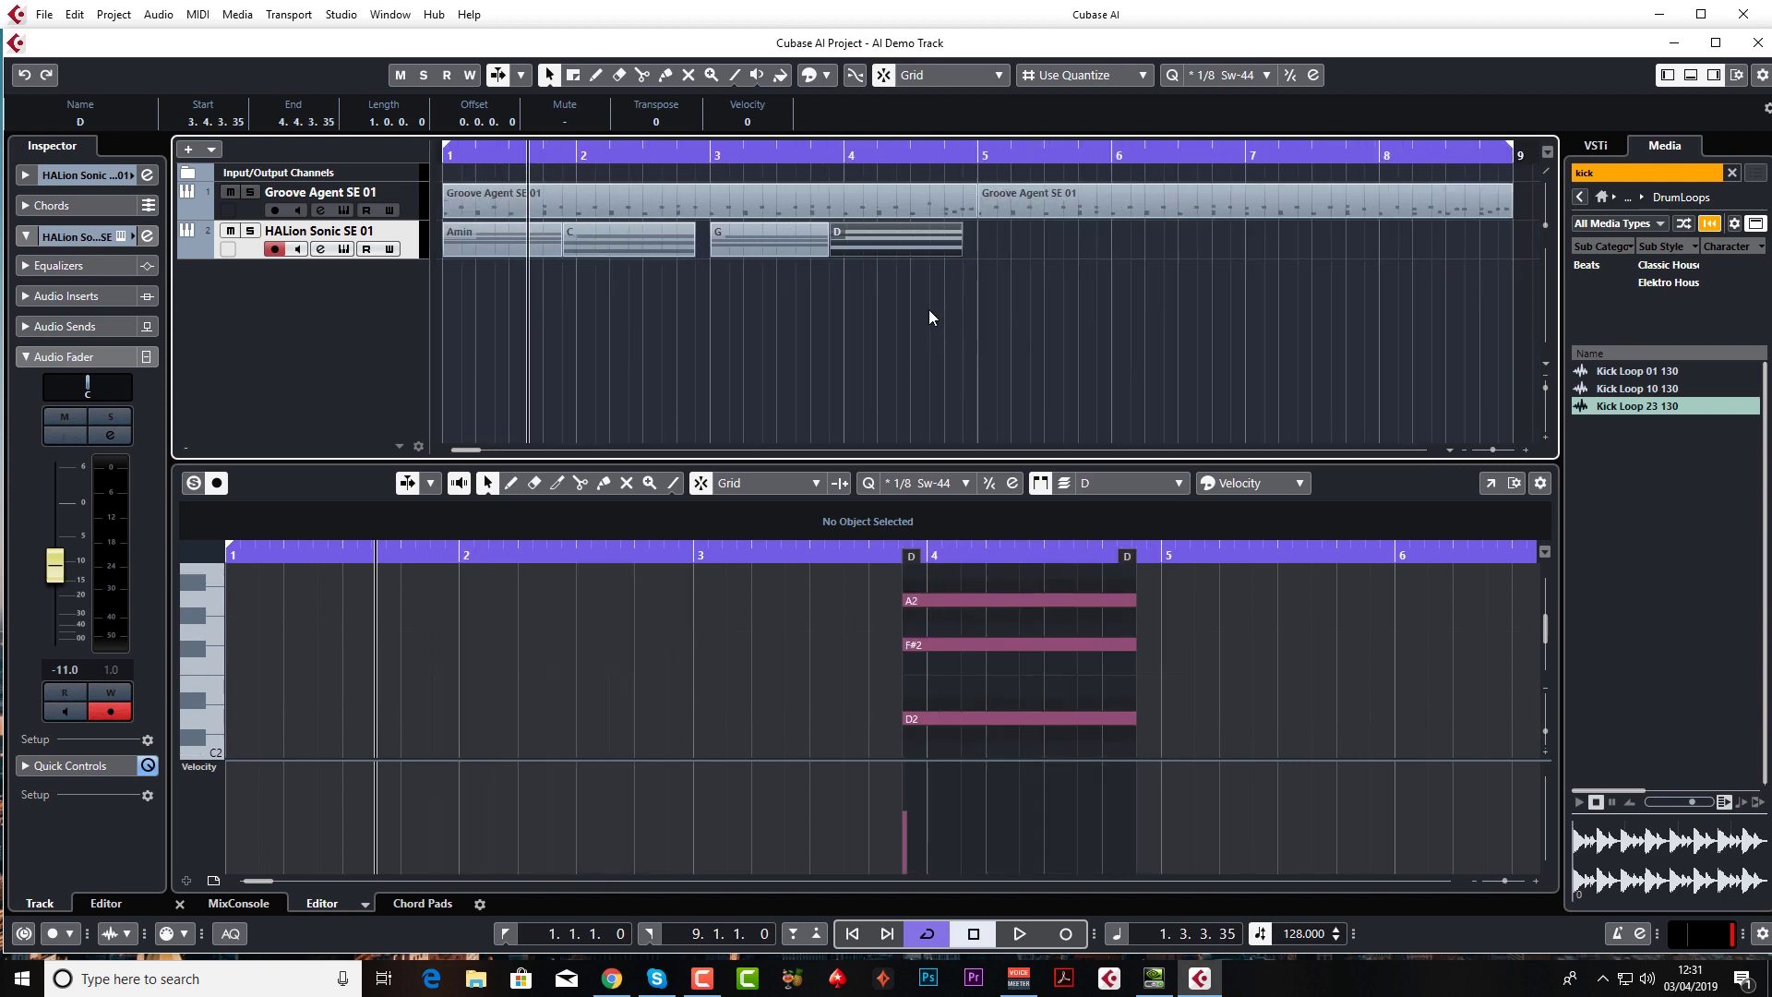
key(space)
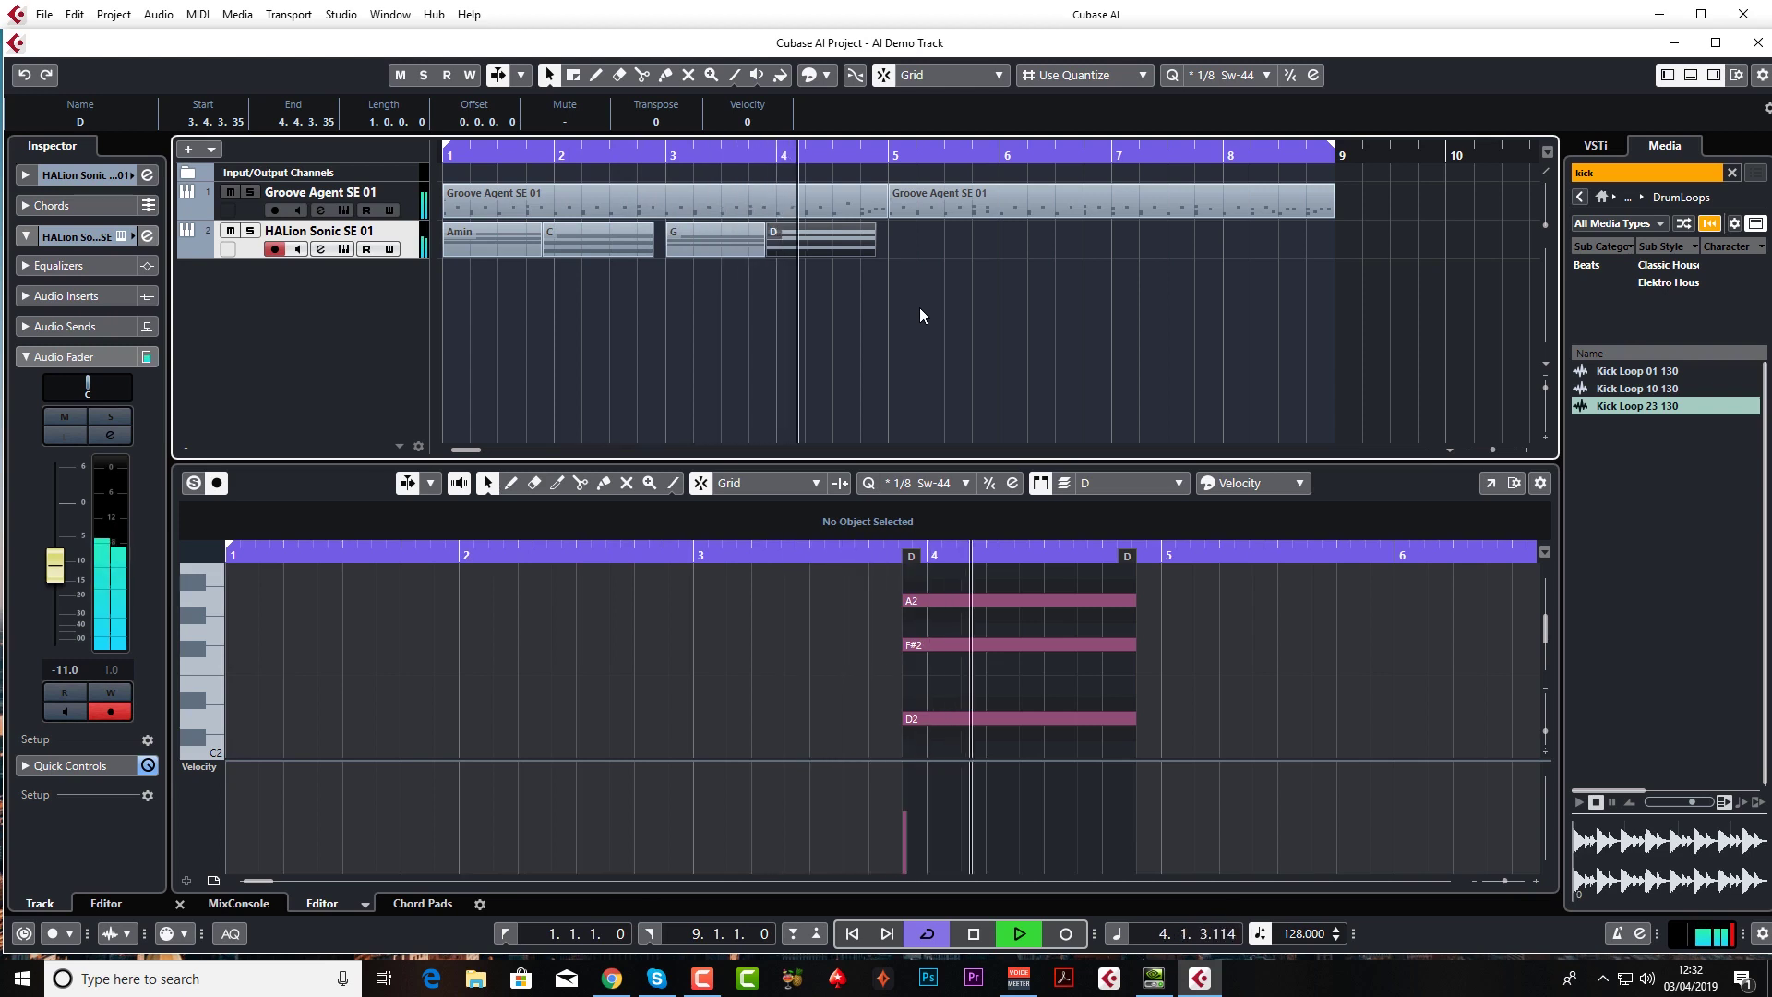
key(space)
Step: Undo the chord moves so C, G and D sit back on bars 2, 3 and 4
drag(756, 157, 741, 150)
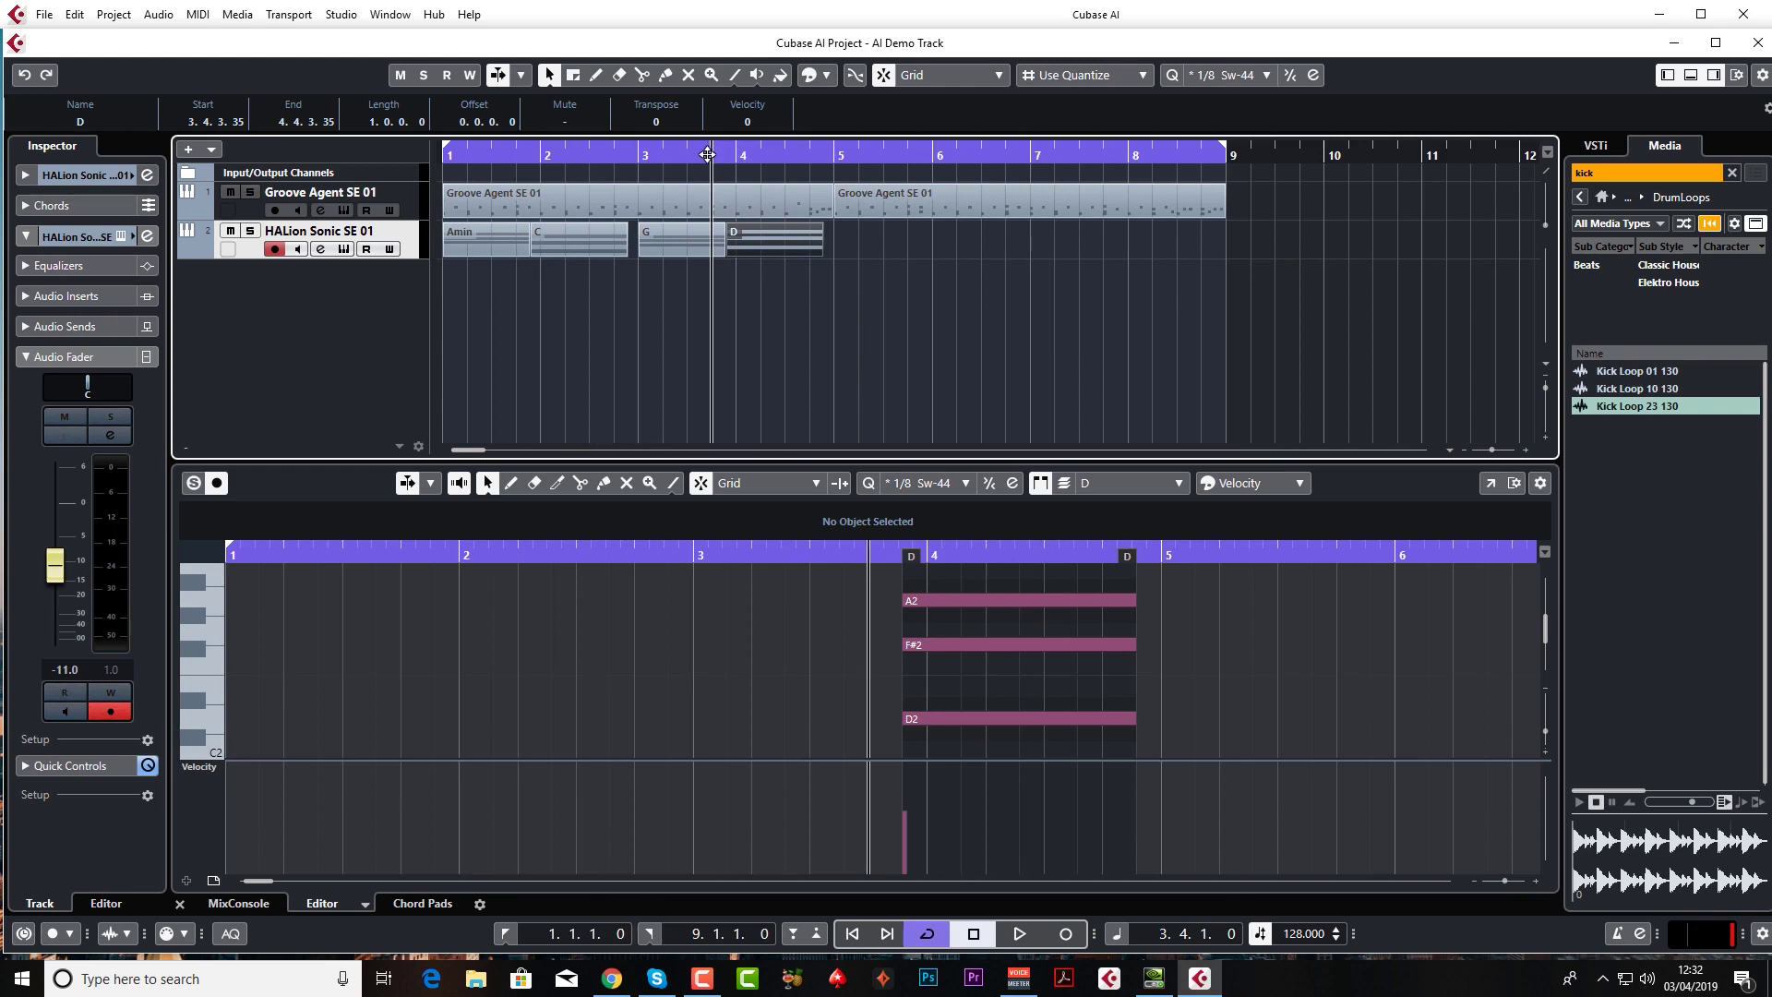
drag(707, 155, 765, 184)
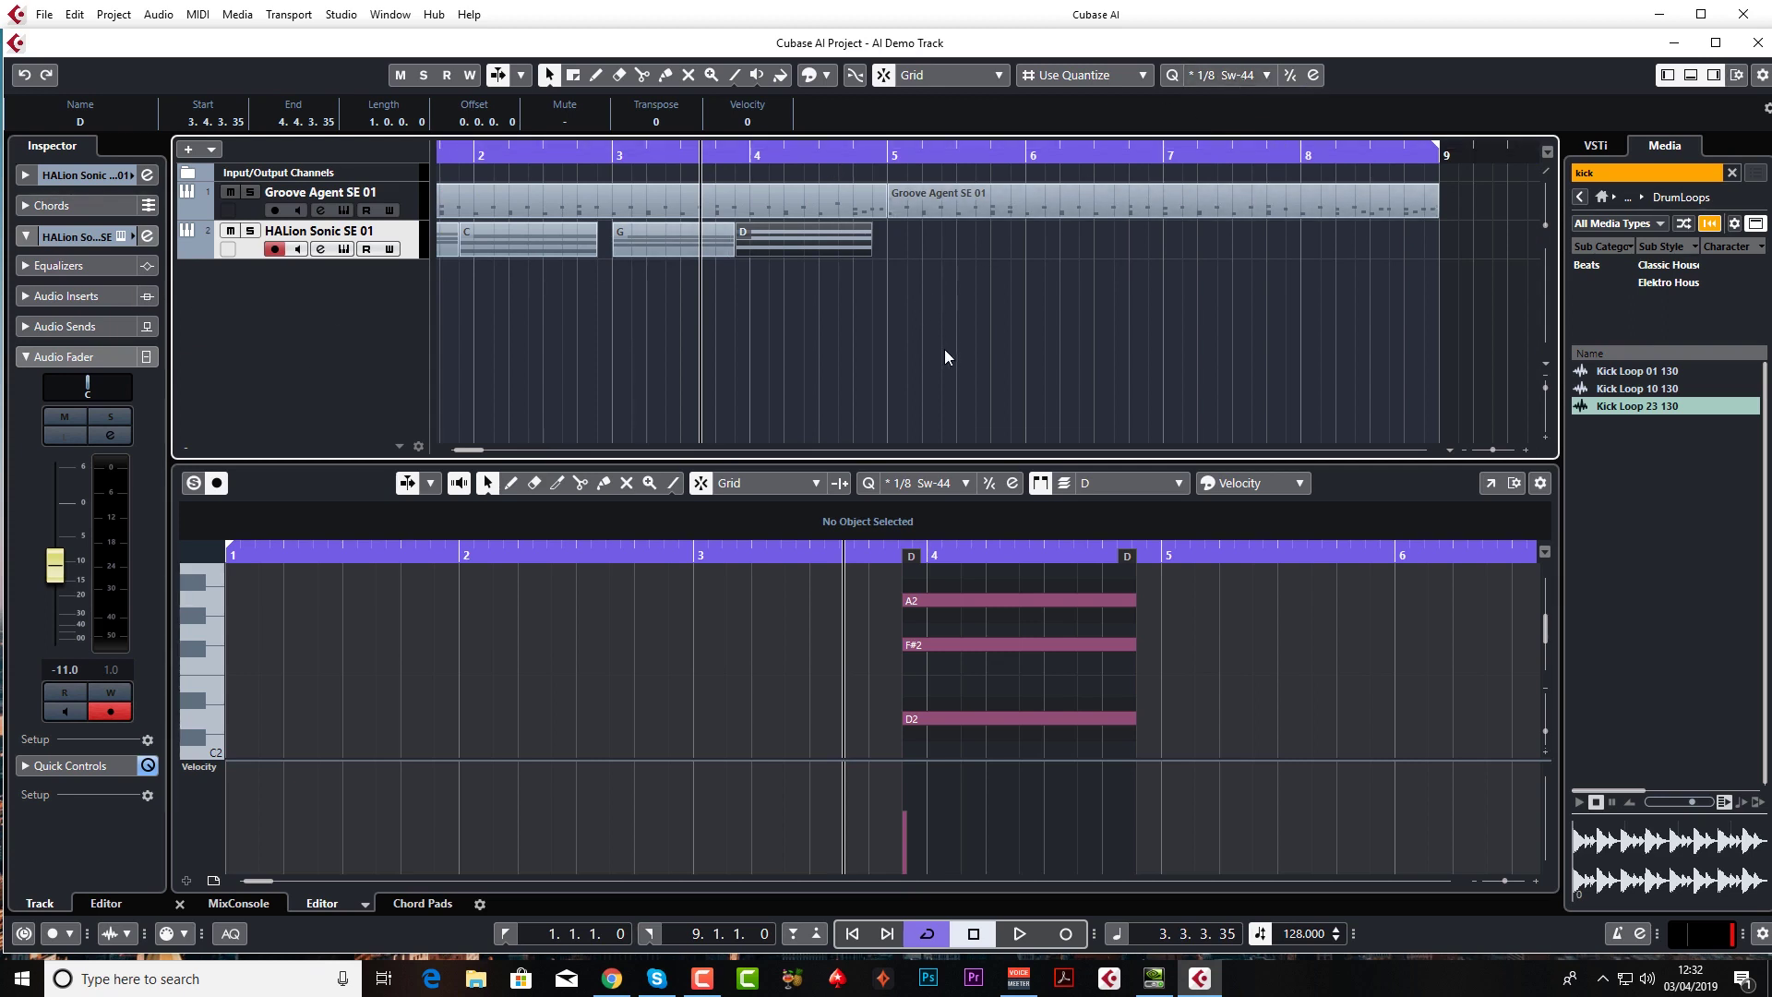
key(ctrl+z)
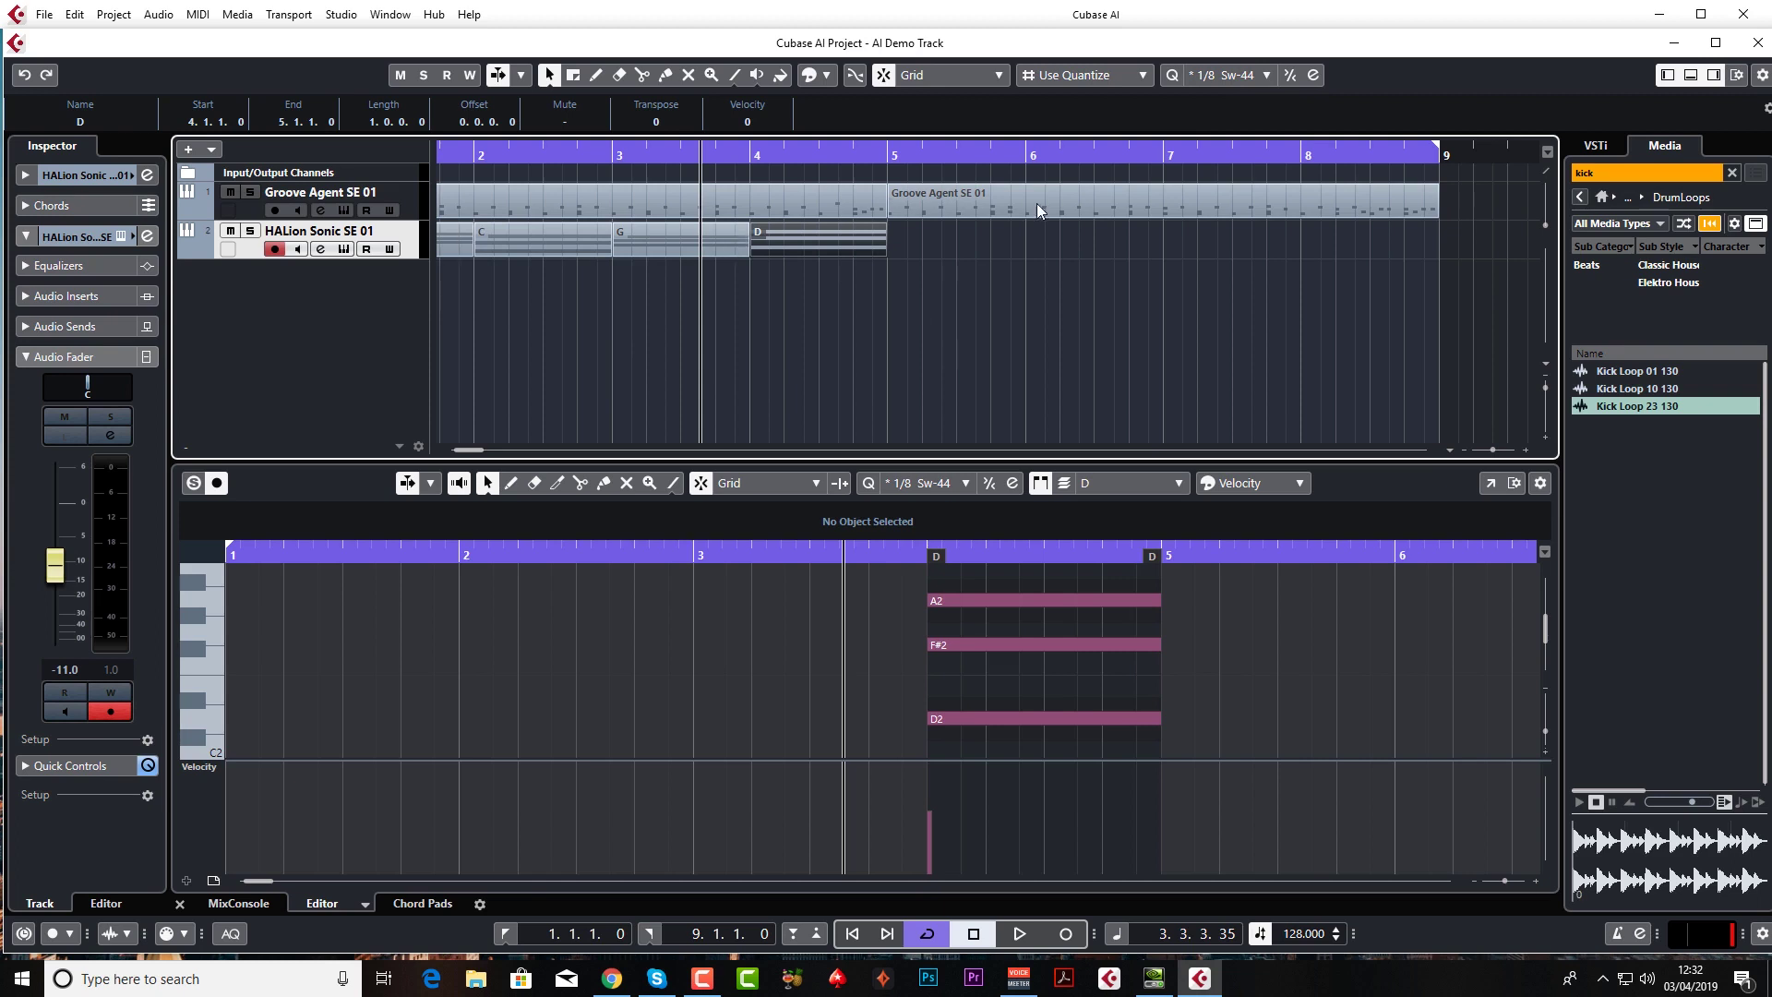
Step: Set the quantize grid to 1/16 and play the project from the start
click(1226, 76)
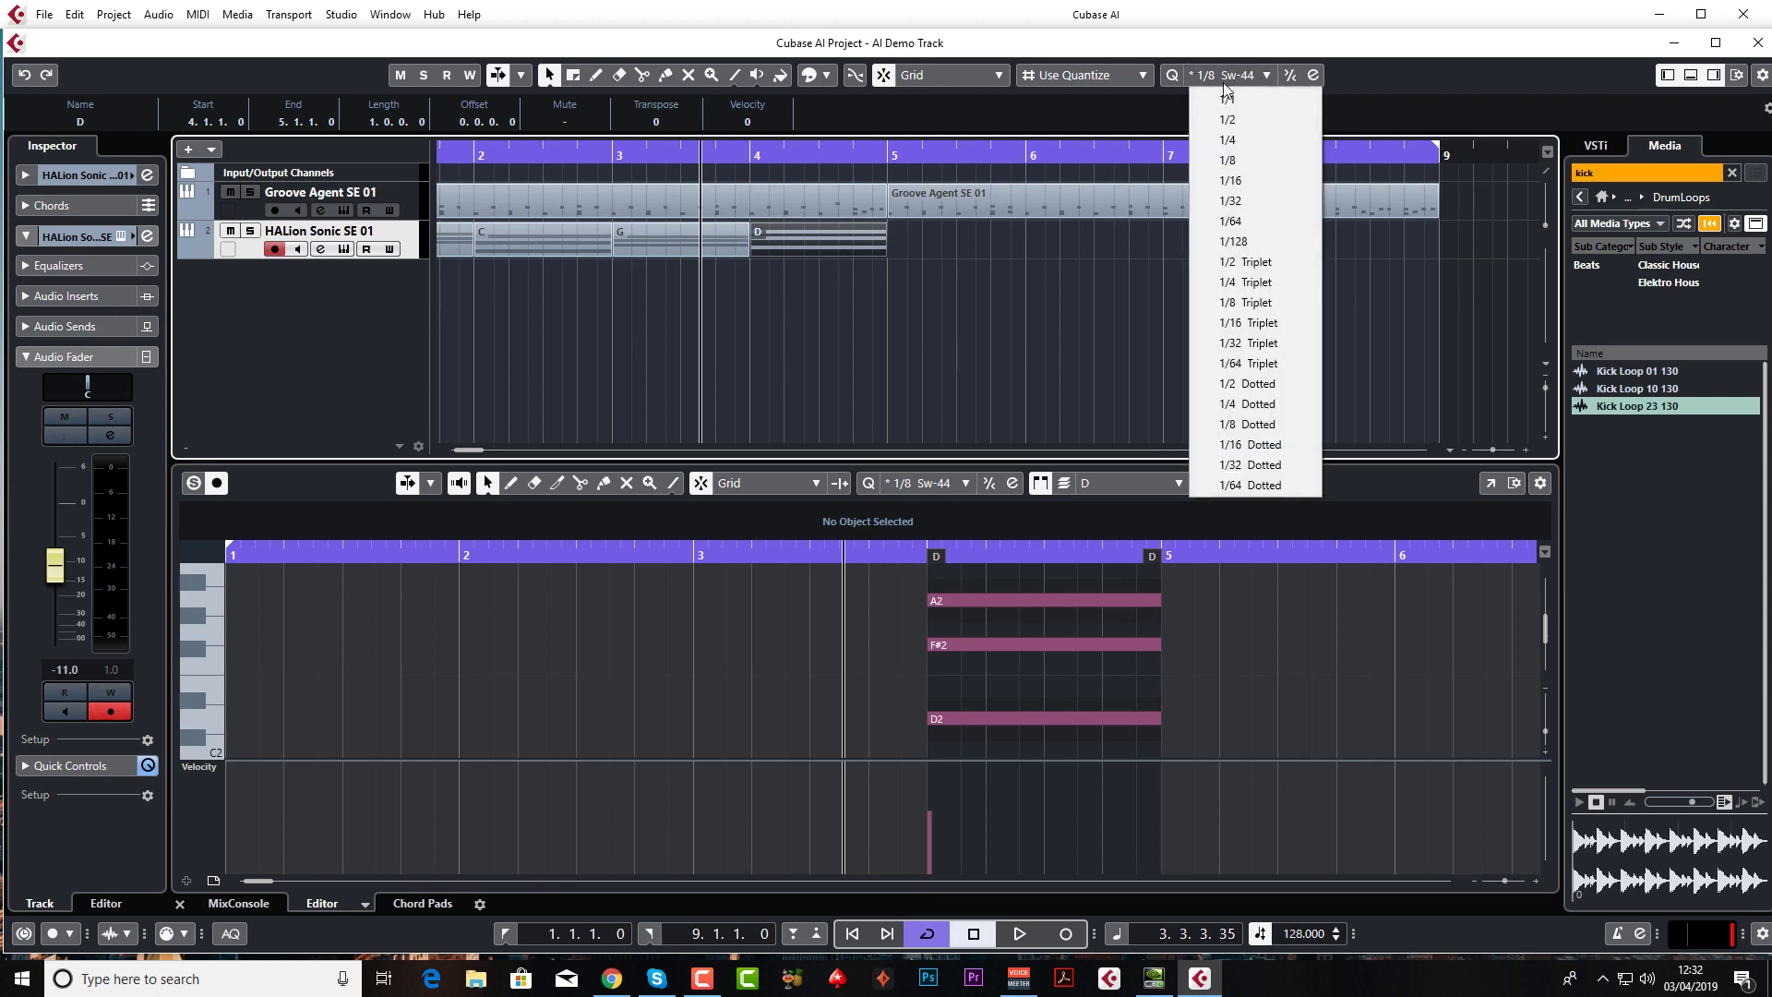
click(1251, 185)
scroll(596, 294, left, 2)
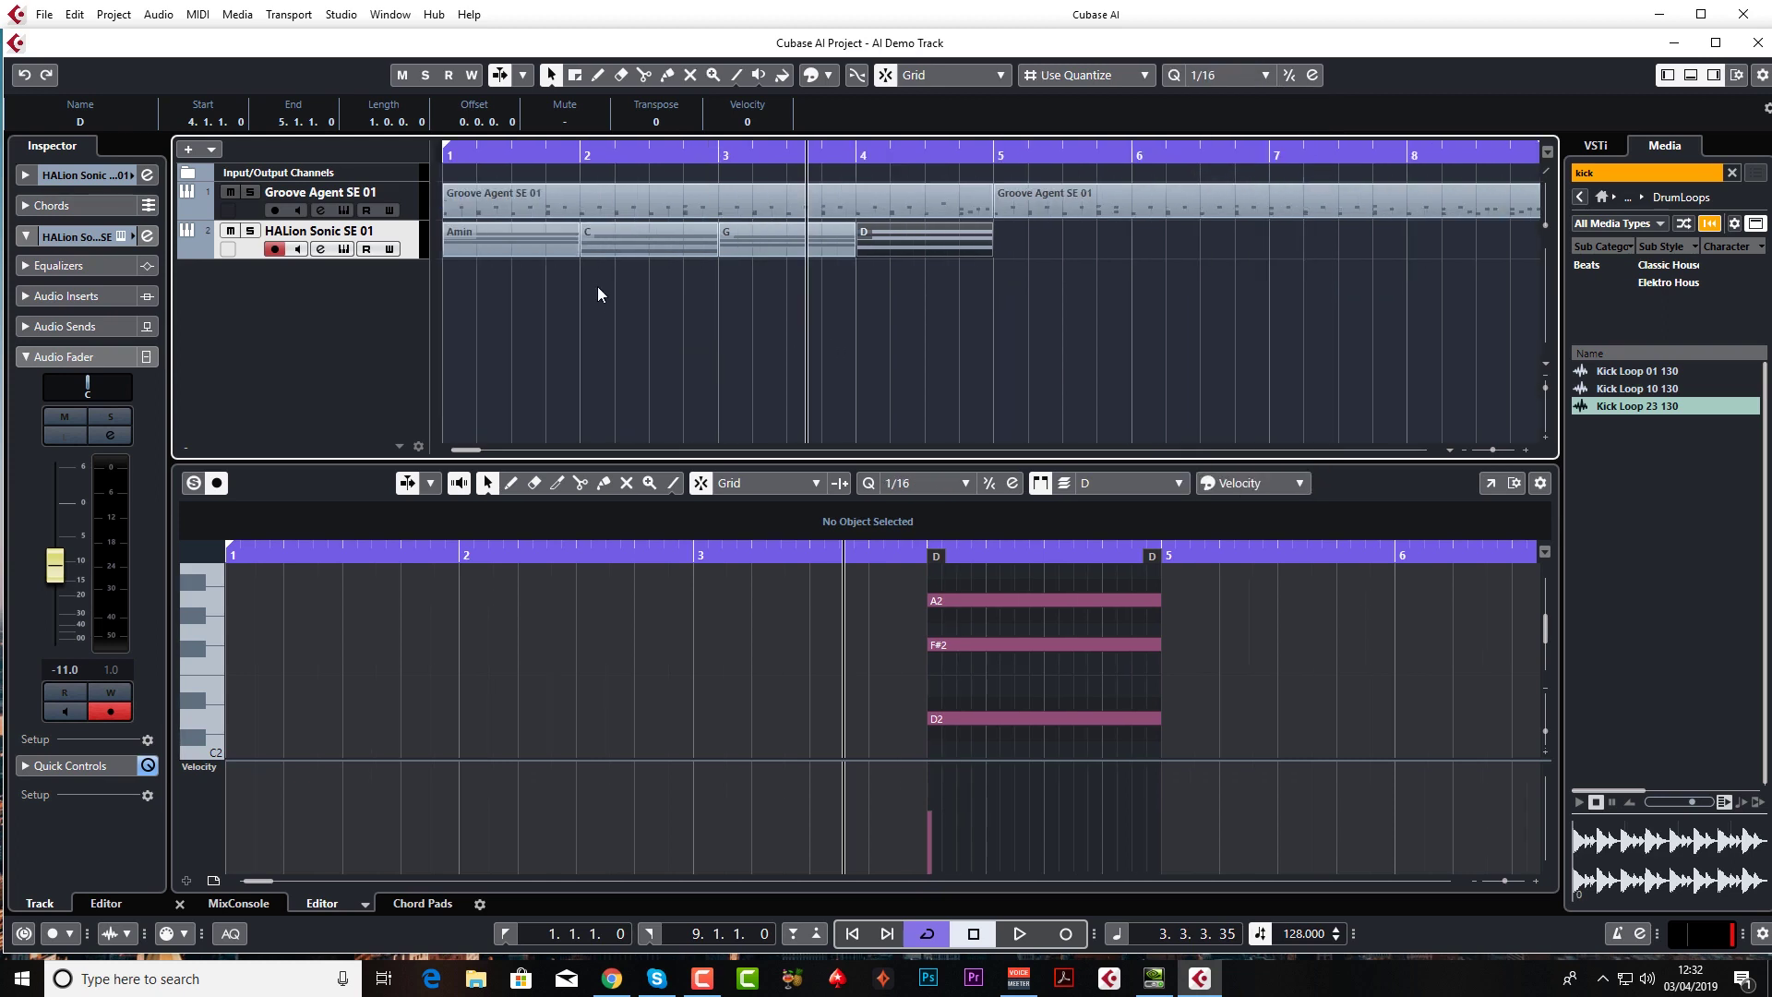
right_click(628, 349)
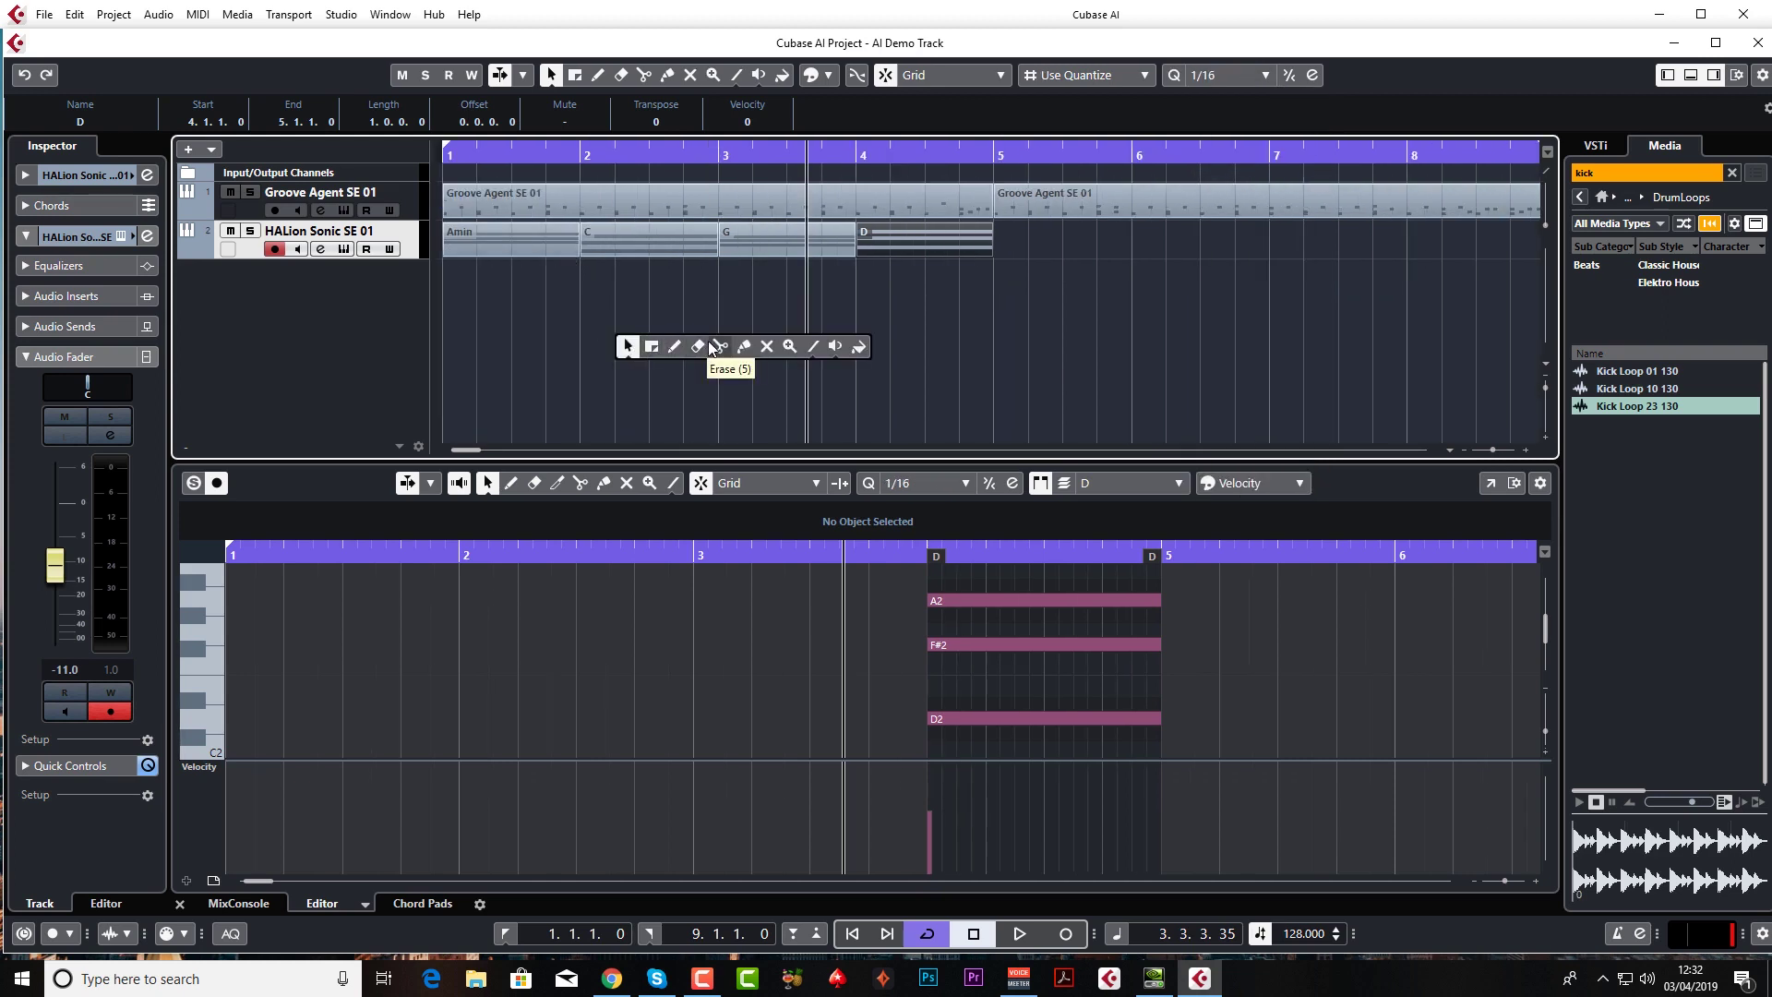
click(711, 348)
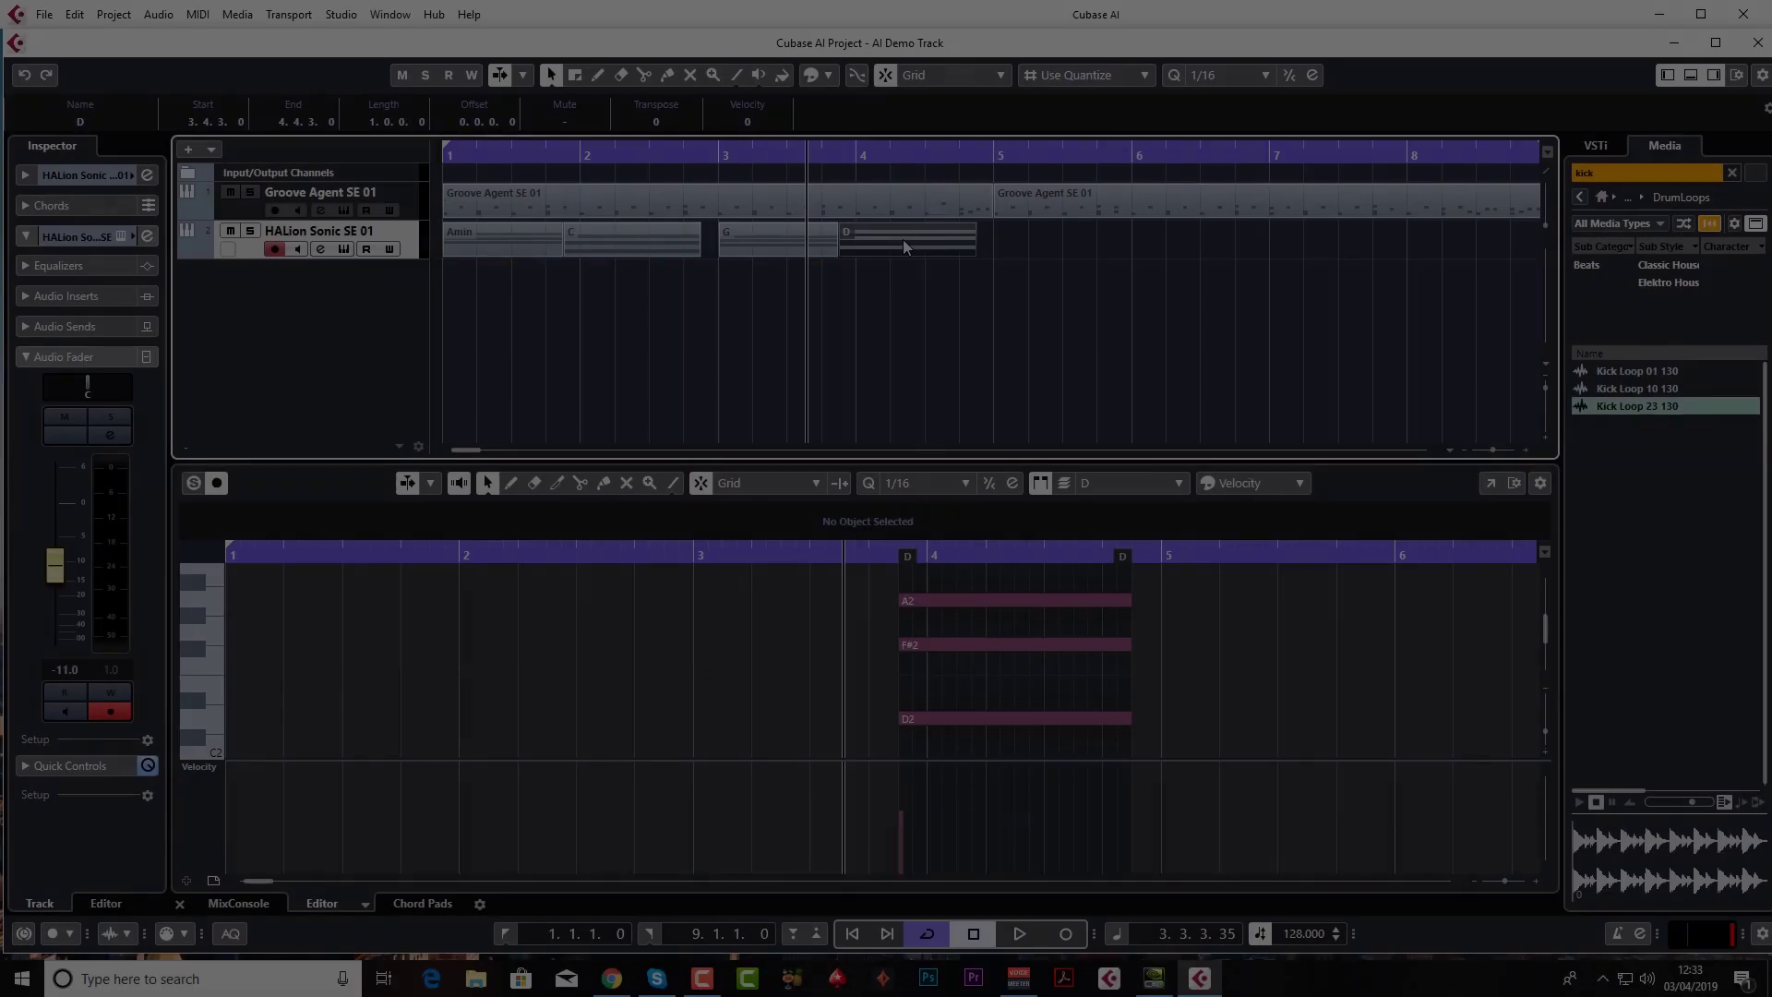
key(Home)
key(space)
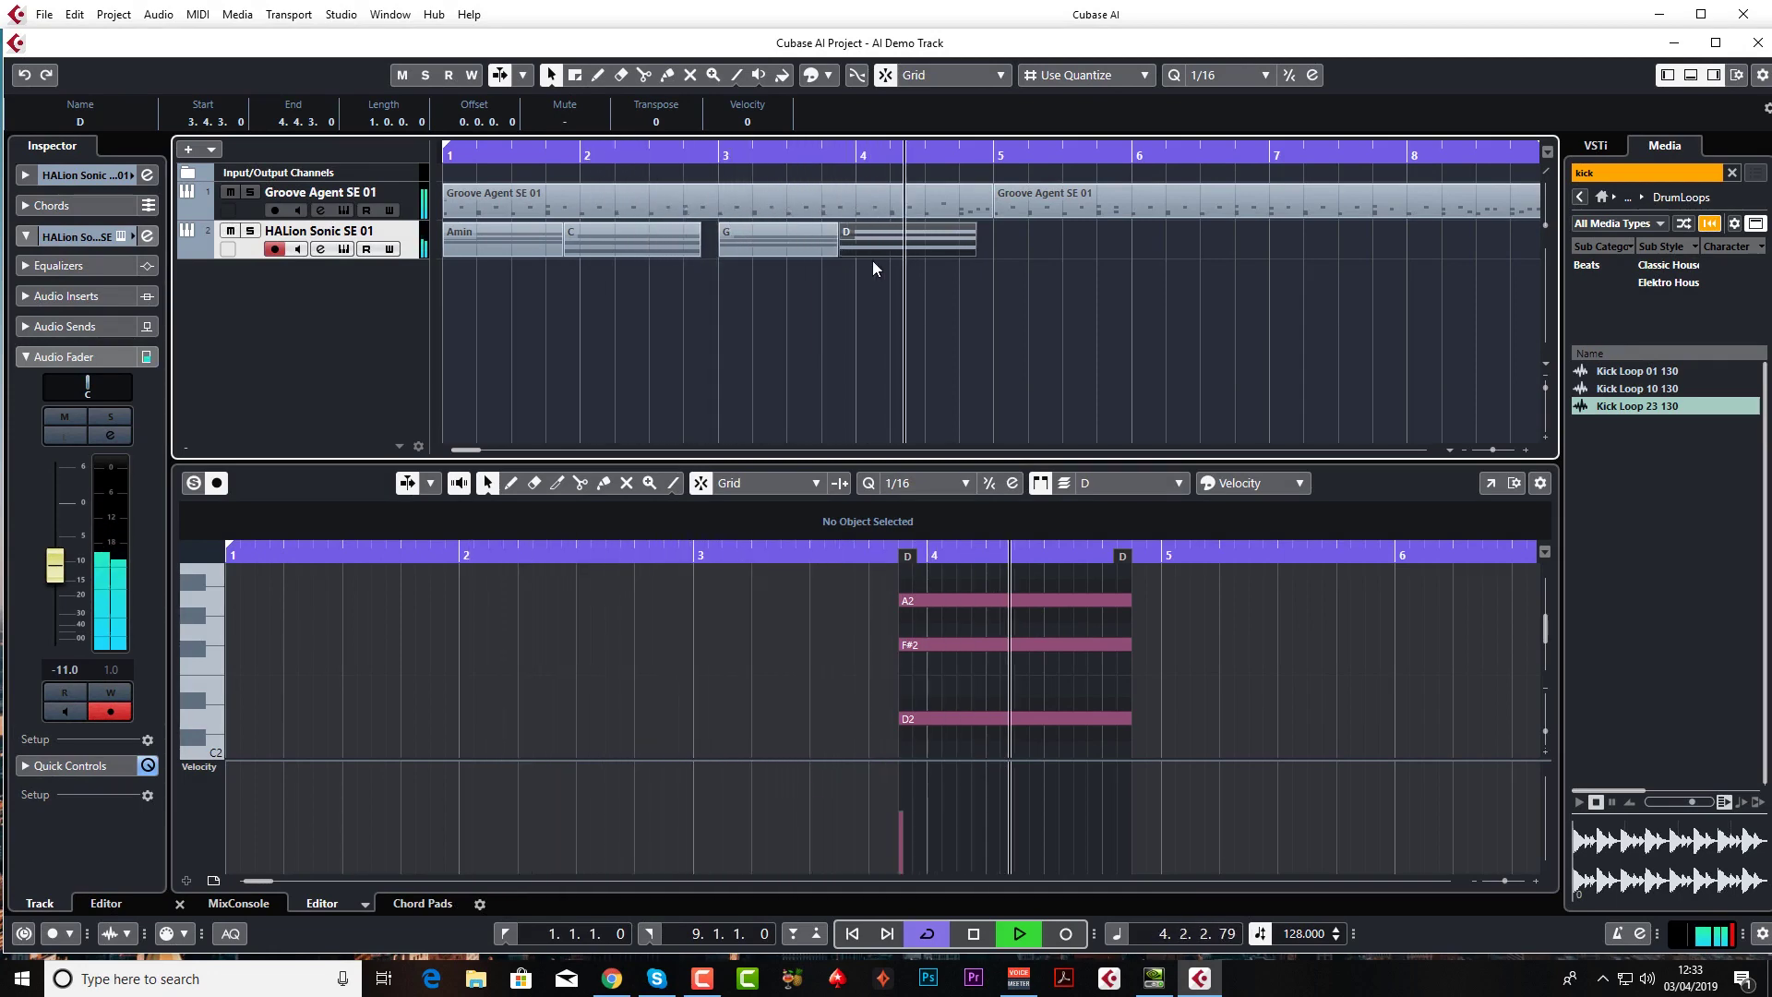
key(space)
Step: Extend the C chord event and its three notes so they run to bar 3
drag(699, 254, 719, 257)
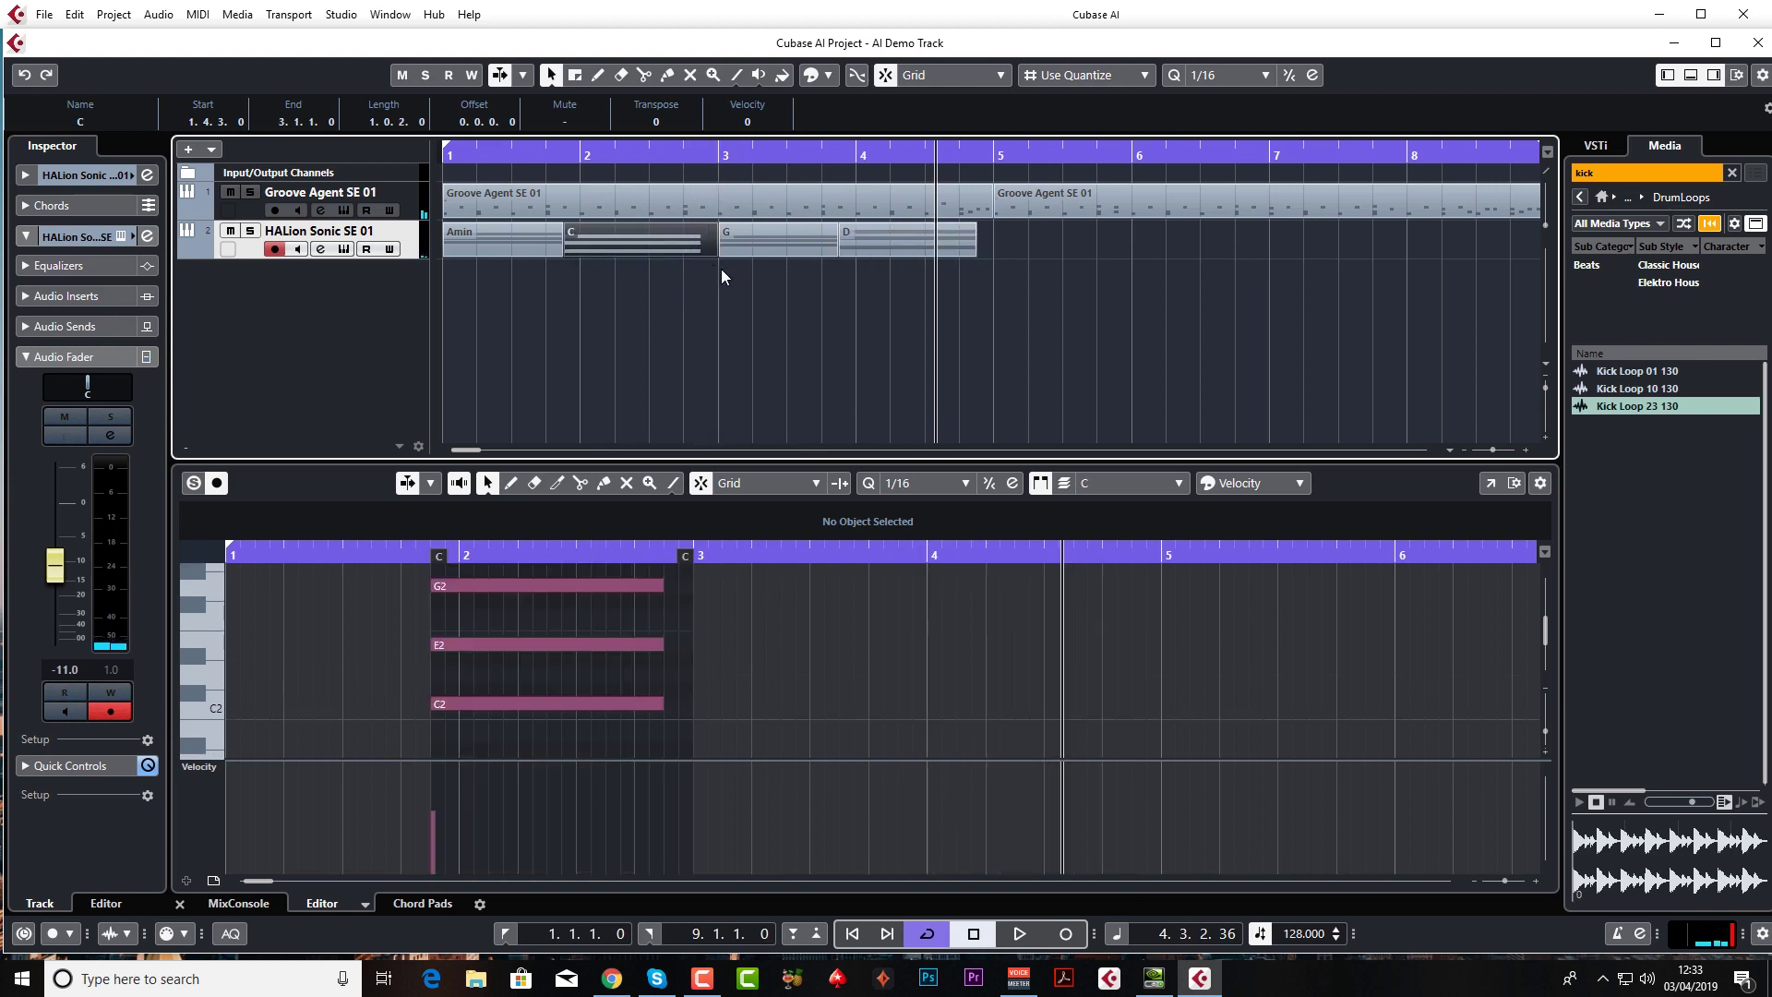
double_click(684, 240)
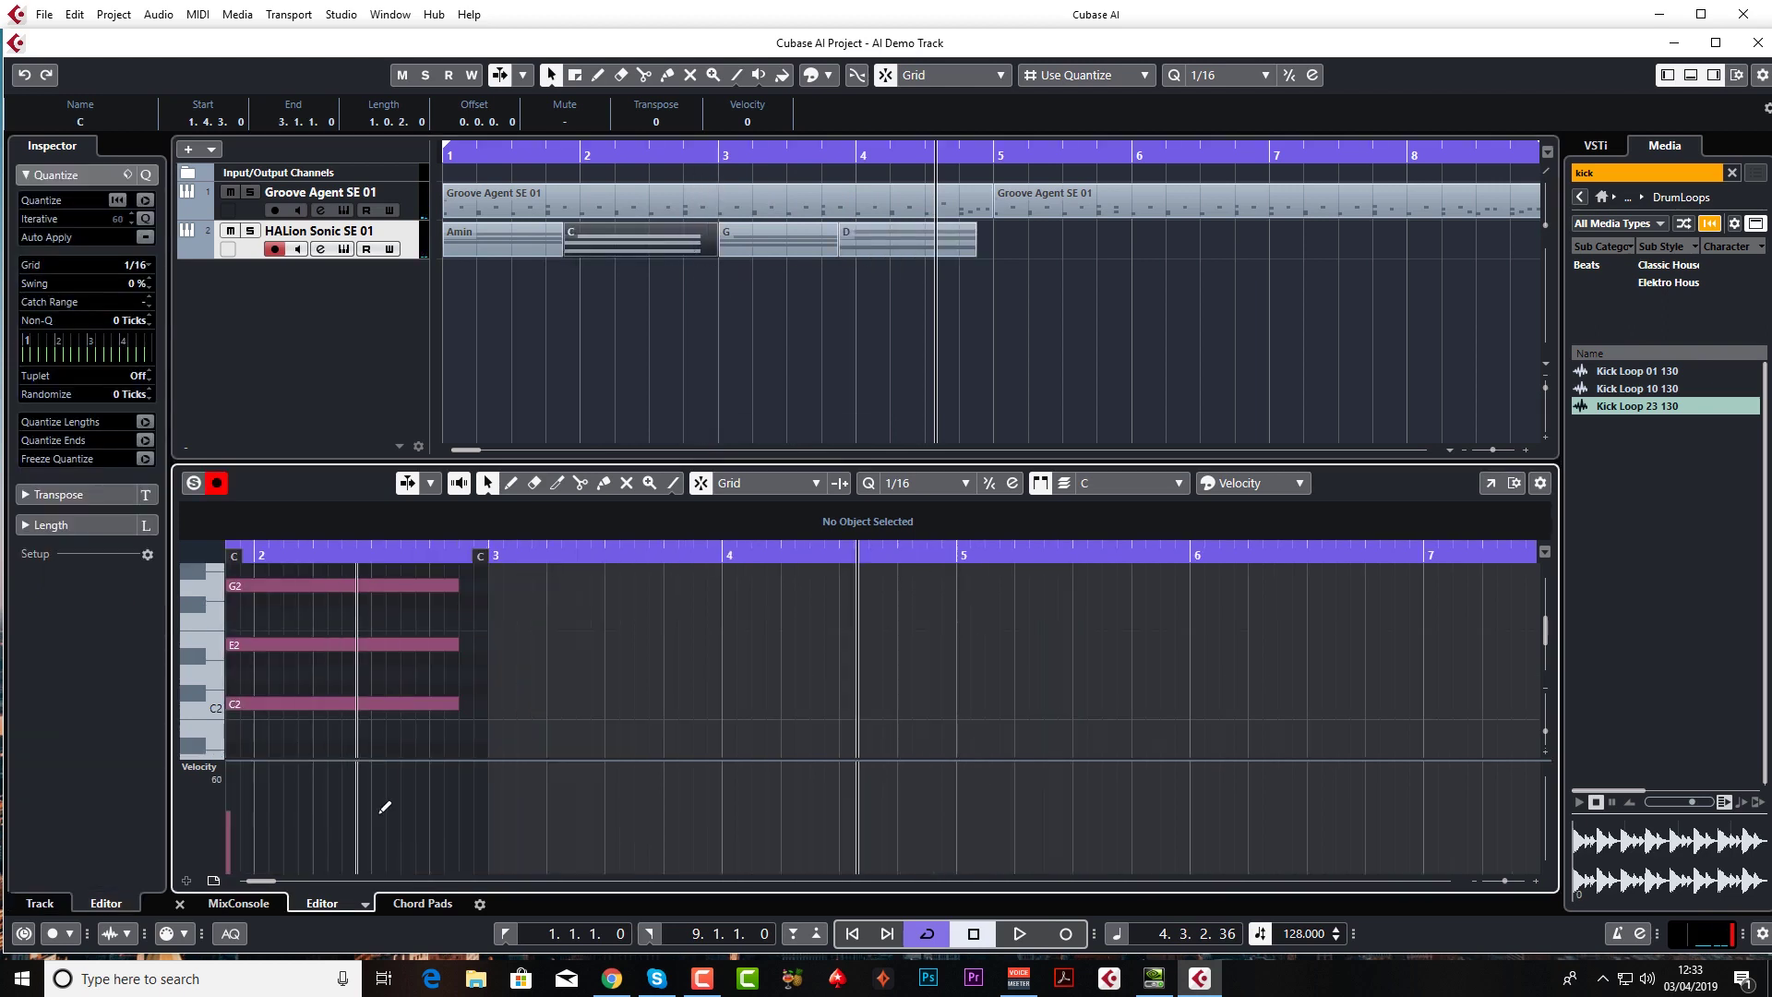
drag(511, 701, 419, 578)
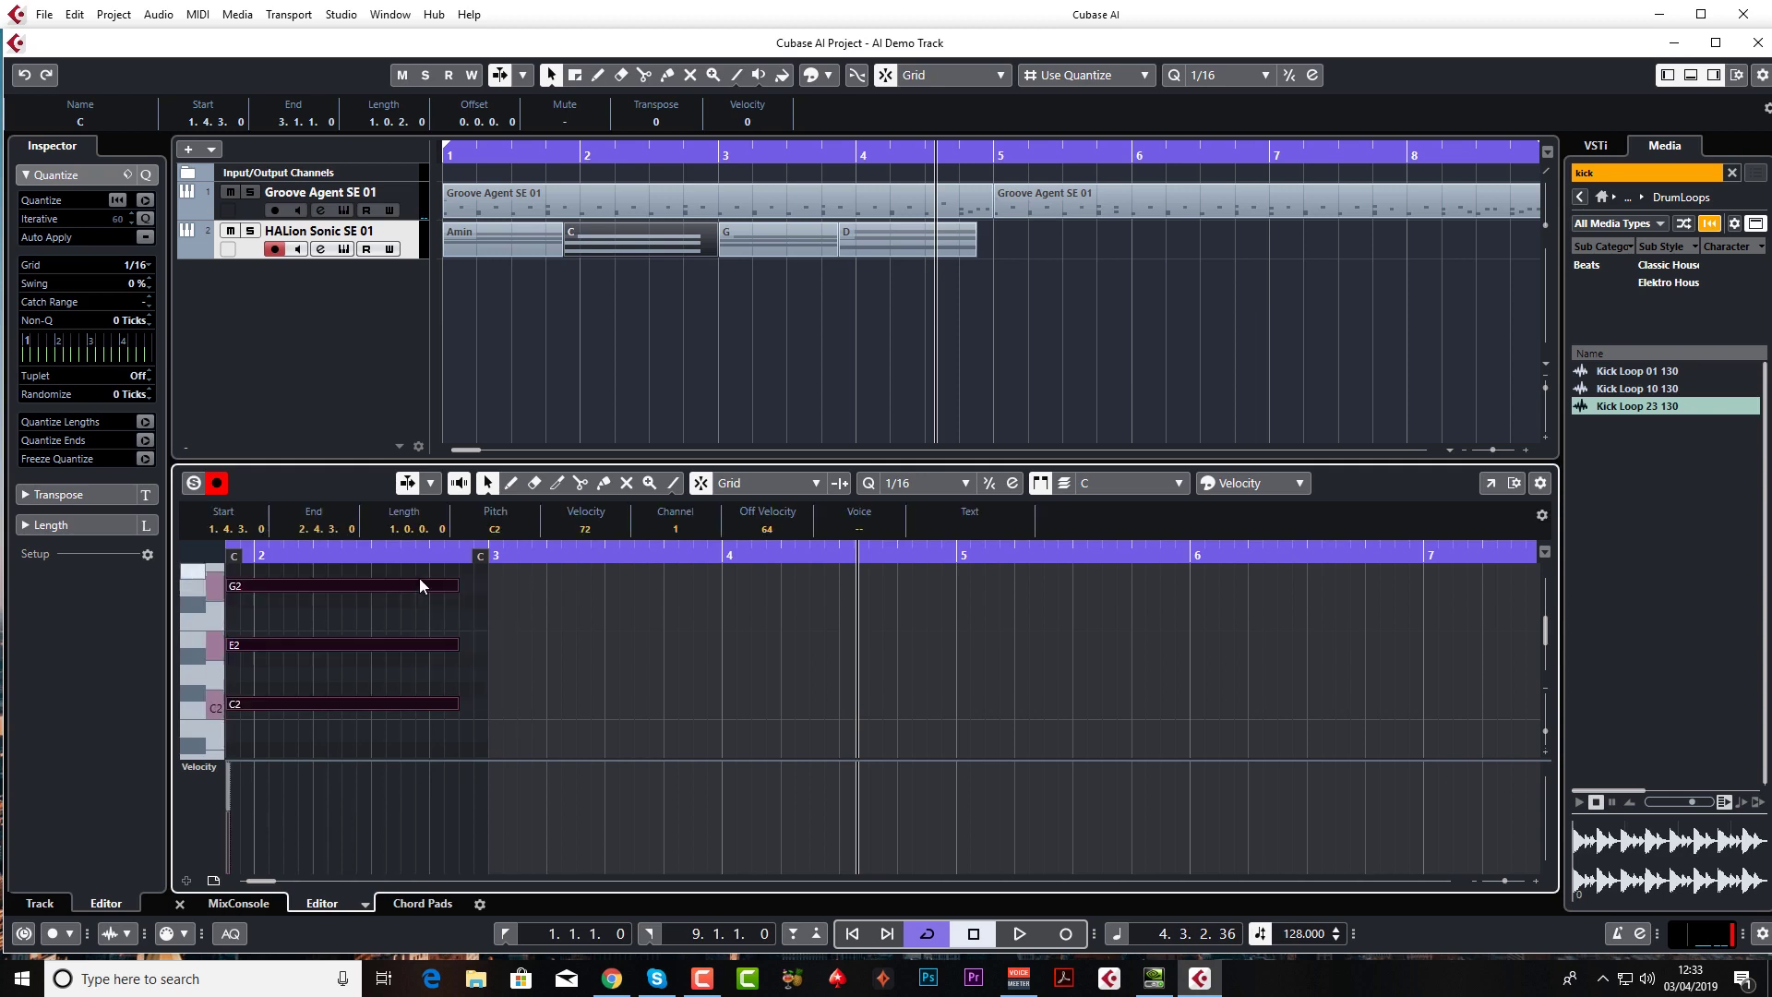
drag(456, 704, 487, 704)
click(895, 236)
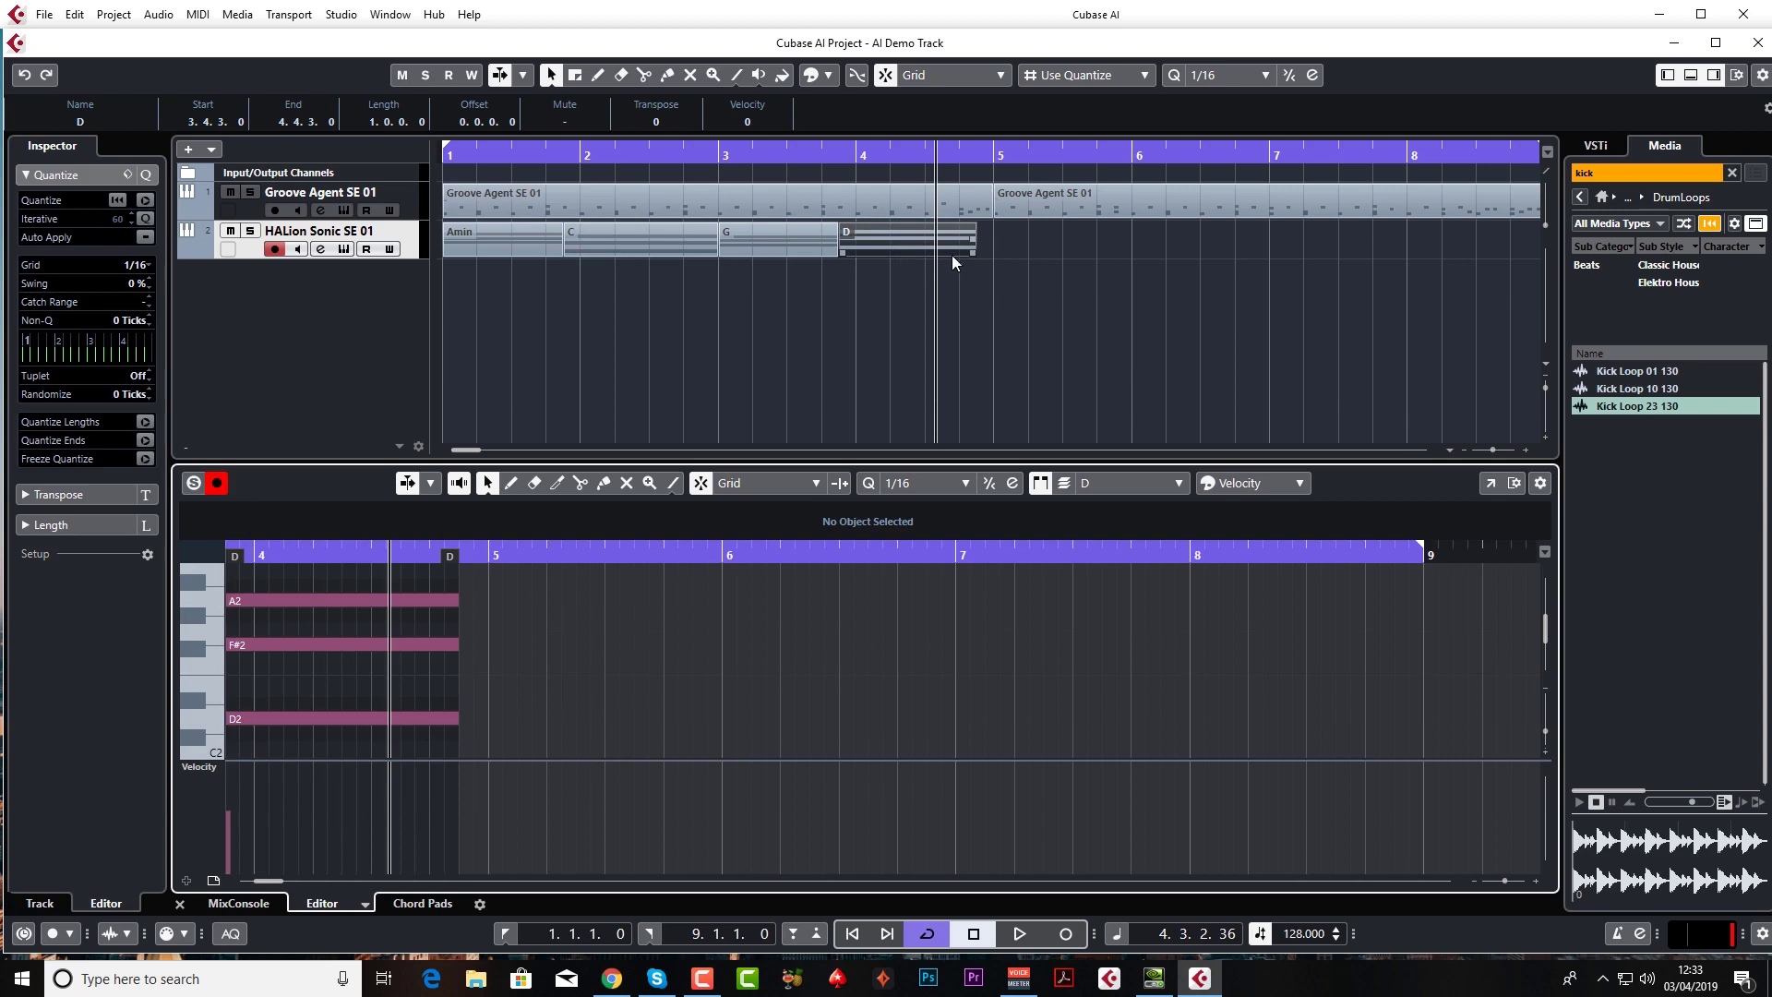
click(644, 313)
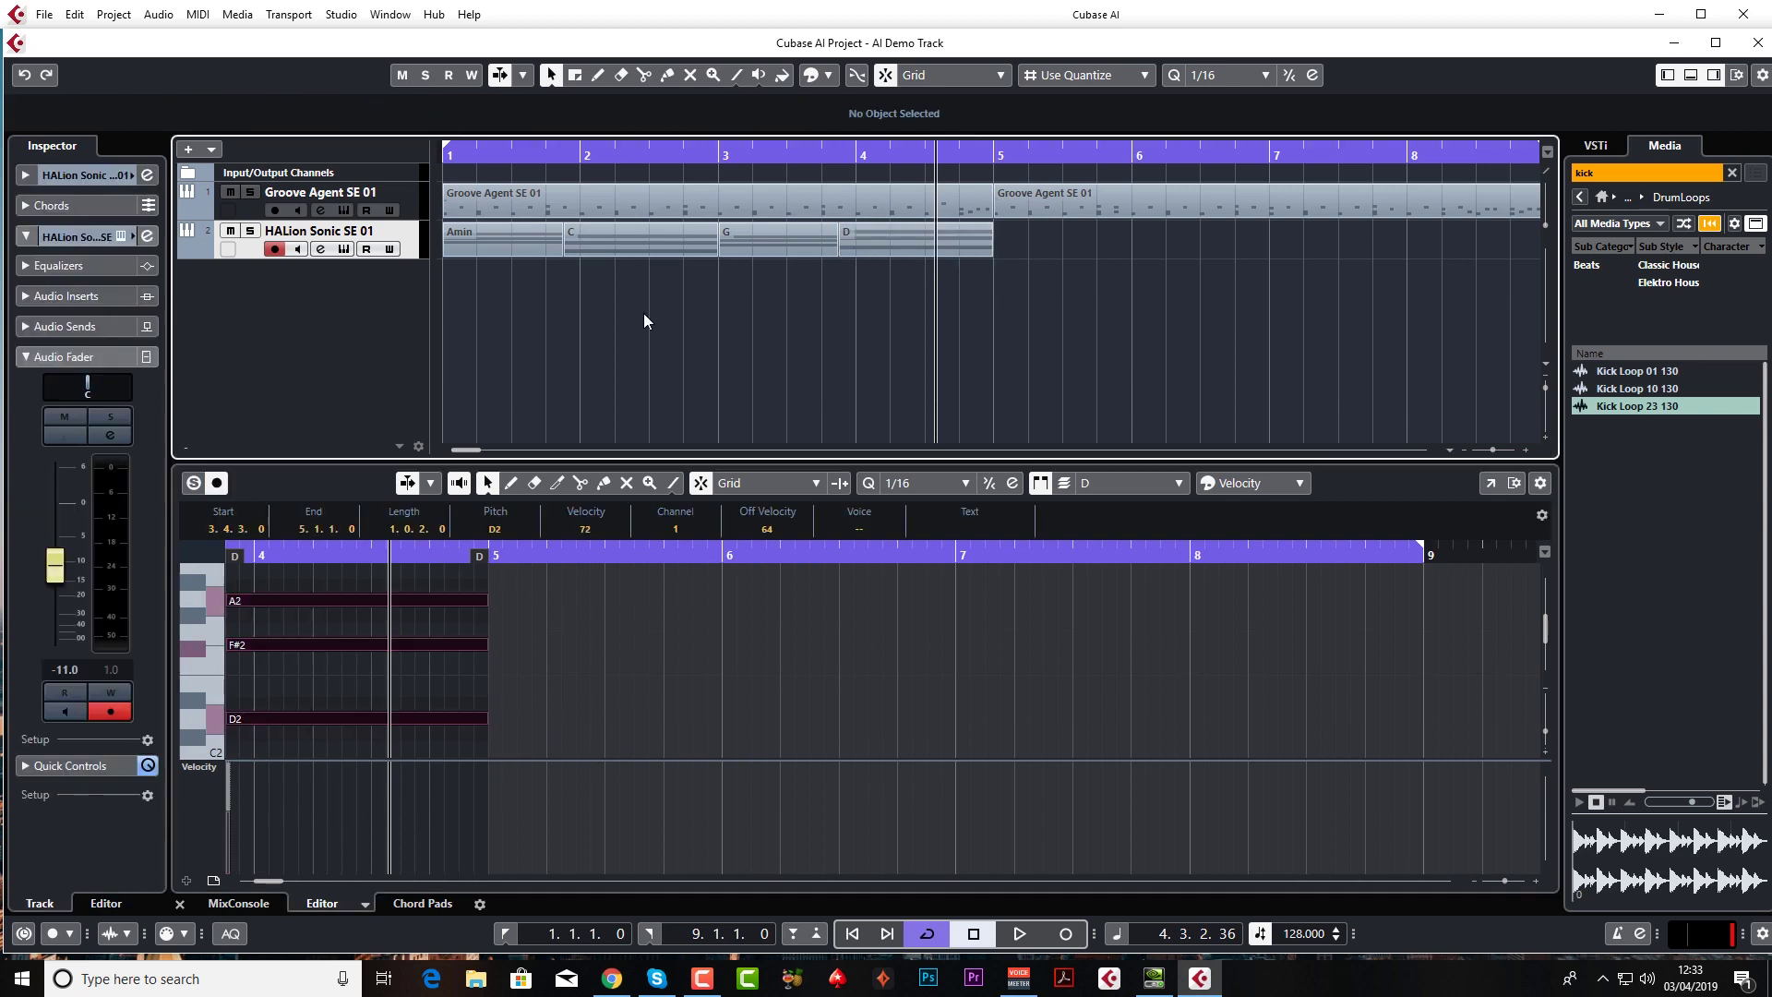
Step: Open the Amin part in a full-window Key Editor with rows tall enough to label E3, C3, A2
click(518, 240)
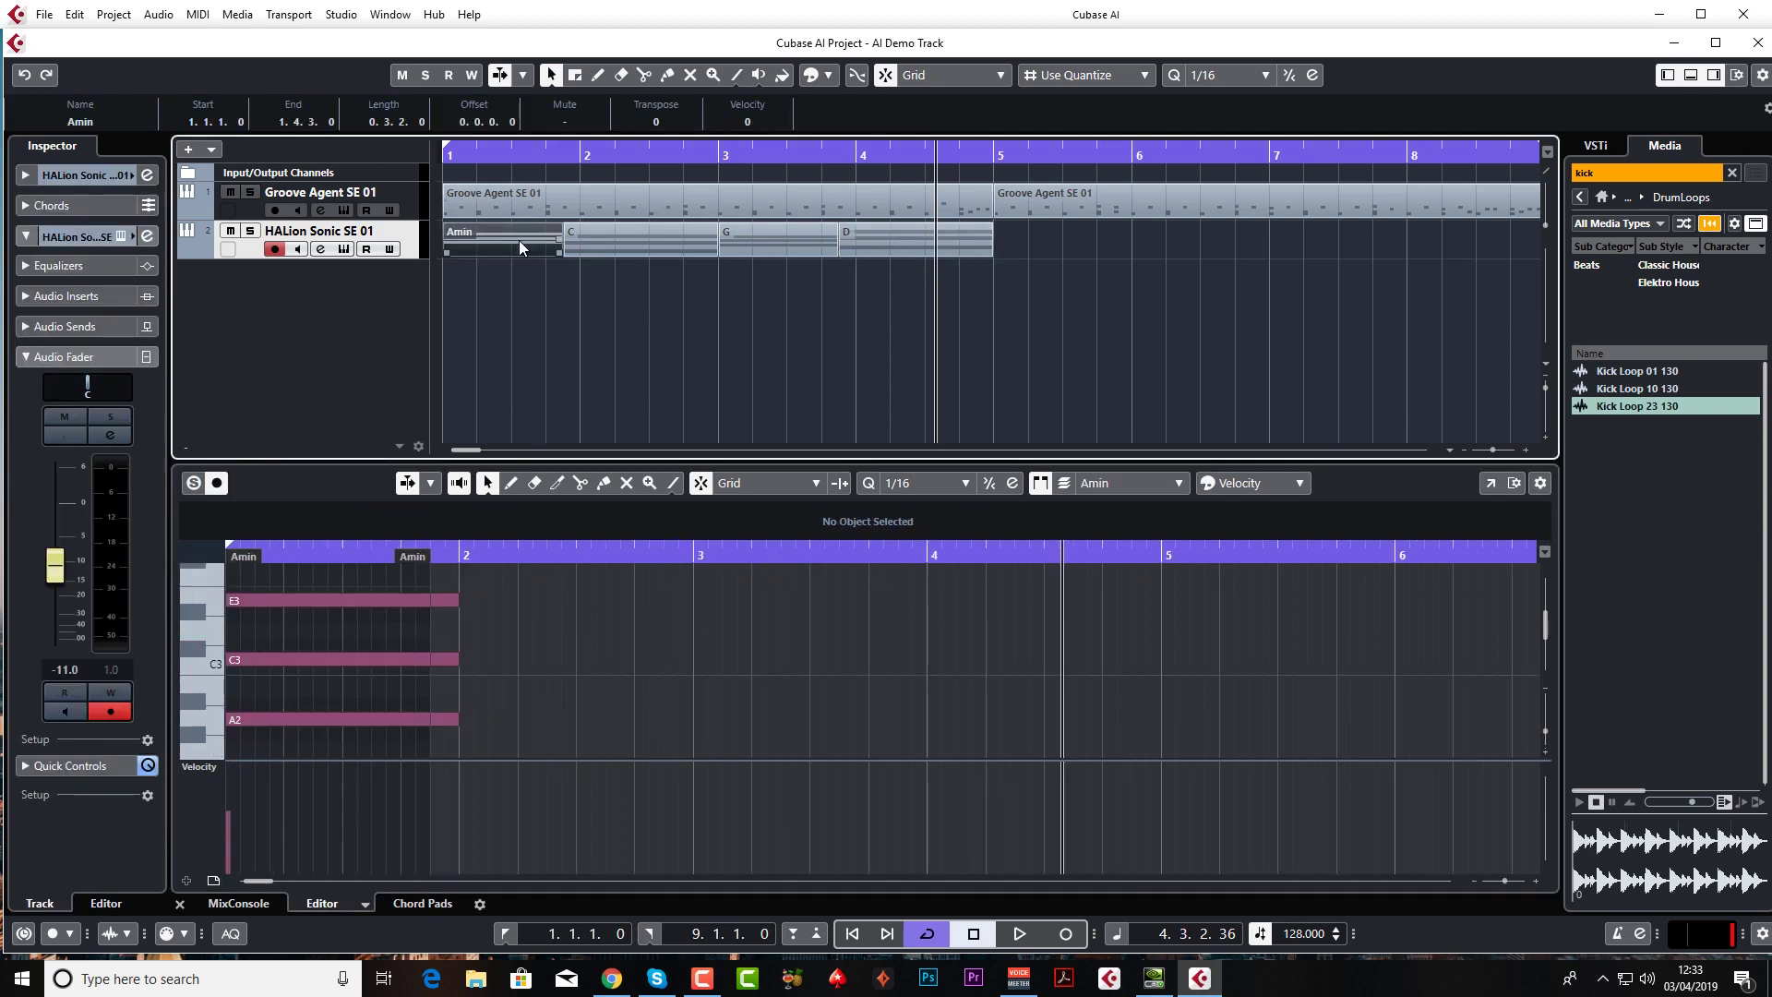
click(1488, 484)
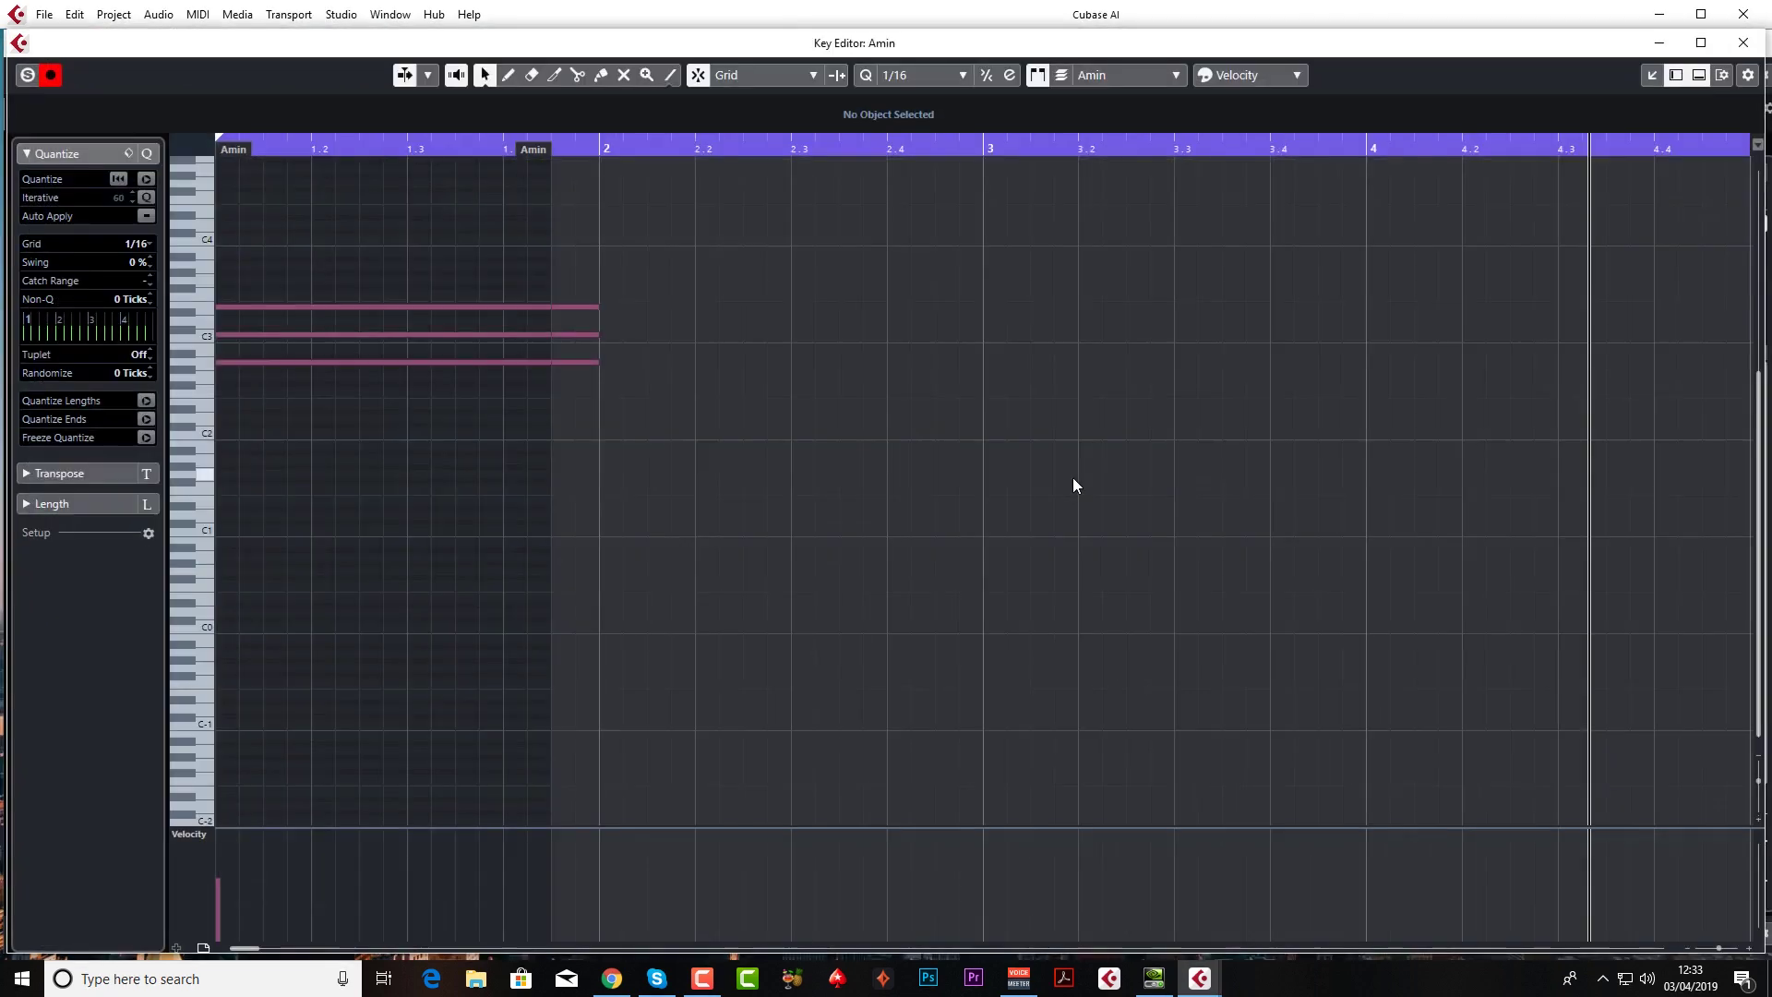
click(1759, 820)
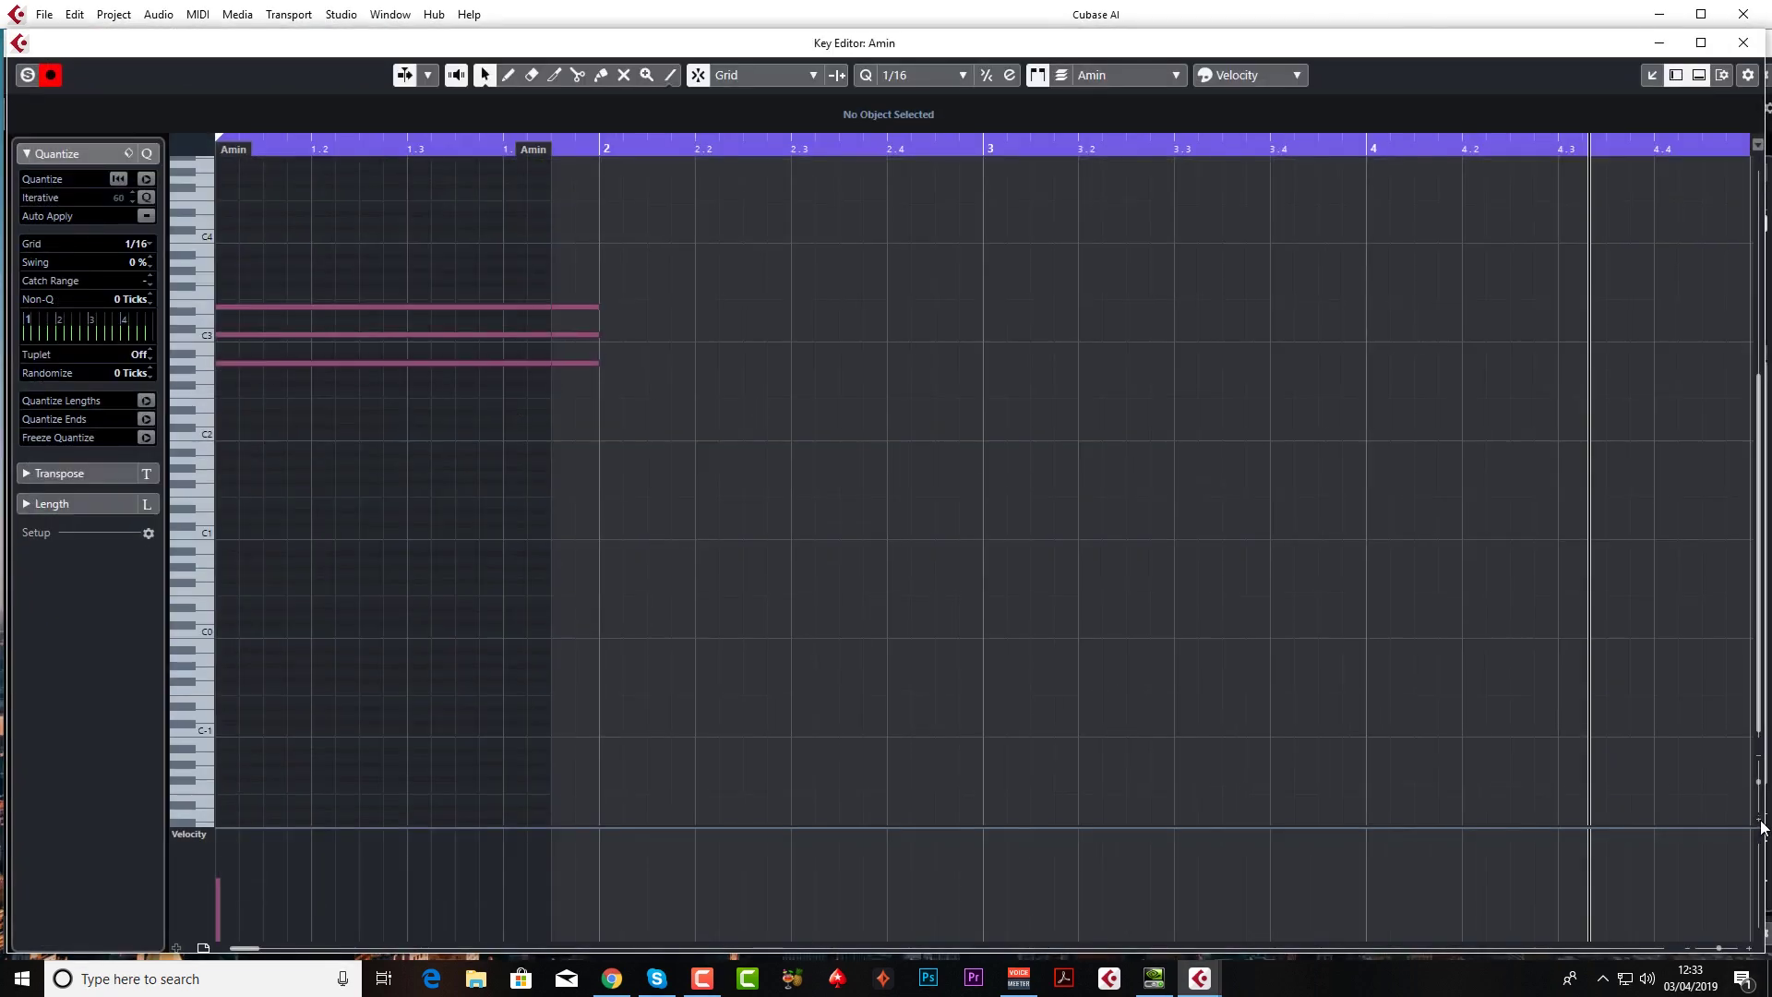
click(1760, 820)
click(1760, 820)
click(1760, 820)
click(1760, 820)
click(1760, 820)
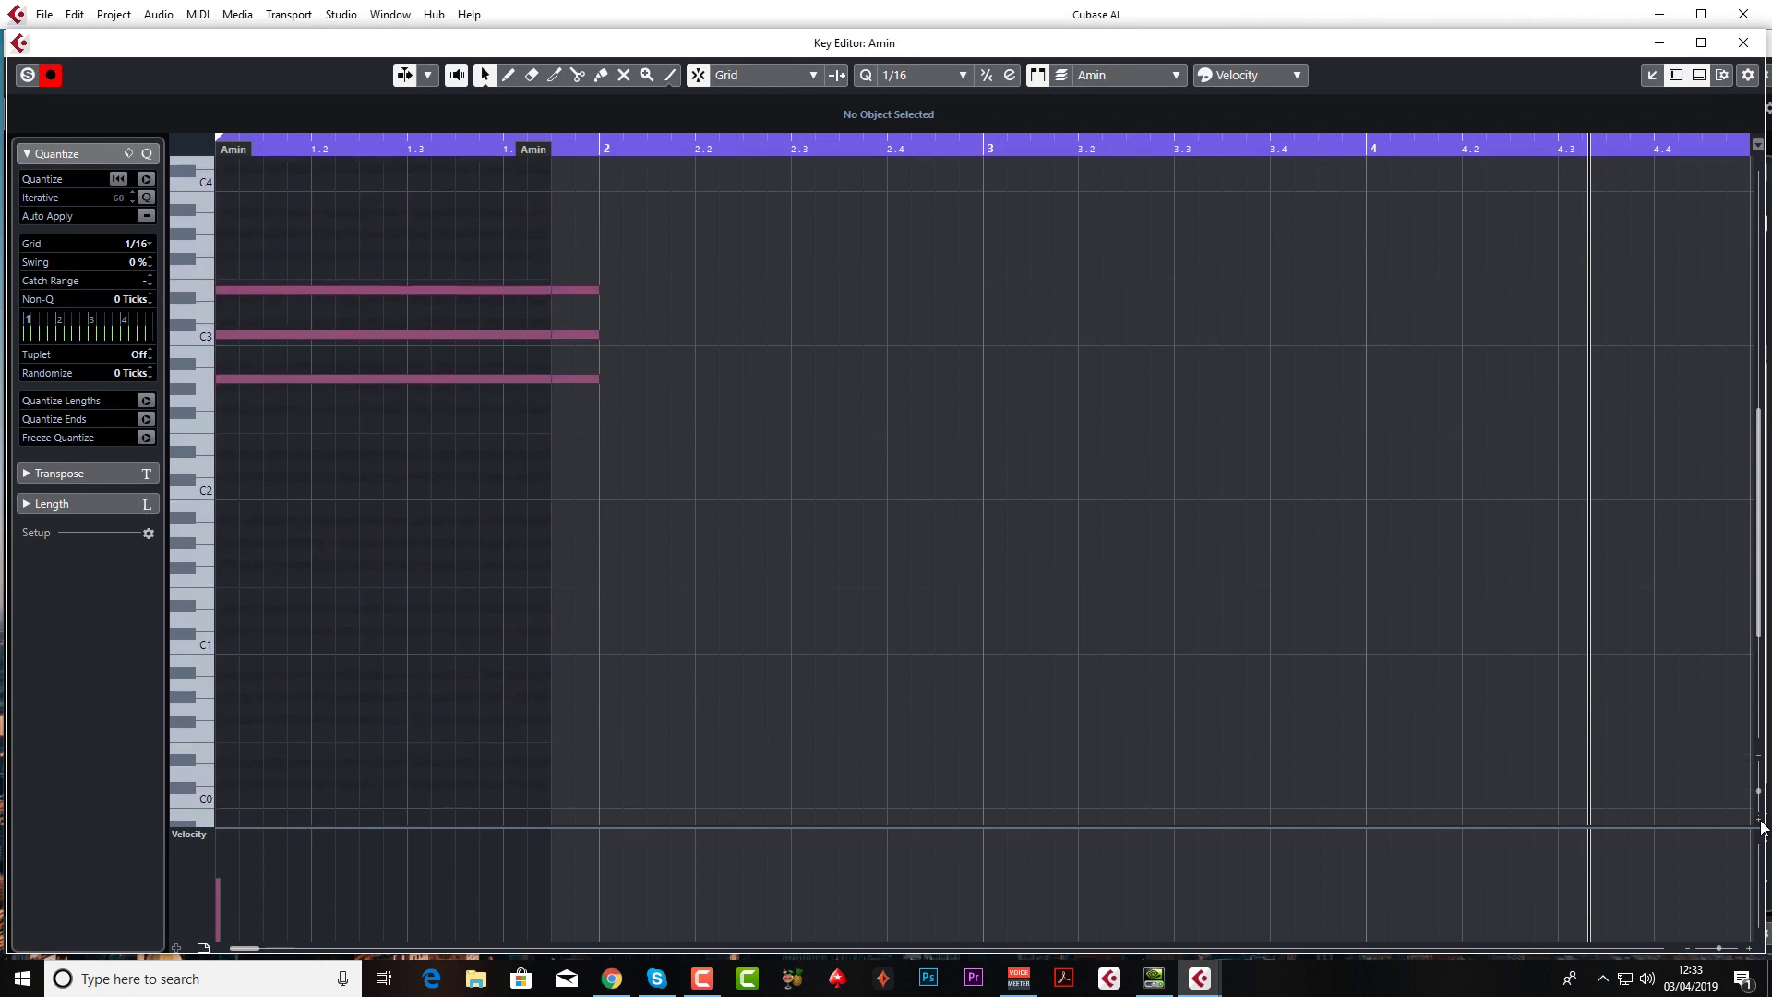
click(1759, 821)
click(1760, 820)
click(1760, 820)
click(1760, 820)
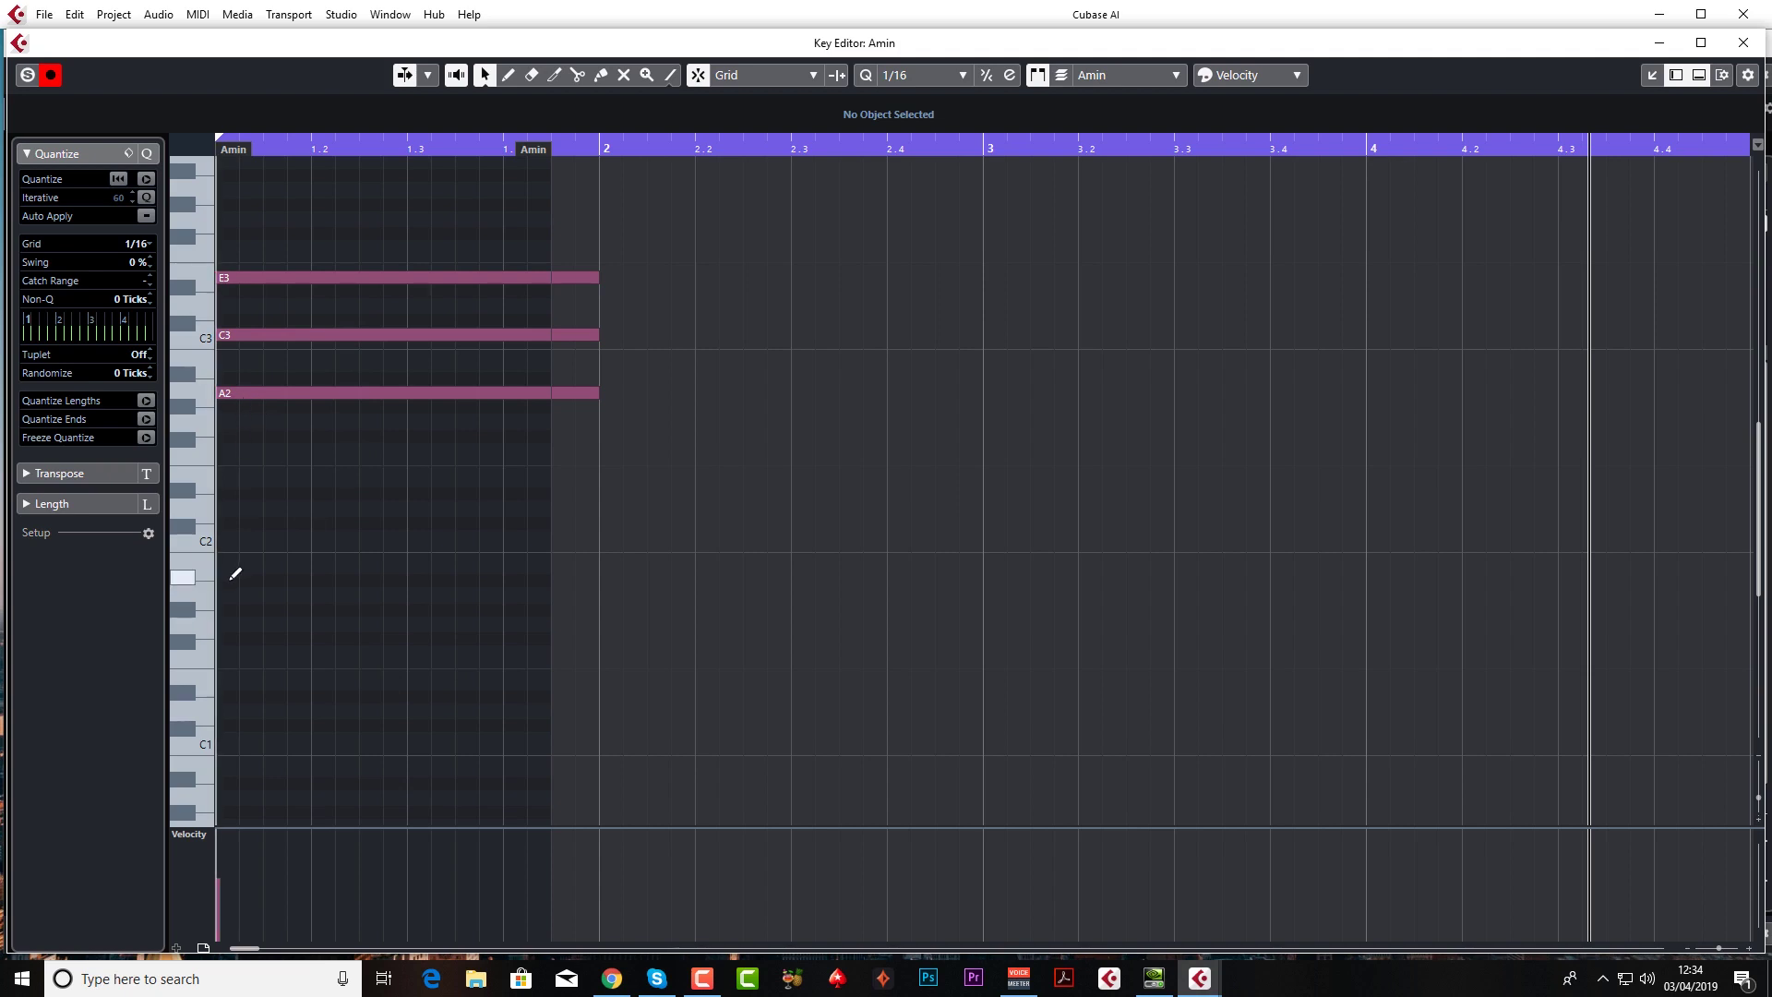
drag(221, 566, 592, 567)
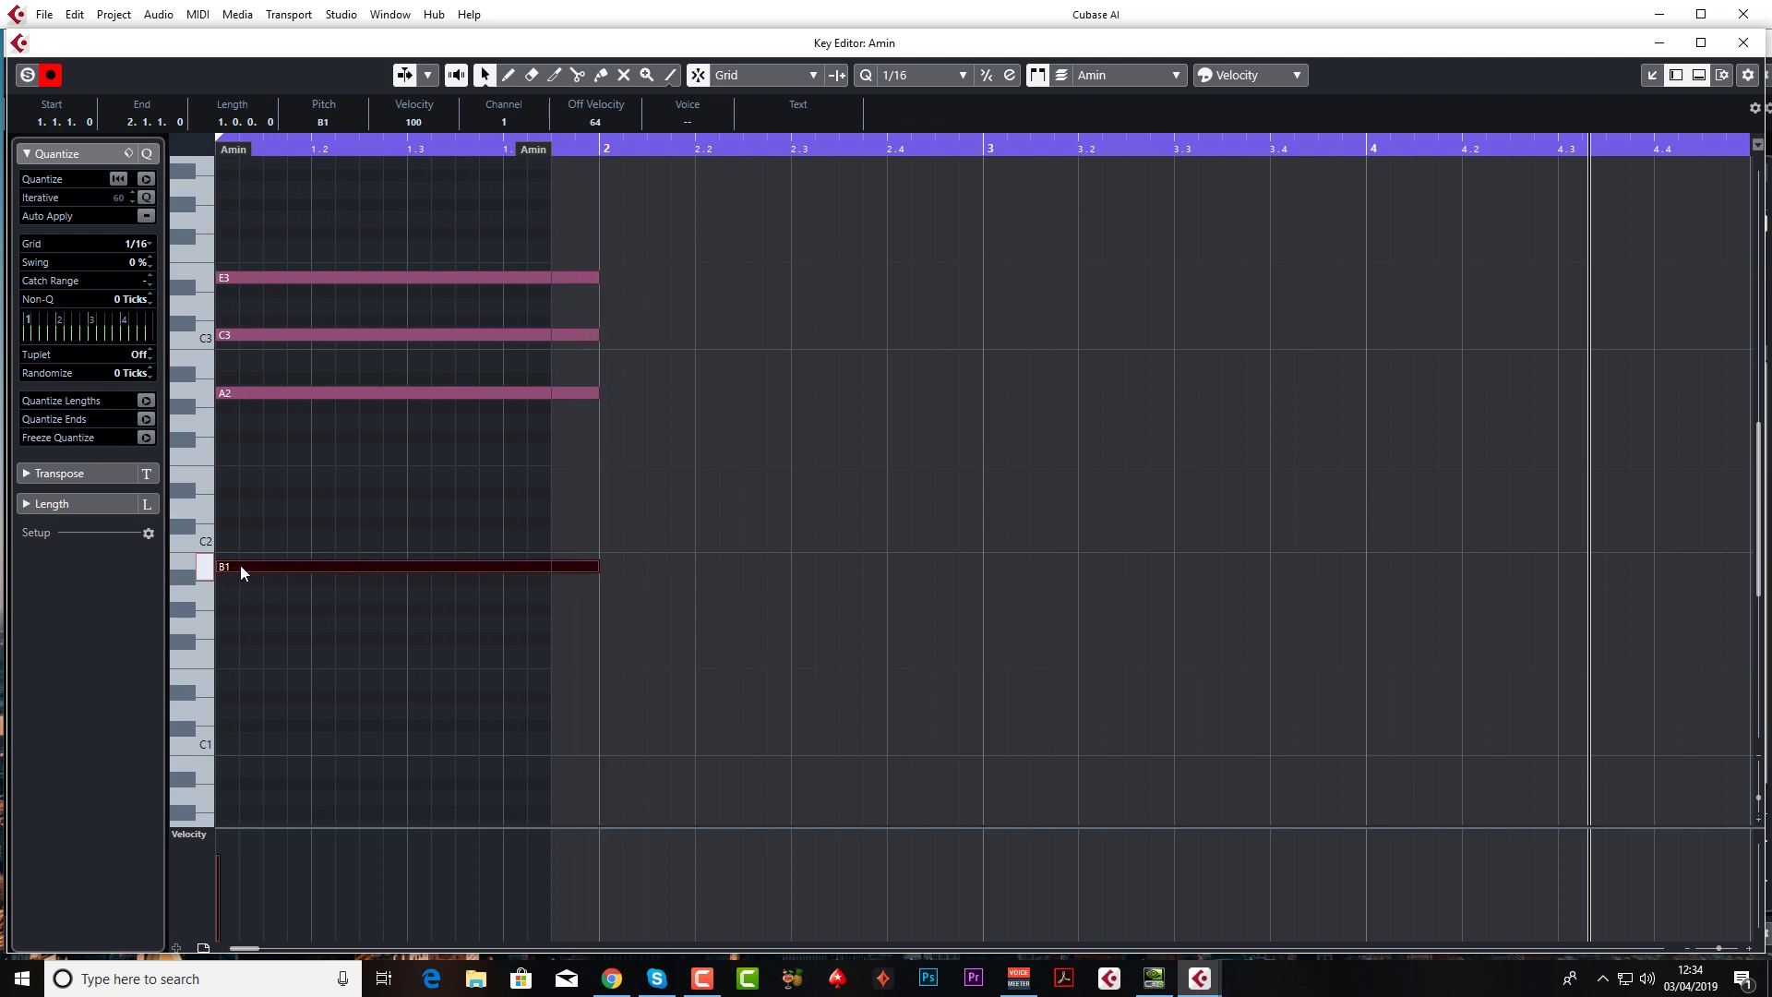
drag(240, 565, 242, 597)
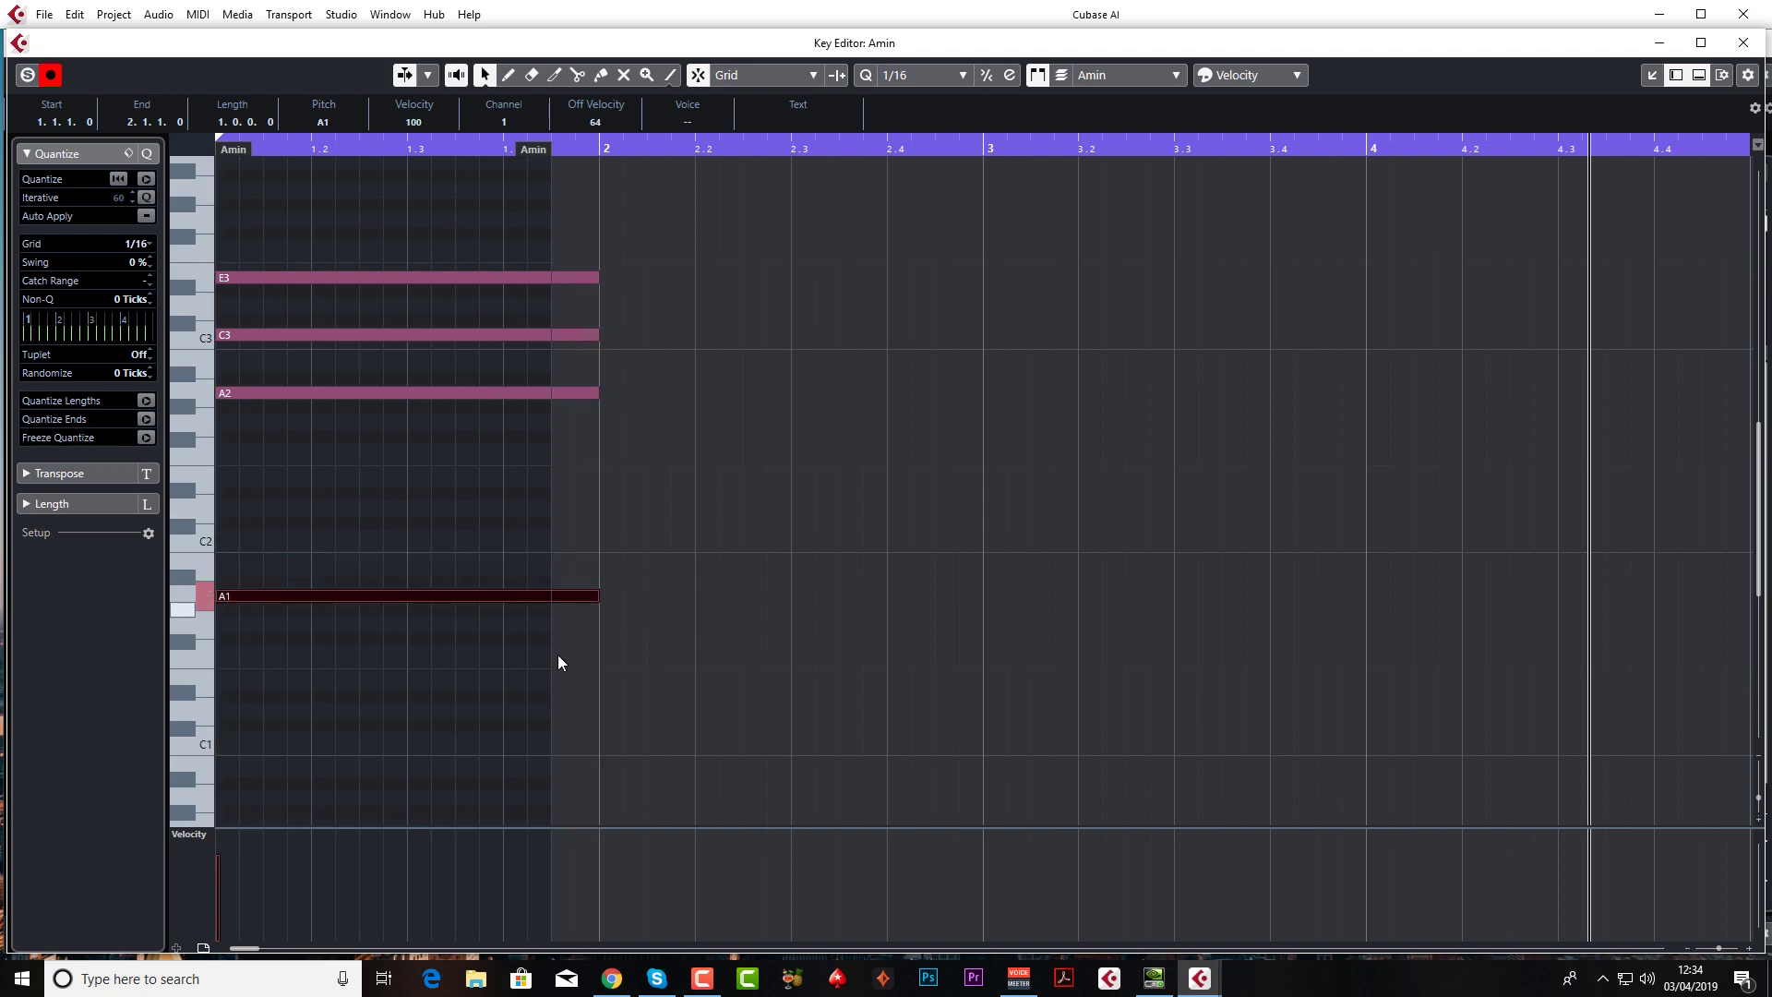
key(space)
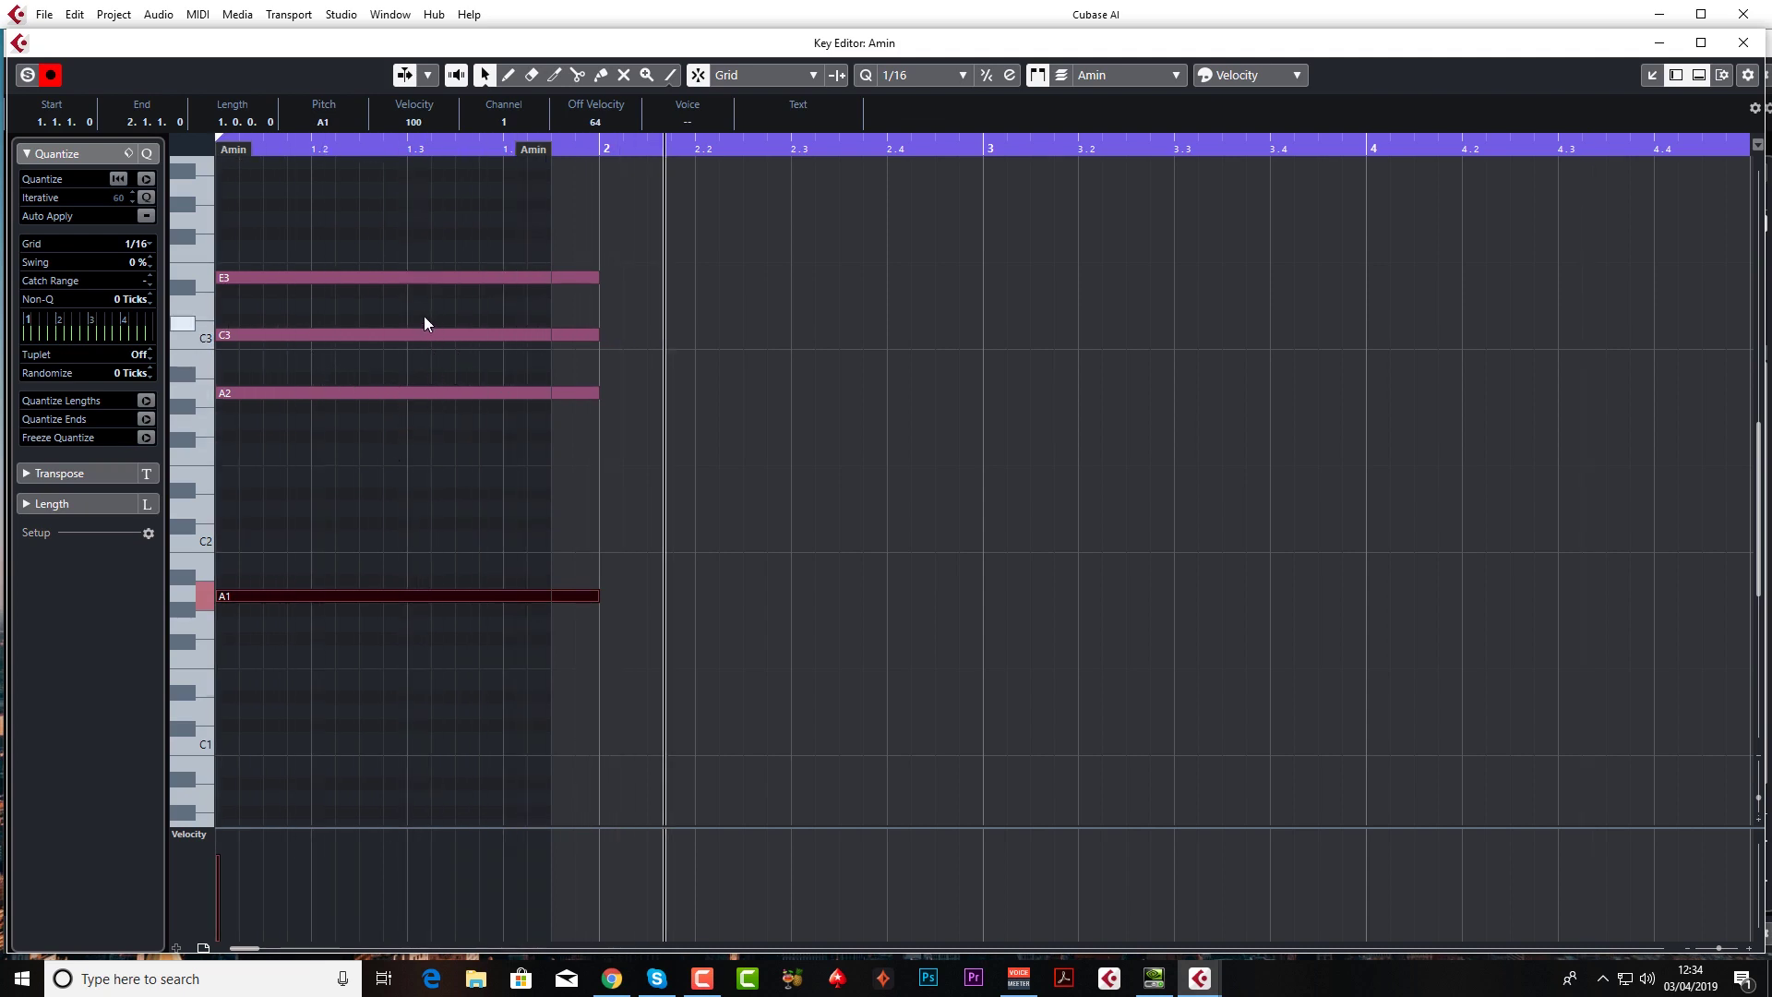
click(326, 330)
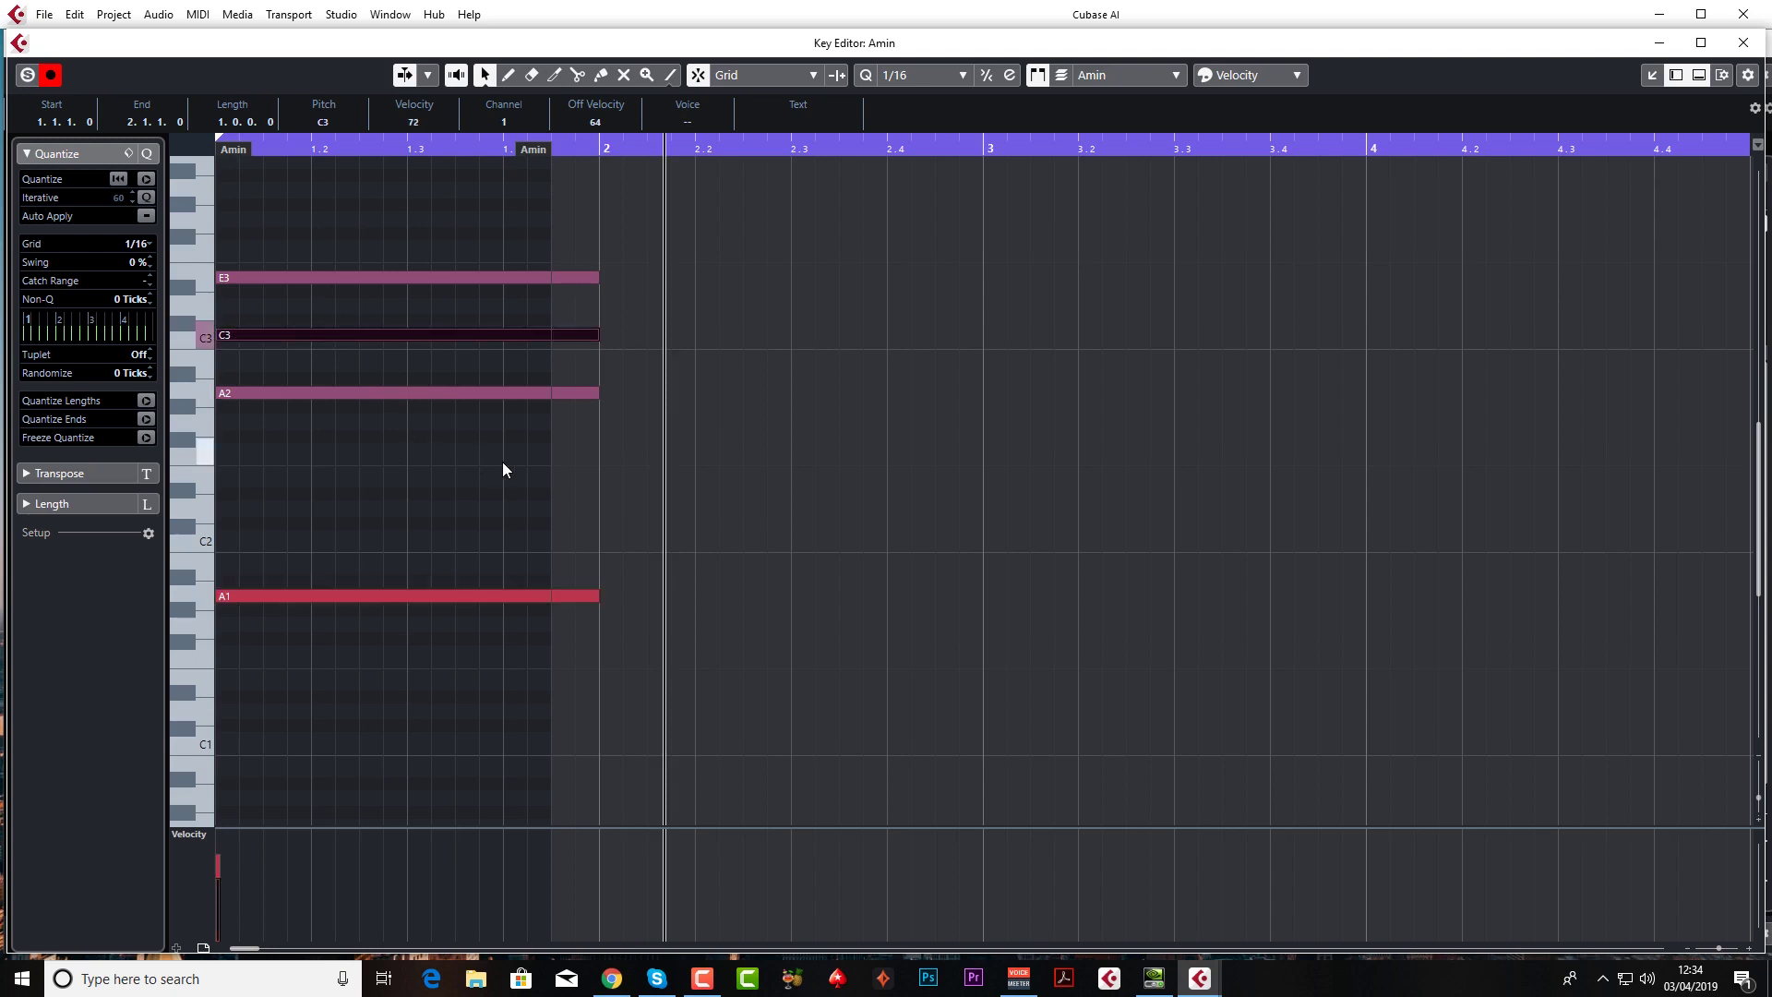
scroll(502, 461, up, 3)
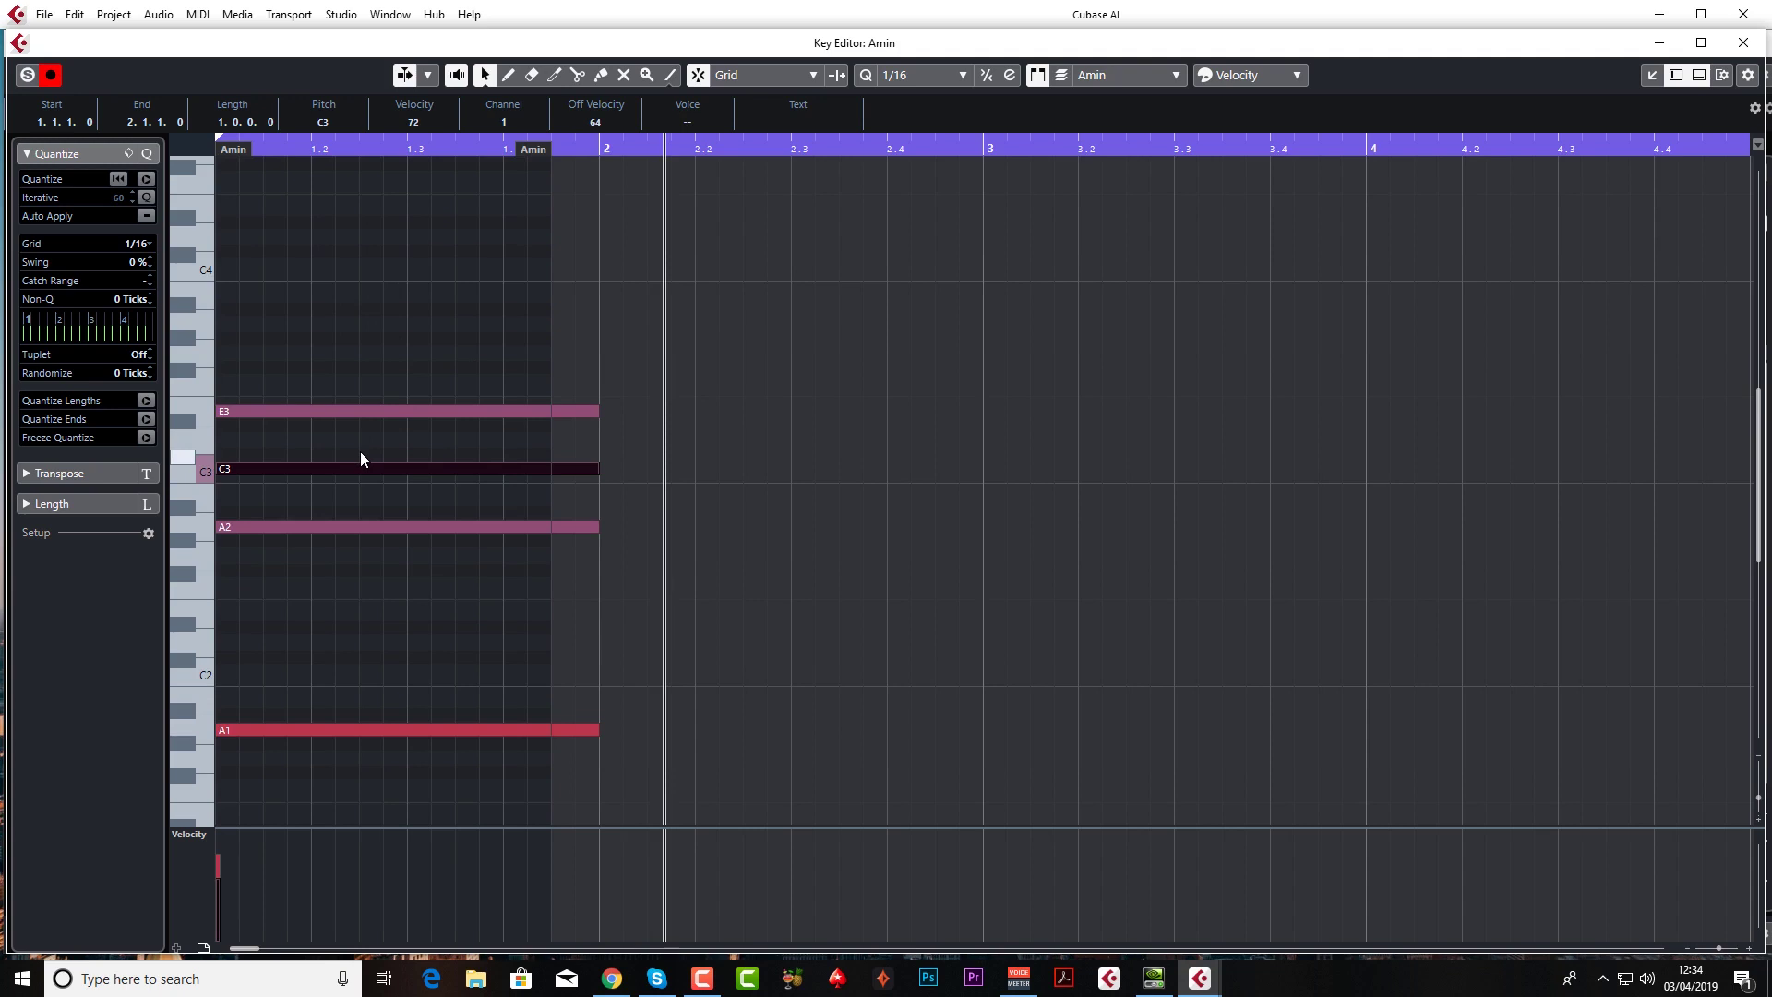
key(shift+Up)
key(space)
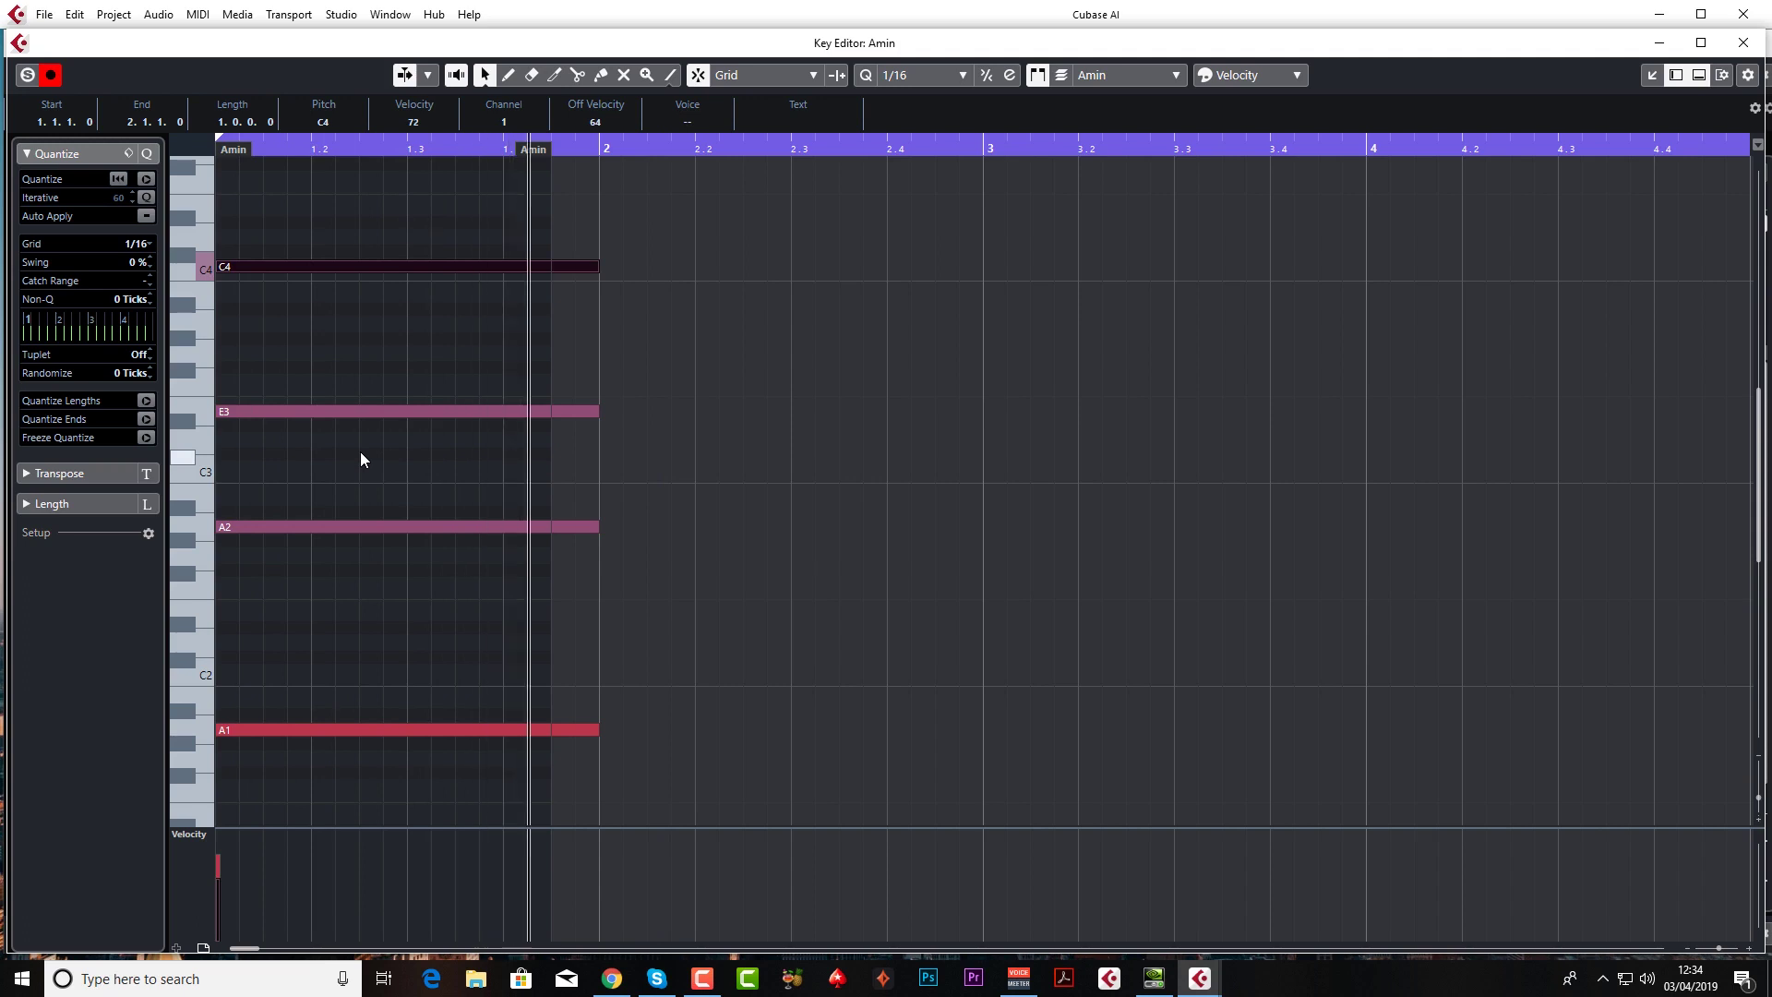
key(shift+Down)
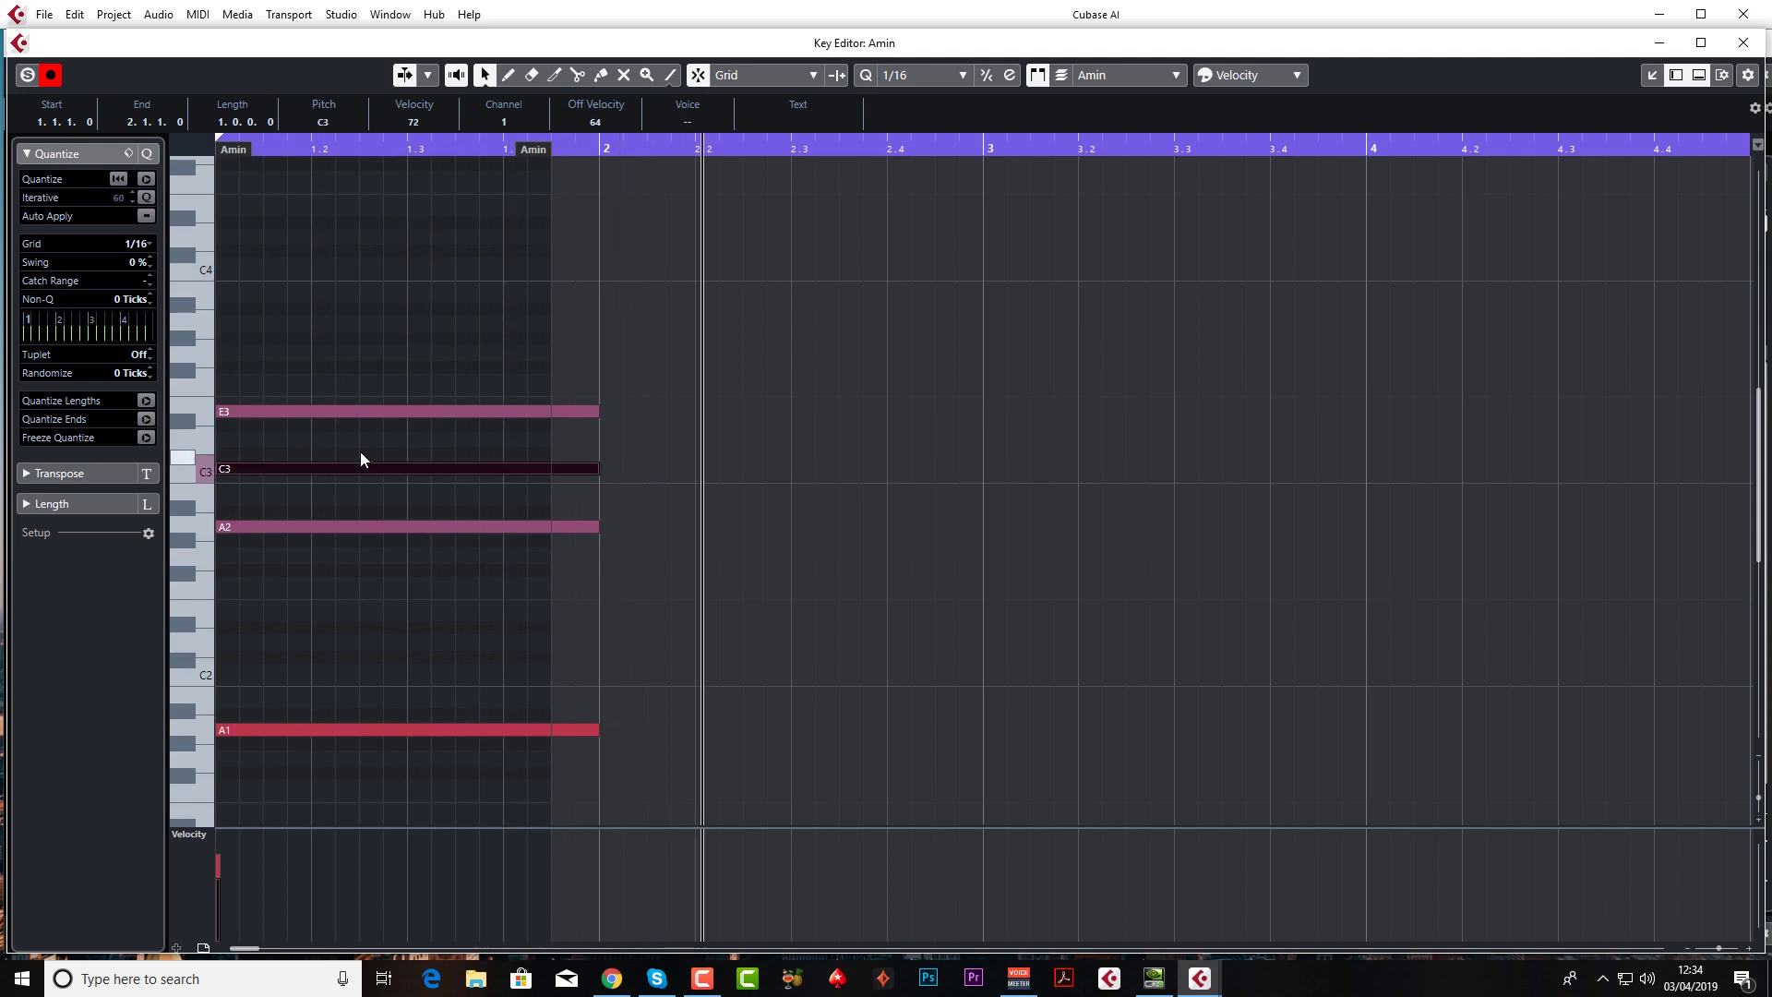
key(ctrl+z)
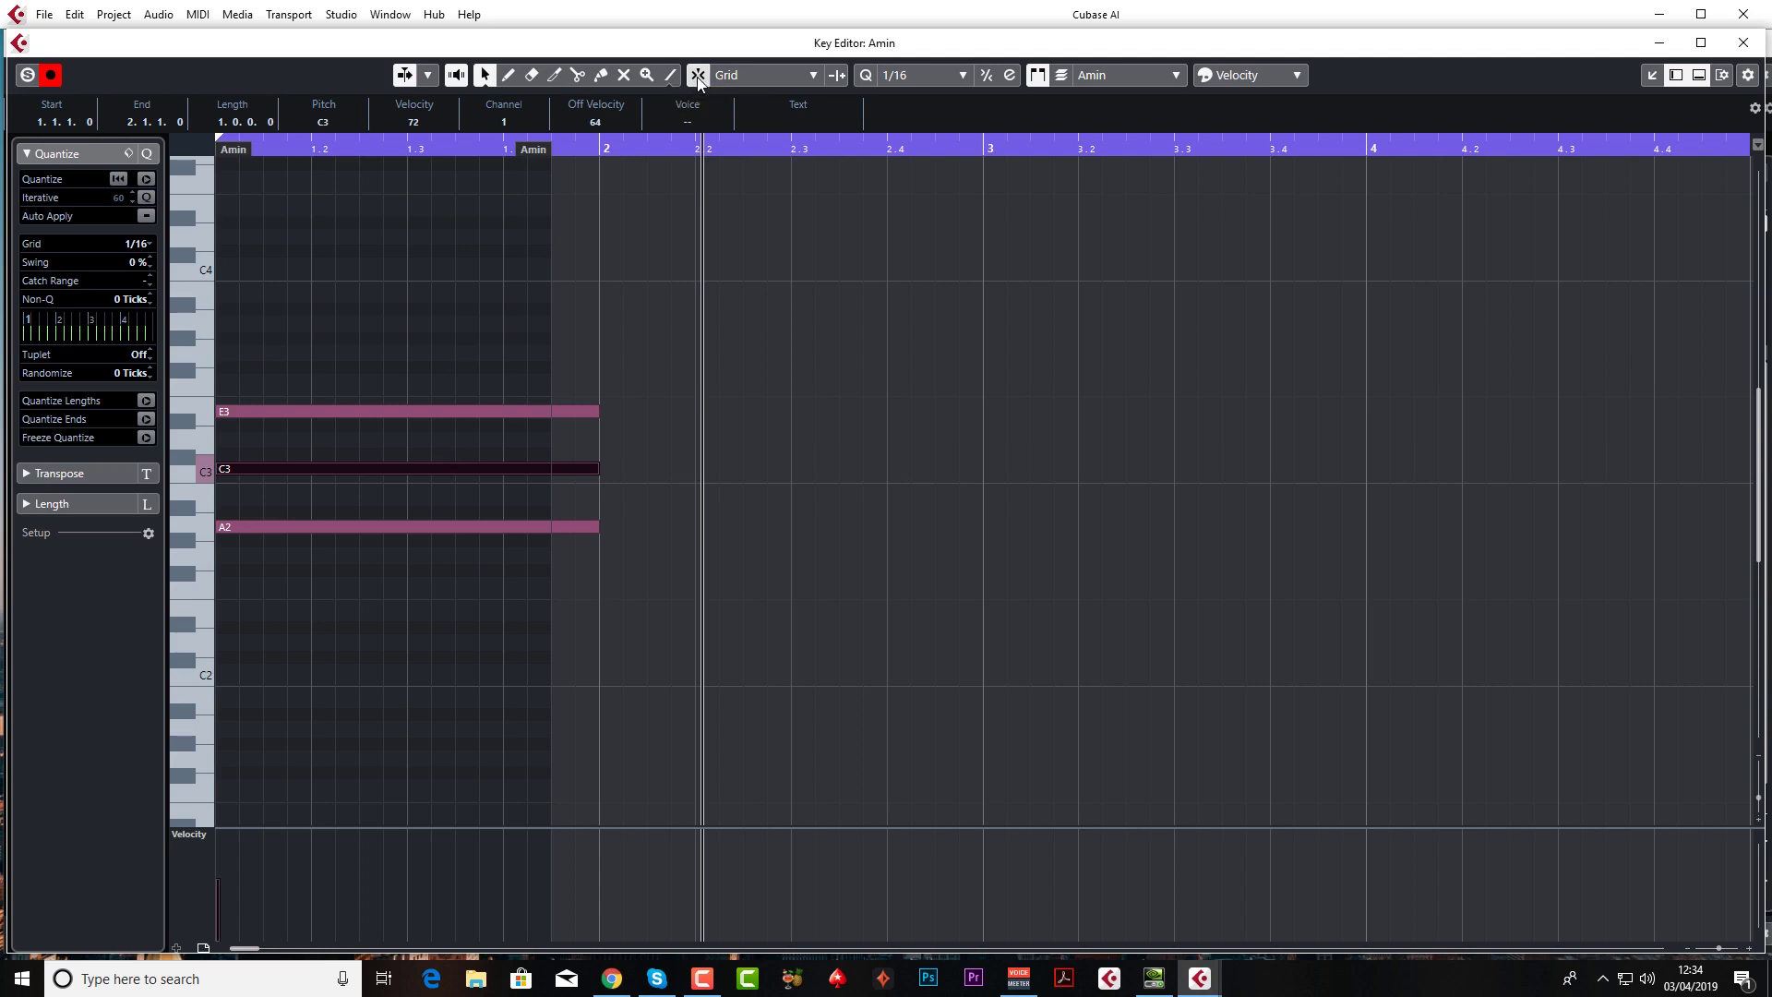
Step: Start E3 (at 1.1.1.23) and A2 slightly late, and end C3 just before bar 2
drag(222, 411, 224, 411)
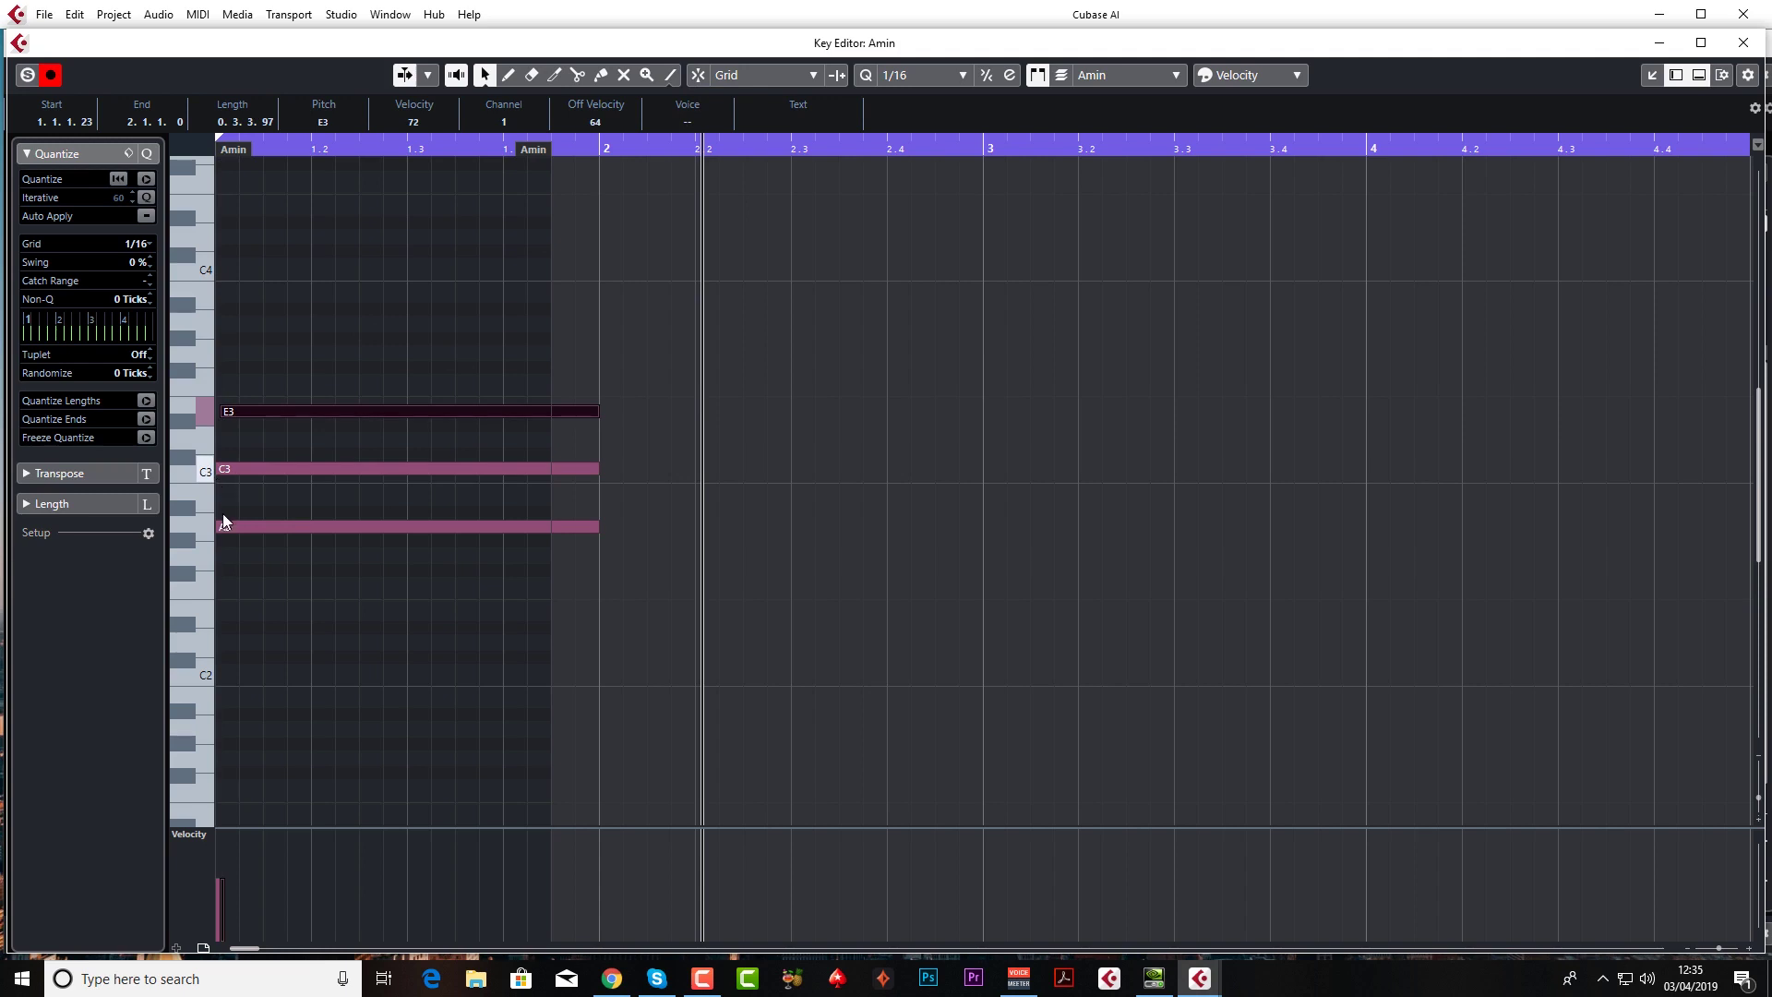
drag(219, 527, 223, 527)
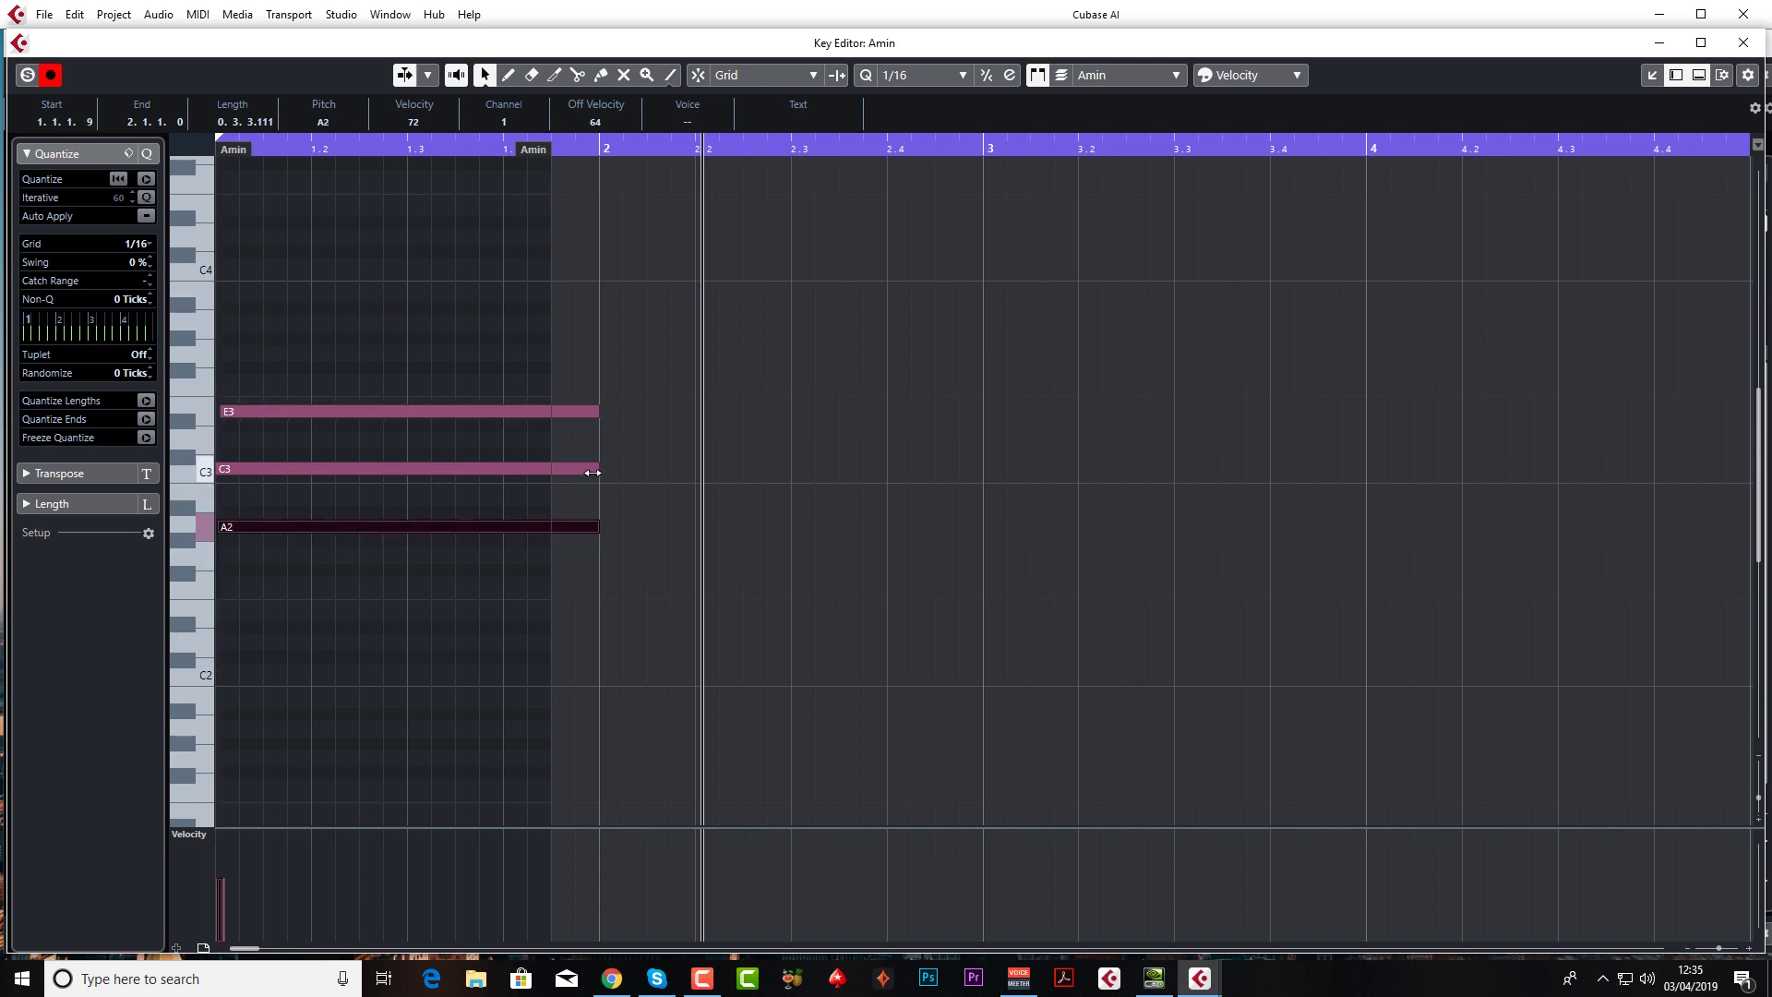
drag(595, 469, 591, 413)
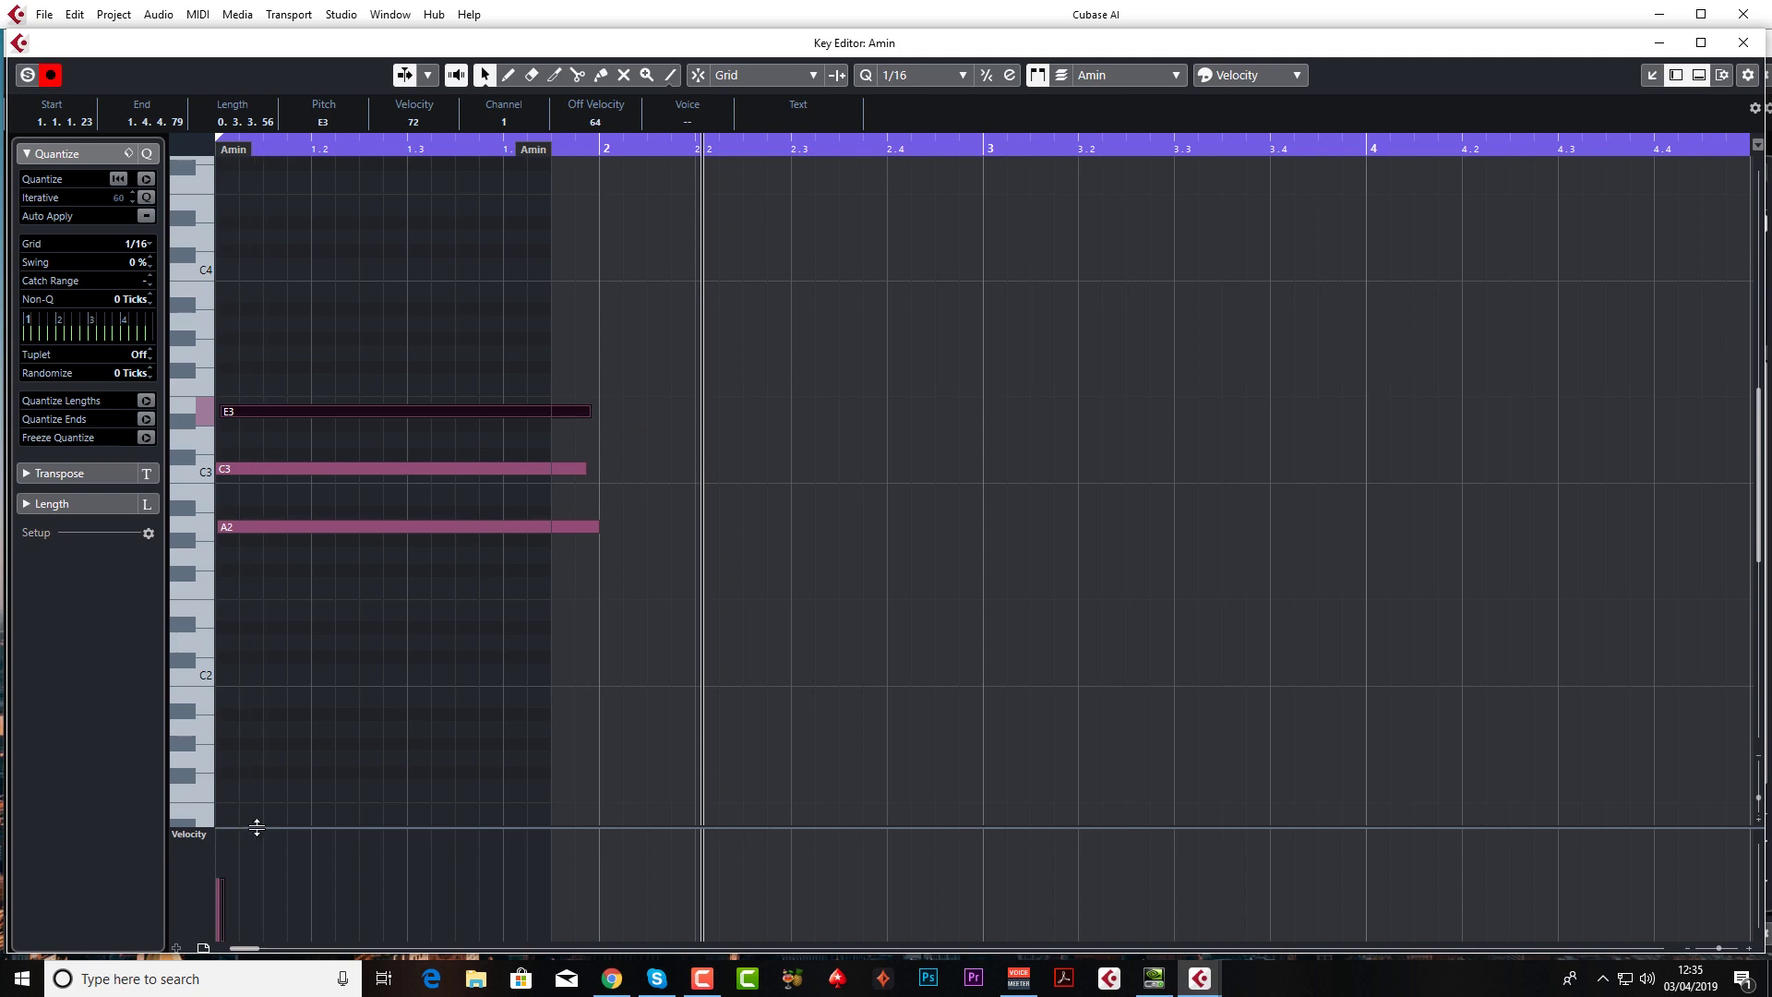
Step: Set the E3 note's velocity to 63 and the A2 note's velocity to 80
drag(257, 824, 280, 630)
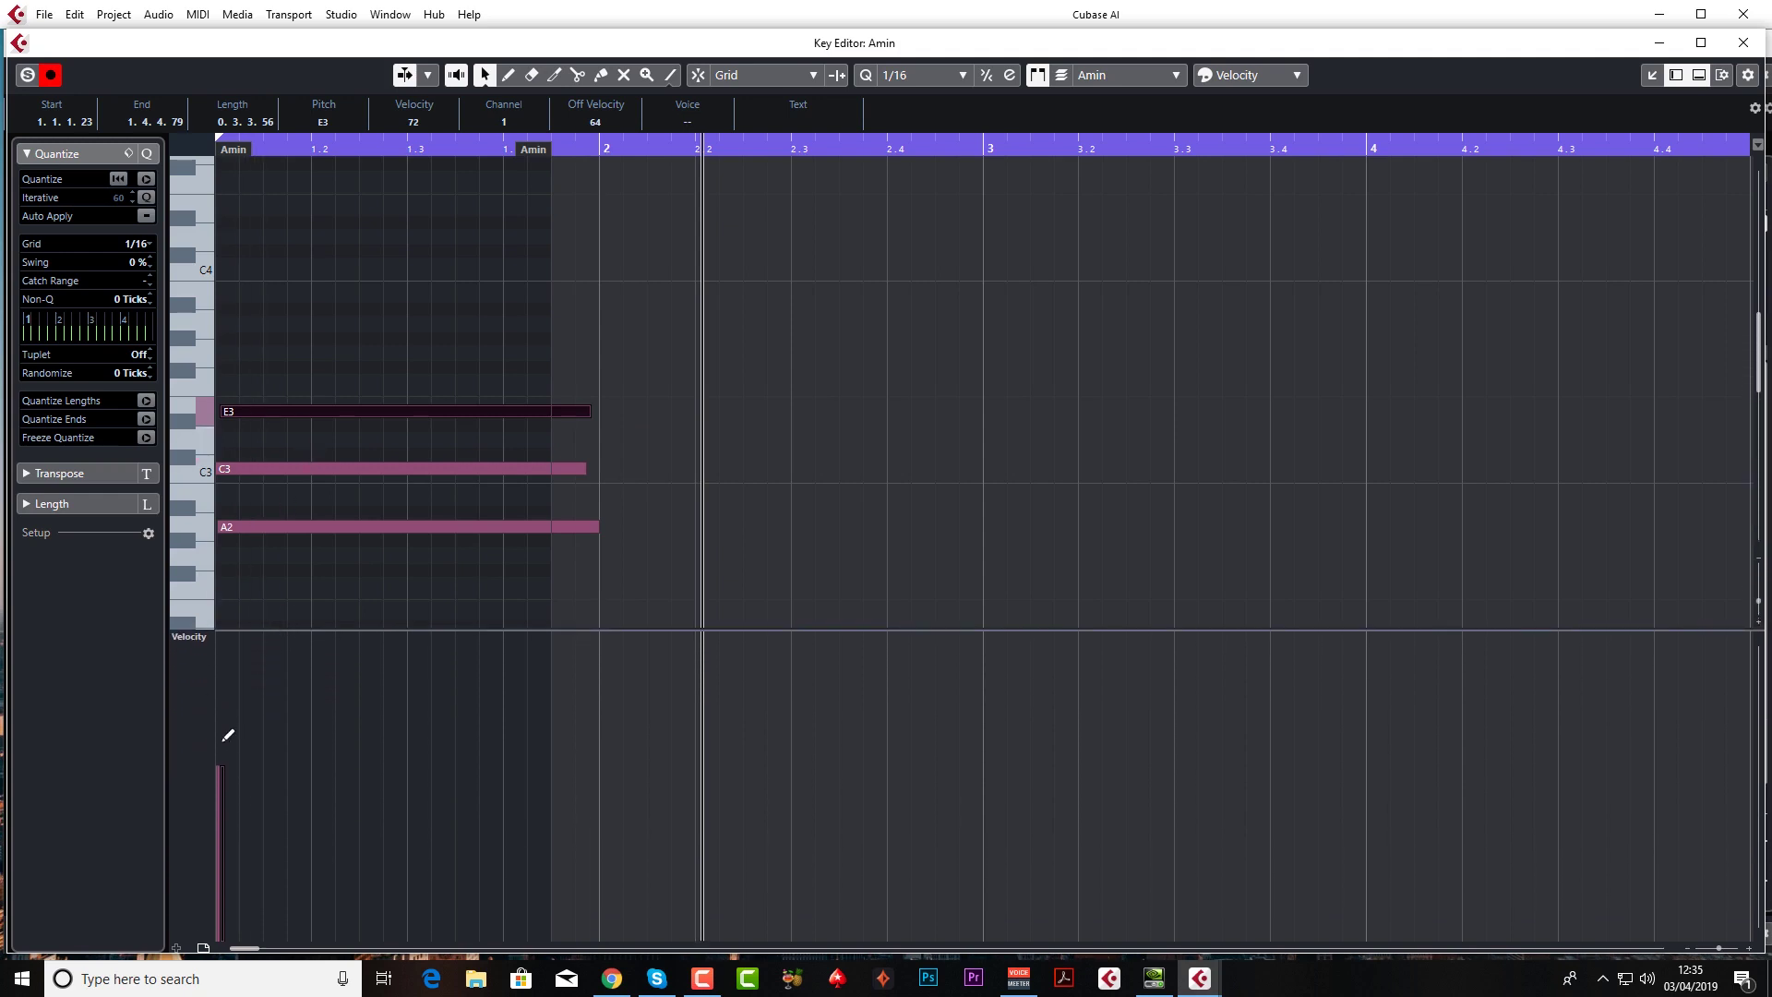
drag(225, 732, 230, 784)
key(space)
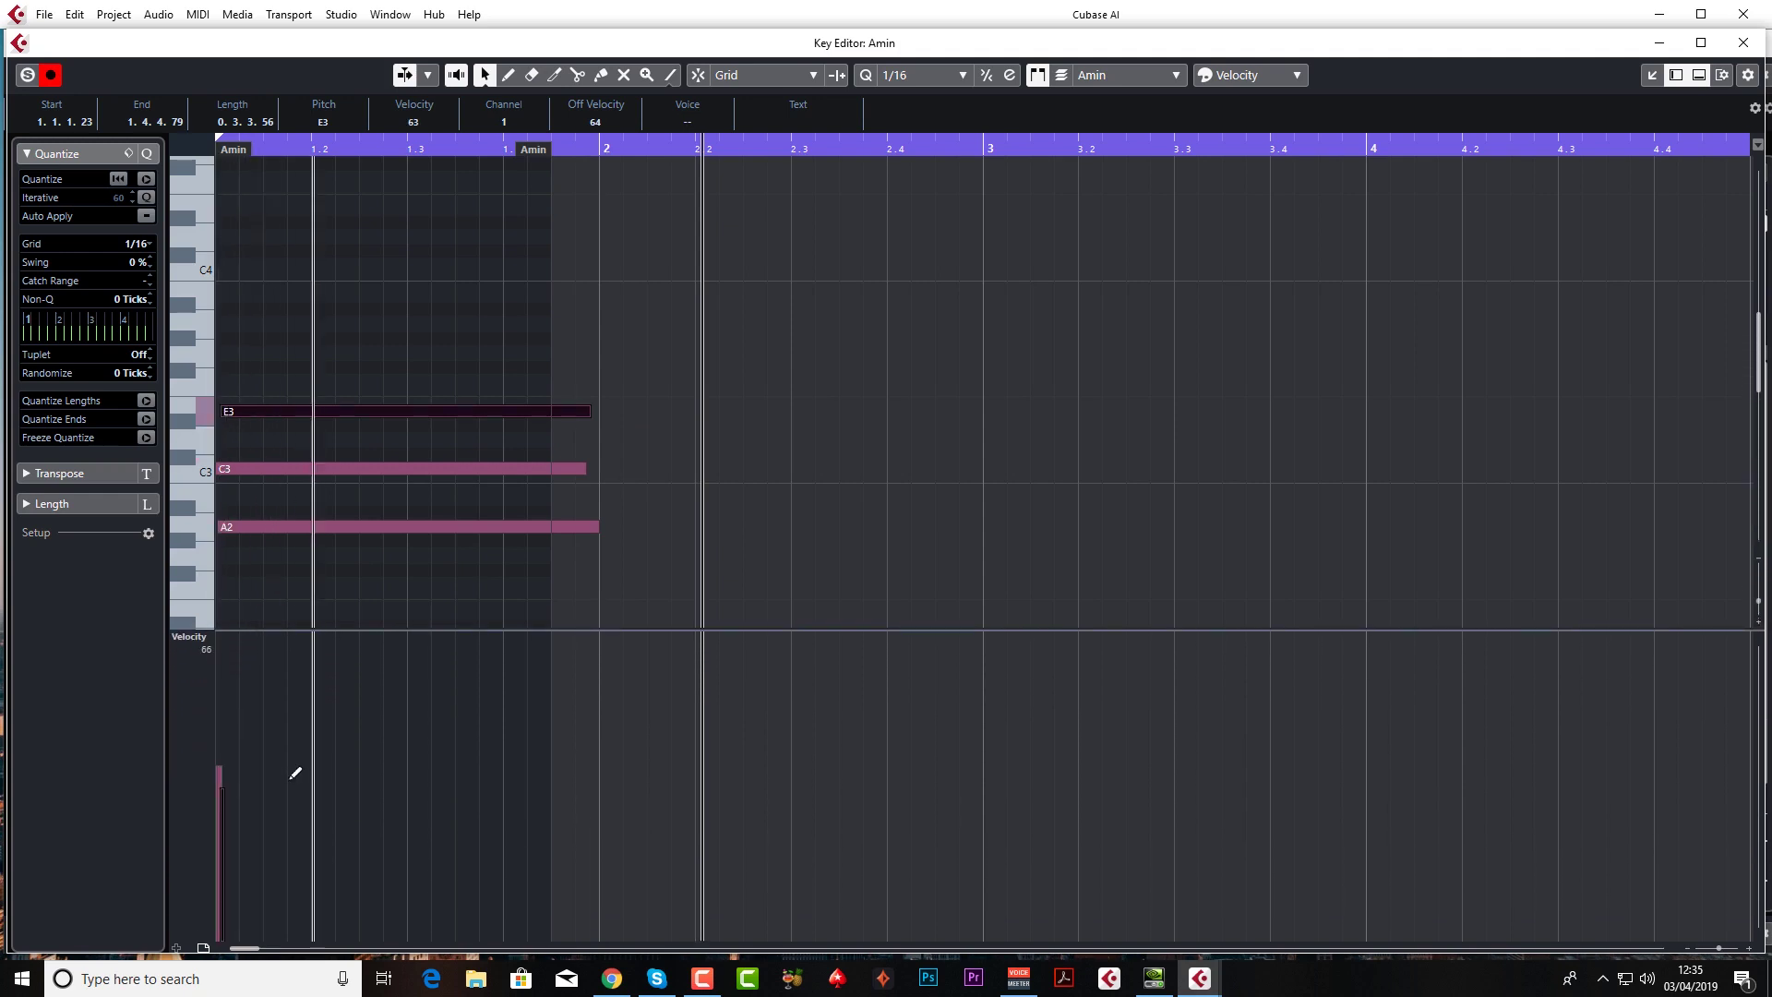
key(space)
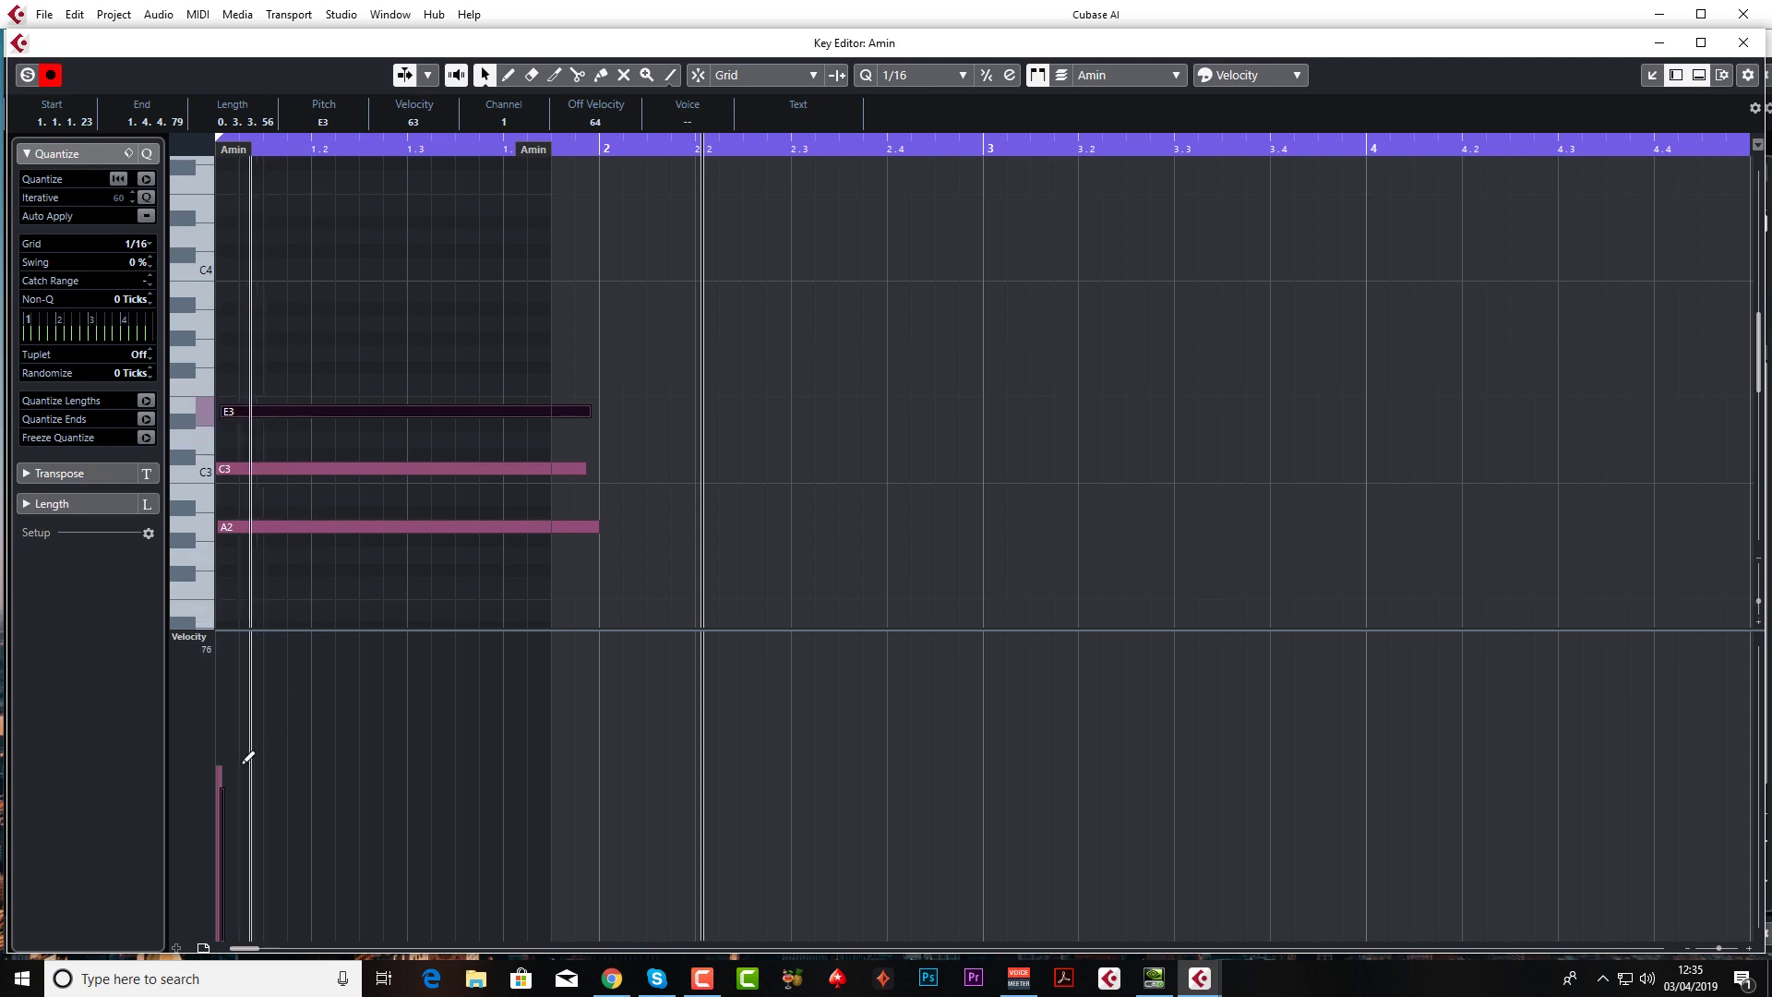
key(space)
key(space)
click(301, 526)
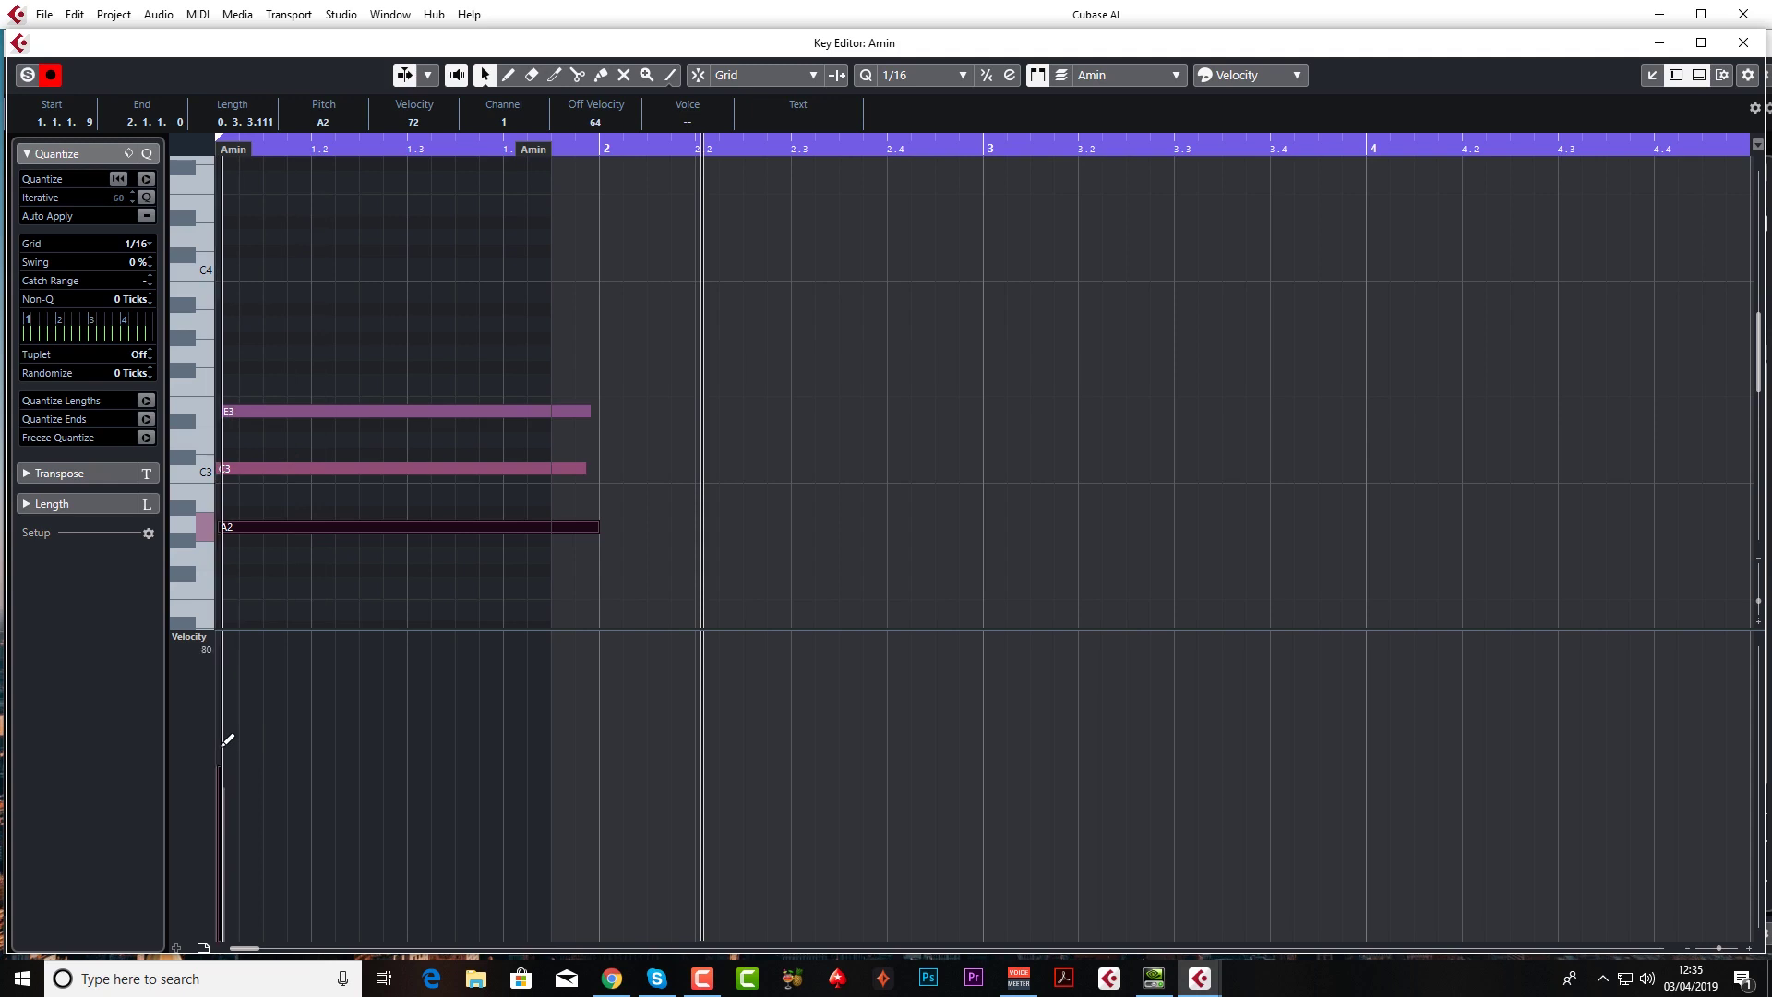
drag(225, 743, 227, 735)
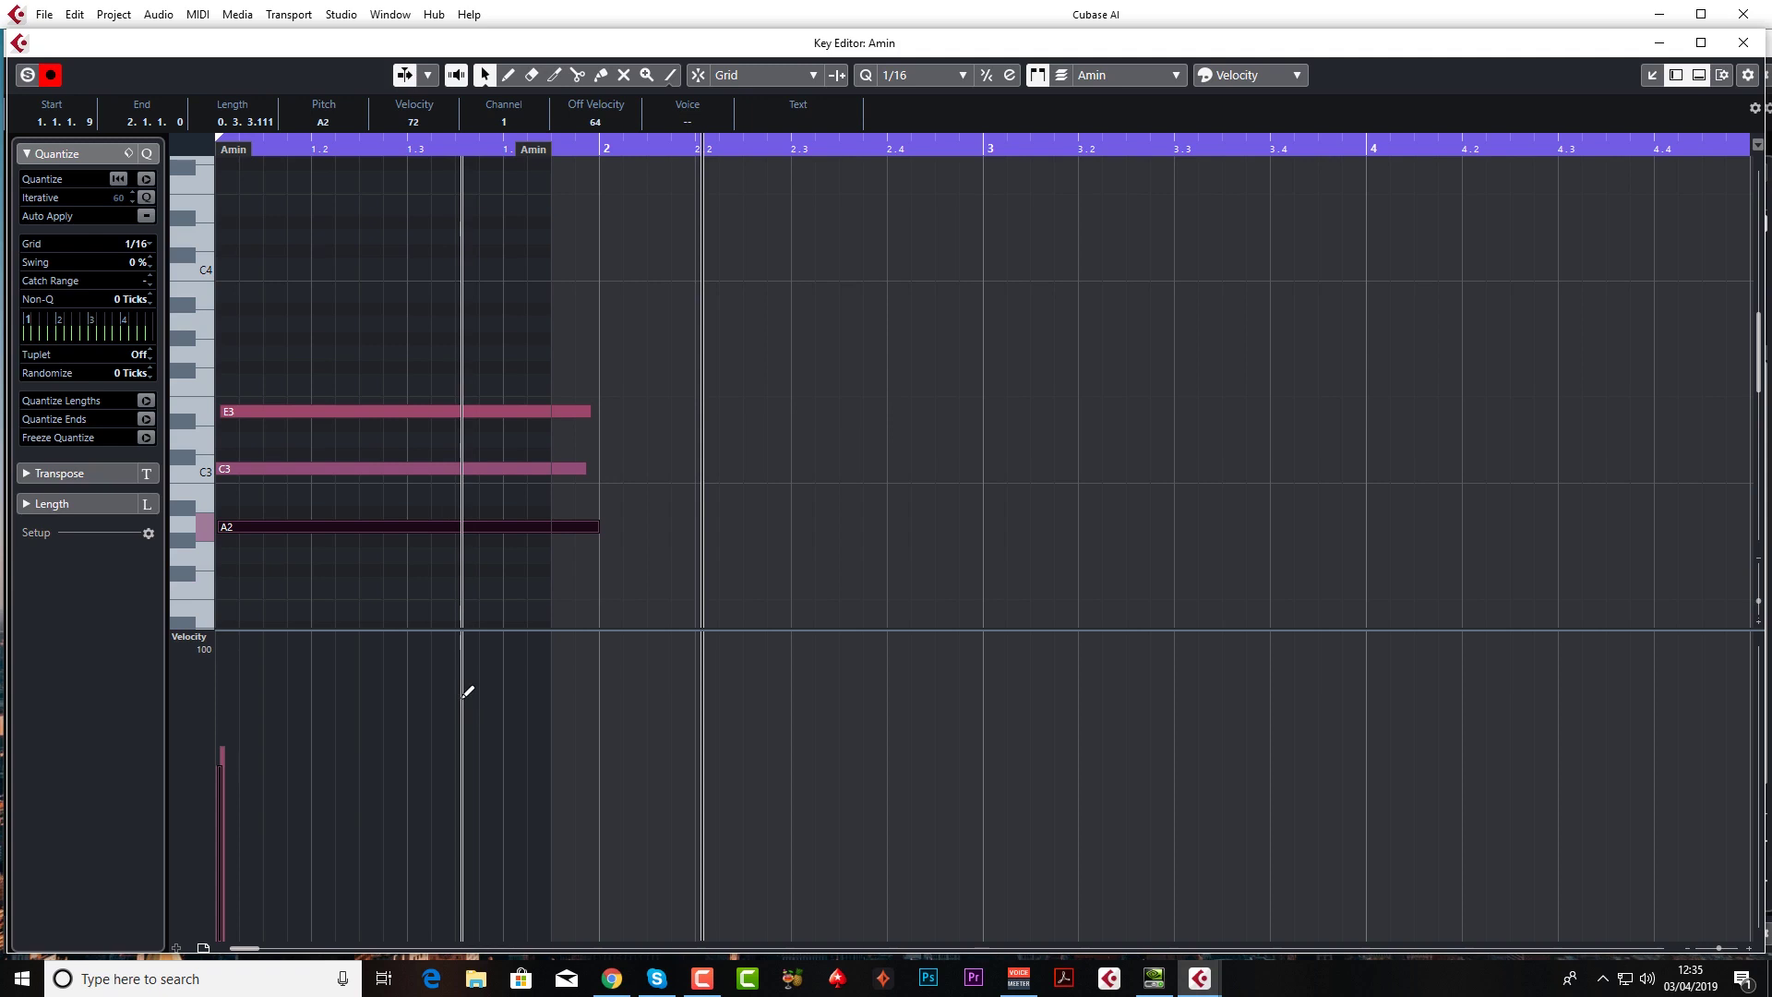
Step: Stagger the E3 and C3 starts, leaving C3 starting at 1.1.1.64
drag(220, 411, 259, 410)
drag(218, 469, 249, 468)
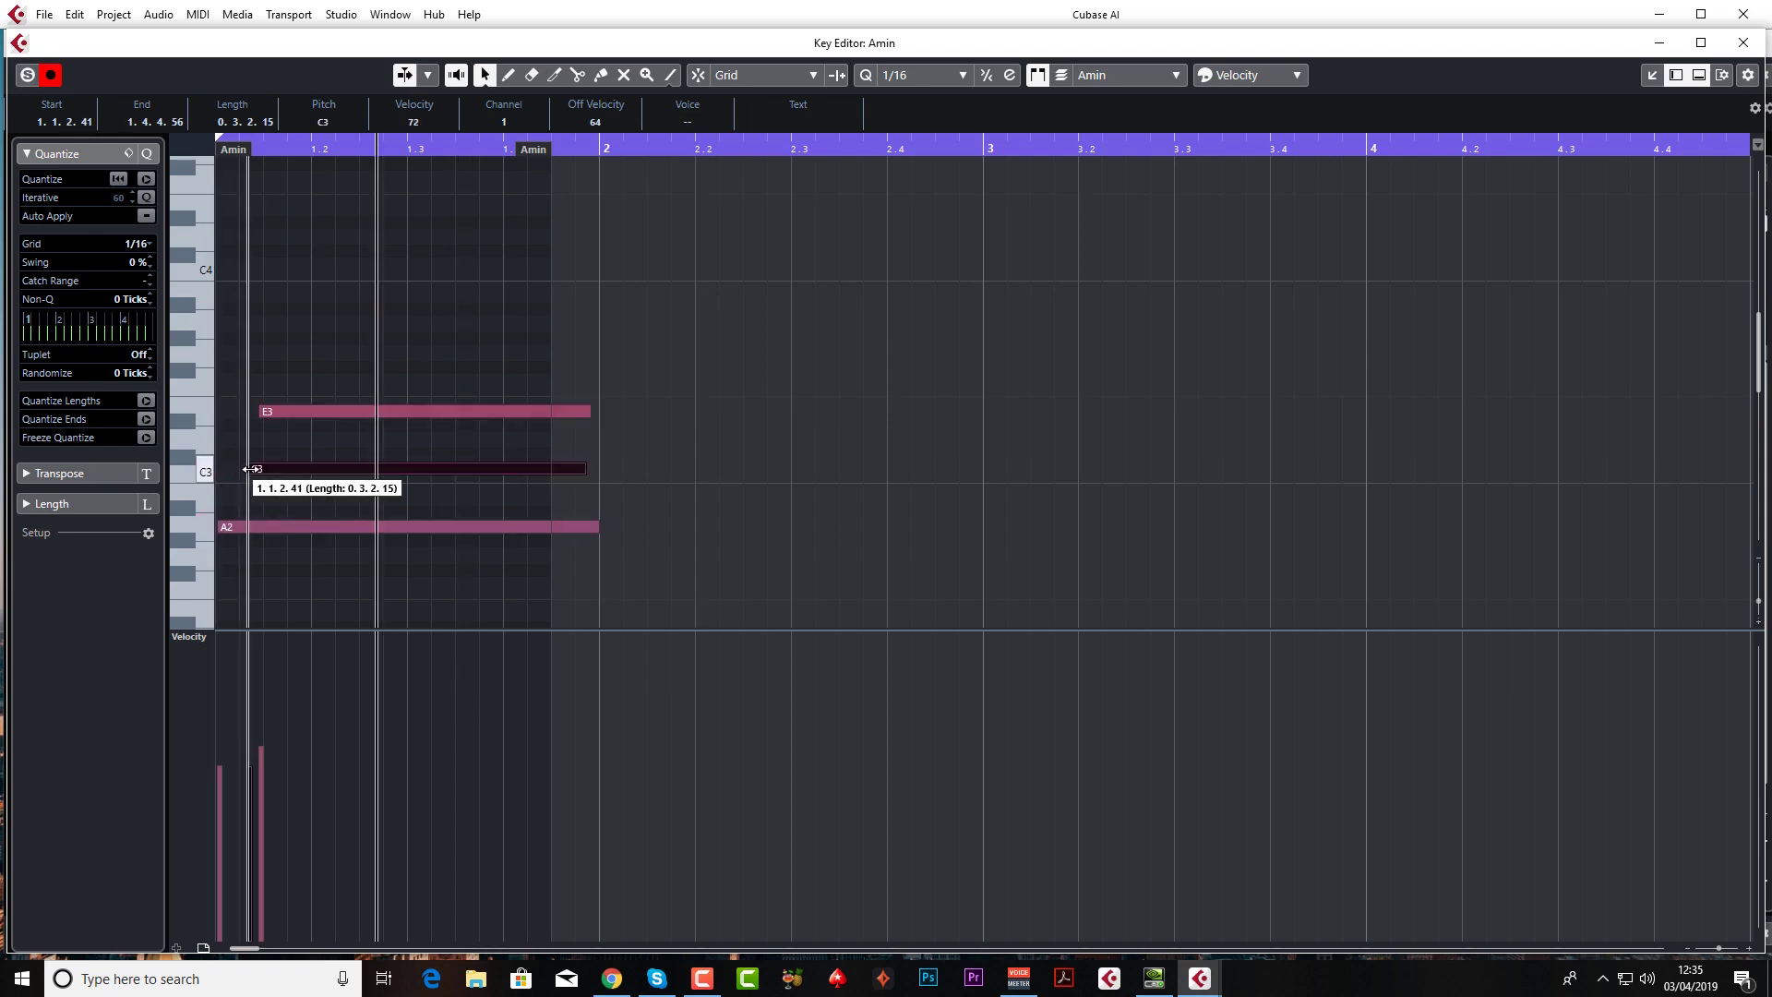
key(space)
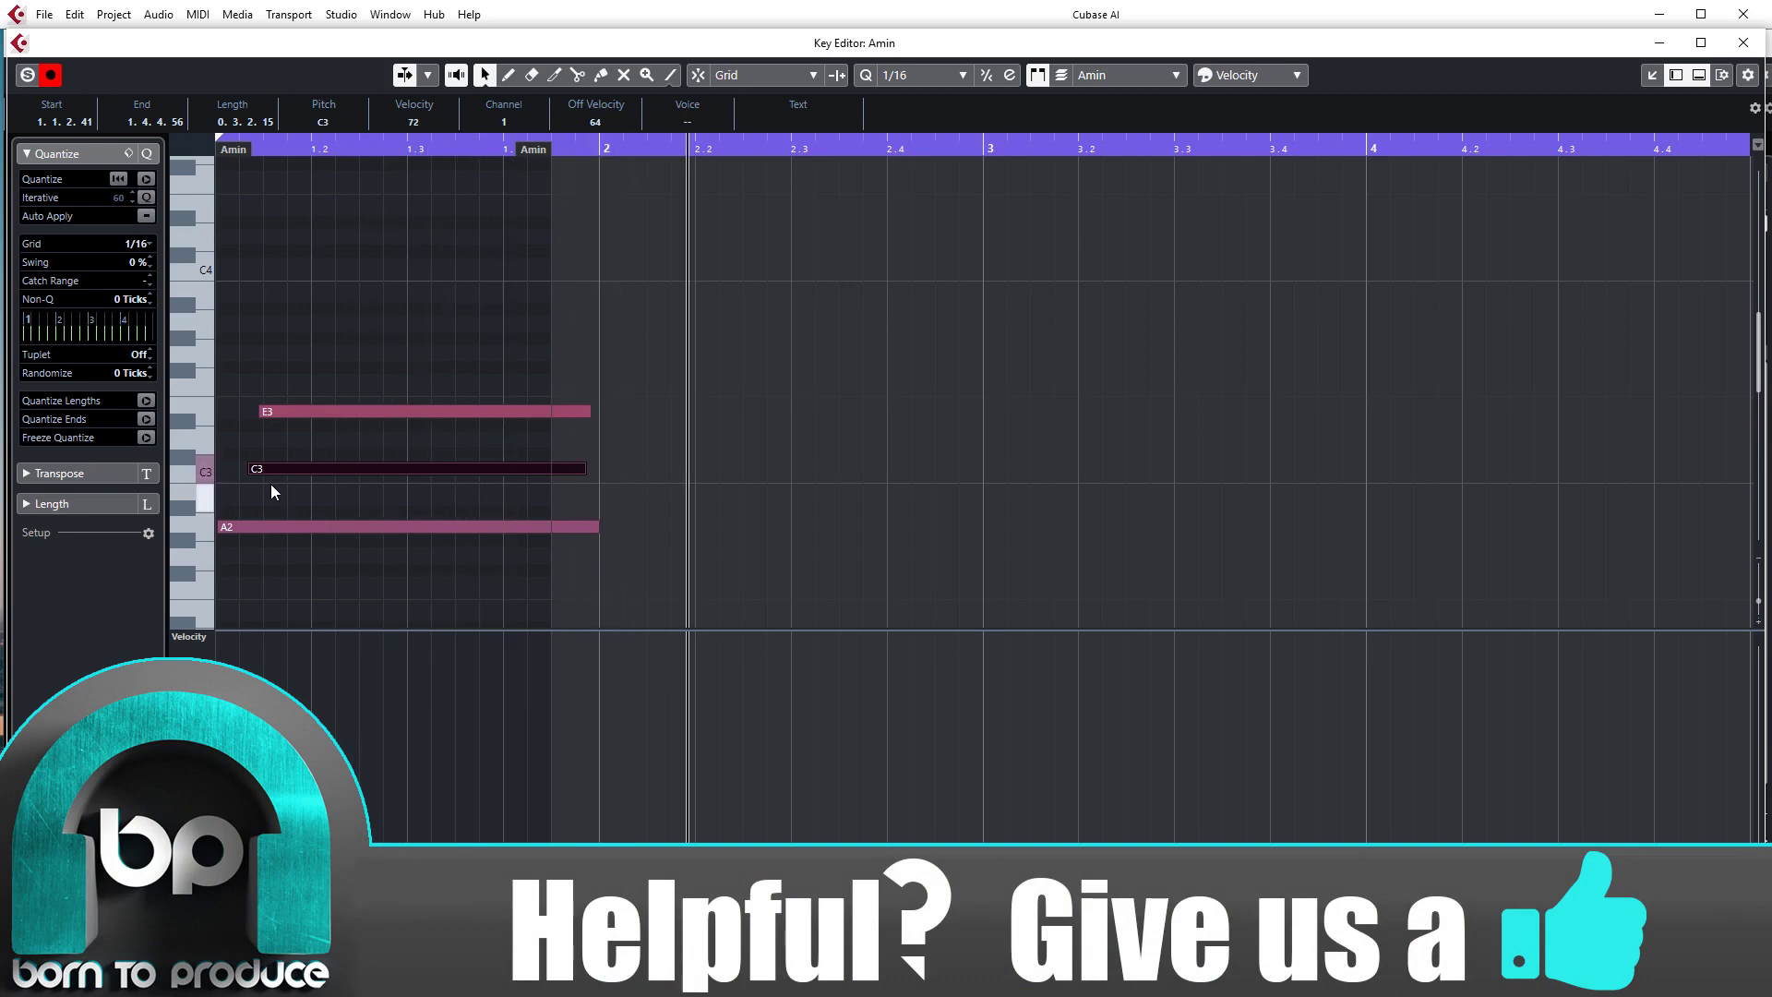
key(space)
drag(248, 469, 230, 472)
drag(261, 411, 230, 468)
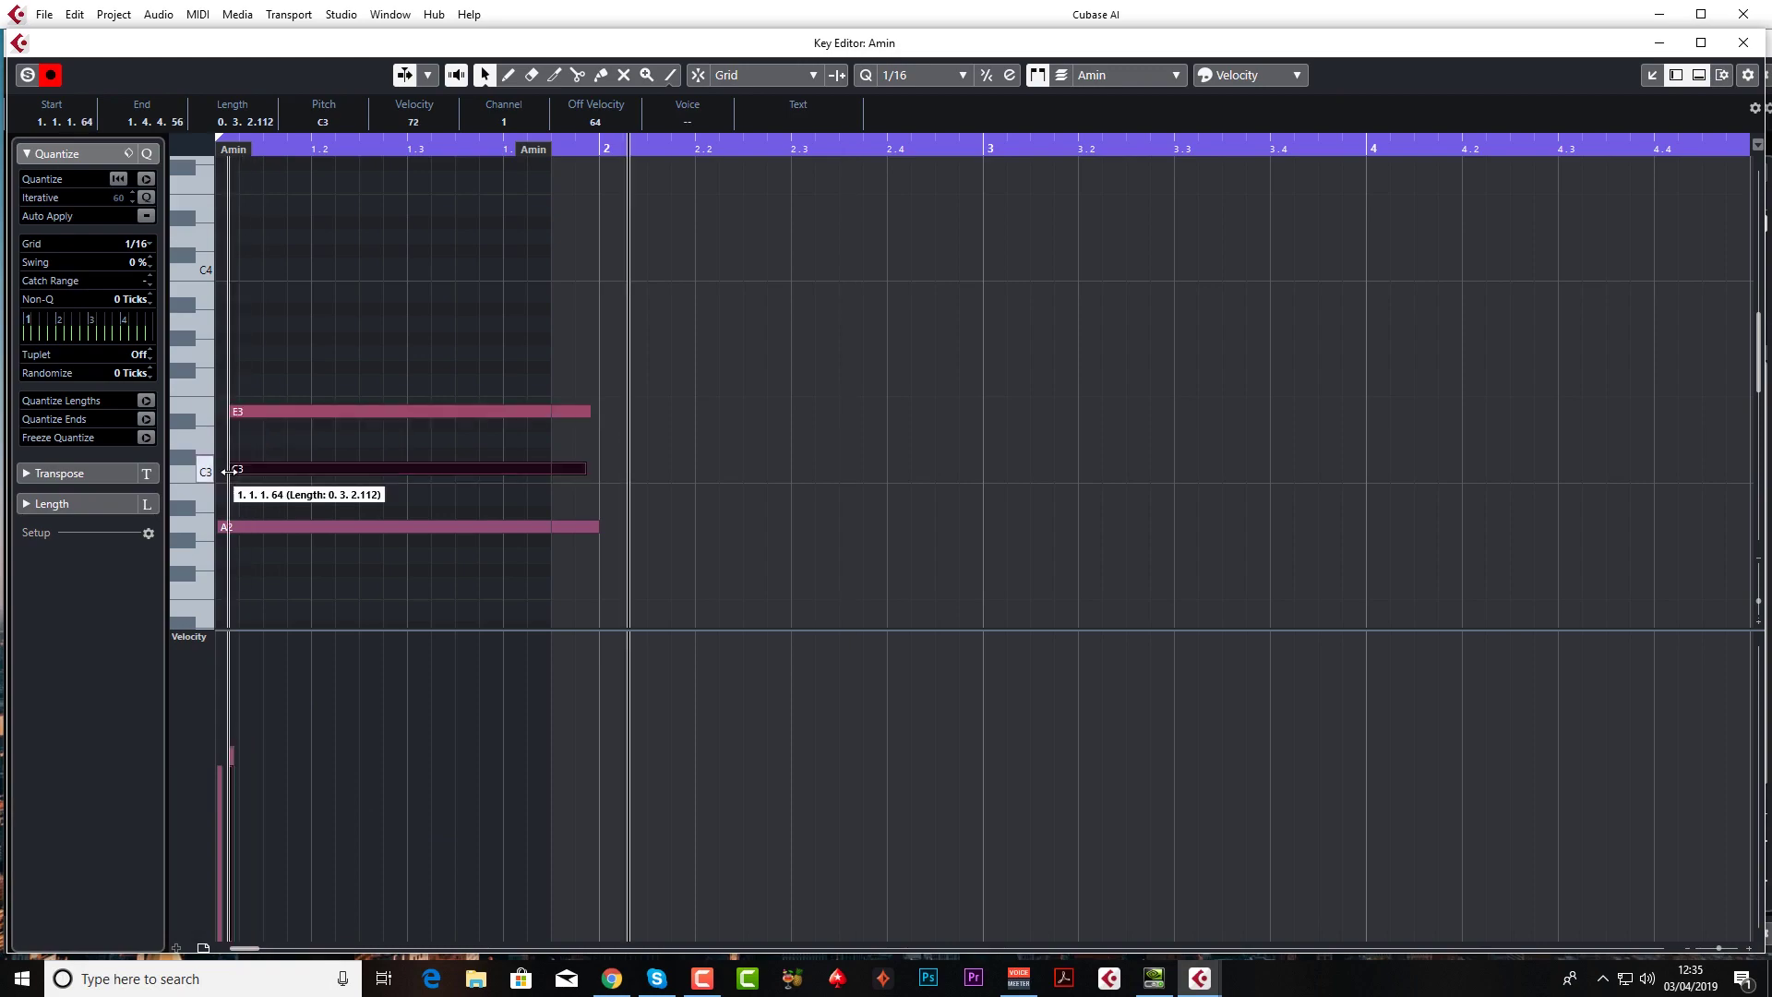
Step: Duplicate the Amin–C–G–D chord parts to bars 5–8 and play the eight-bar arrangement
click(1743, 43)
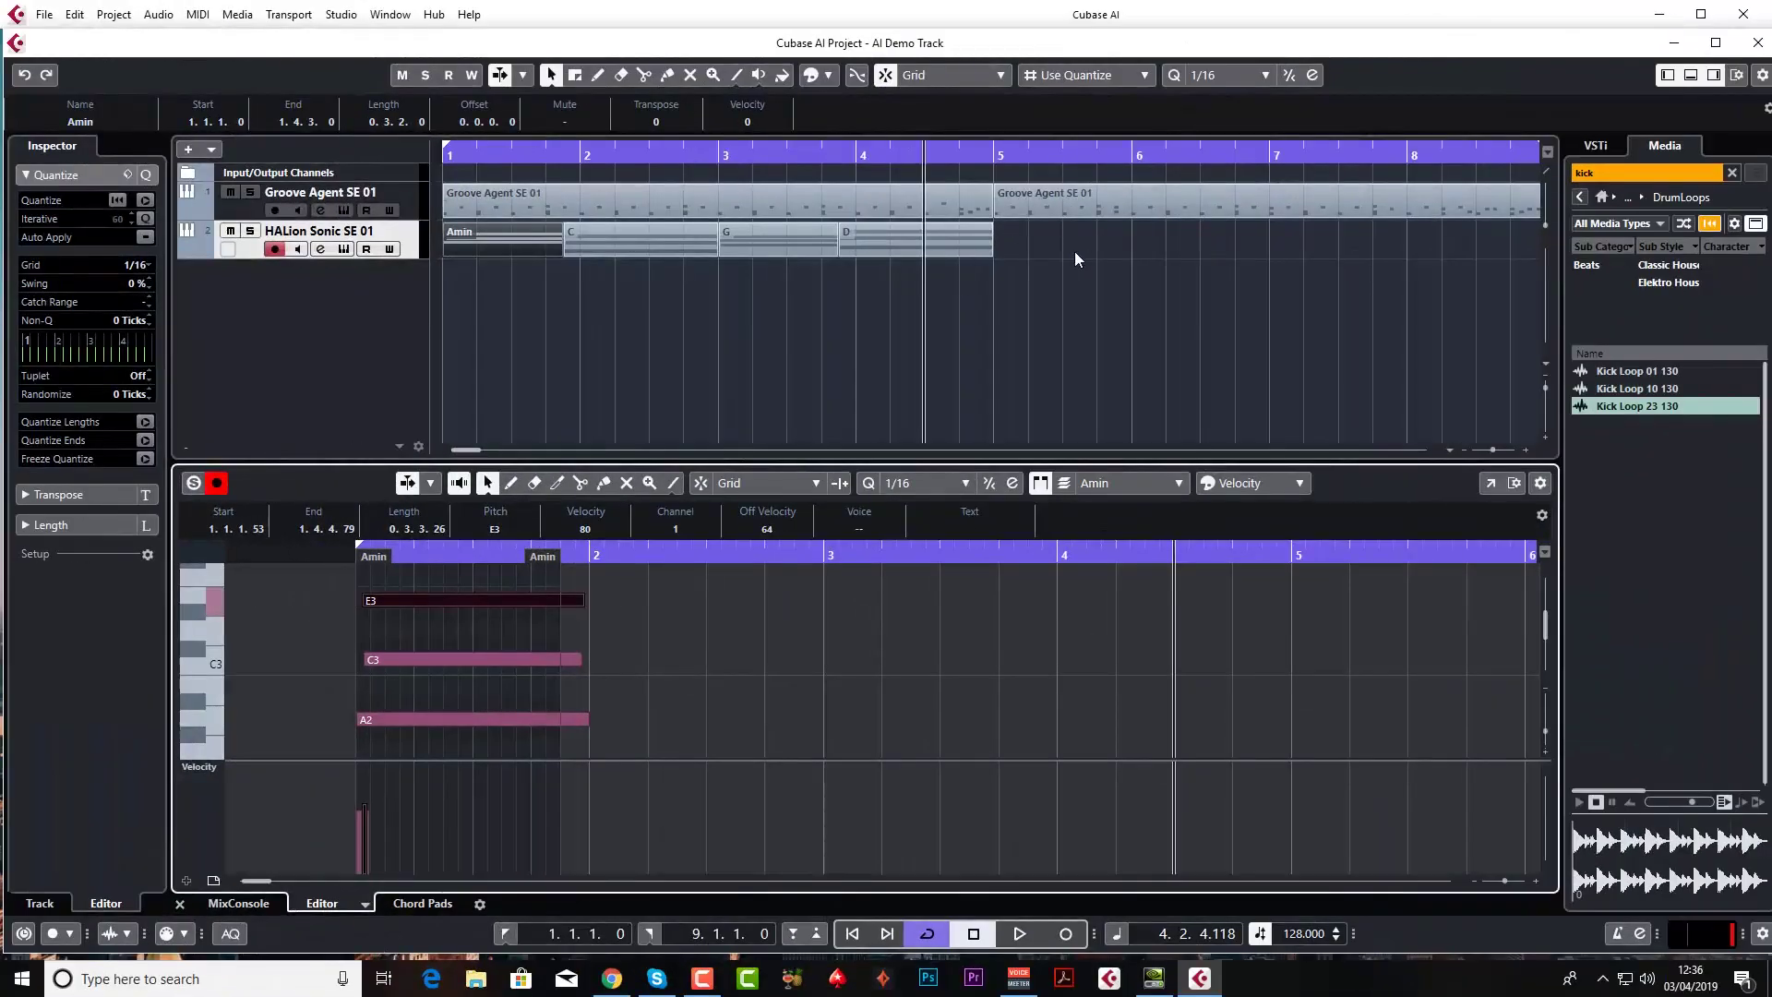
drag(1056, 276, 572, 235)
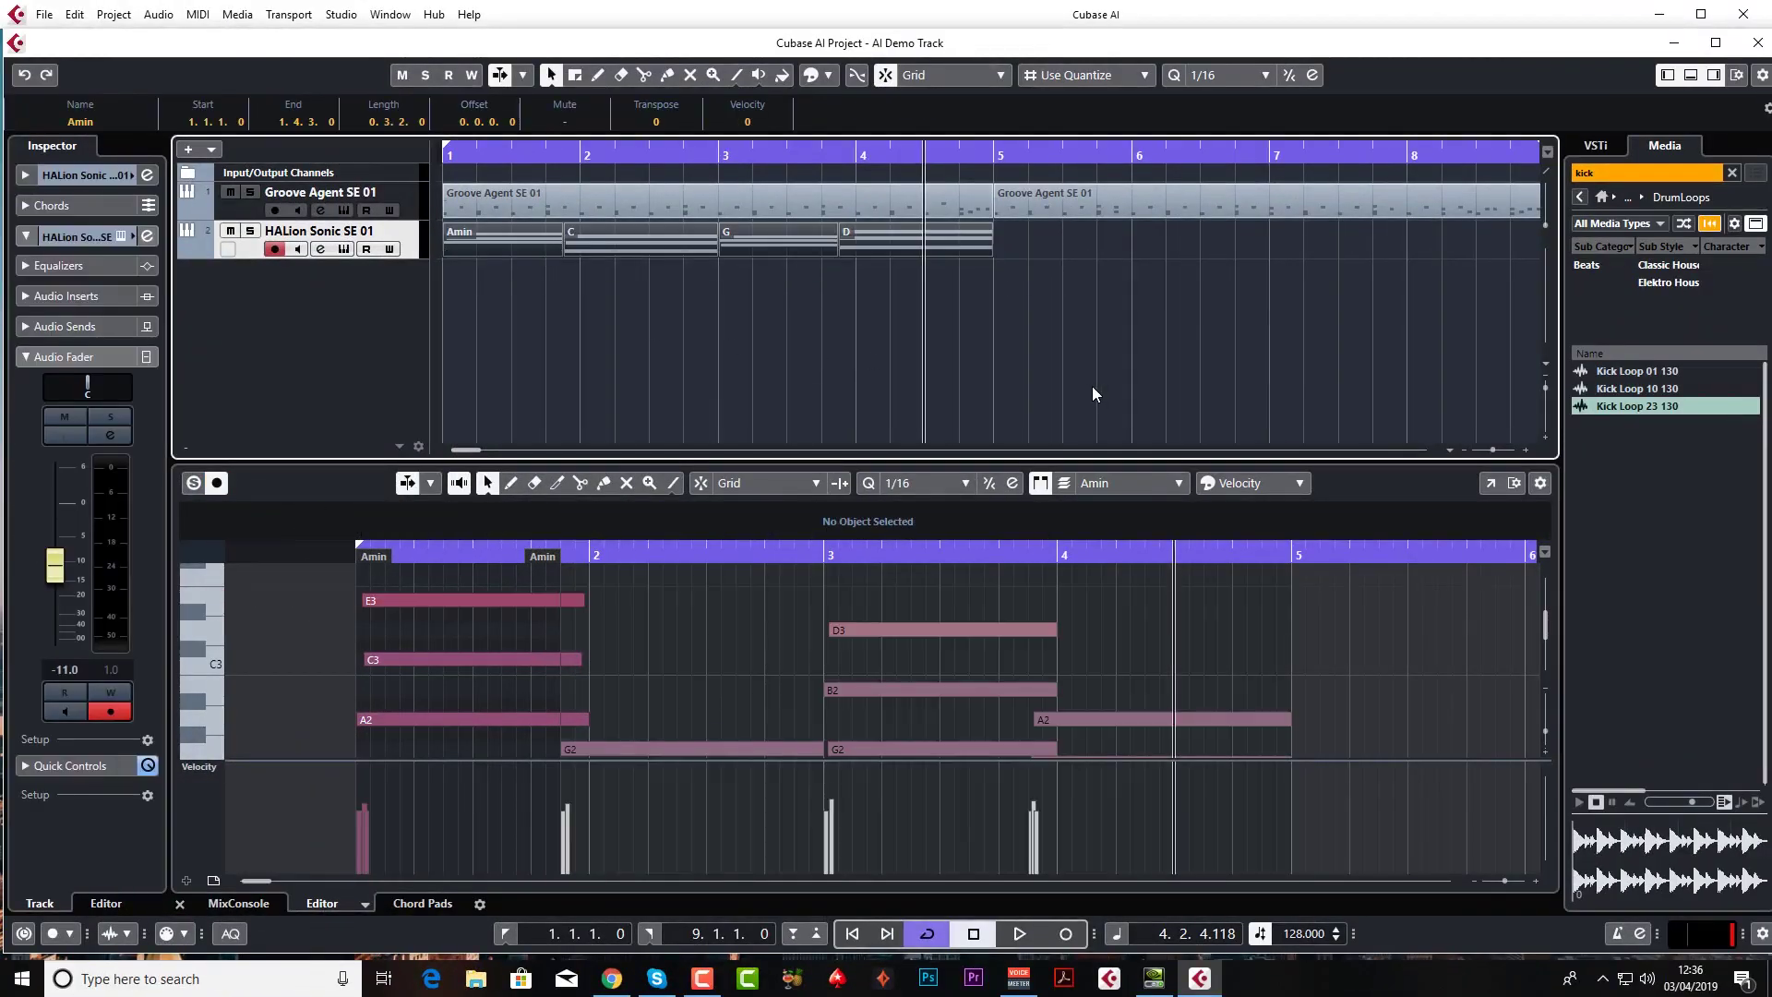
key(ctrl+d)
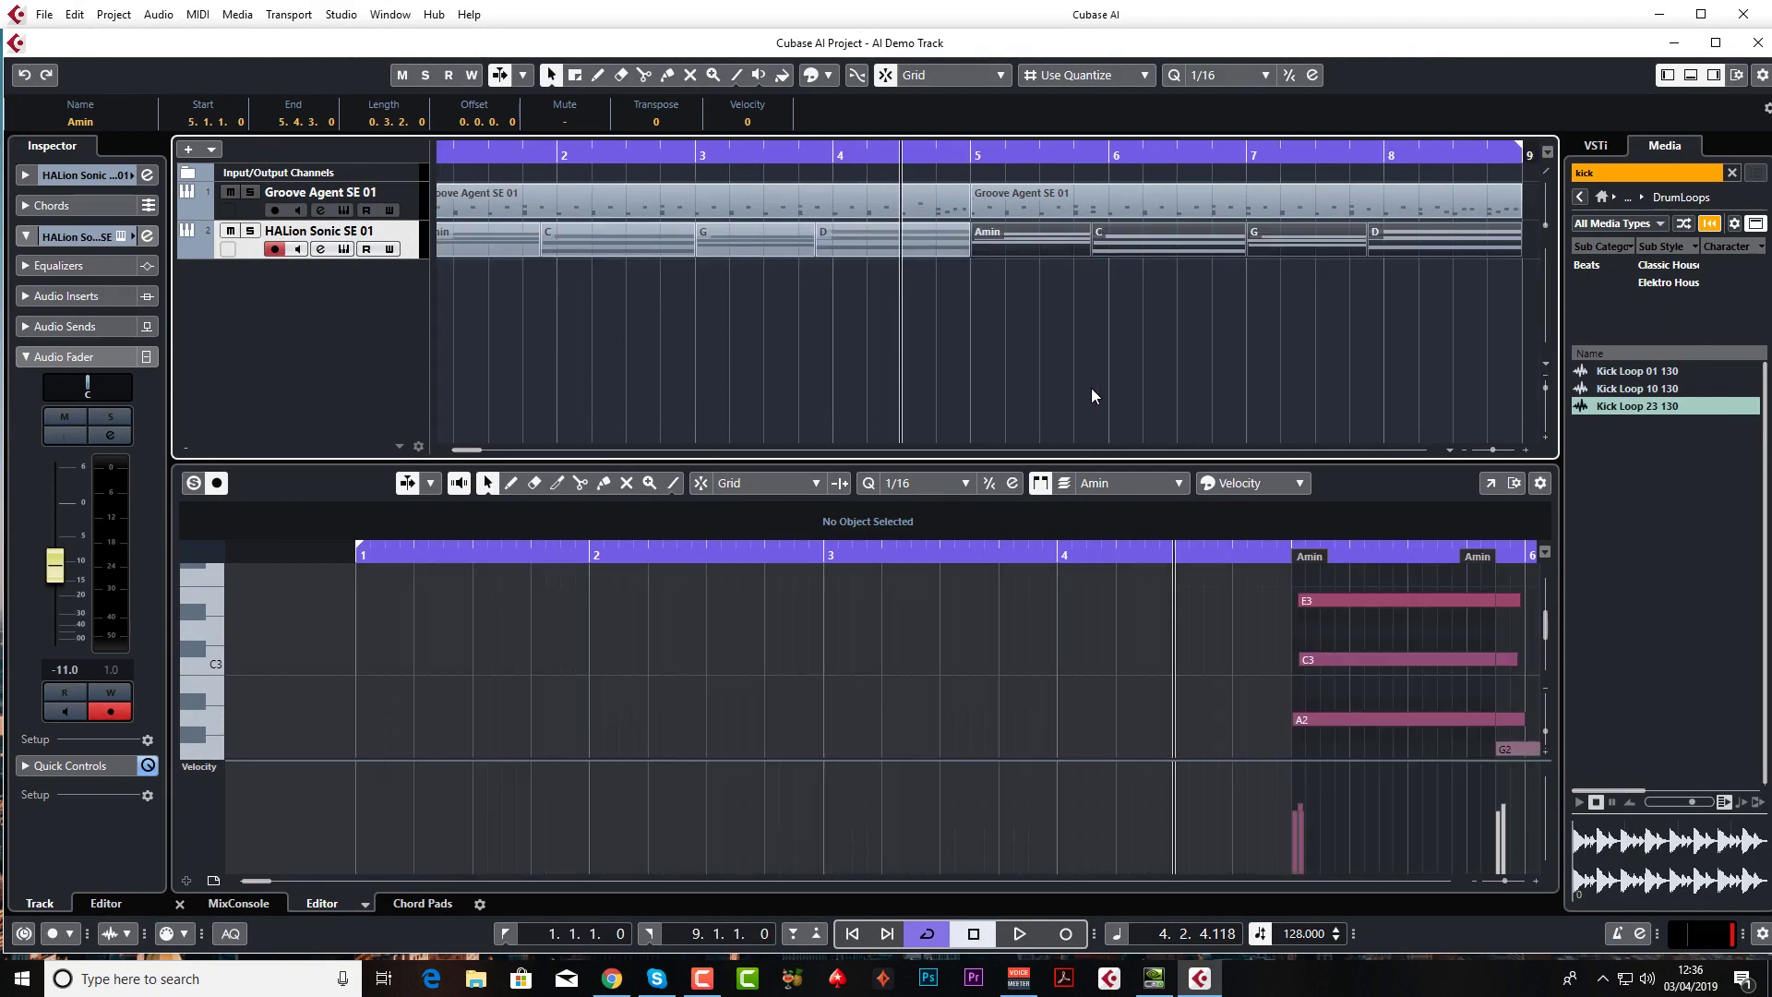
key(g)
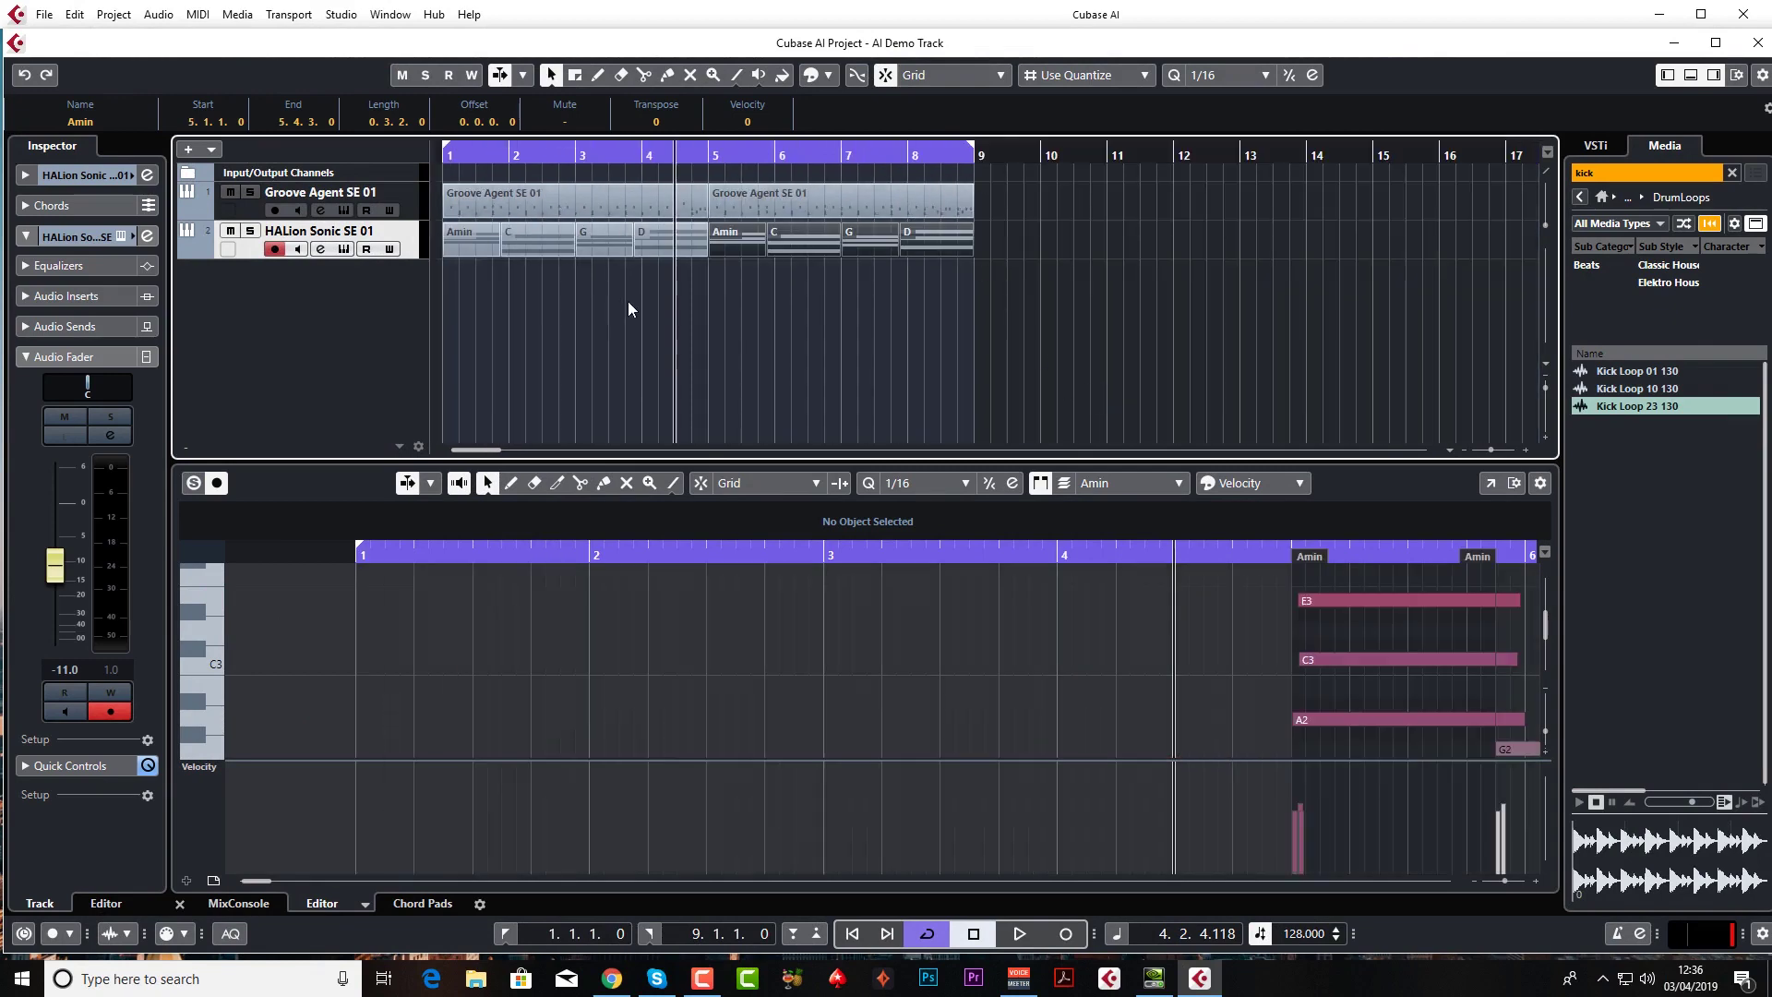
key(space)
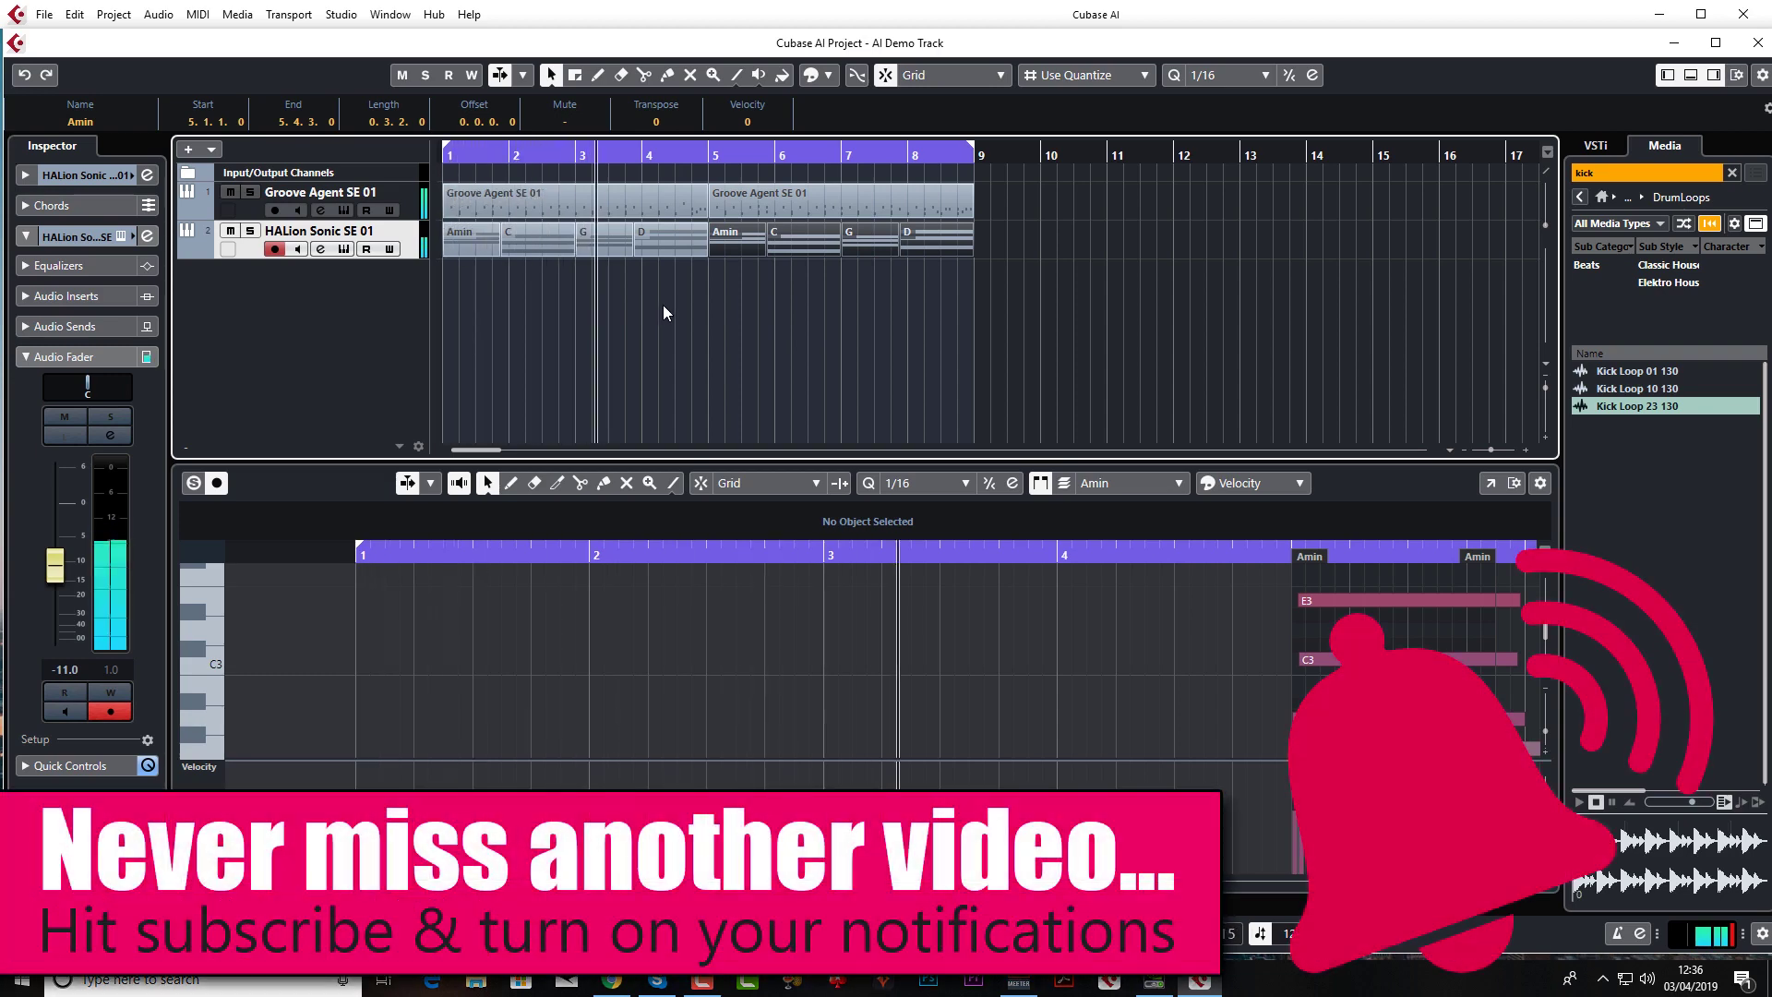
click(611, 239)
click(732, 323)
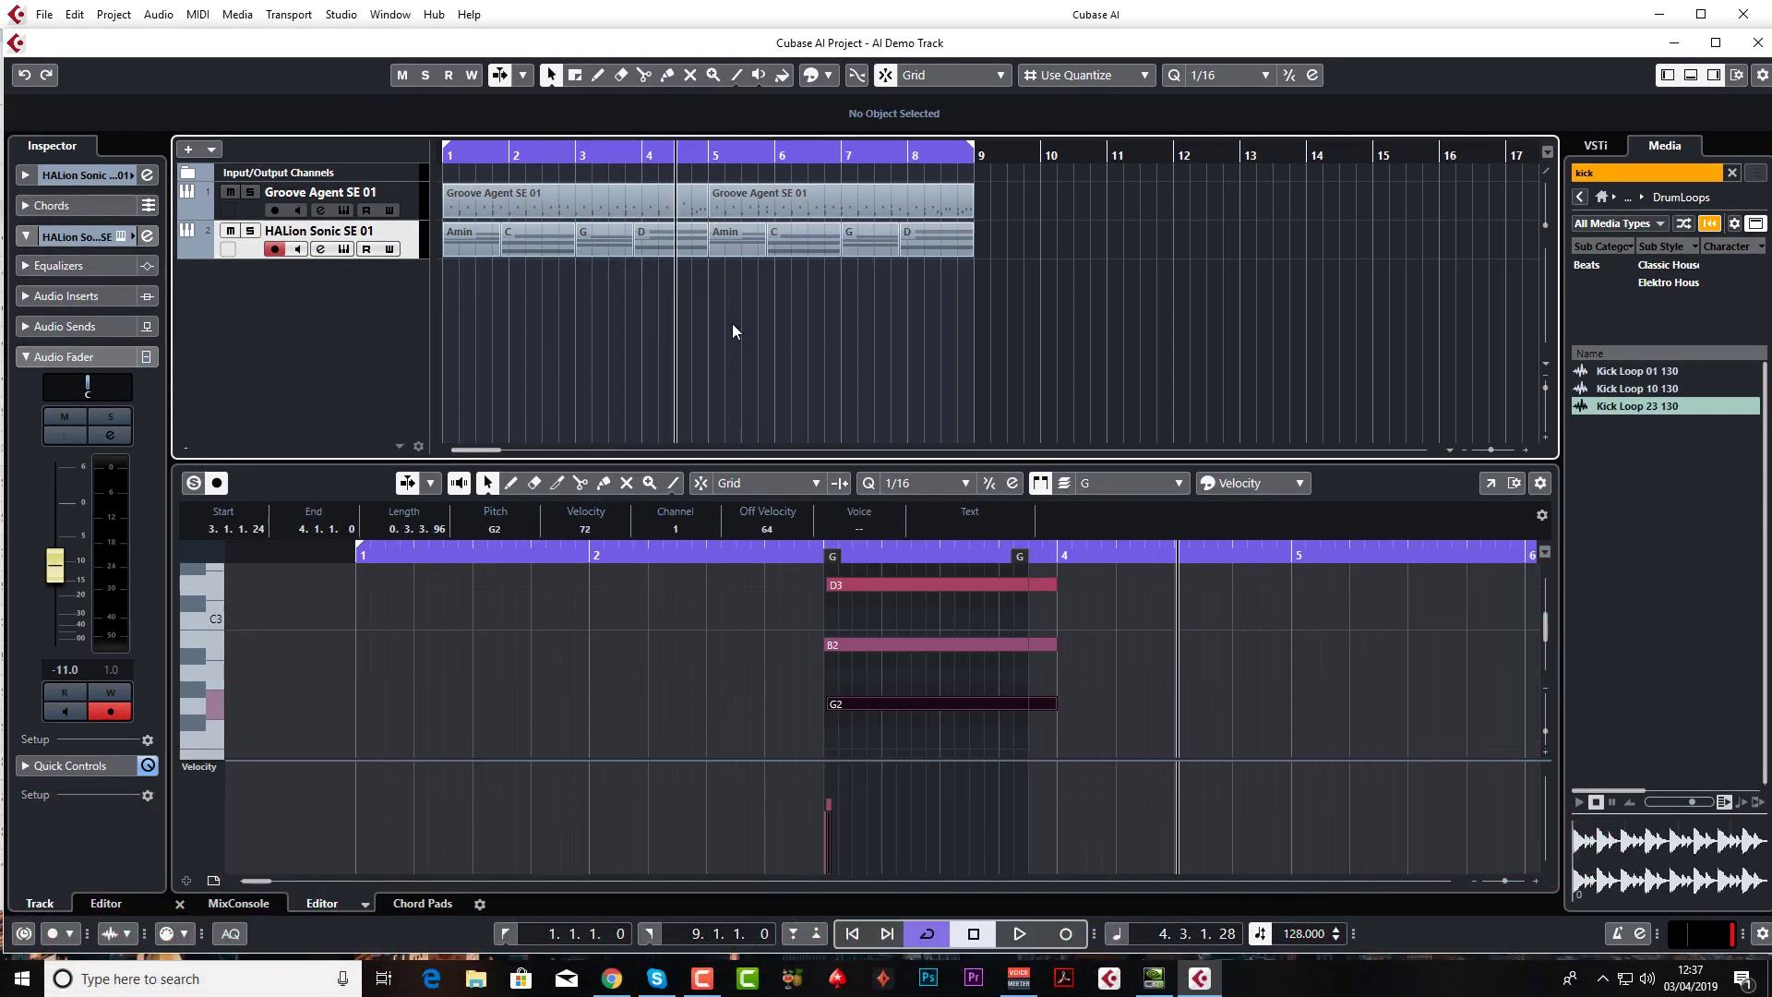
Step: Show the Chord Pads (Amin7, G, A, Amin, Emin, D, C, Bmin, F) in the lower zone
click(422, 908)
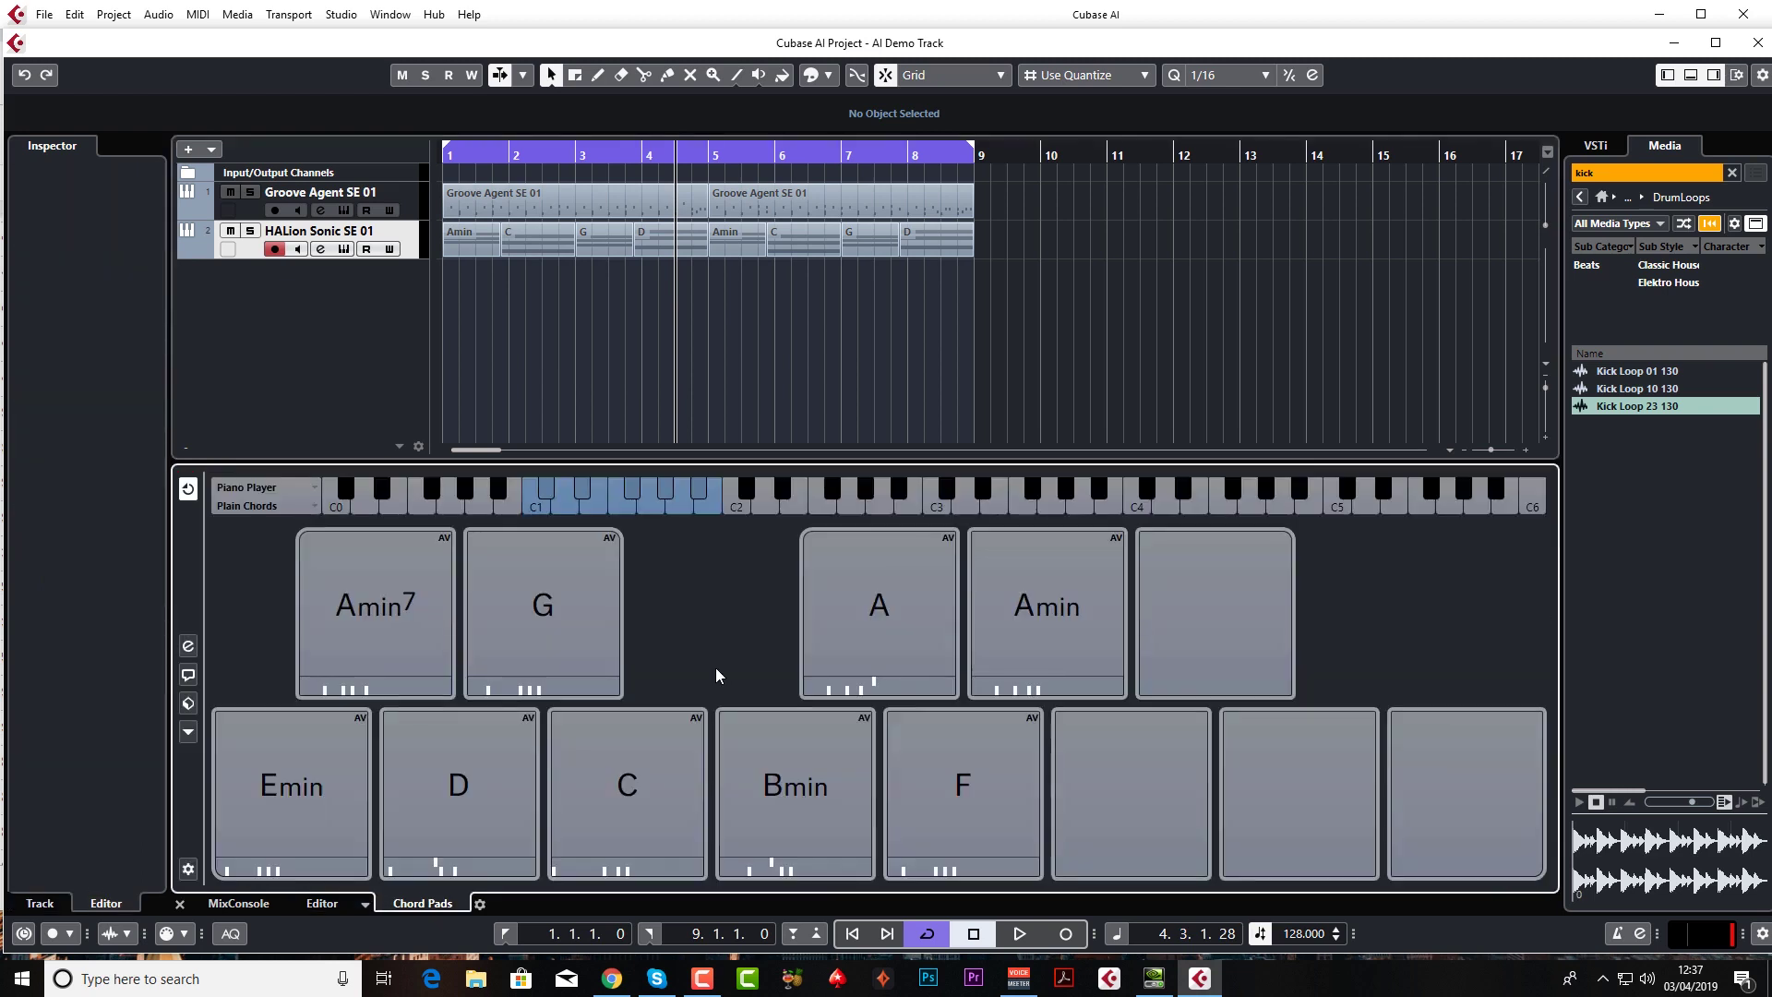